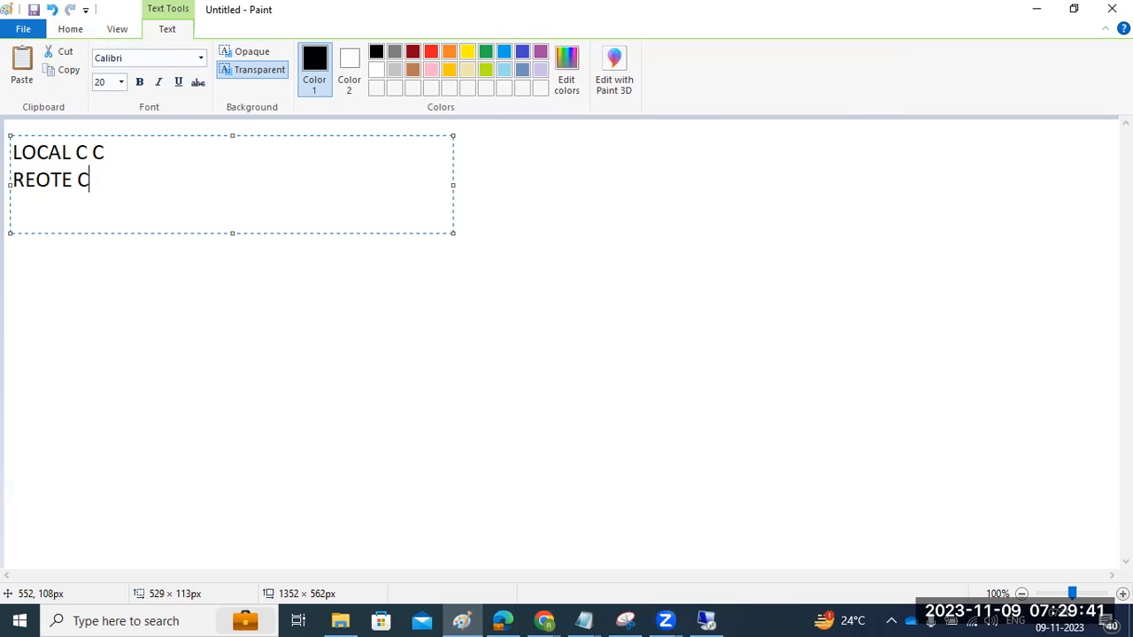
- Complete the text list with a third line reading "CLIENT EXPORT /IMPORT" below the LOCAL and REOTE lines
type("CLIENT EXPORT")
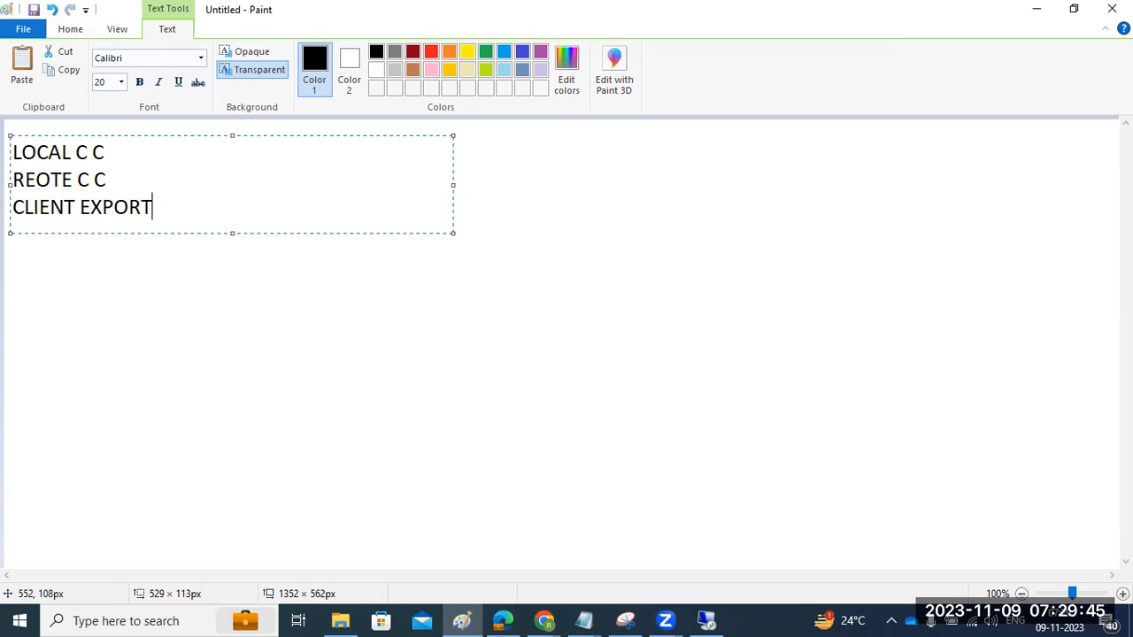
type(" /IMPORT")
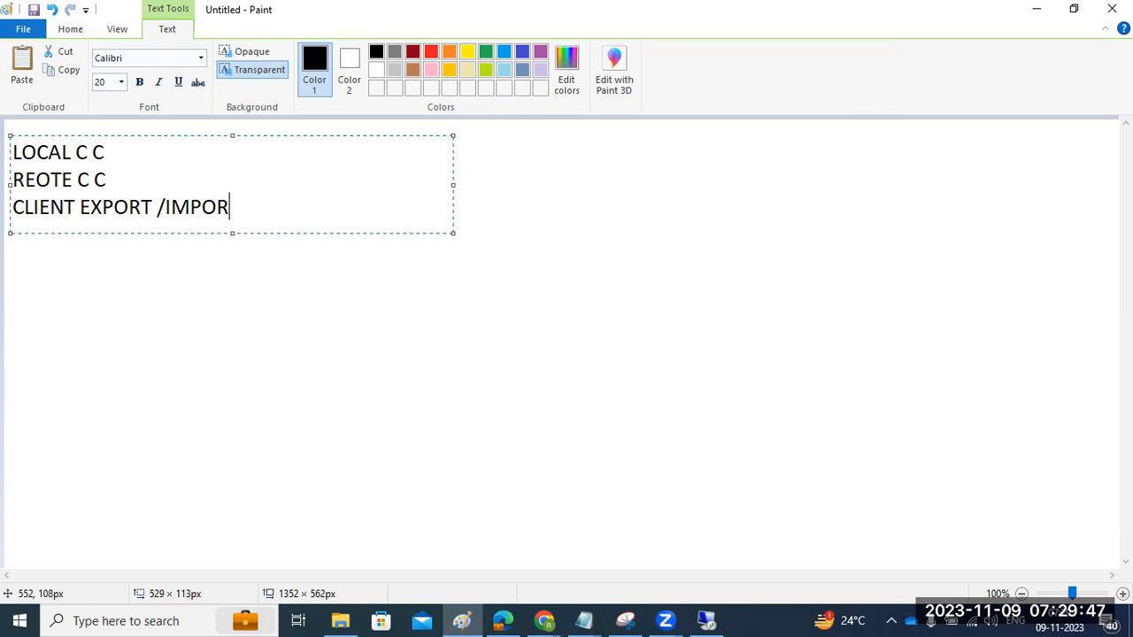
left_click(306, 281)
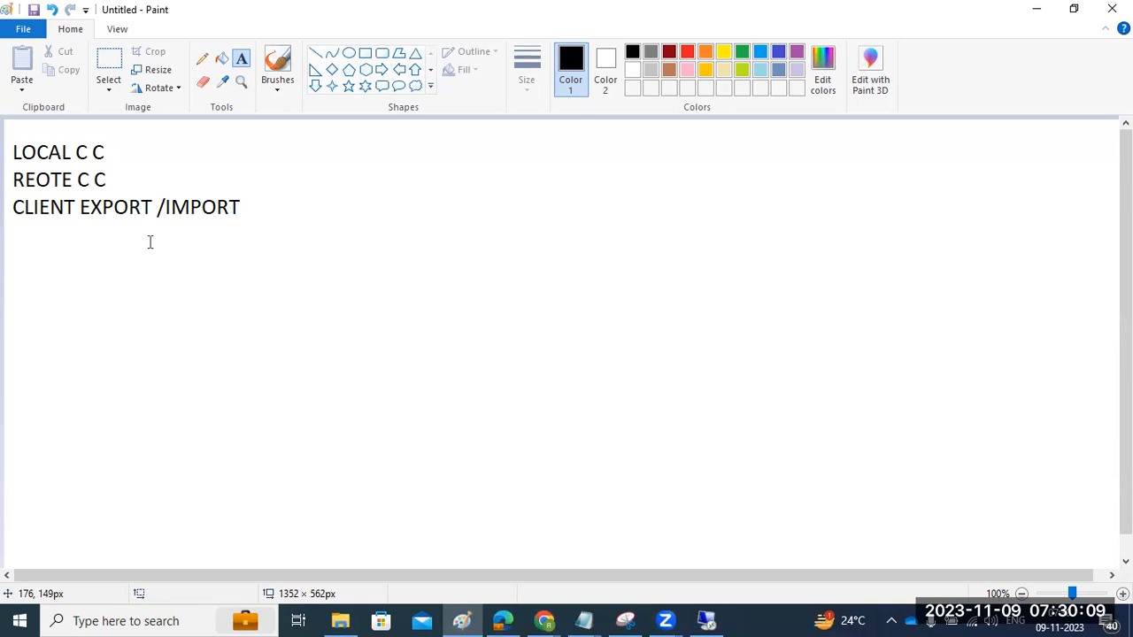
left_click(36, 181)
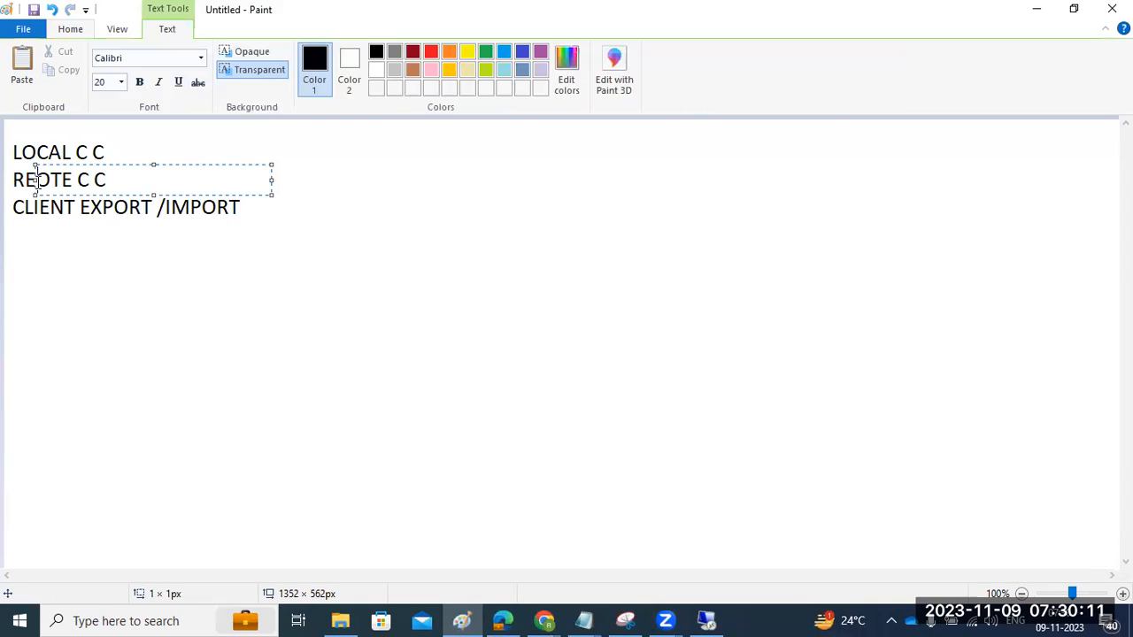
type("mote")
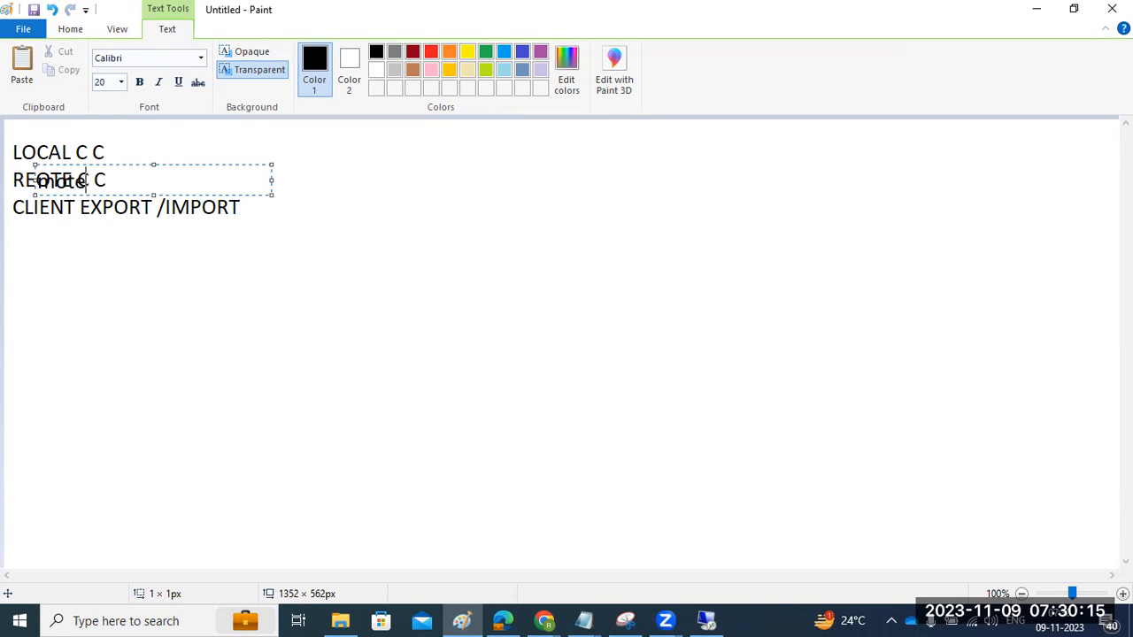
left_click(142, 363)
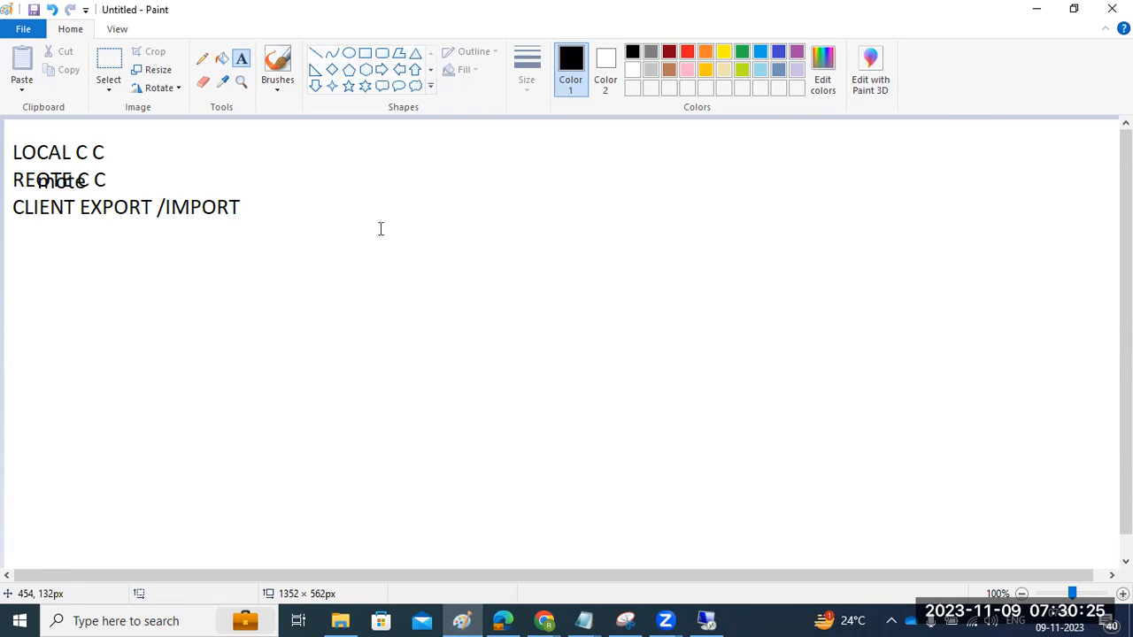
left_click(148, 281)
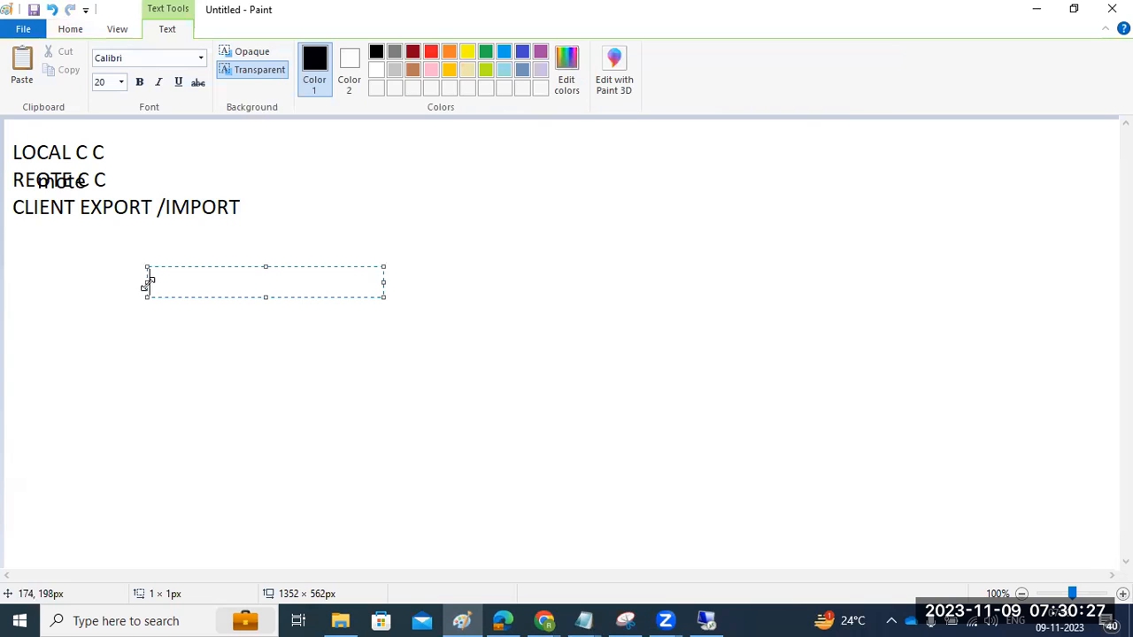
left_click(99, 268)
key("ctrl+z")
key("ctrl+z")
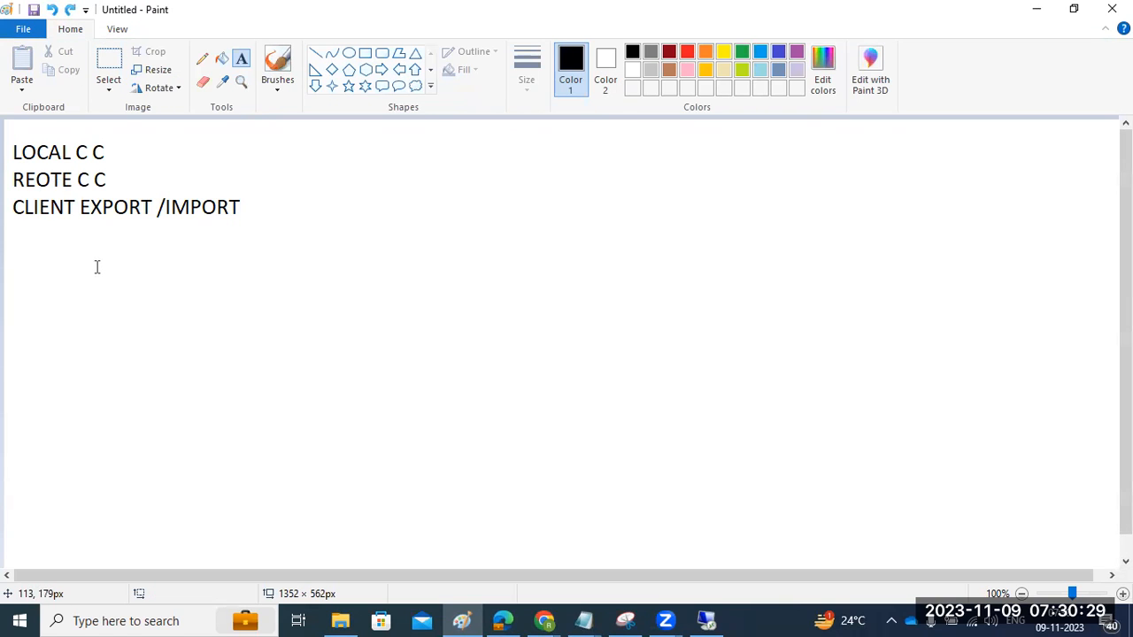
- Draw two separate rectangles side by side across the upper part of the blank canvas
left_click(365, 54)
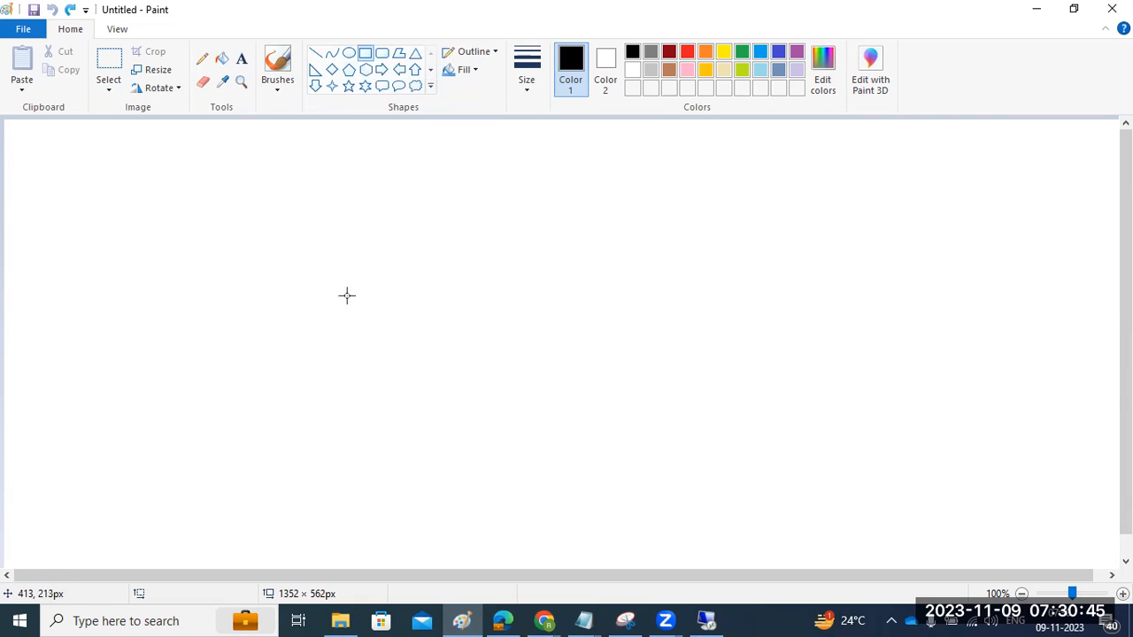
mouse_move(195, 183)
left_mouse_down()
mouse_move(239, 260)
mouse_move(325, 275)
left_mouse_up()
left_click_drag(675, 181, 833, 277)
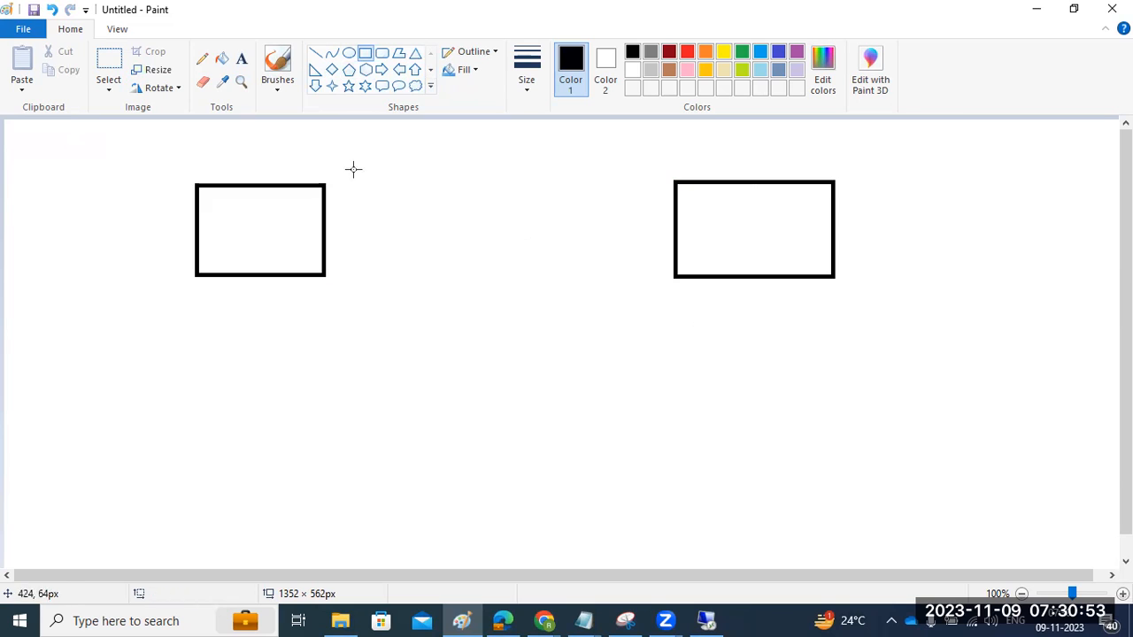
- Label the first rectangle ECP and the second rectangle ECD with text inside each
left_click(316, 53)
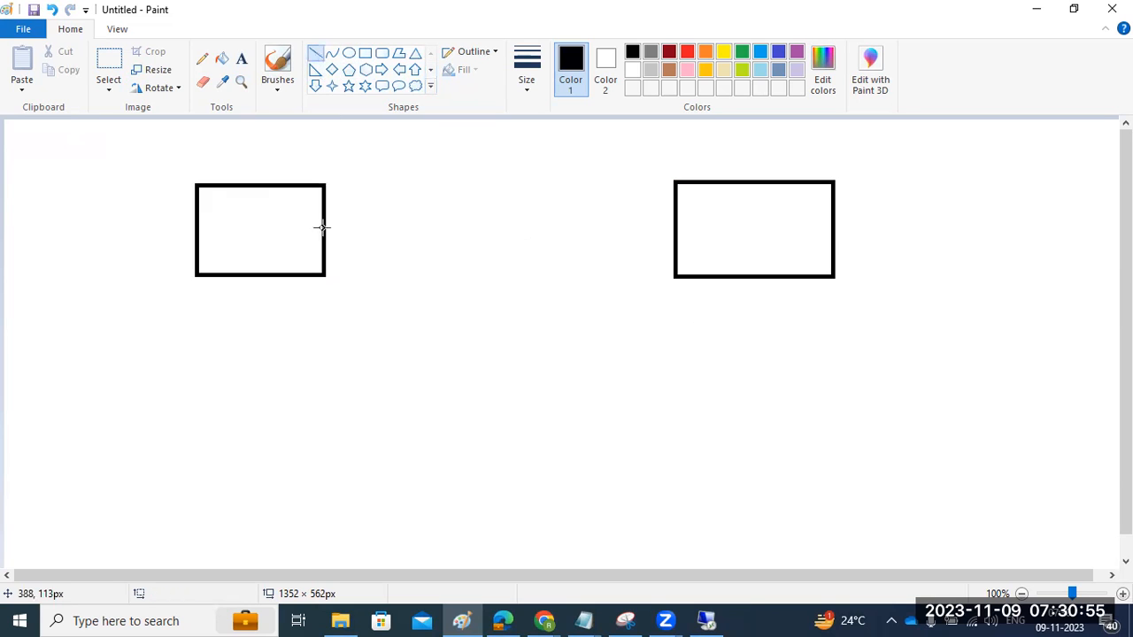
left_click(242, 62)
left_click(230, 219)
type("ECP")
left_click(724, 229)
type("ECD")
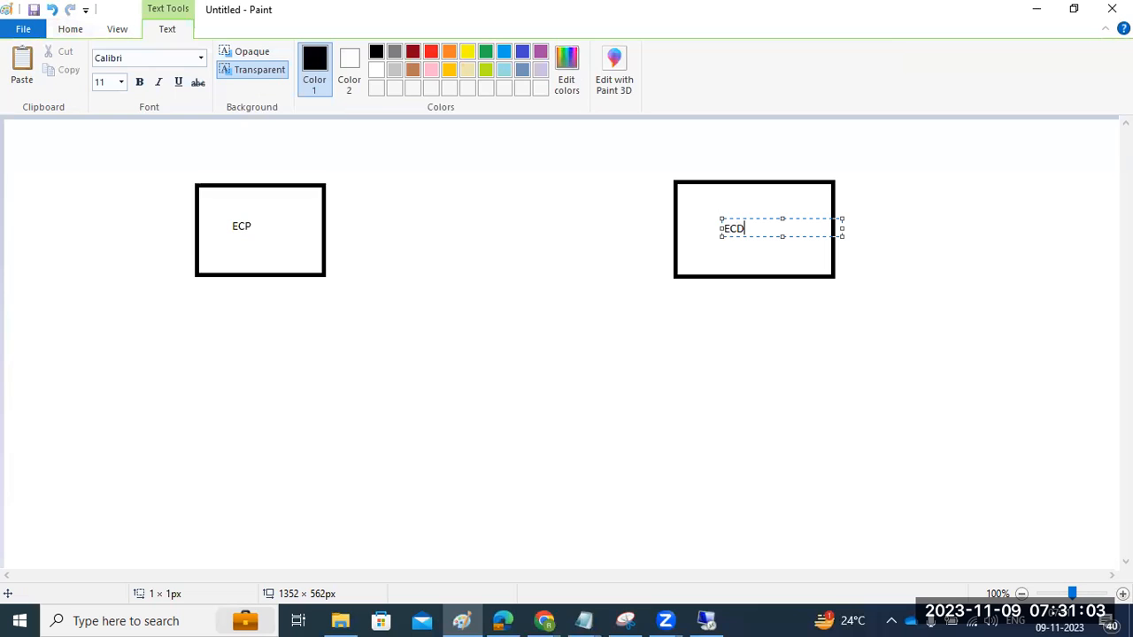
left_click(538, 276)
- Draw a black arrow from the ECP box to the ECD box using straight lines, including the arrowhead
left_click(315, 53)
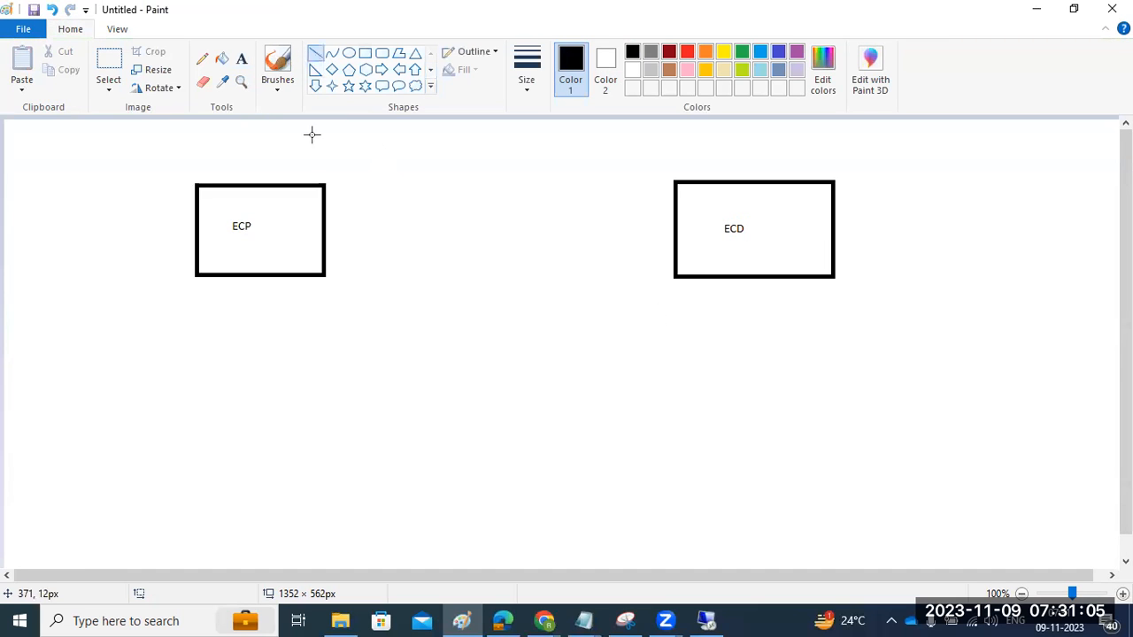
mouse_move(303, 219)
left_mouse_down()
mouse_move(399, 209)
mouse_move(706, 226)
left_mouse_up()
left_click_drag(691, 211, 713, 227)
left_click_drag(713, 227, 689, 262)
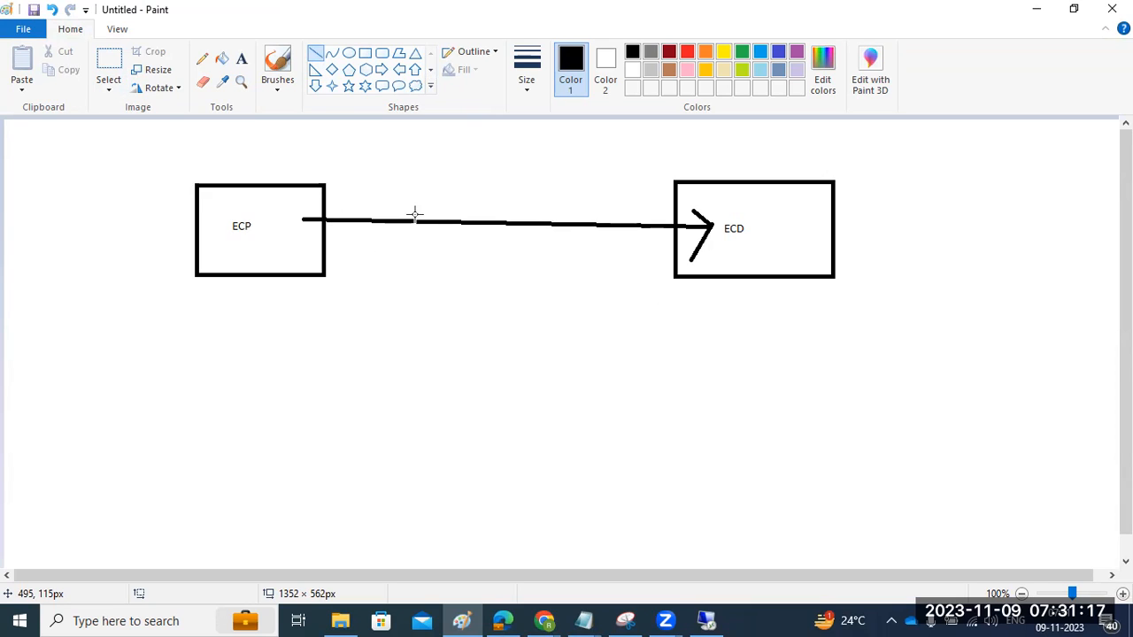
left_click_drag(284, 227, 292, 227)
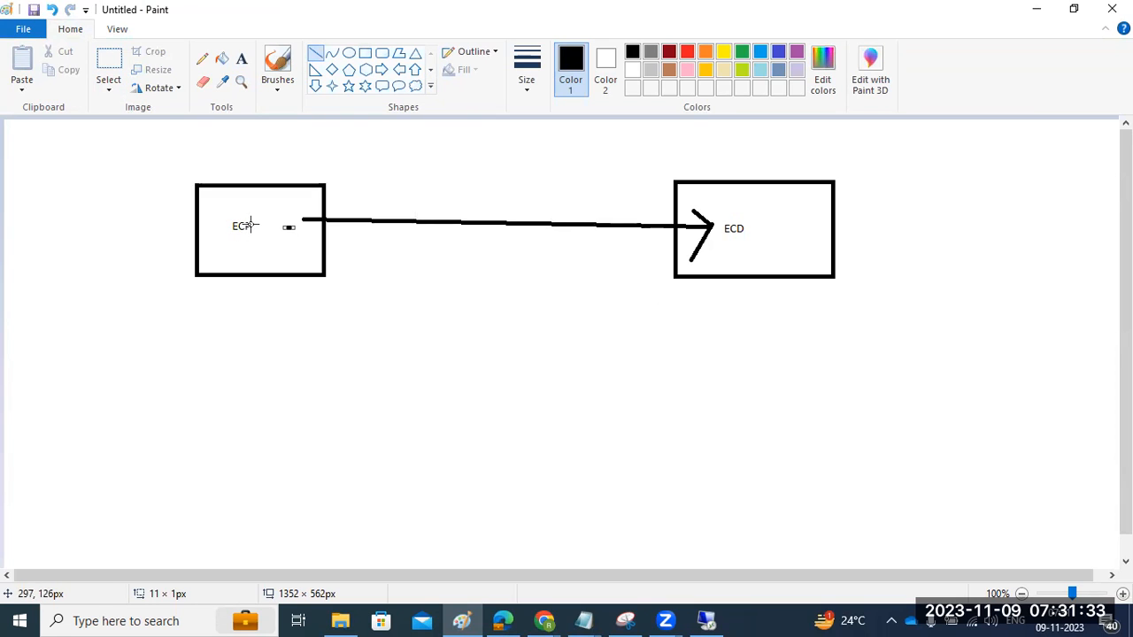
left_click_drag(458, 249, 472, 244)
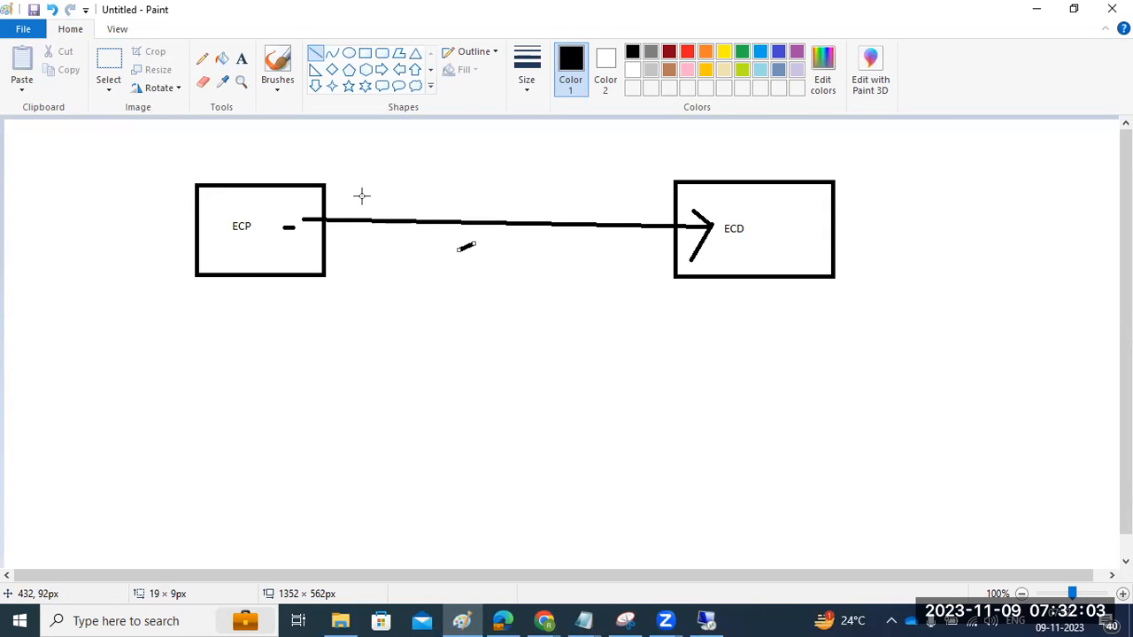
- Draw an ellipse about 259 × 191 px below and between the two boxes, and caption it /usr/sap in size 18 text
left_click(348, 54)
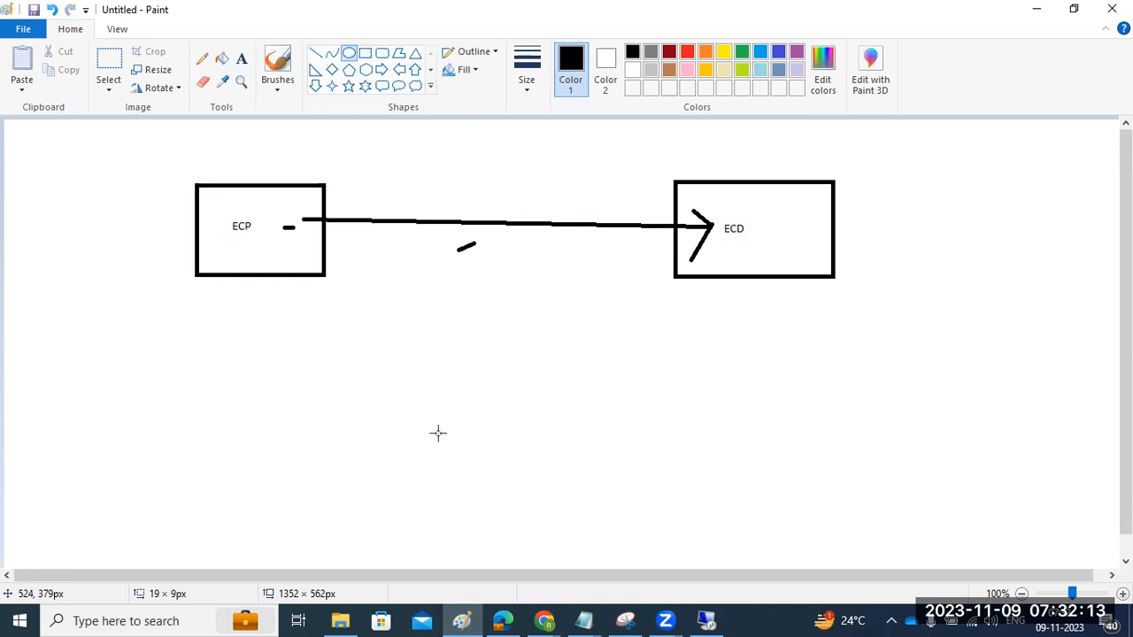
left_click_drag(410, 400, 625, 562)
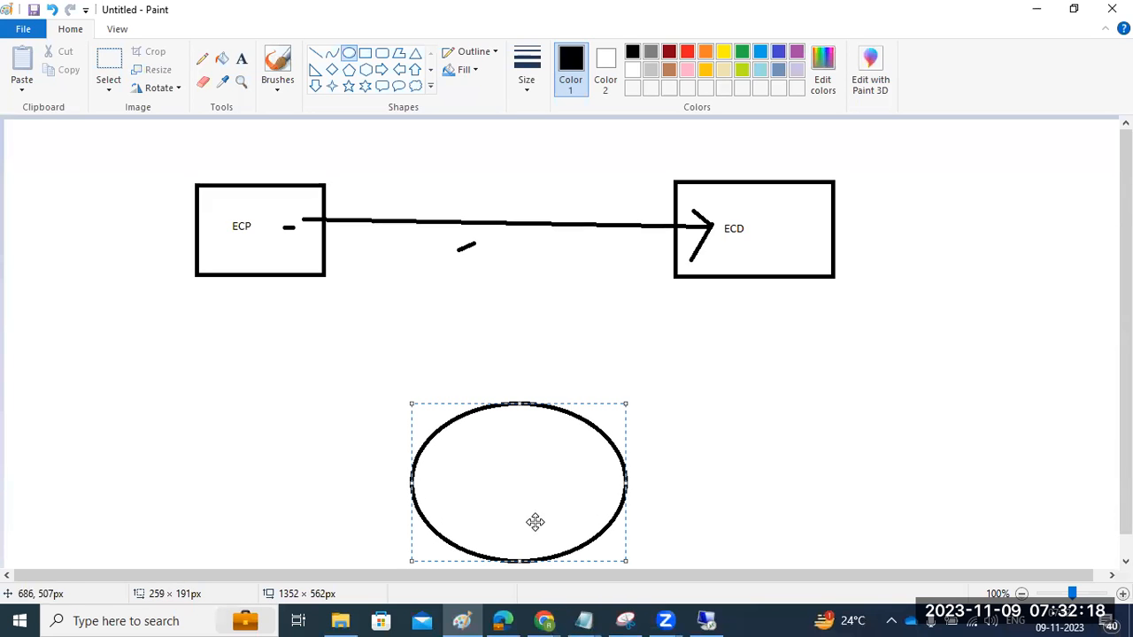
left_click(241, 57)
left_click(446, 376)
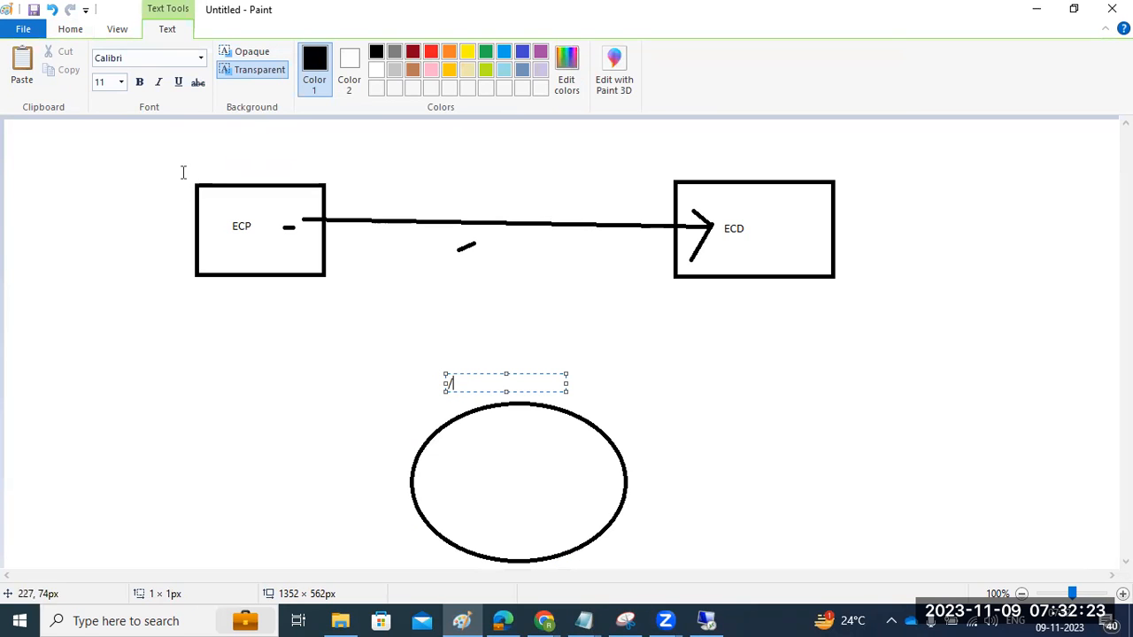
left_click(121, 84)
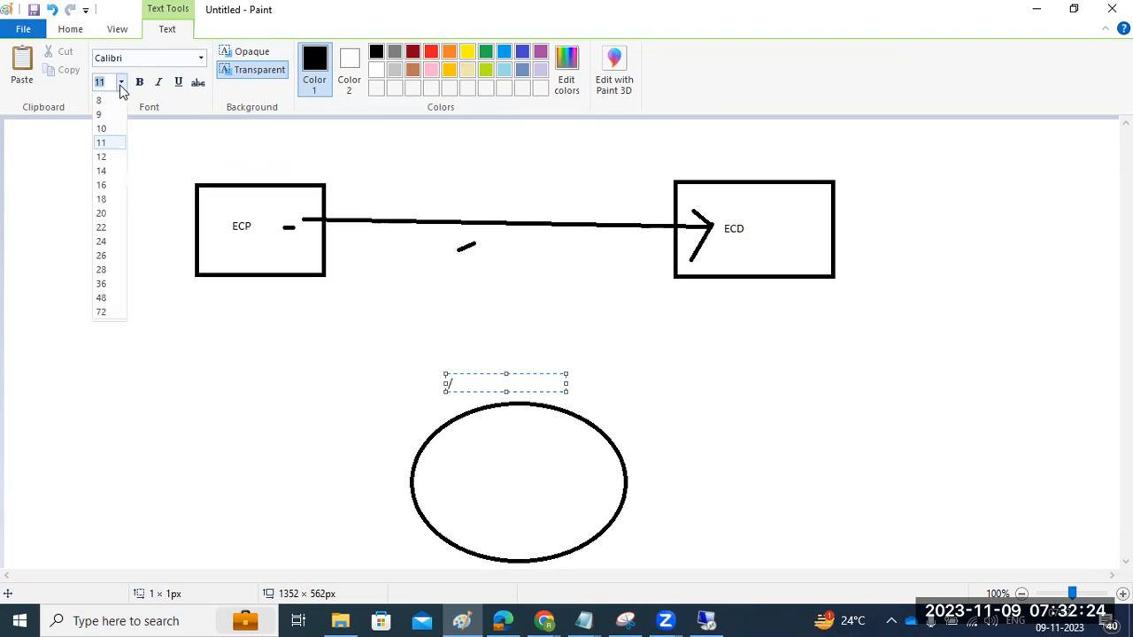
left_click(100, 198)
type("/us")
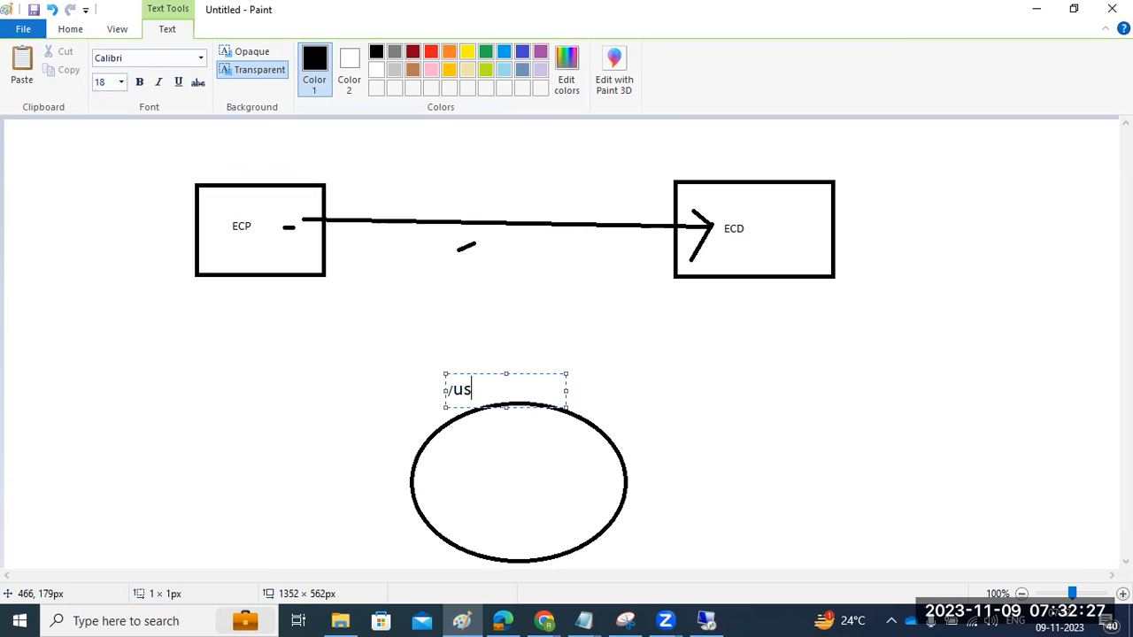
type("r/sap")
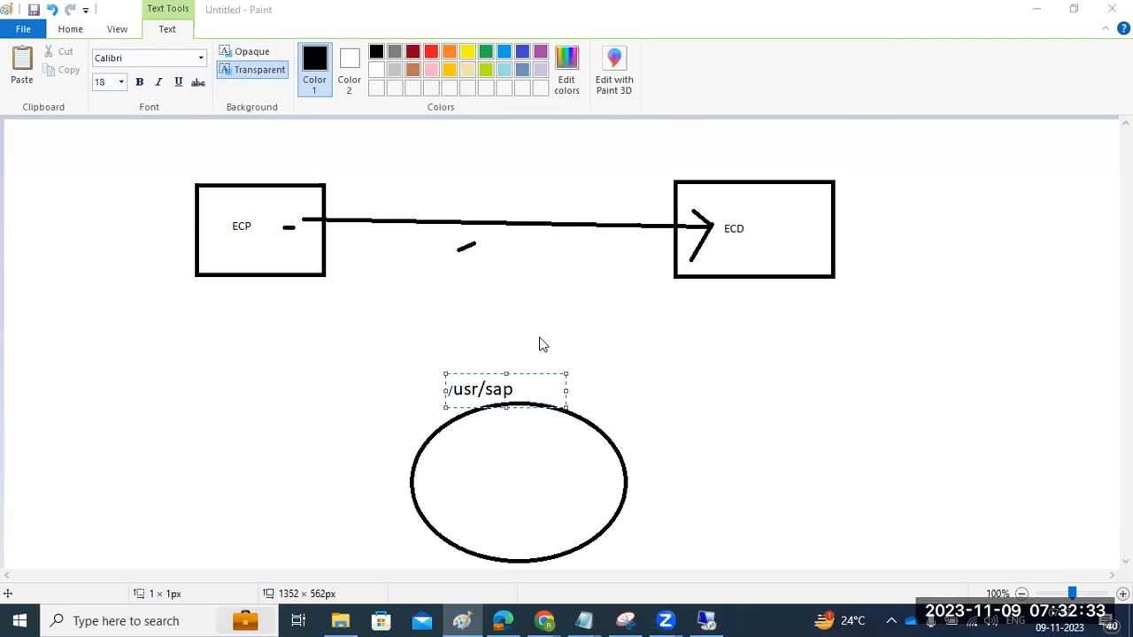
left_click(890, 384)
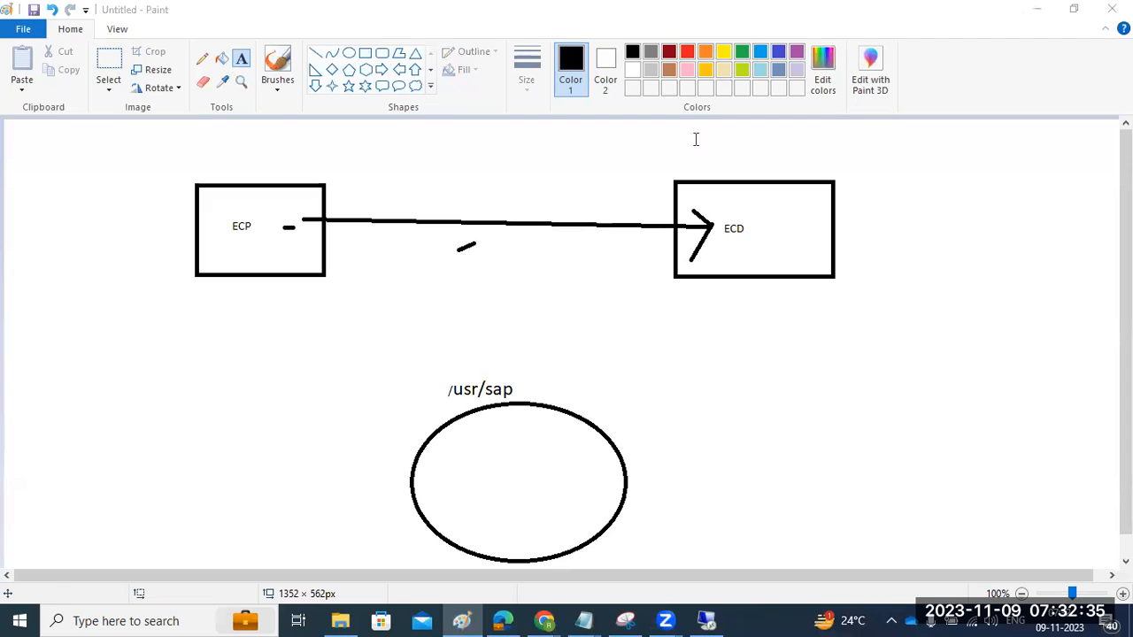
- Add the text /trans beside the /usr/sap caption above the ellipse
left_click(524, 390)
left_click(524, 389)
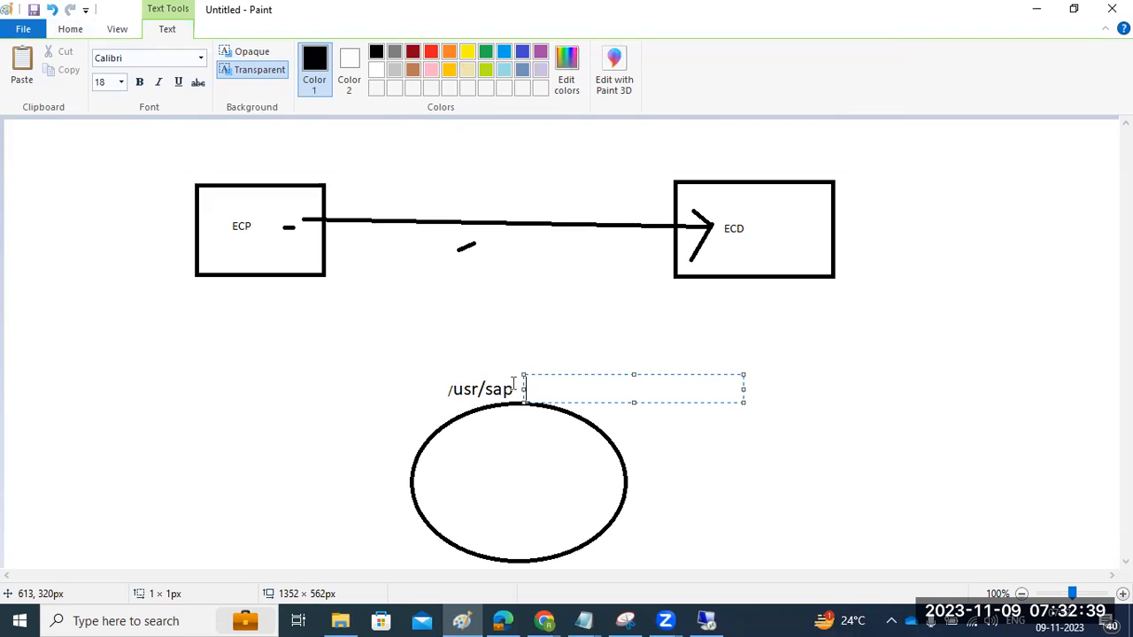
type("/trans")
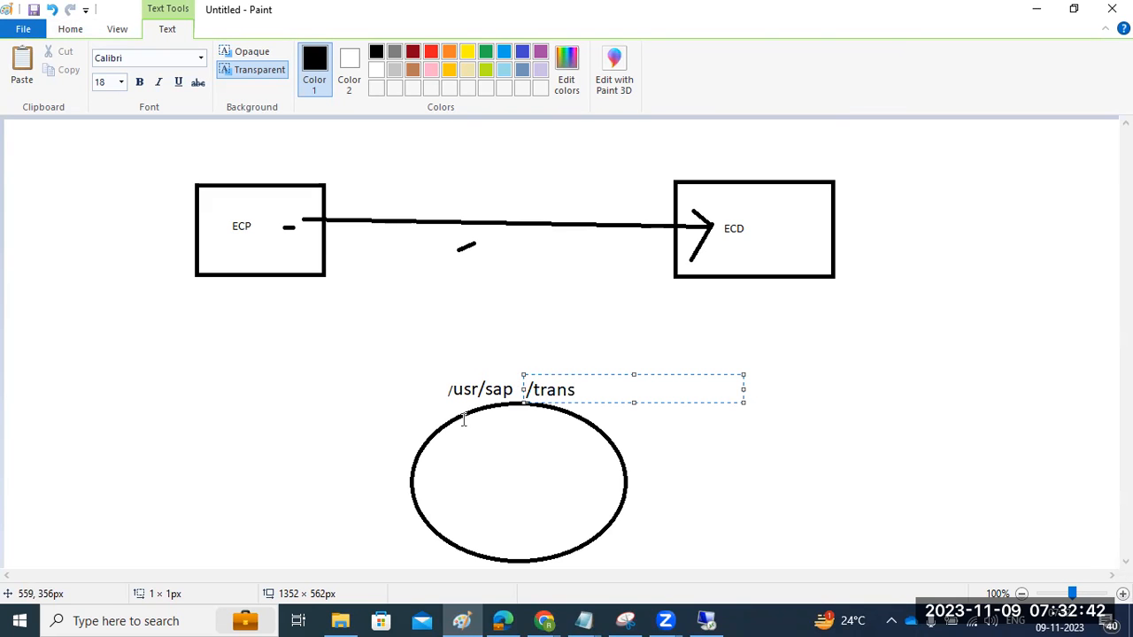
left_click(372, 424)
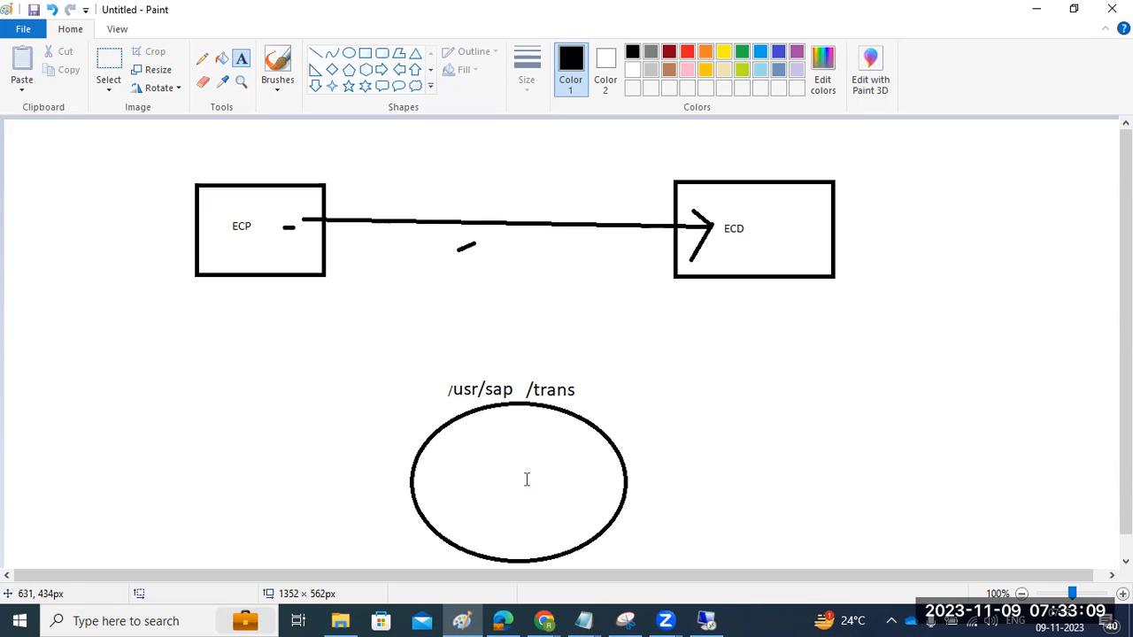
- Draw green lines over the ECP-to-ECD arrow, and green arrows from ECP into the ellipse and from the ellipse to ECD
left_click(315, 52)
left_click(742, 51)
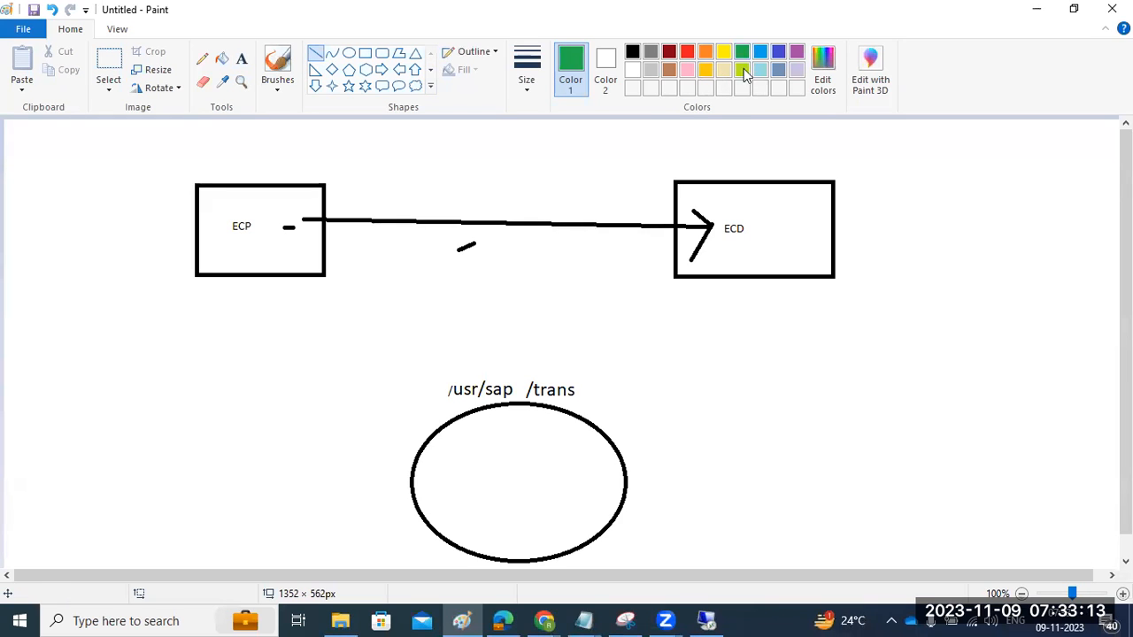
left_click_drag(290, 218, 702, 228)
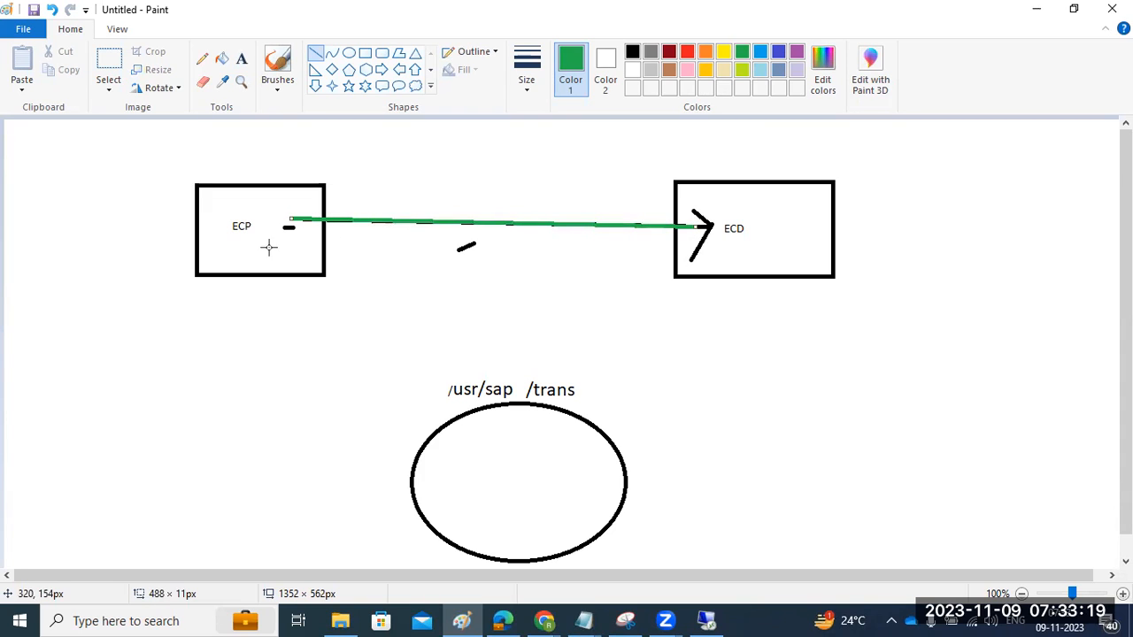
mouse_move(257, 233)
left_mouse_down()
mouse_move(480, 483)
mouse_move(569, 450)
mouse_move(767, 235)
left_mouse_up()
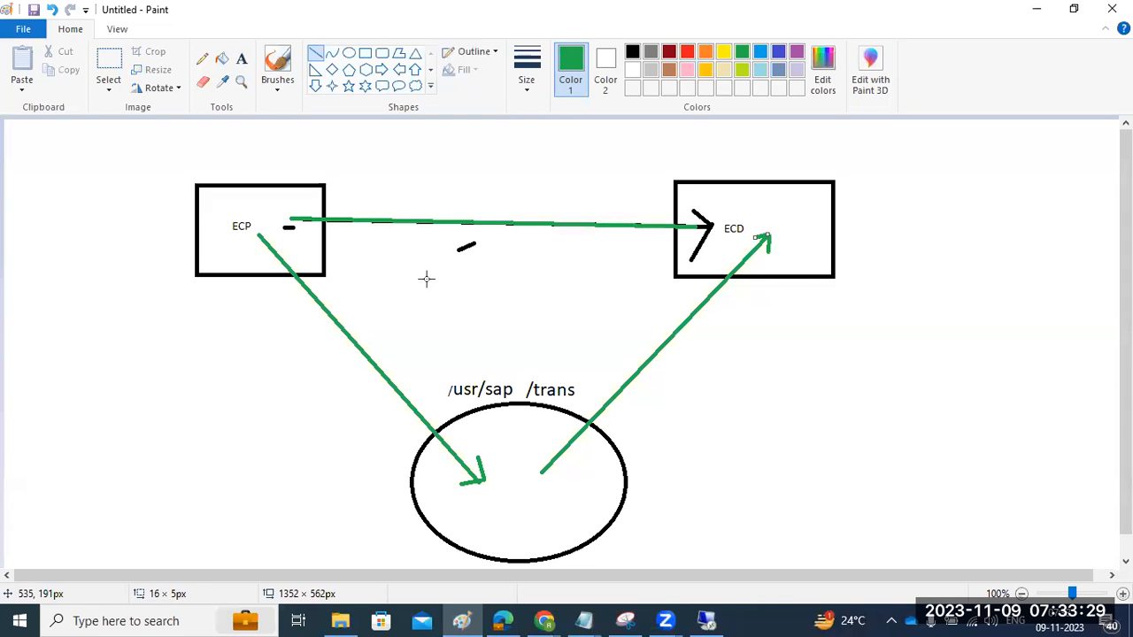
- Label the green ECP-to-ellipse arrow "EXPORT=SCC8" and the ellipse-to-ECD arrow "SCC7-import"
left_click(242, 59)
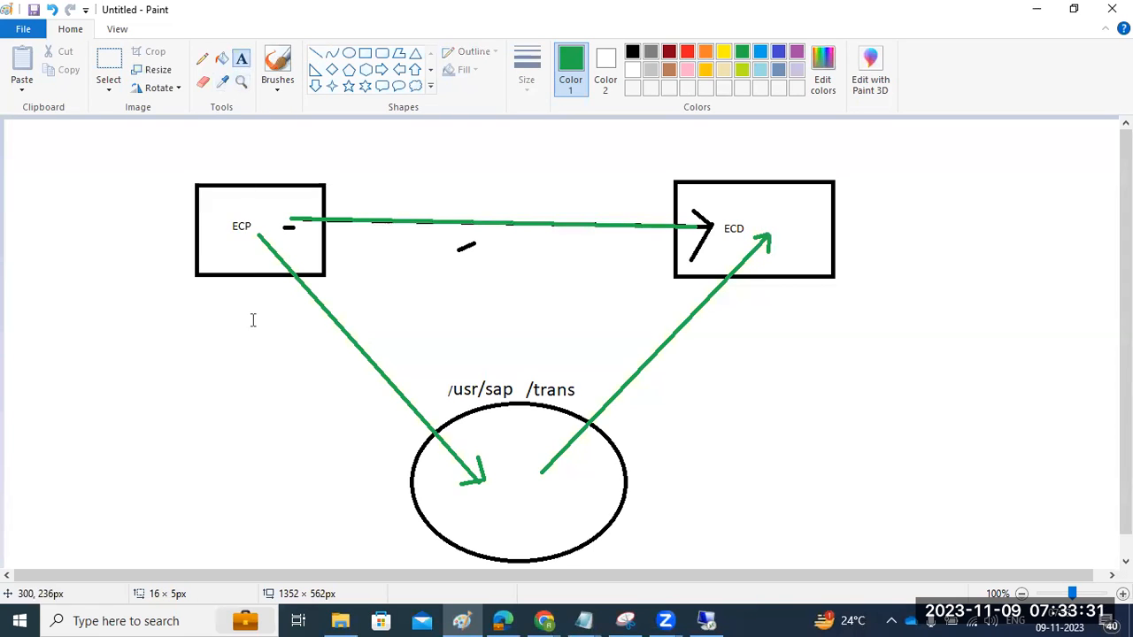
left_click(297, 335)
type("EXPORT=SCC8")
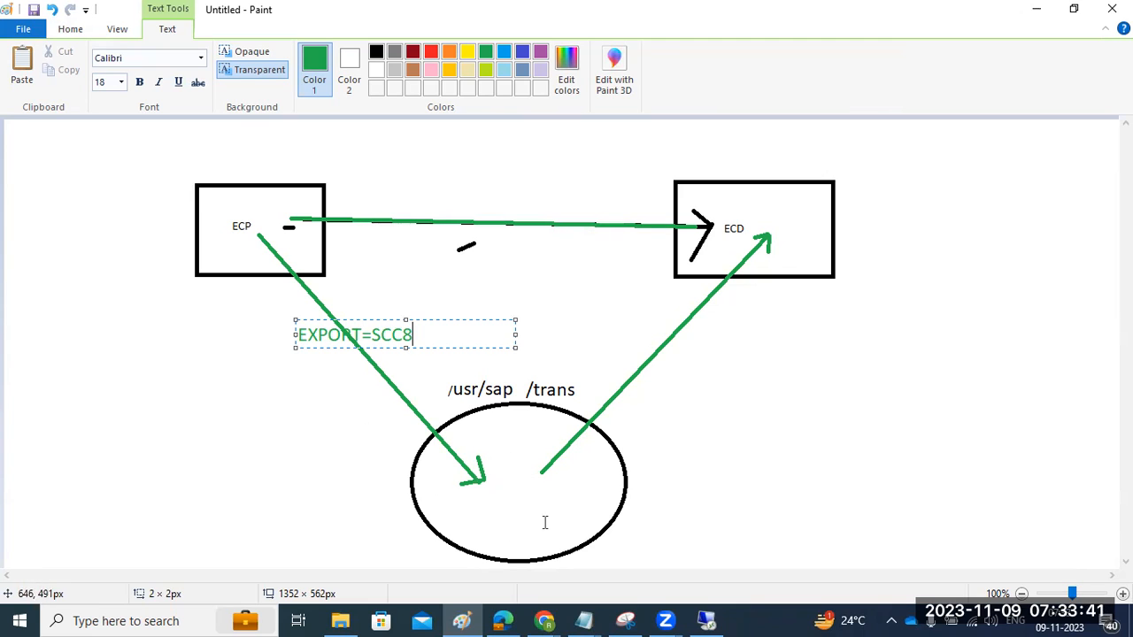
left_click(659, 370)
left_click(659, 370)
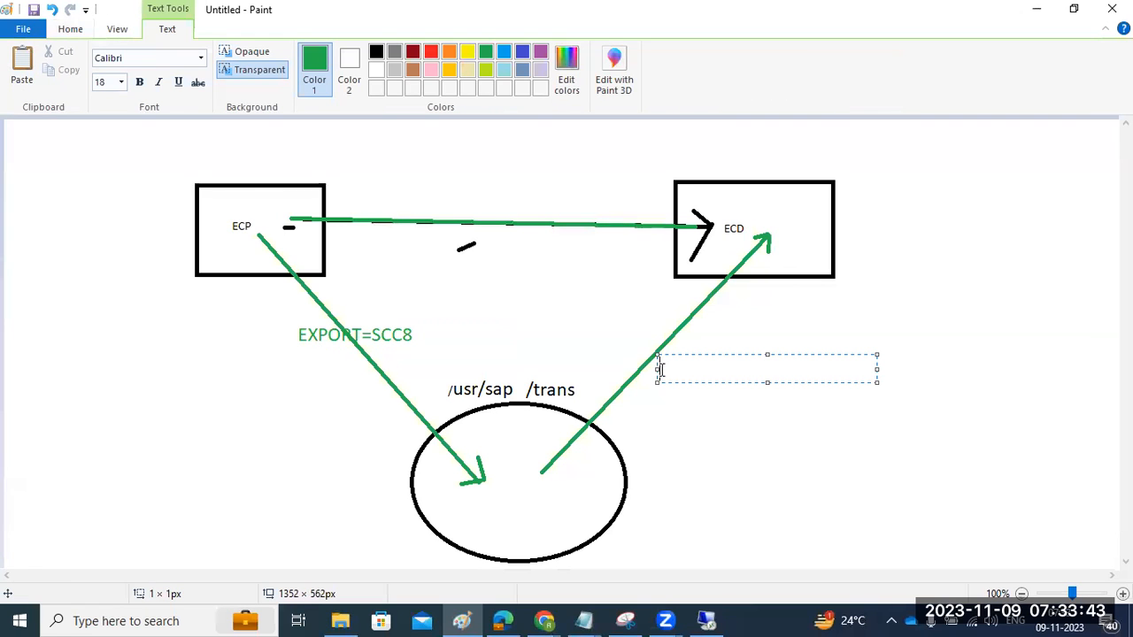
type("SCC7-import")
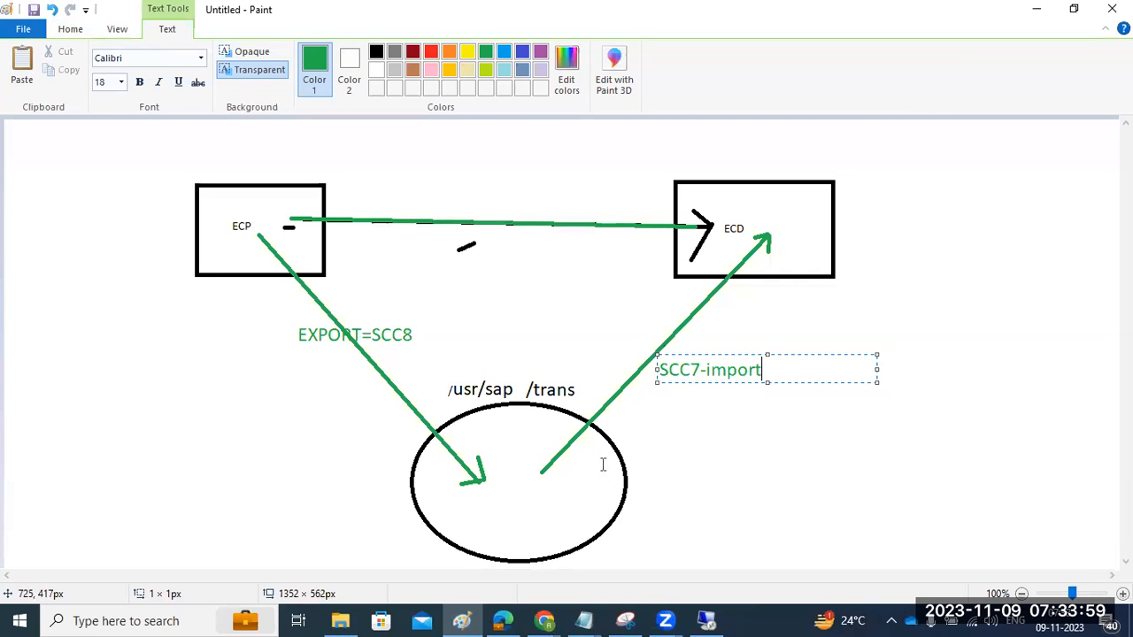
- Add the green text "SOurce" inside the ECP box and "Target" inside the ECD box
left_click(216, 254)
left_click(216, 254)
type("SOurce")
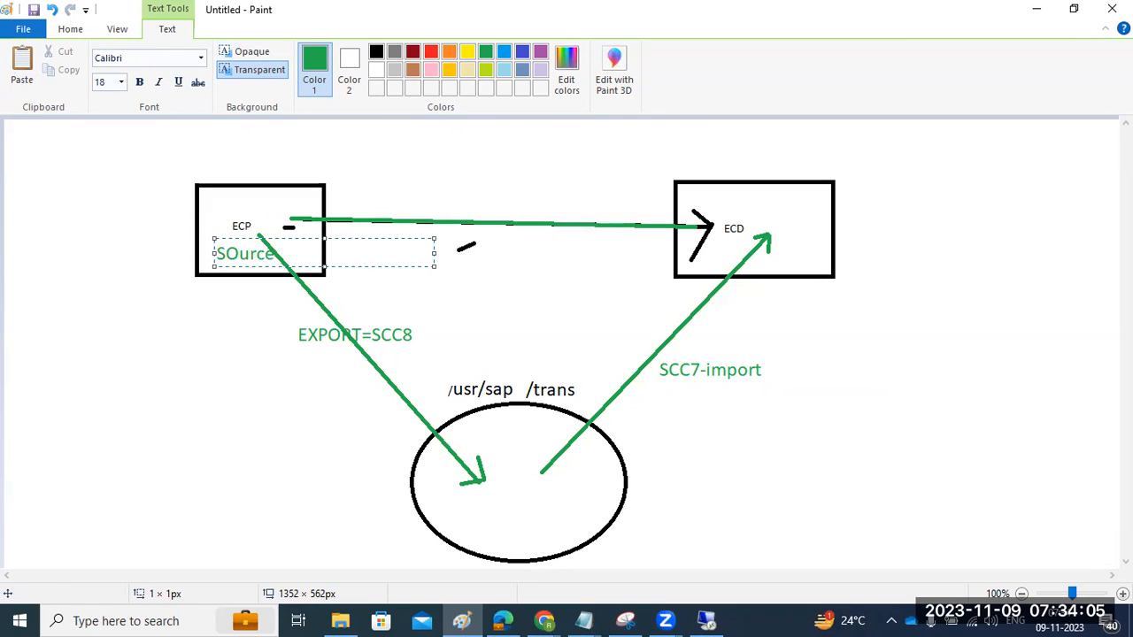
left_click(748, 198)
type("Target")
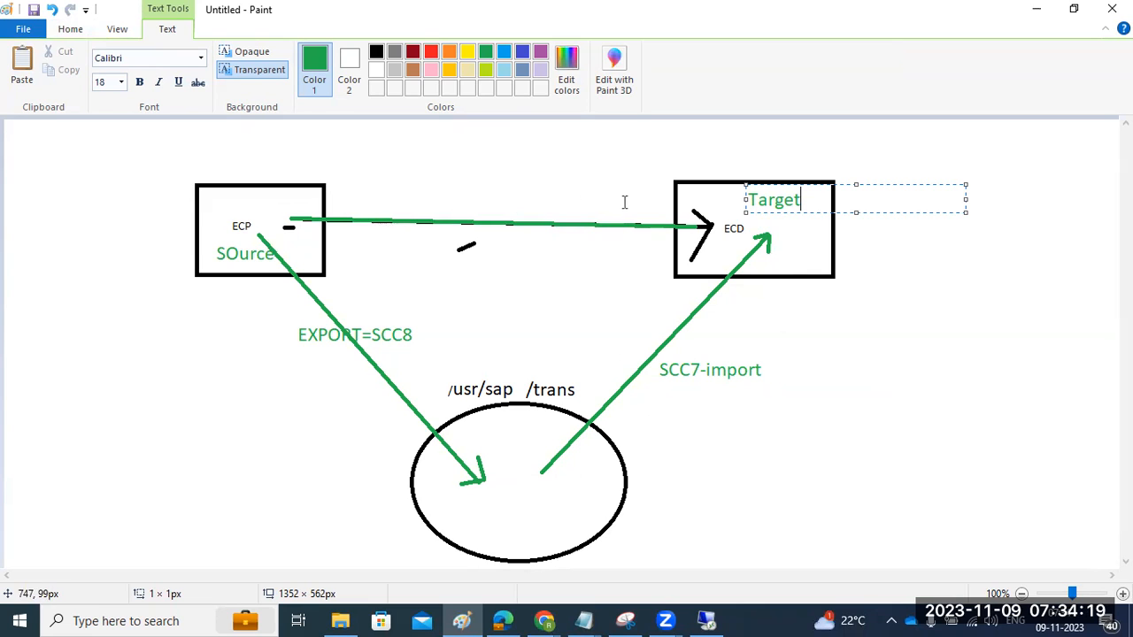
- Label the green ECP-to-ECD arrow with the text "remote =SCC9"
left_click(423, 202)
type("remote")
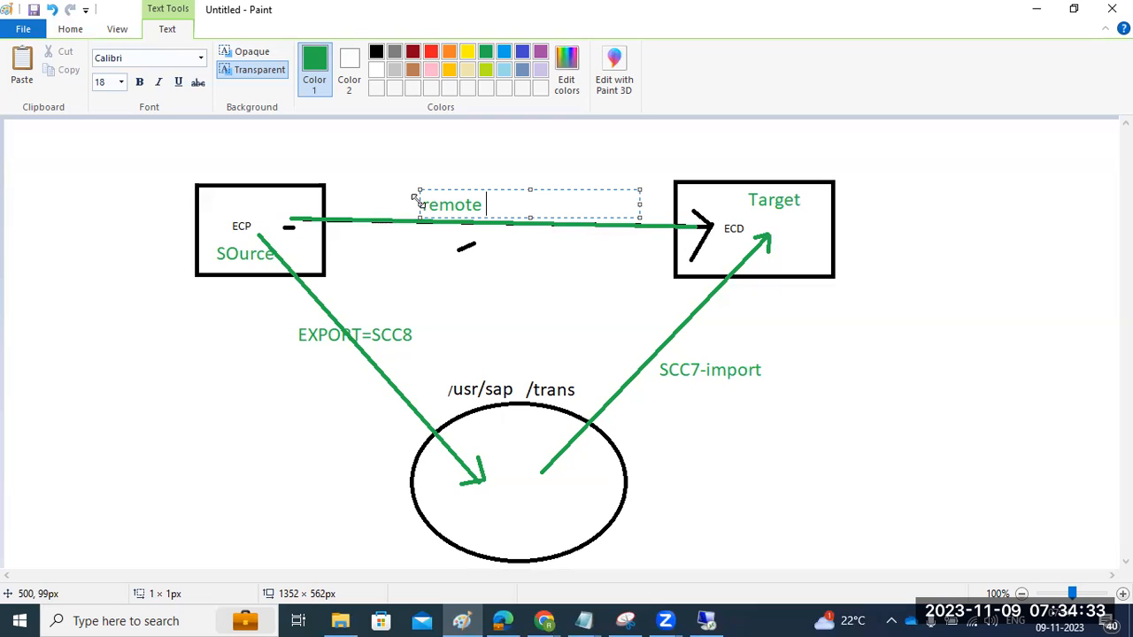
type("=SCC9")
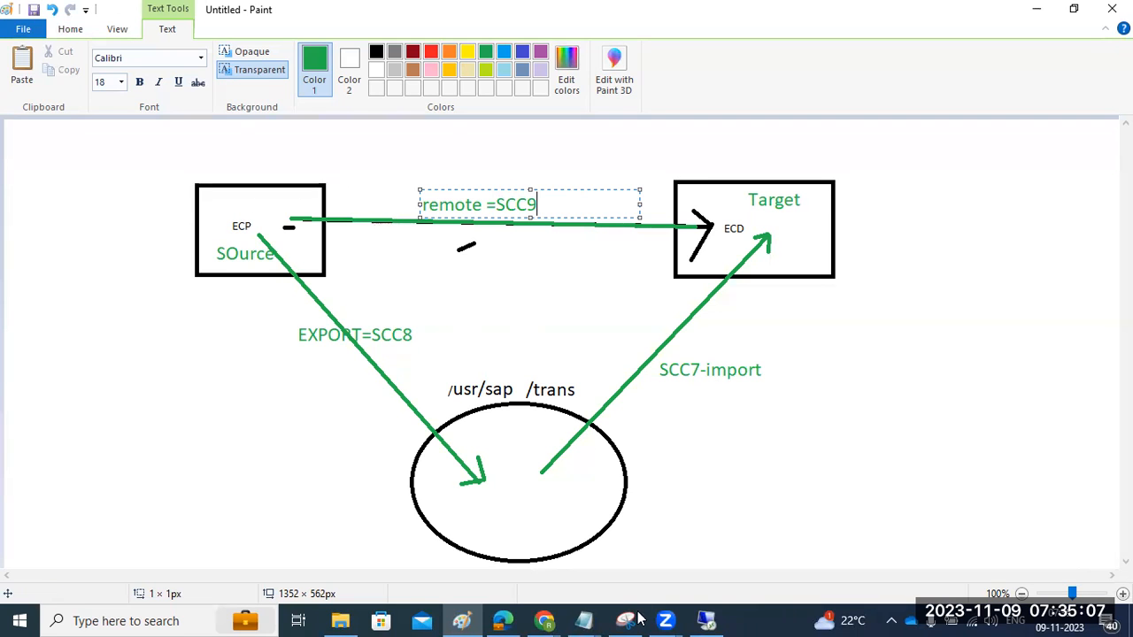
- Switch to the SAP session on ECD client 102 and try to open the client export transaction
left_click(706, 621)
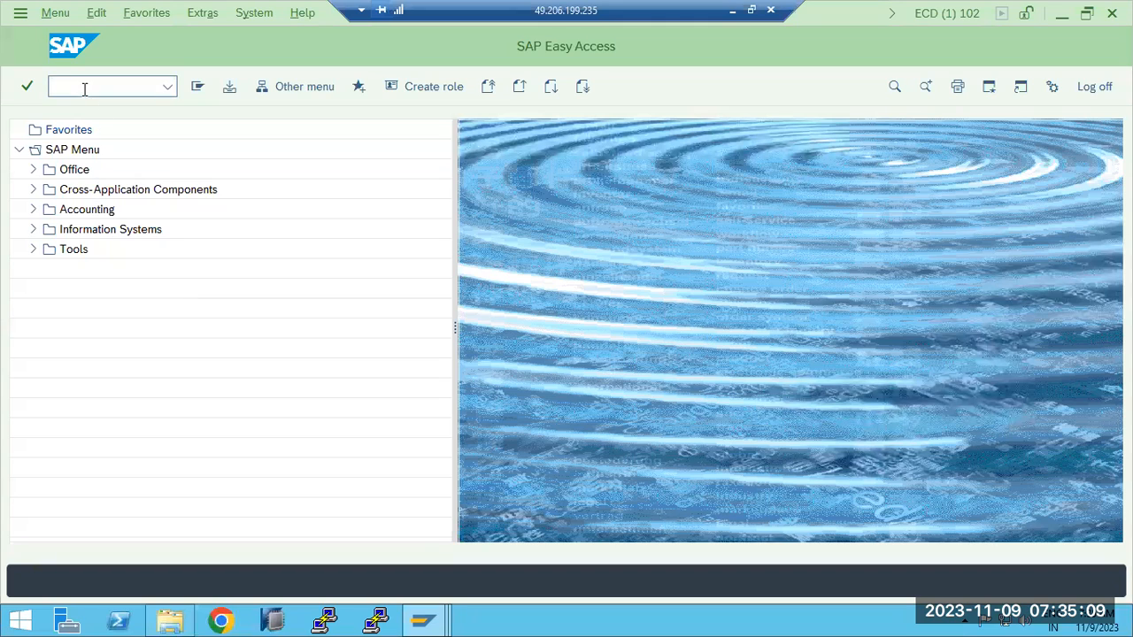
type("scc8")
key("Return")
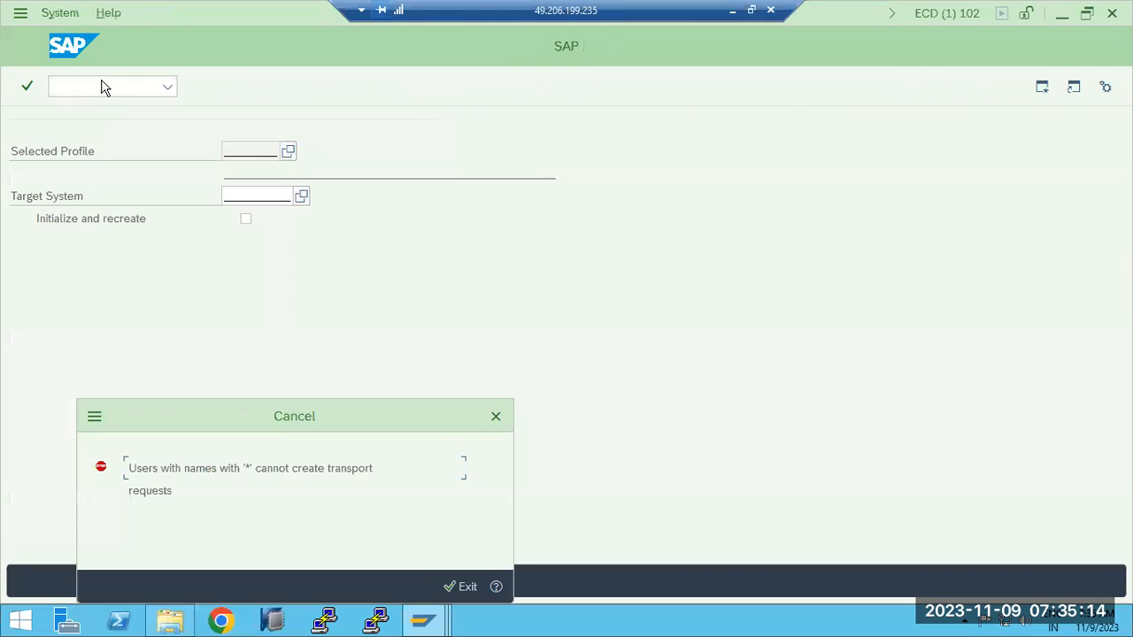
left_click(467, 589)
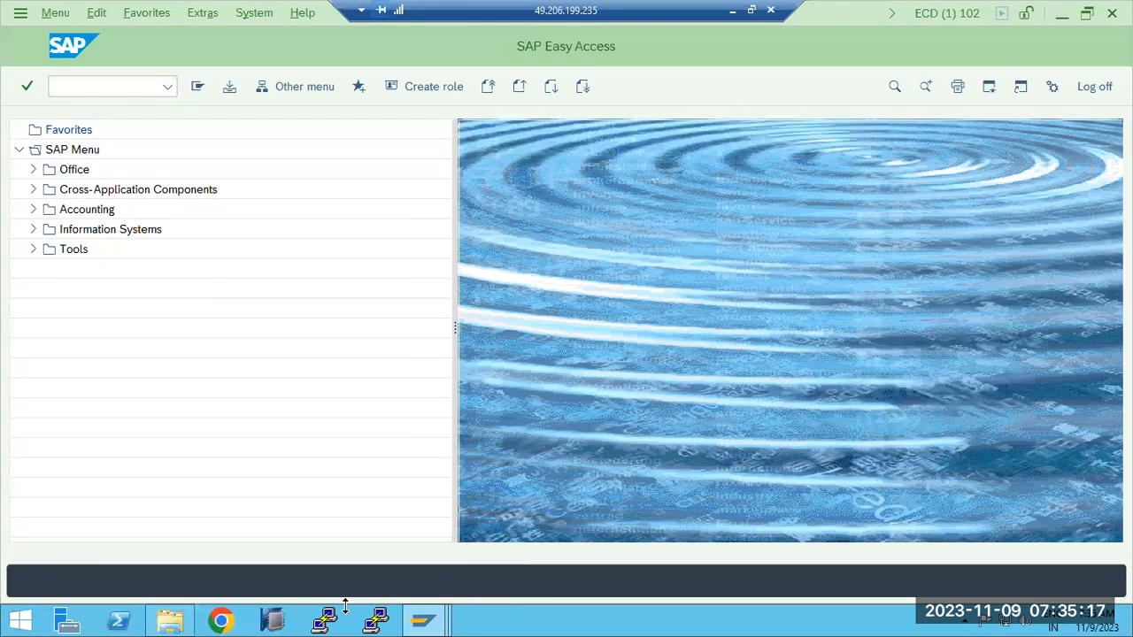
- Try transaction SCC8 again in the ECD client 102 session and exit it
mouse_move(423, 623)
left_click(362, 536)
left_click(101, 86)
type("scc")
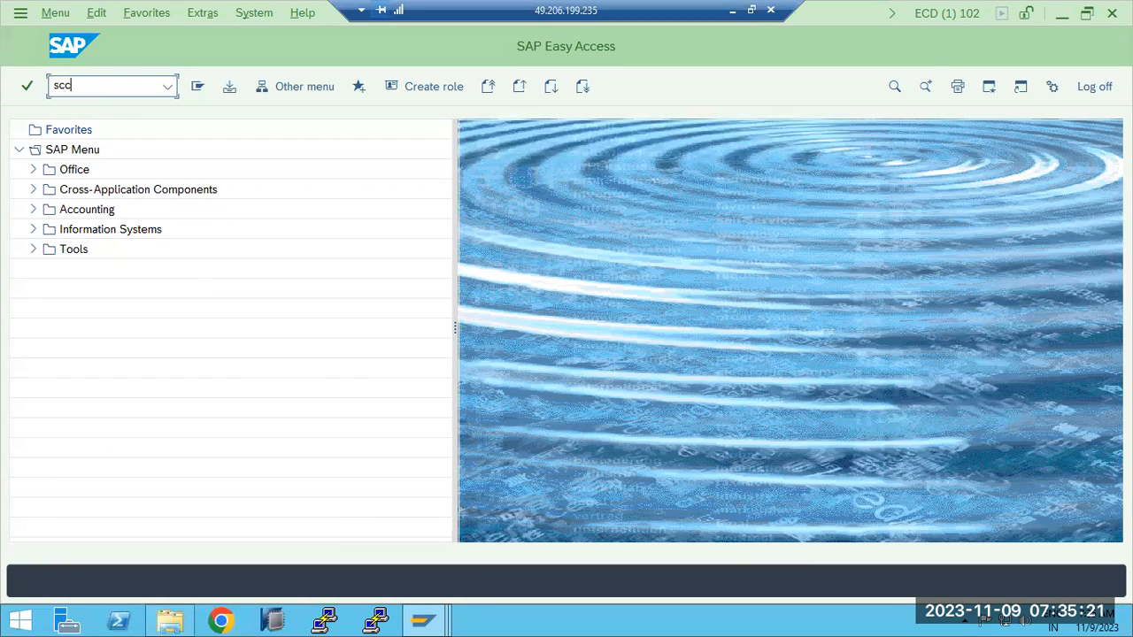
type("8")
key("Return")
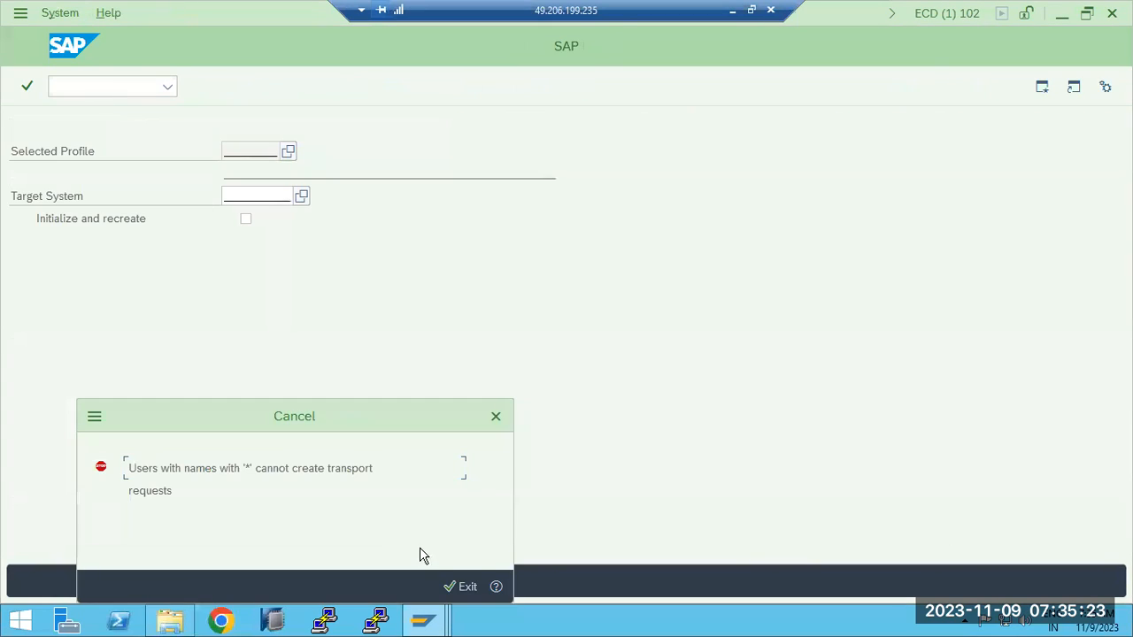
left_click(458, 587)
- Log off from ECD client 102 and bring up the SAP logon screen
left_click(1094, 86)
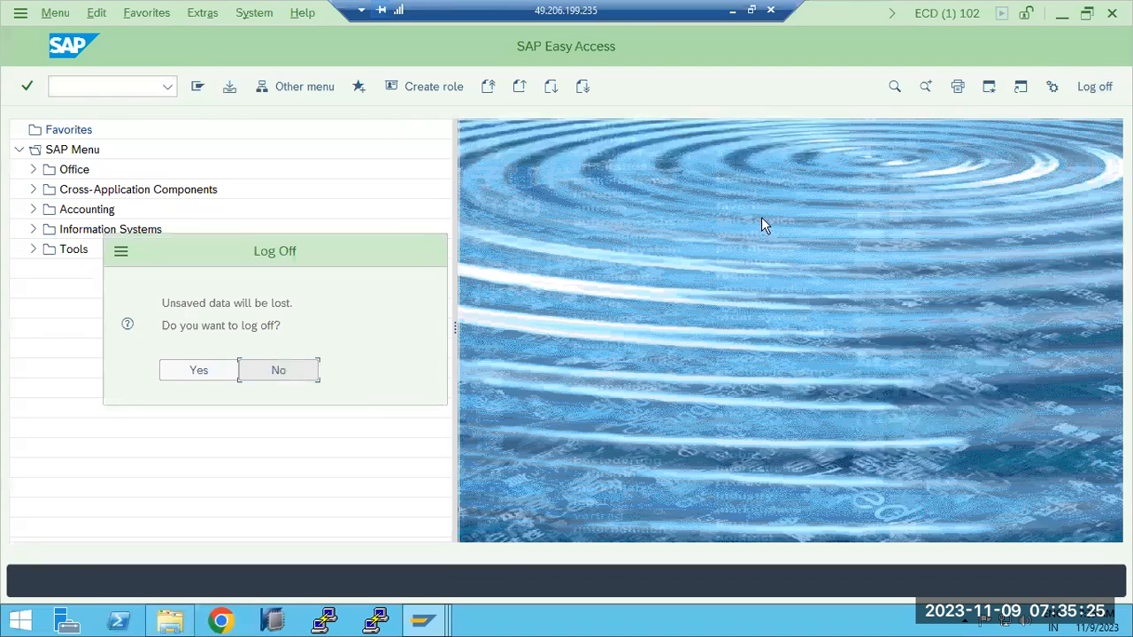
left_click(208, 370)
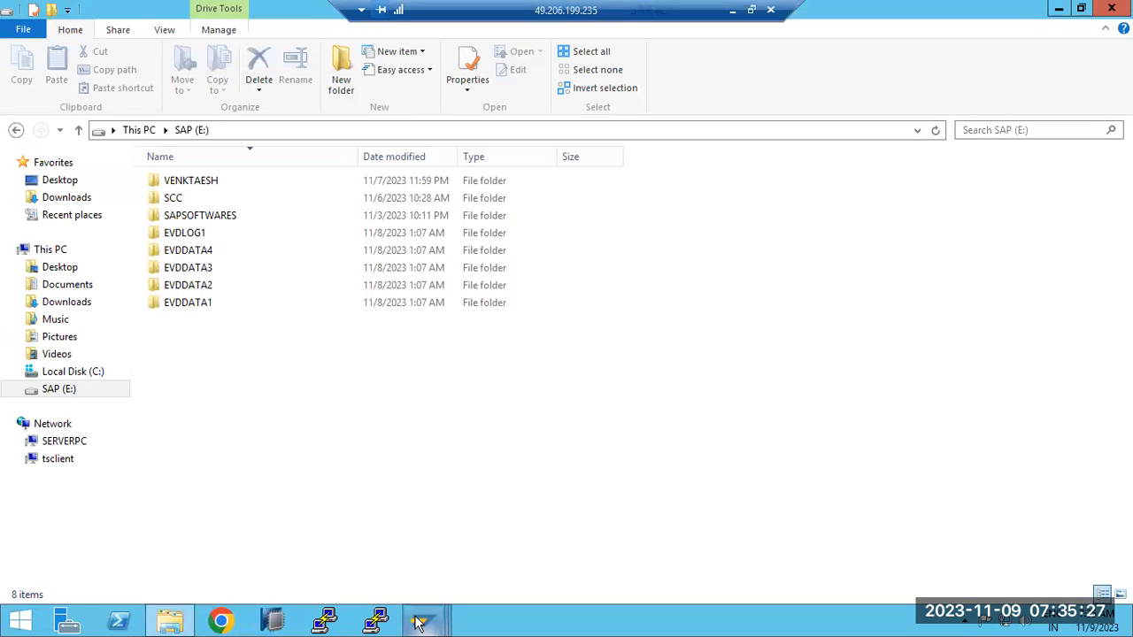
mouse_move(423, 622)
left_click(392, 529)
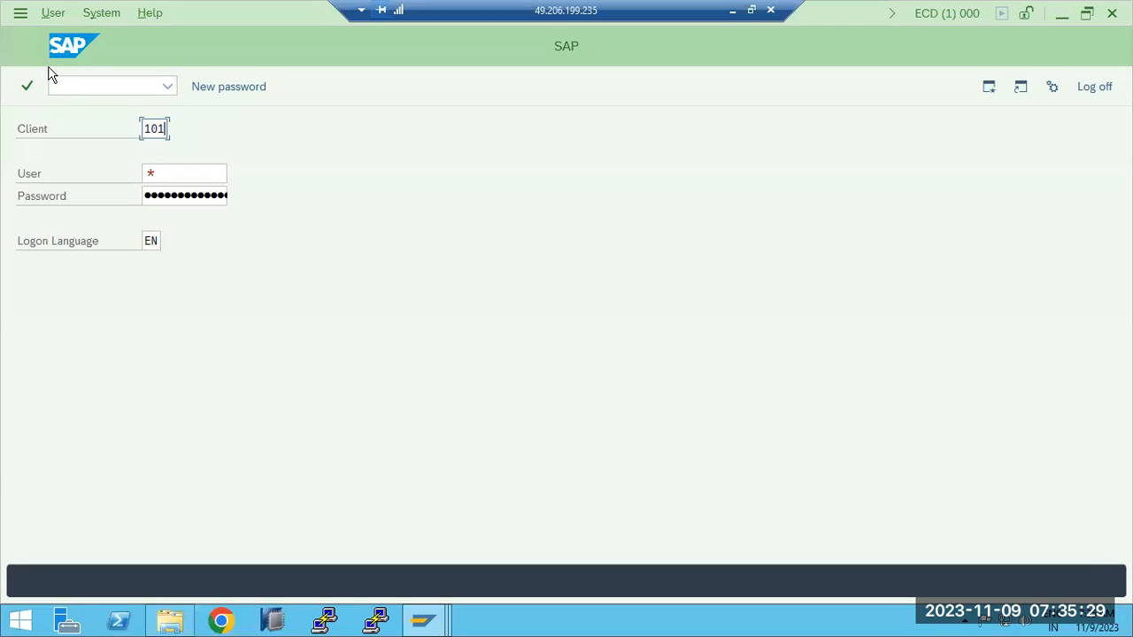
- Log on to ECD client 101 as user basis with the account password
left_click(181, 168)
type("b")
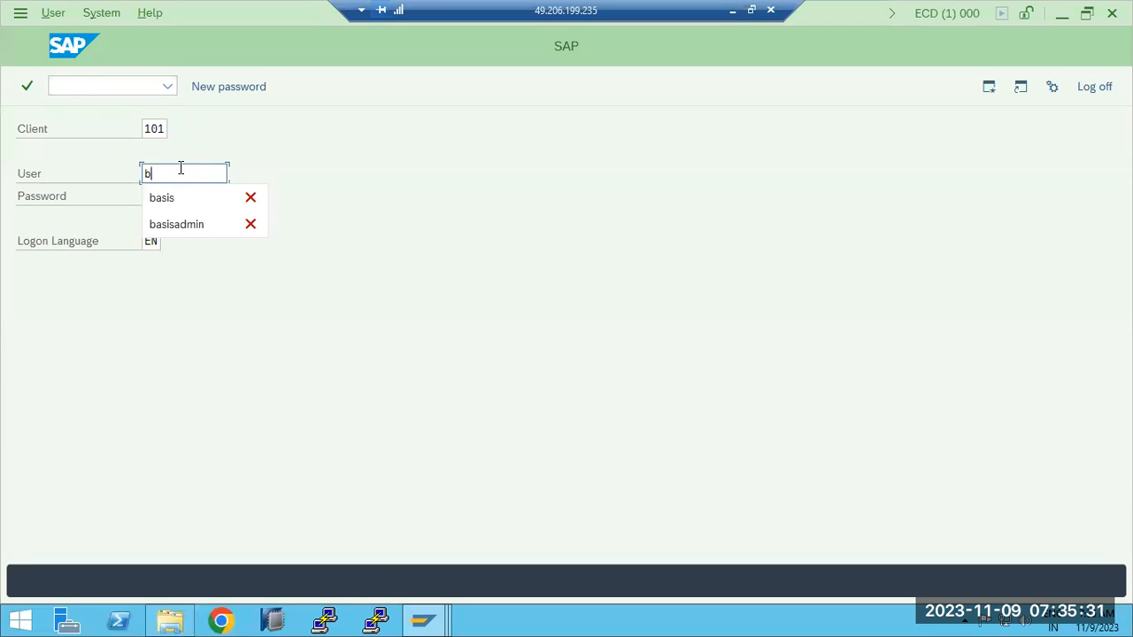
type("asis")
key("Tab")
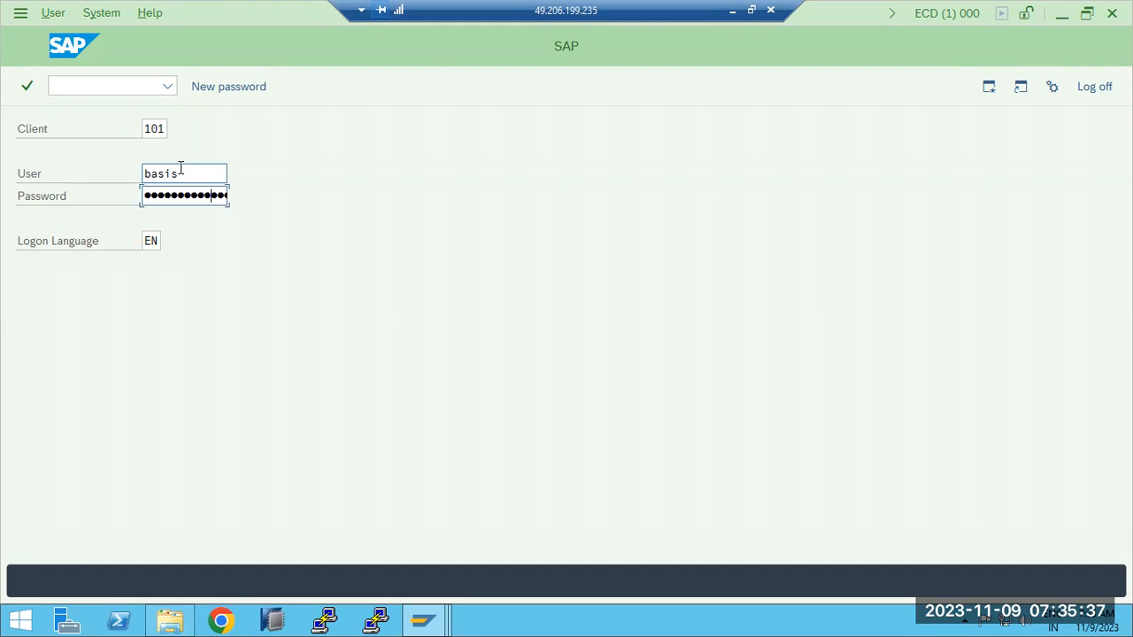
key("Return")
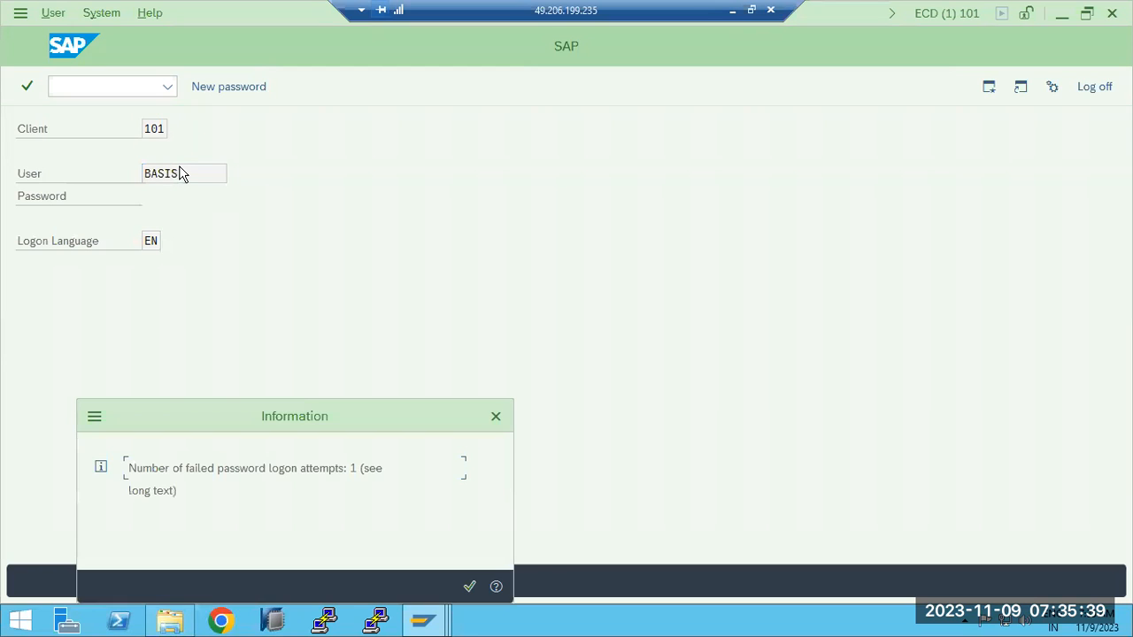
key("Return")
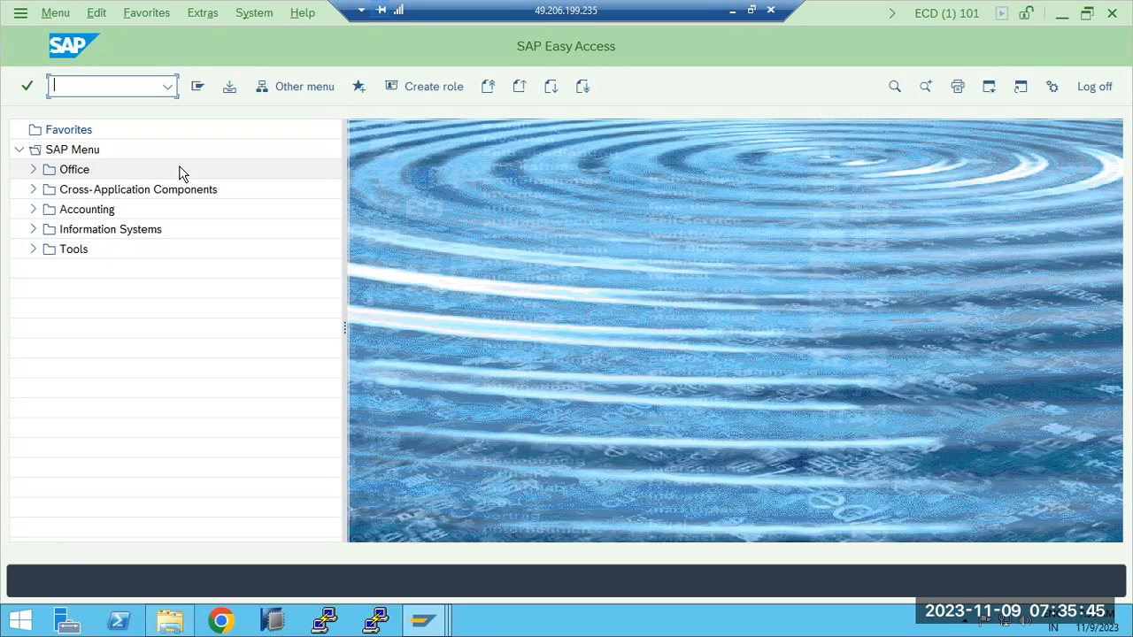
- Open transaction SA38 and execute the program RSSPACECHECK
type("sa38")
key("Return")
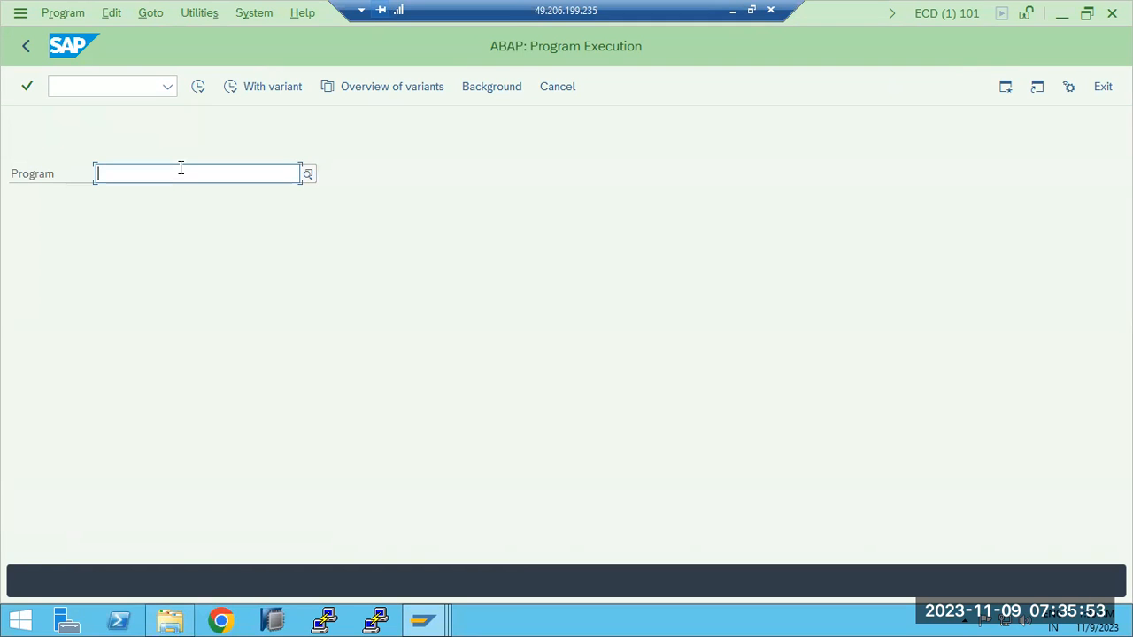
type("rs")
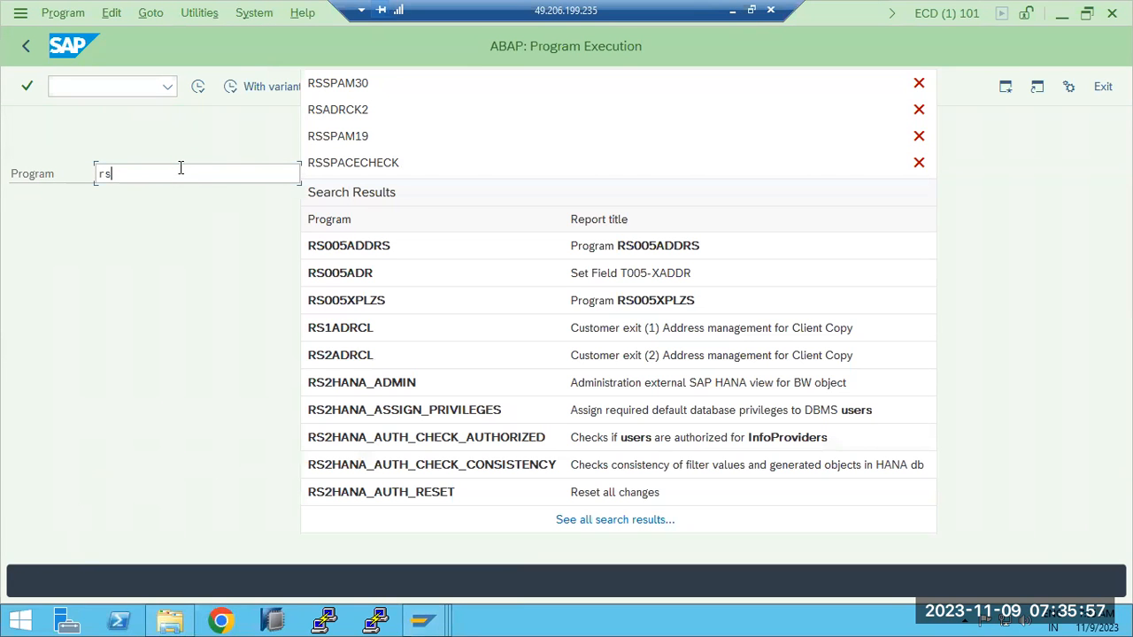
left_click(418, 167)
left_click(198, 86)
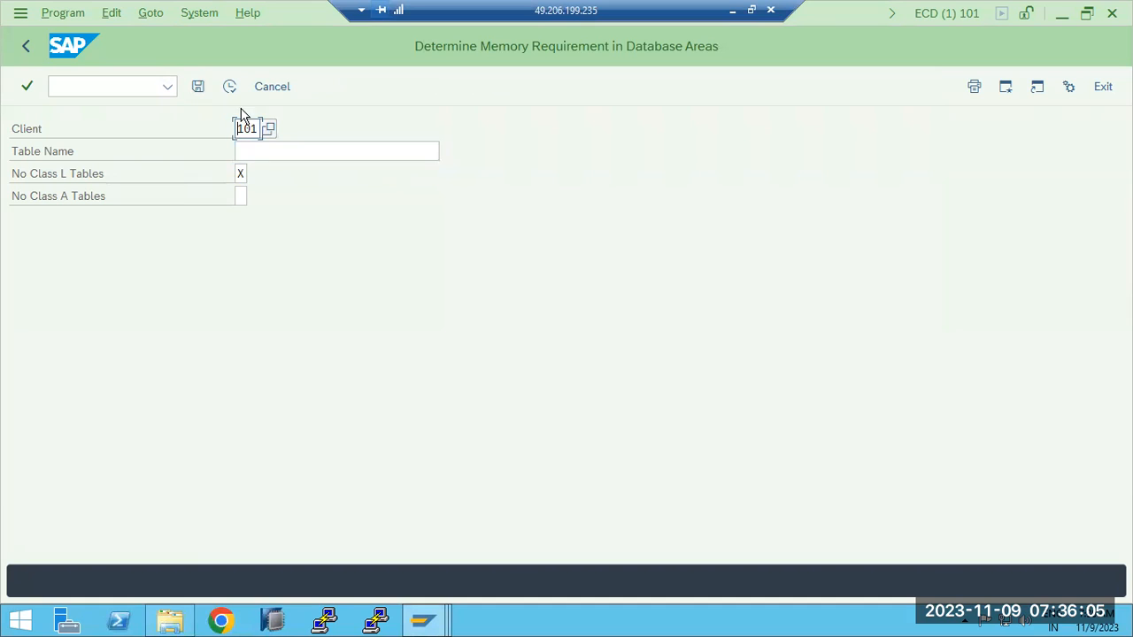
- Clear the No Class L Tables flag and run the memory requirement report for client 101
left_click(241, 174)
left_click(247, 151)
left_click(228, 89)
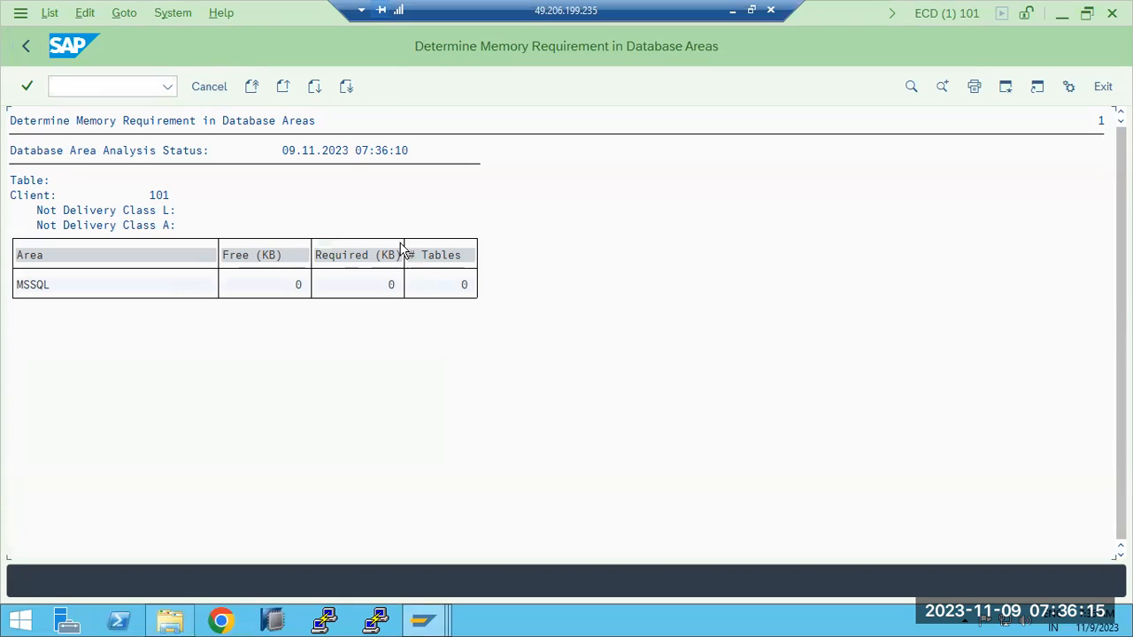
- Try the memory requirement report with Table Name and No Class L Tables set to *, and stop the transaction
left_click(25, 53)
left_click(243, 151)
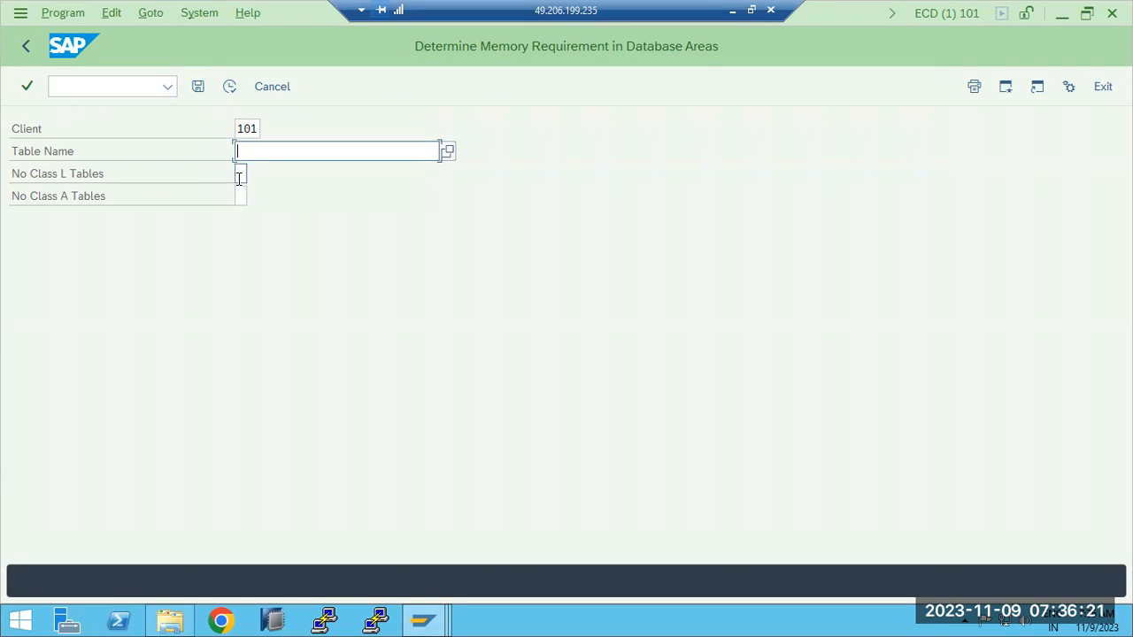
left_click(240, 174)
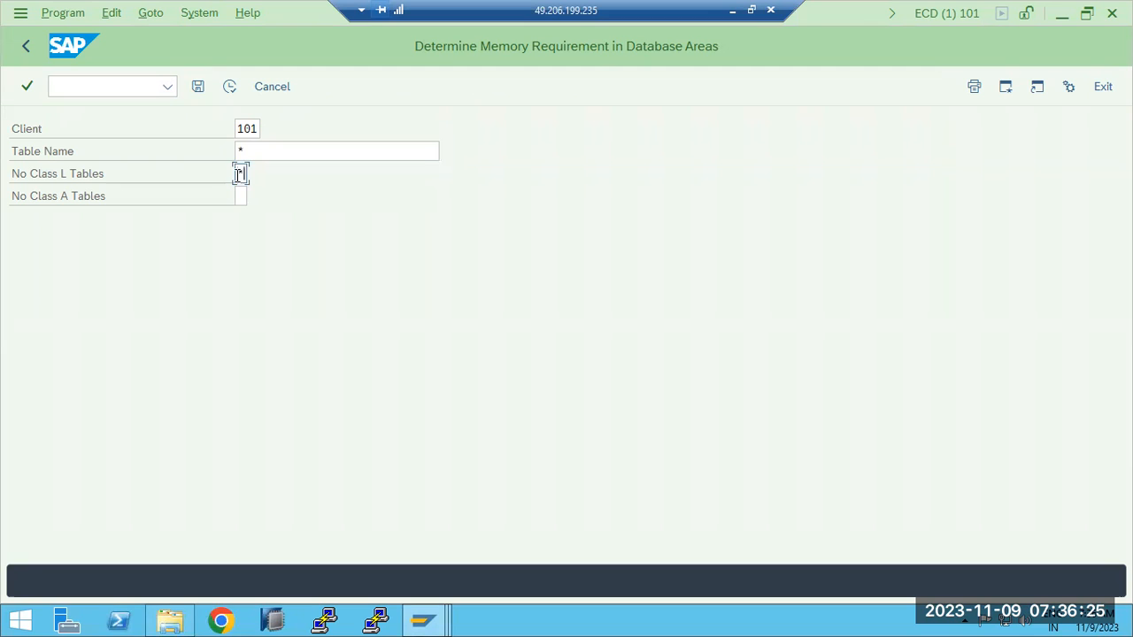
left_click(230, 86)
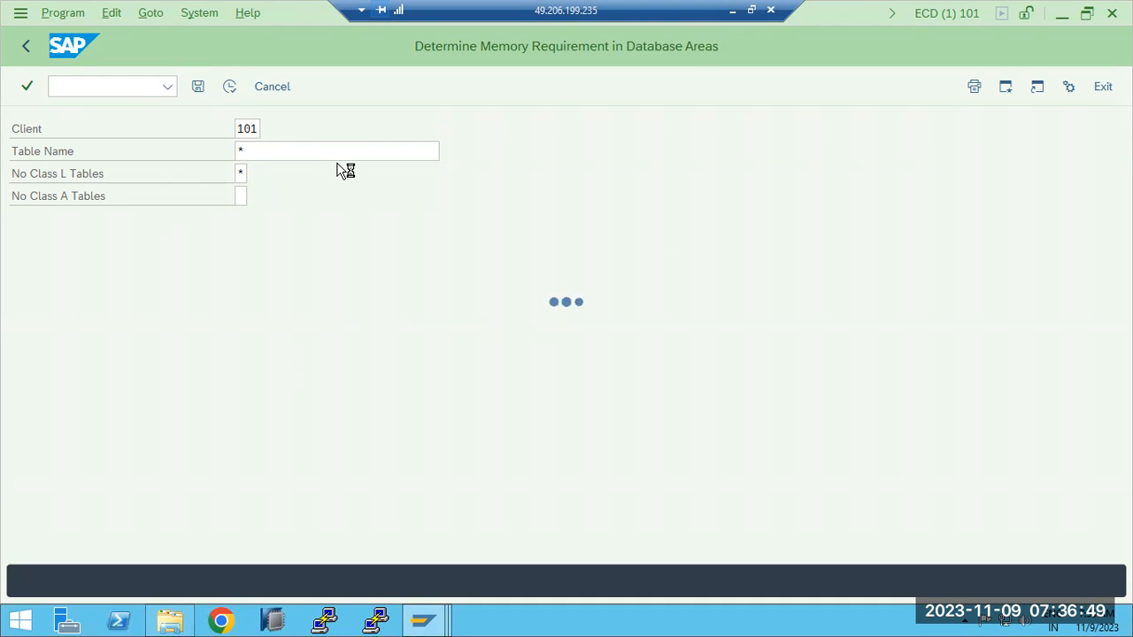
left_click(19, 12)
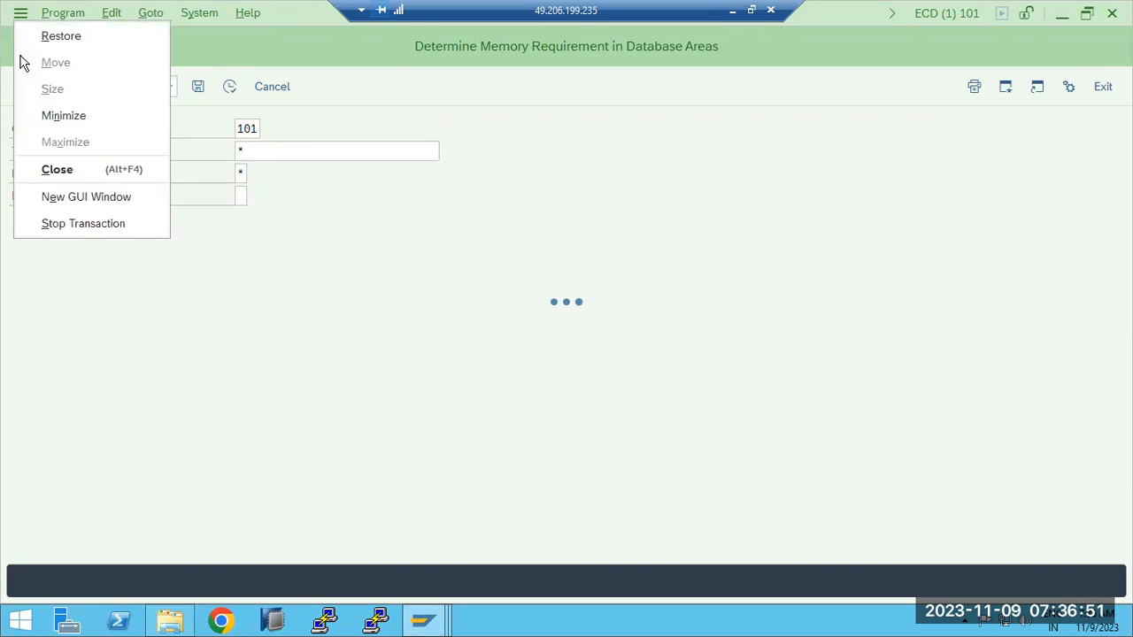
left_click(62, 223)
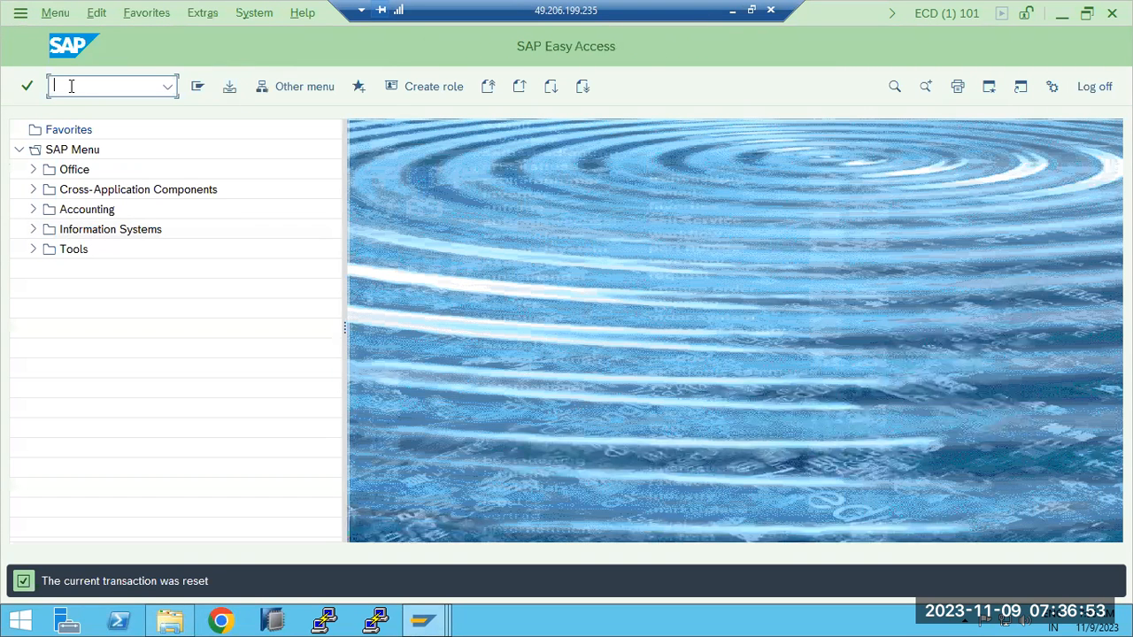
- Open the ABAP program execution transaction SA38 again
type("scc")
key("BackSpace")
key("BackSpace")
type("a38")
key("Return")
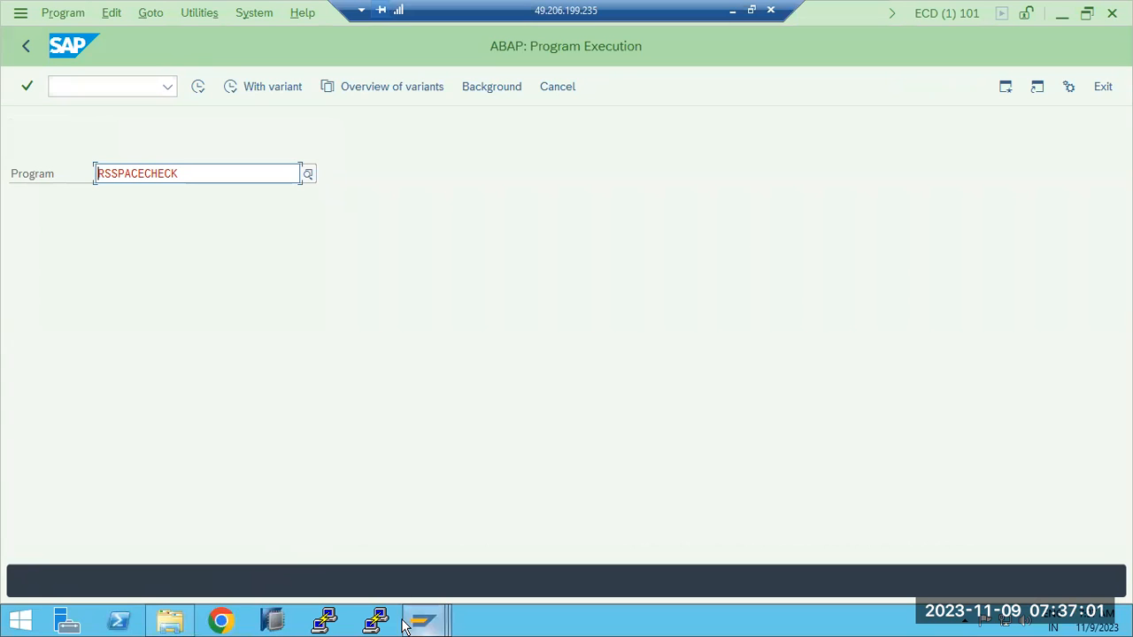
- Examine the free space on the SAP (E:) and C: drives in File Explorer, look through C:'s folders, and return to SAP
mouse_move(173, 622)
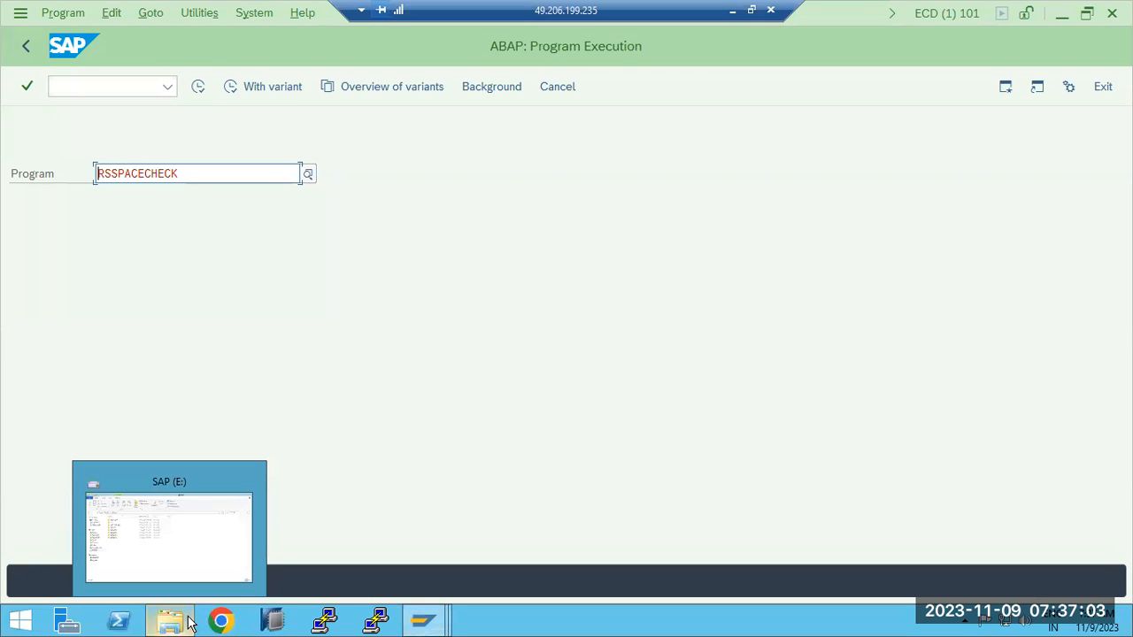
left_click(177, 542)
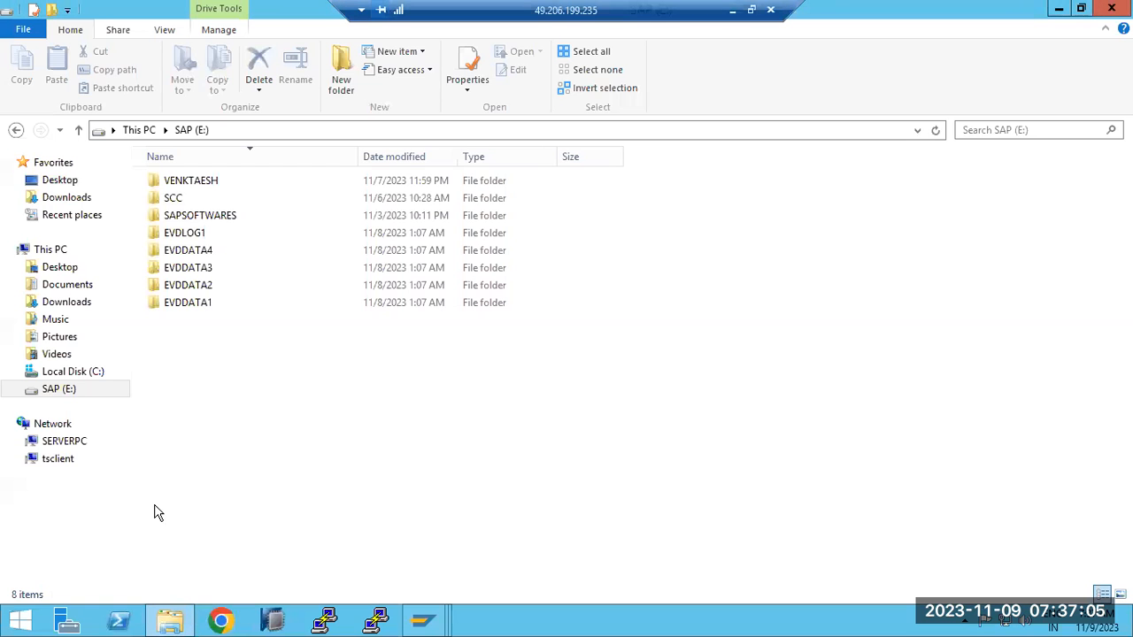
left_click(46, 253)
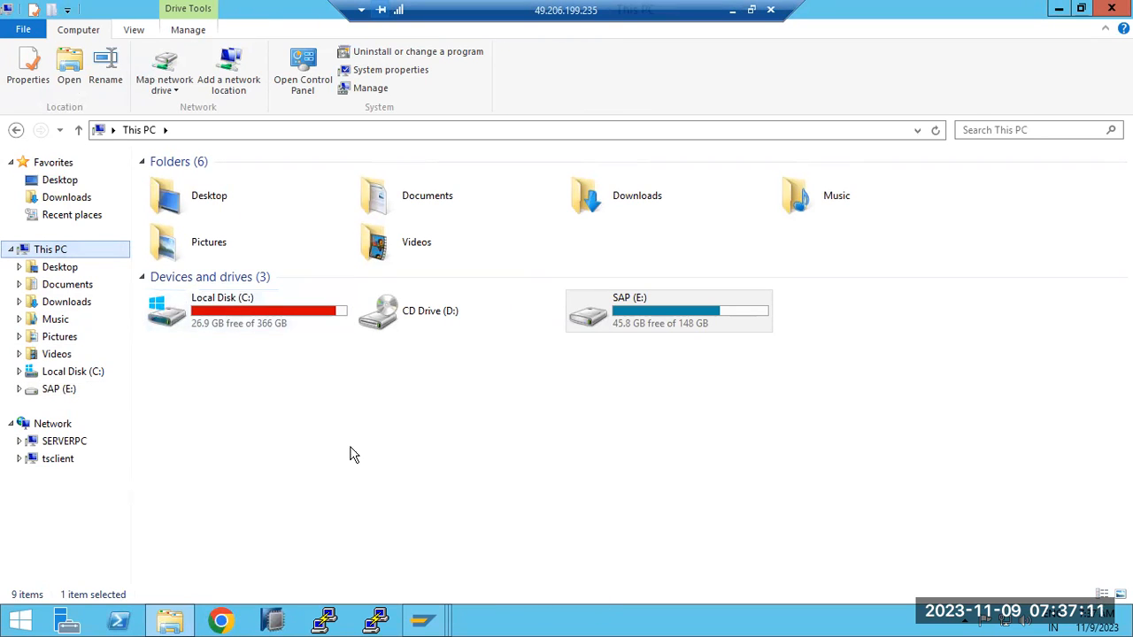
left_click(678, 319)
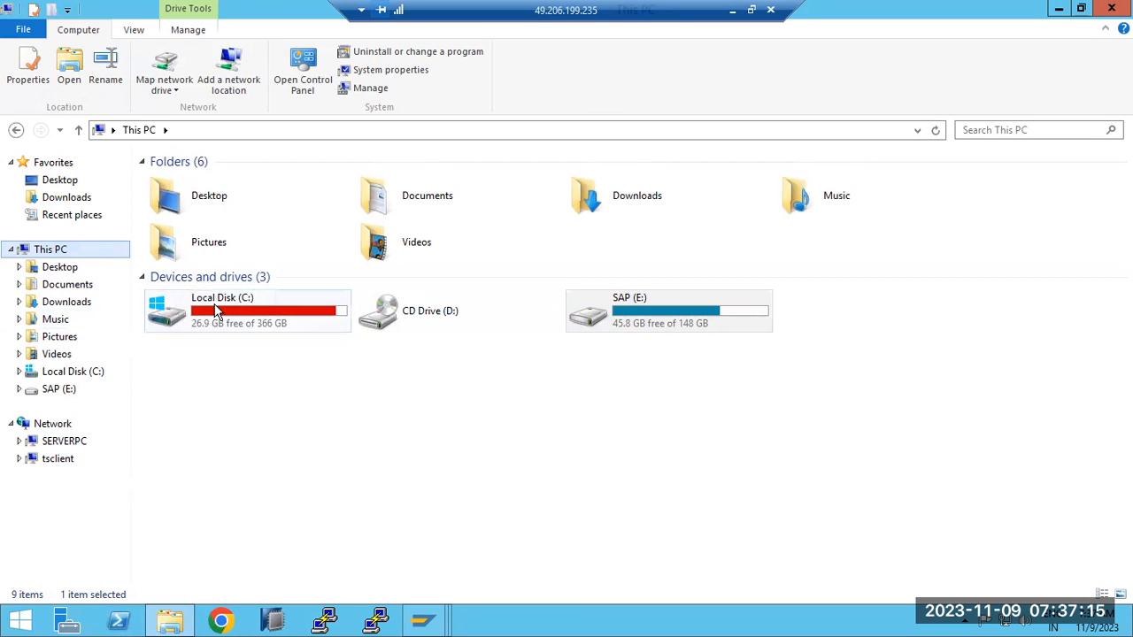
double_click(304, 322)
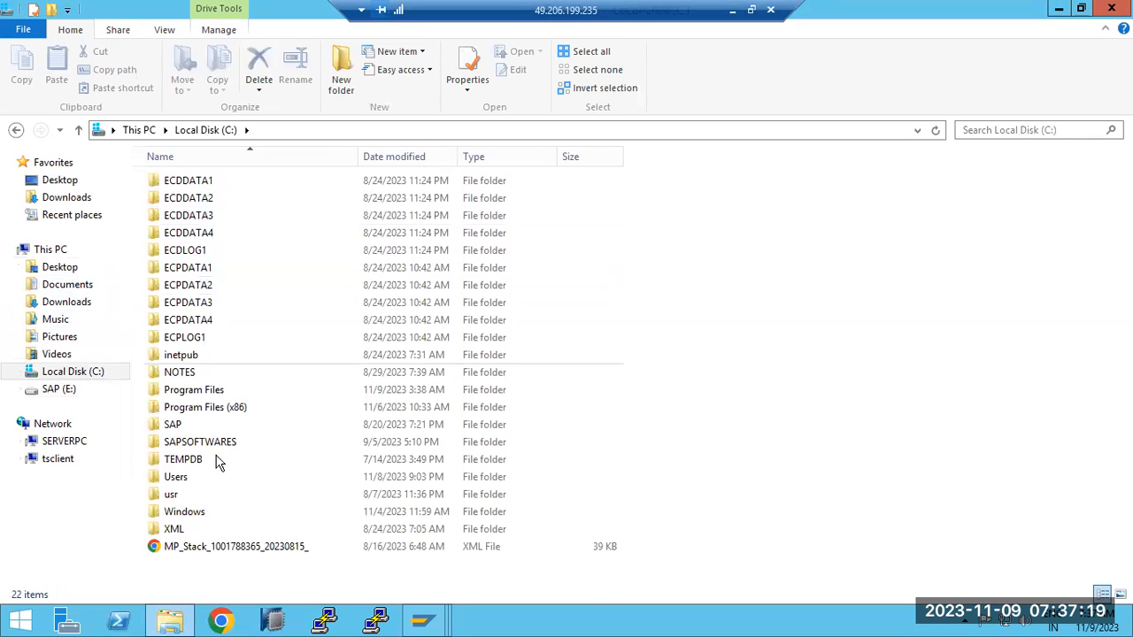
left_click(175, 620)
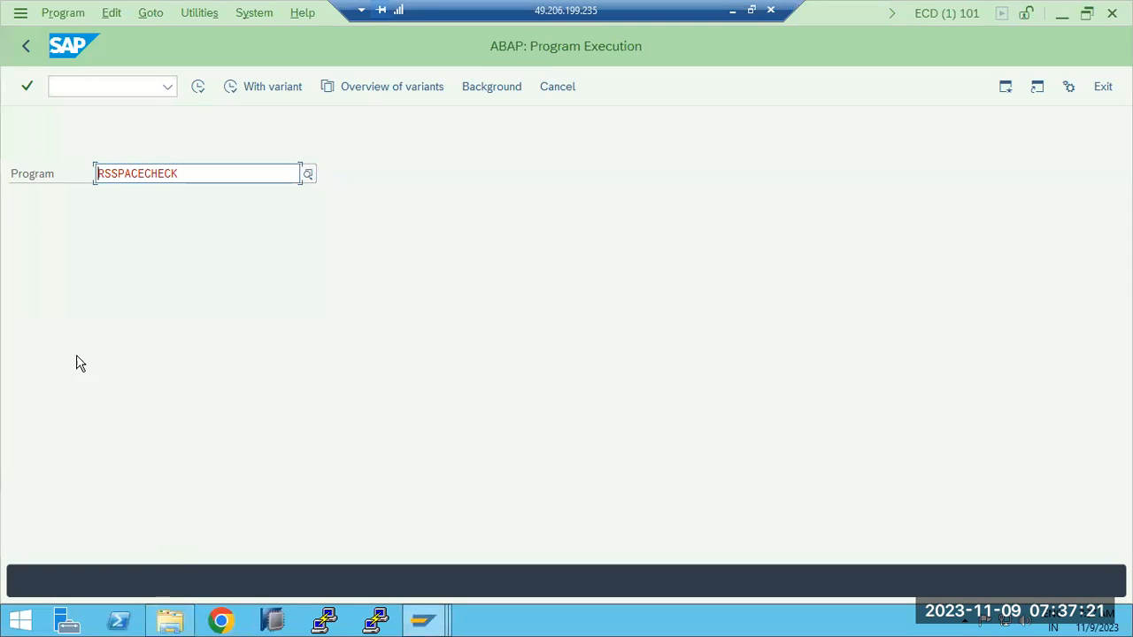
- Try to find a size-check program by entering RSIZE and RSSIZE as the program name
left_click_drag(186, 174, 95, 173)
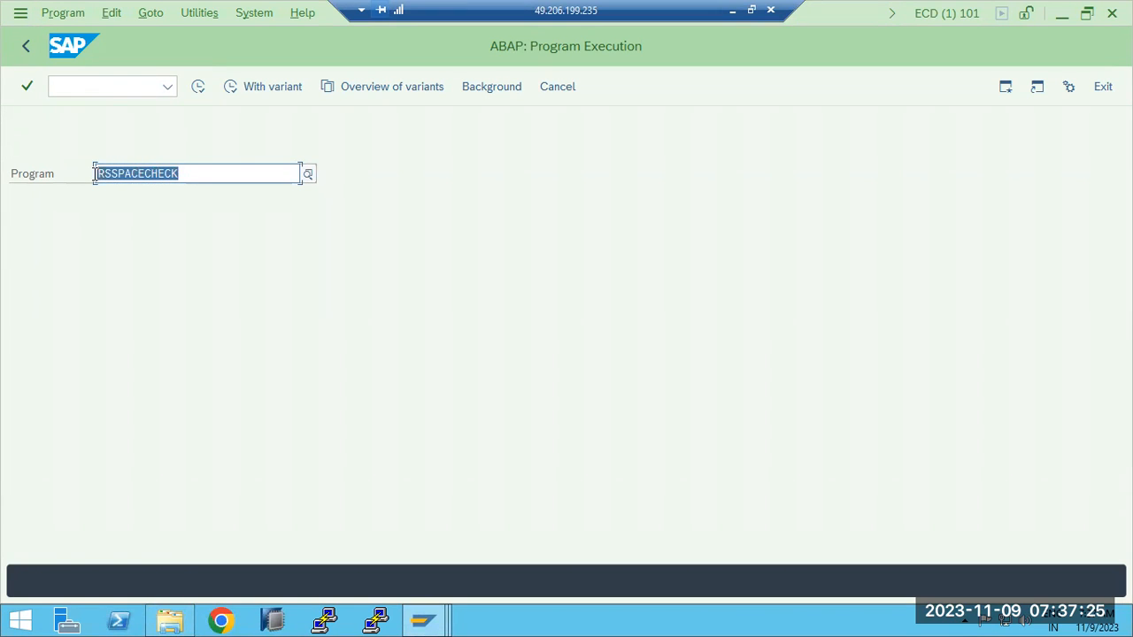
type("RSI")
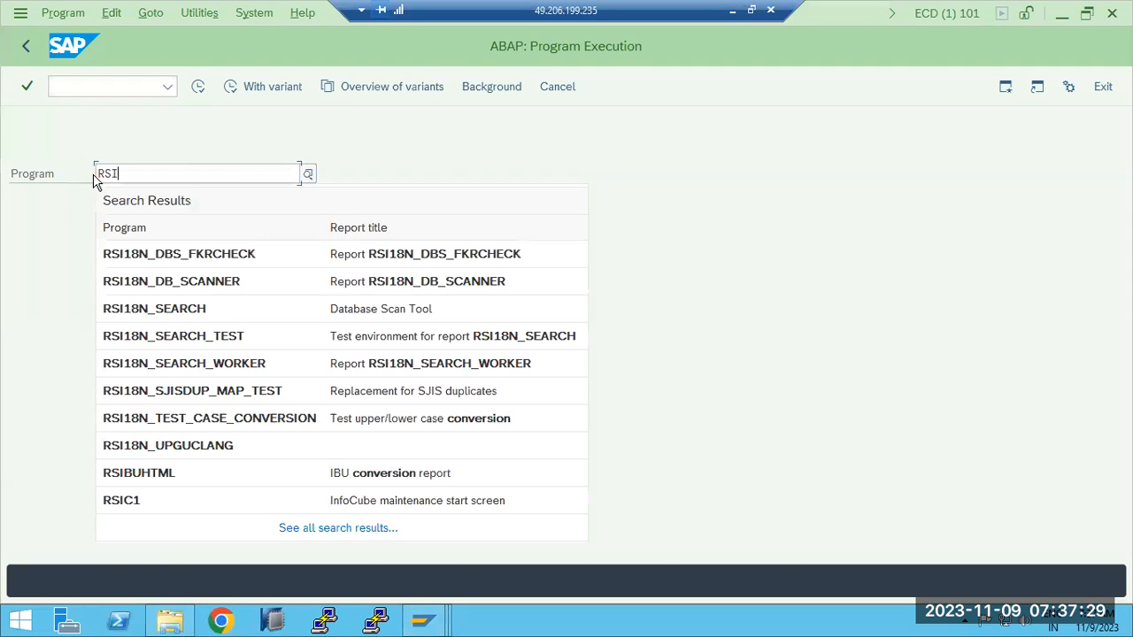
type("ZE")
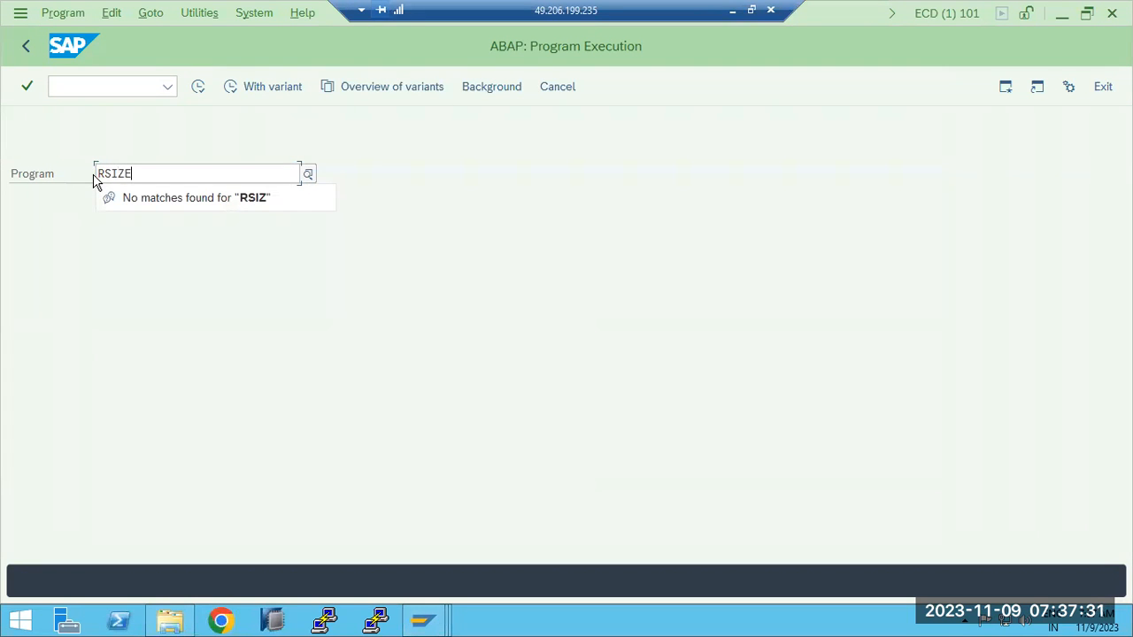
key("BackSpace")
key("BackSpace")
key("BackSpace")
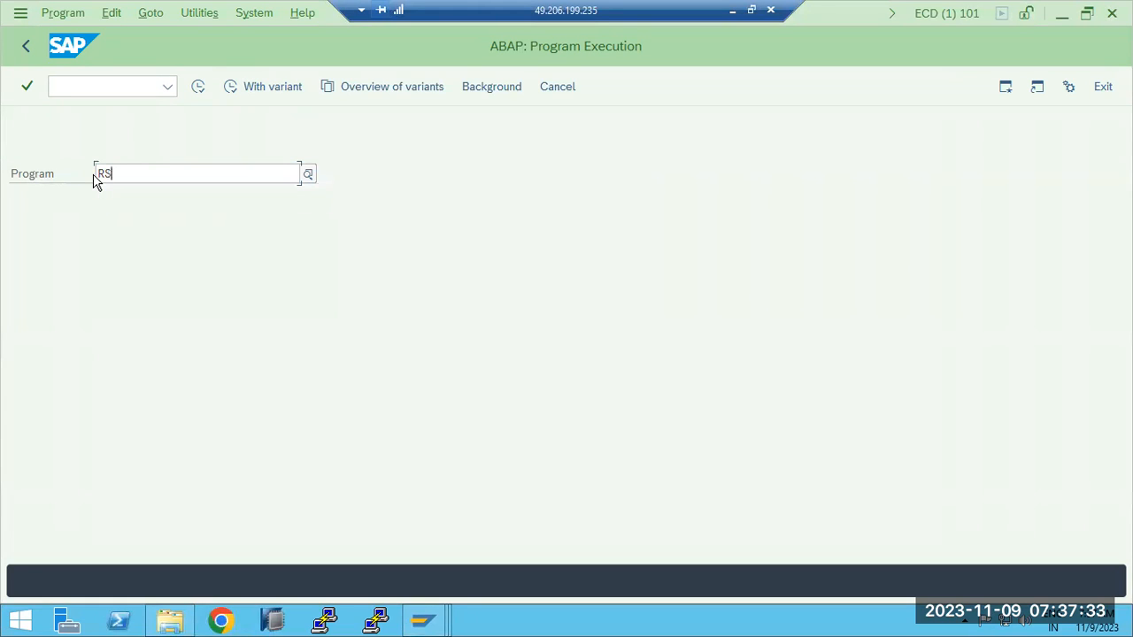
type("SIZE")
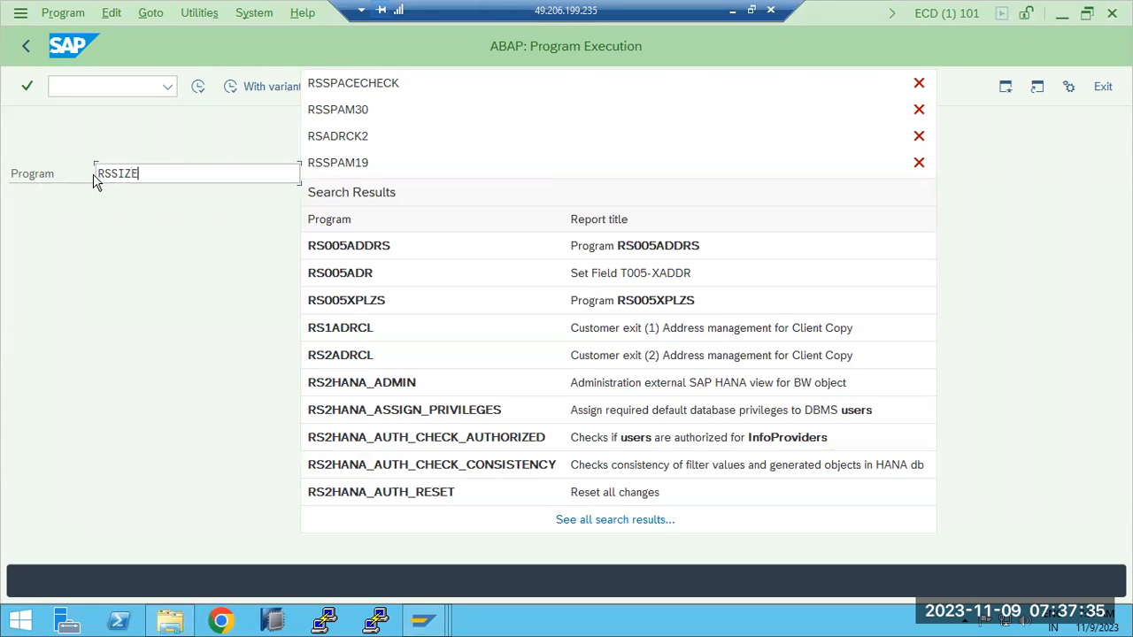
type("====")
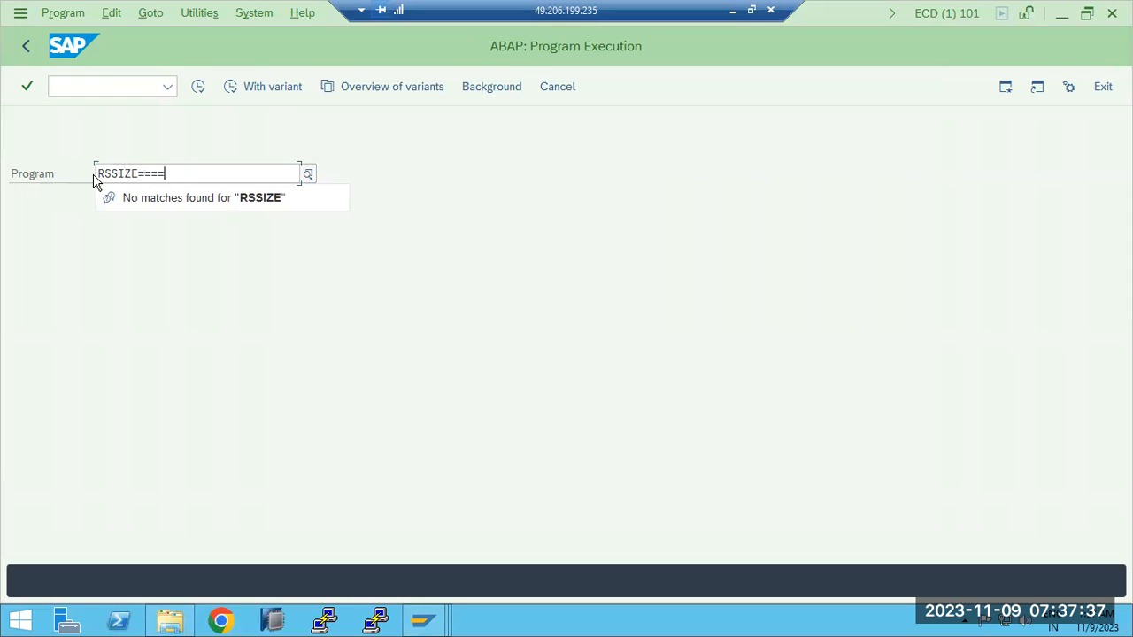
key("BackSpace")
key("BackSpace")
key("BackSpace")
key("BackSpace")
key("BackSpace")
key("BackSpace")
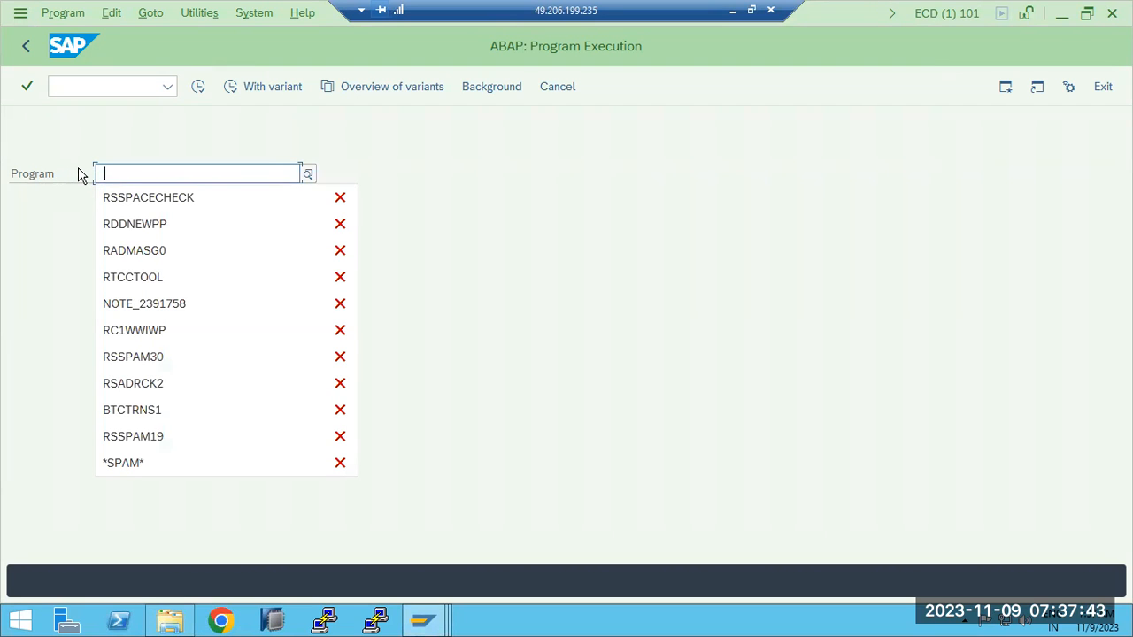
- Execute the RSSPACECHECK program to open its memory requirement selection screen
left_click(134, 197)
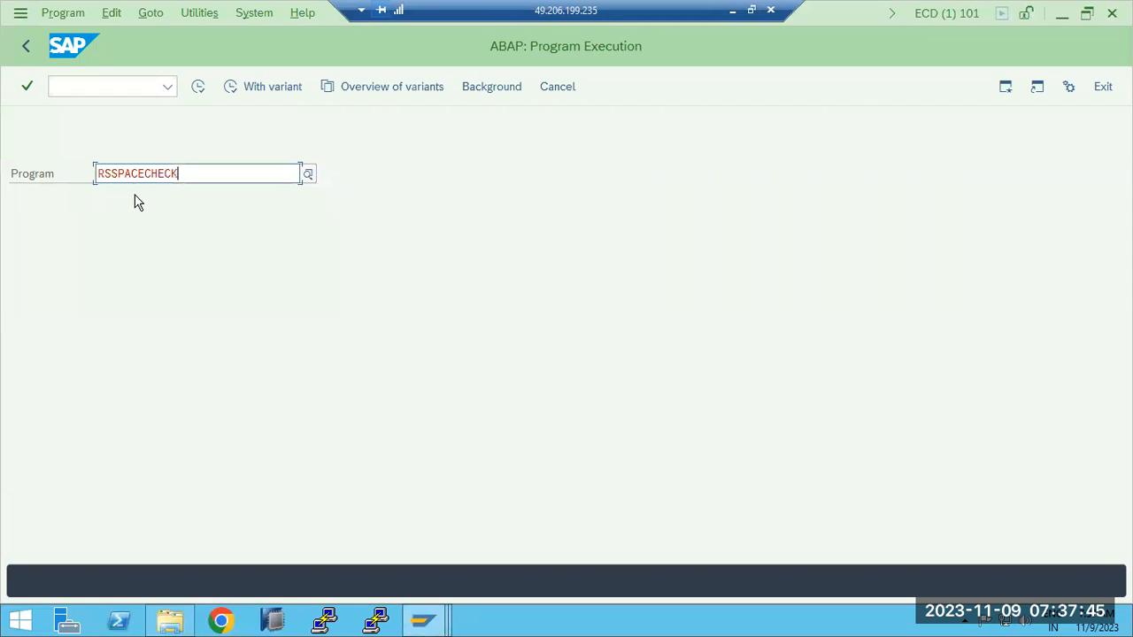
left_click(198, 87)
left_click(257, 151)
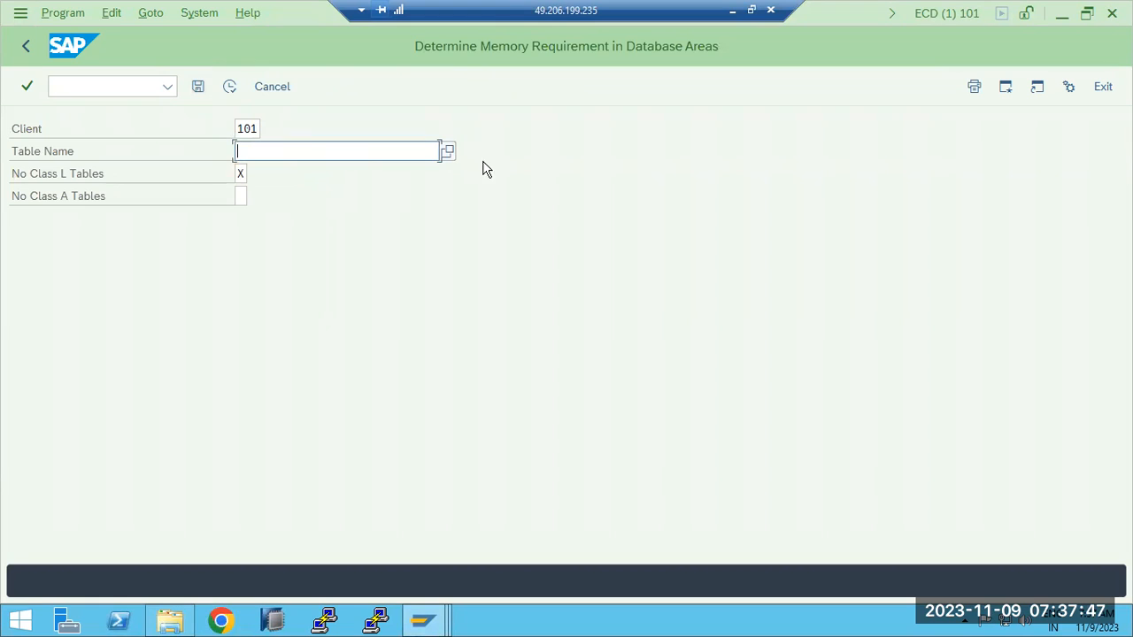
- Look through the unrestricted table search list for Table Name and close it without choosing an entry
left_click(448, 151)
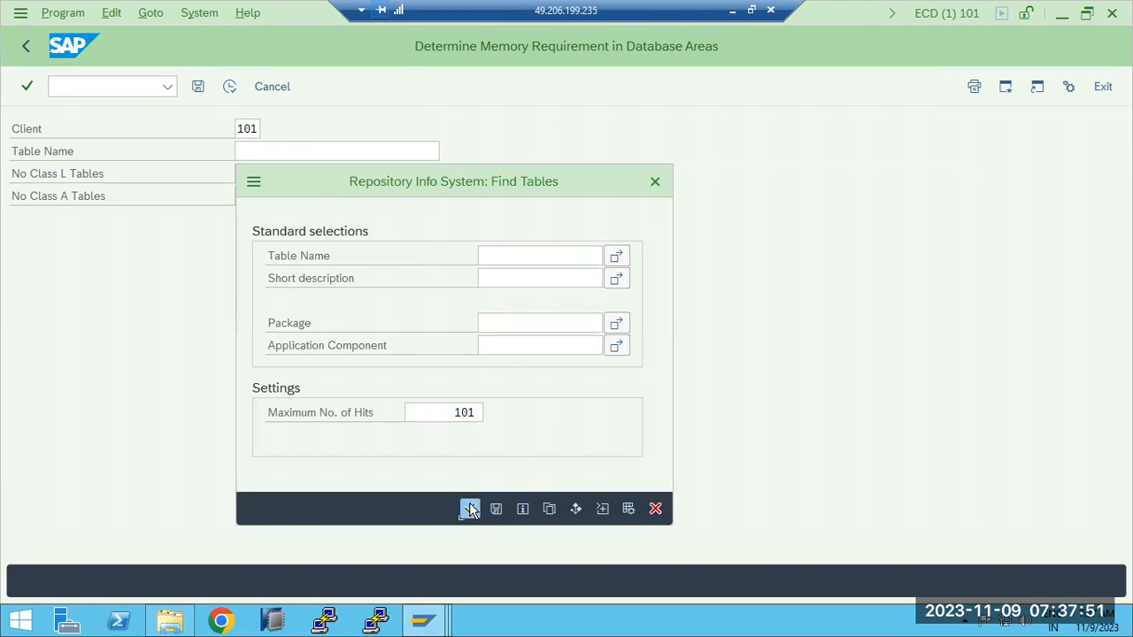
left_click(469, 508)
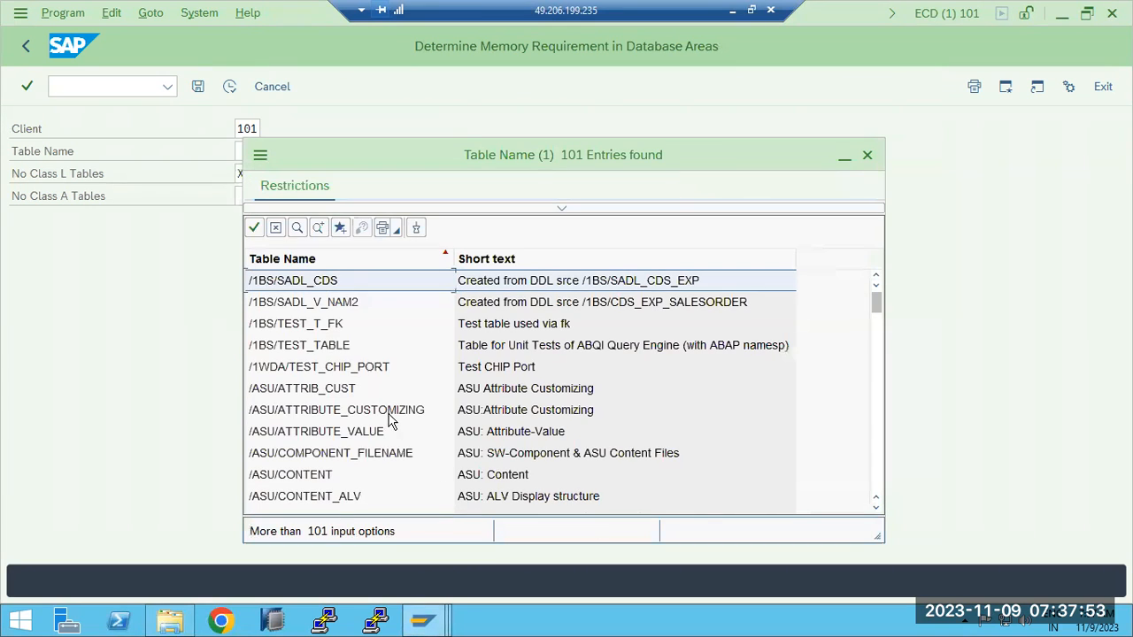
scroll(392, 448, "down", 20)
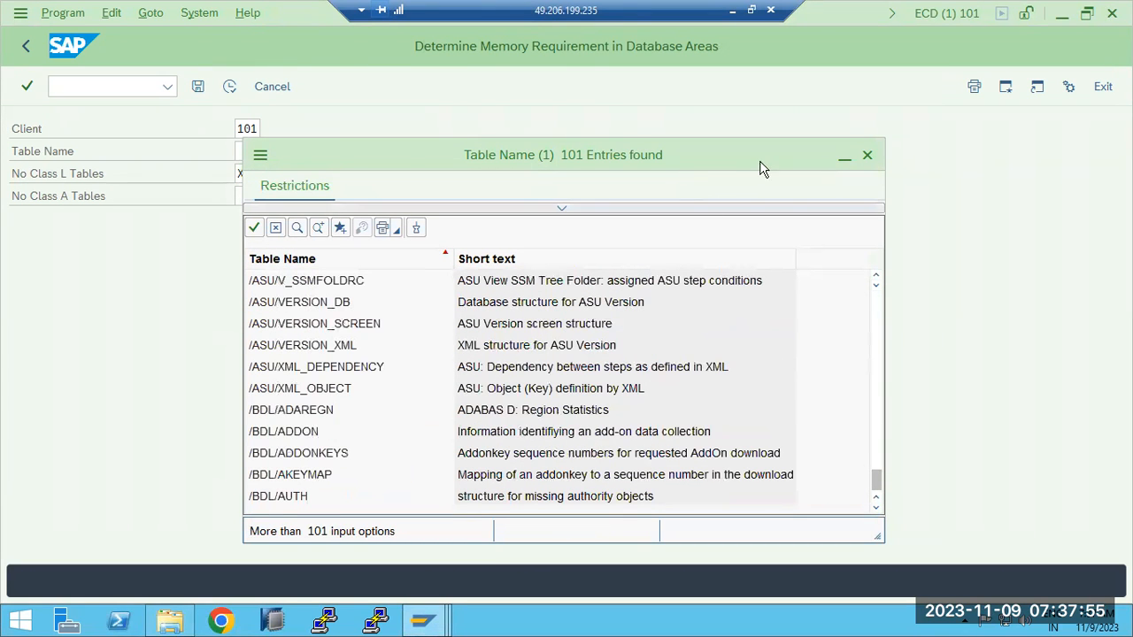
left_click(867, 156)
- Run the memory requirement report for table USR02 in client 101 and return to the selection screen
type("USR02")
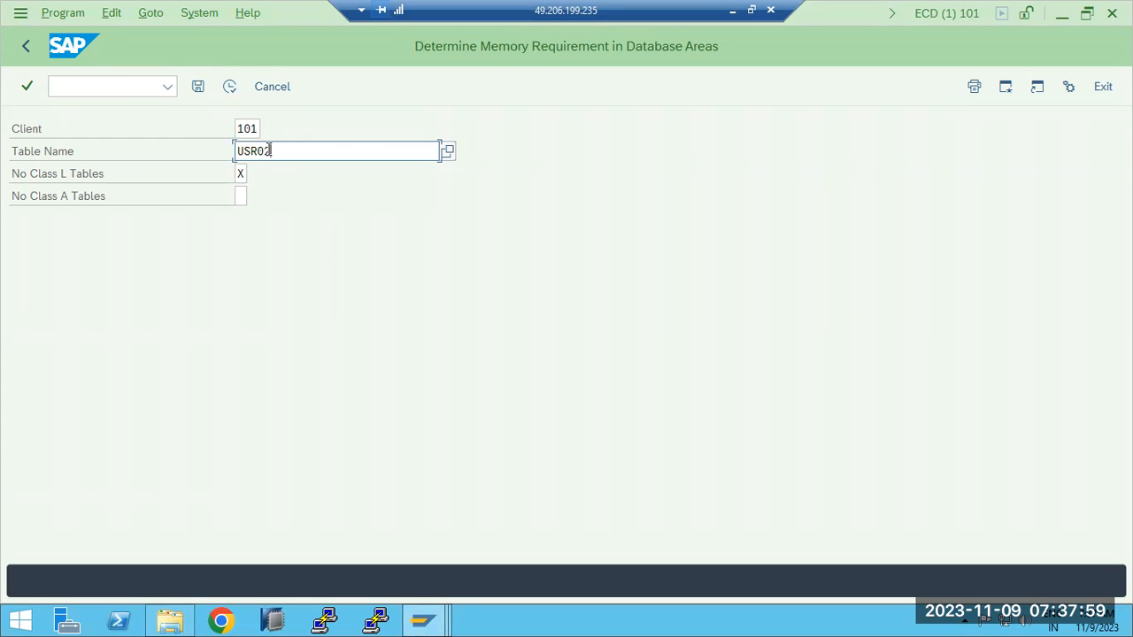
left_click(229, 87)
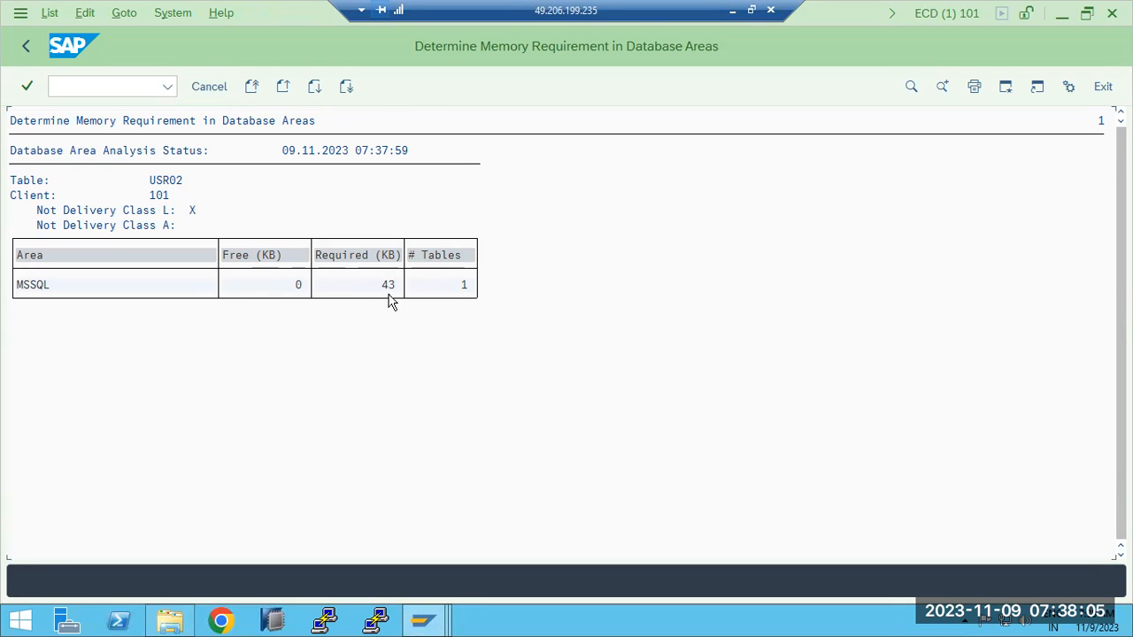
left_click(24, 47)
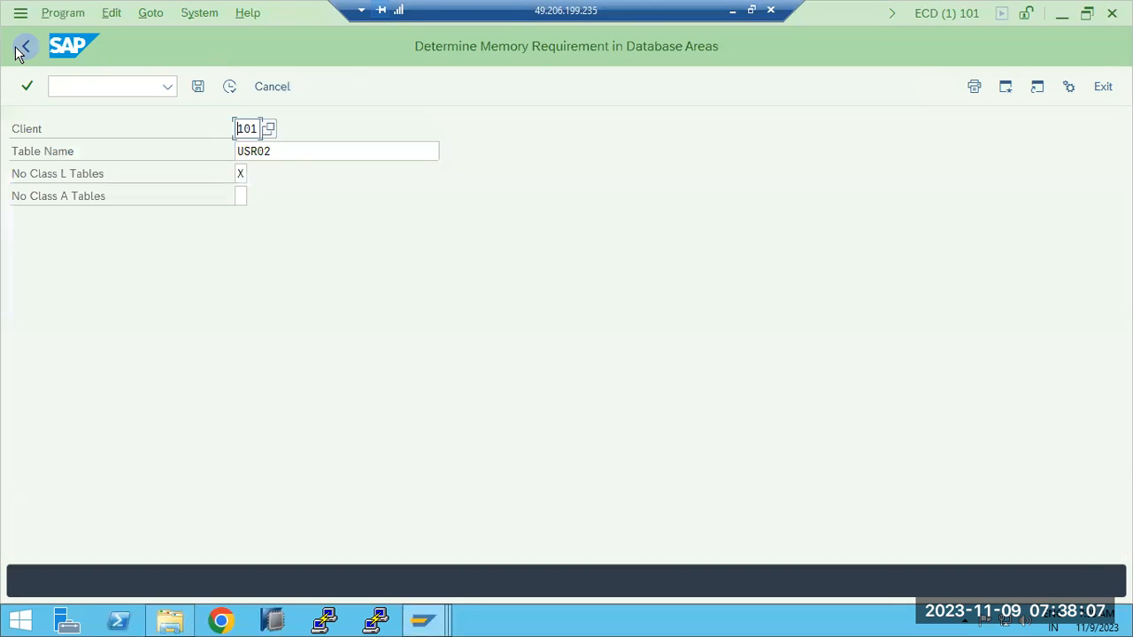
- Clear the Table Name and leave the report for the SAP Easy Access screen
left_click(320, 157)
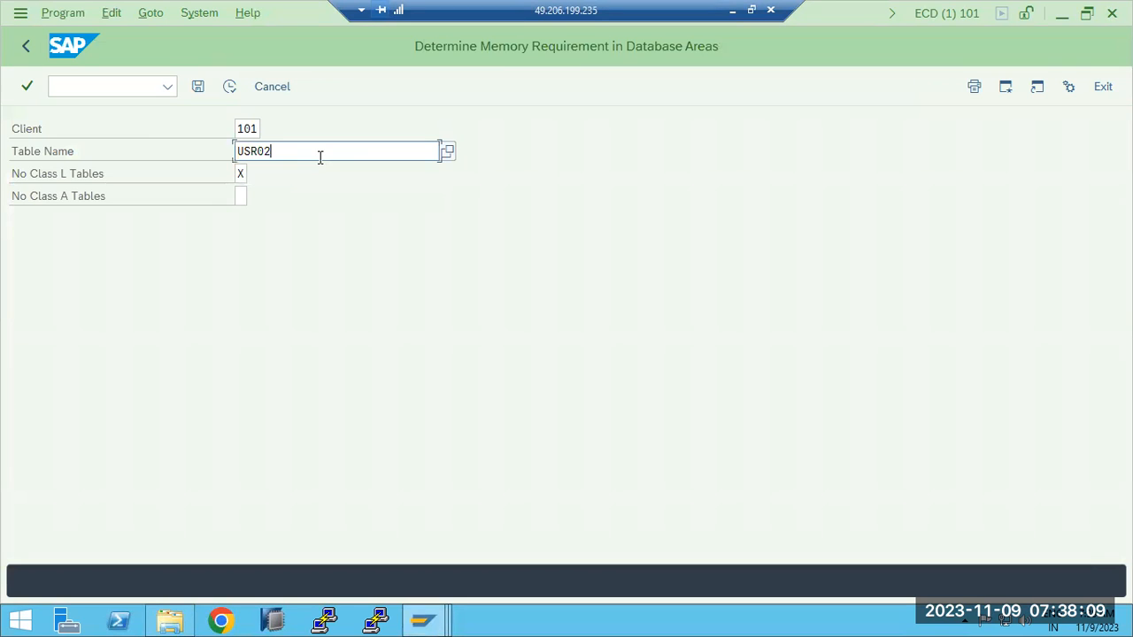
double_click(320, 157)
type("*")
key("BackSpace")
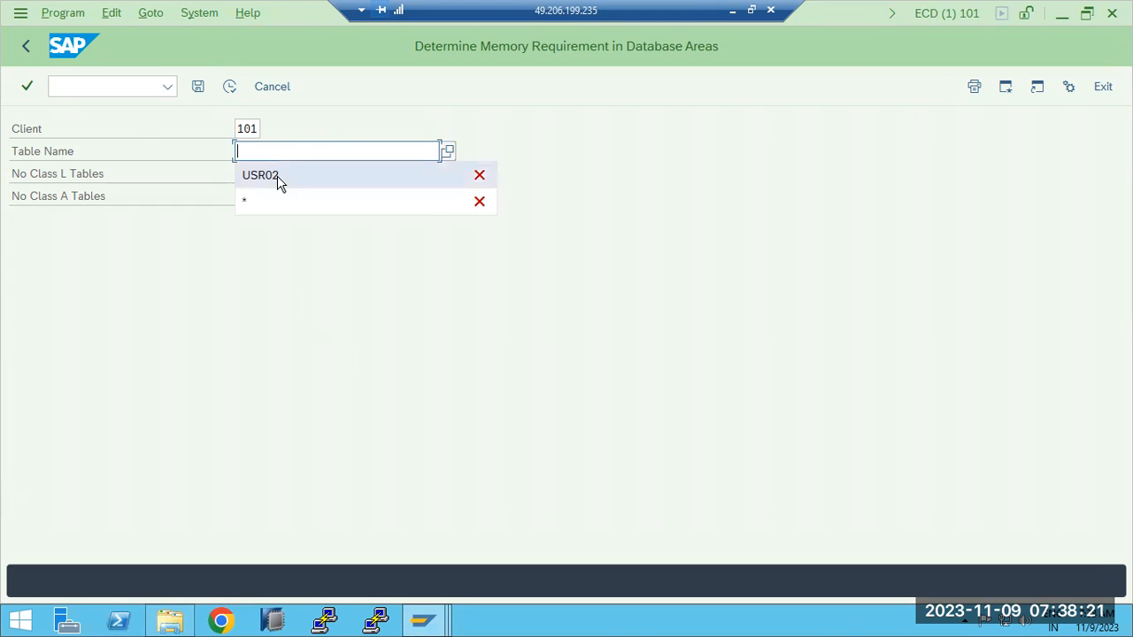
left_click(26, 47)
left_click(26, 50)
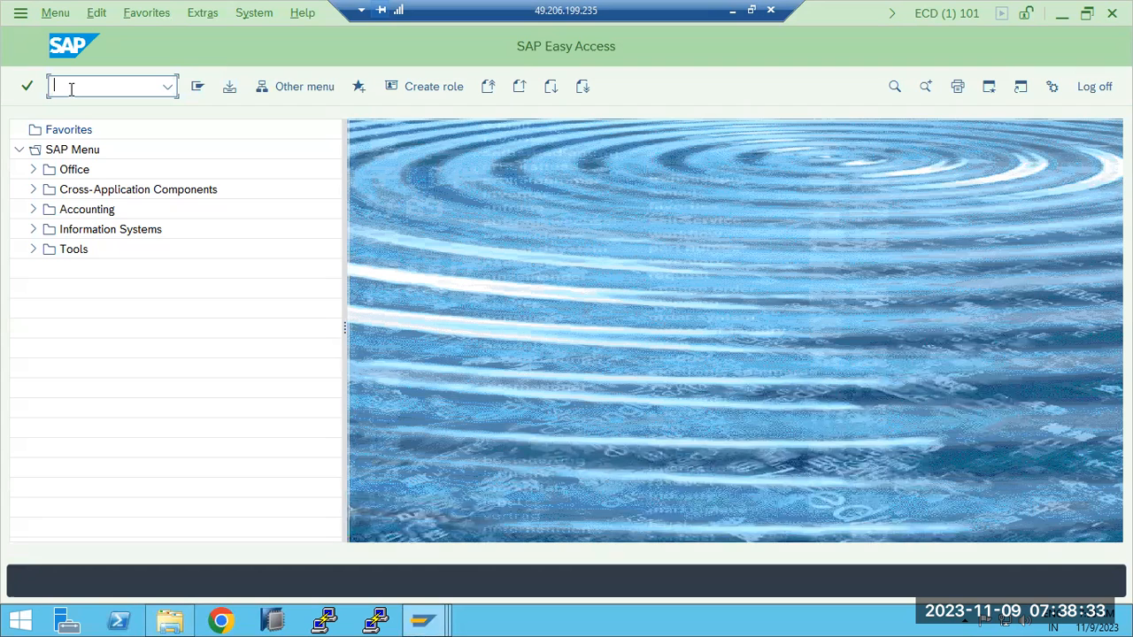
- Open the client export transaction SCC8 and select the SAP_EXPC profile, acknowledging the information message
type("scc8")
key("Return")
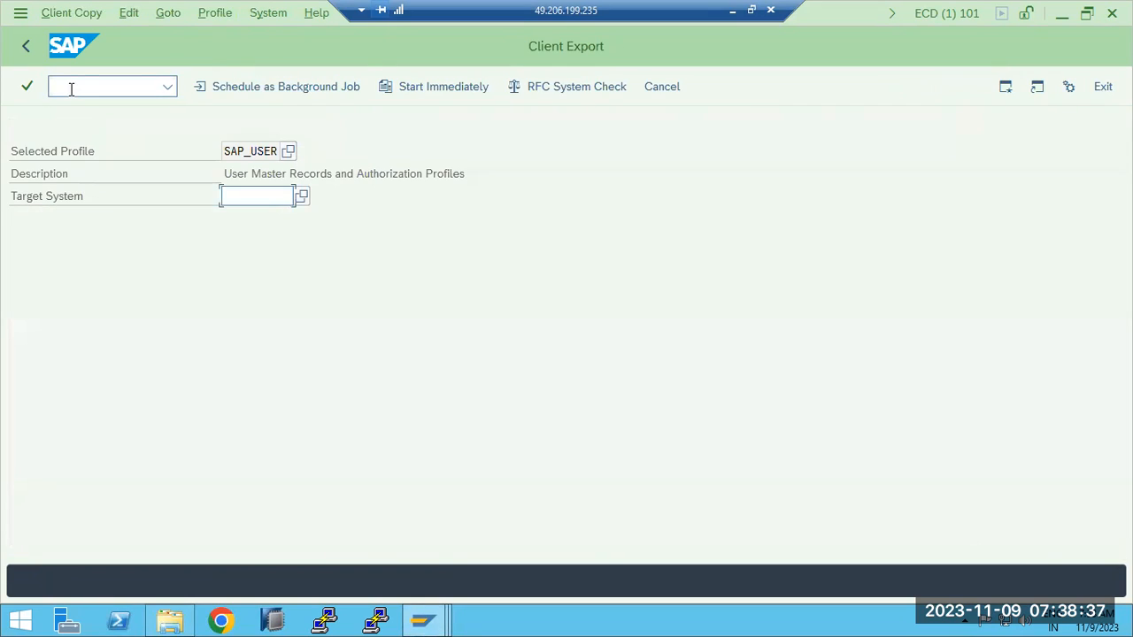
left_click(288, 151)
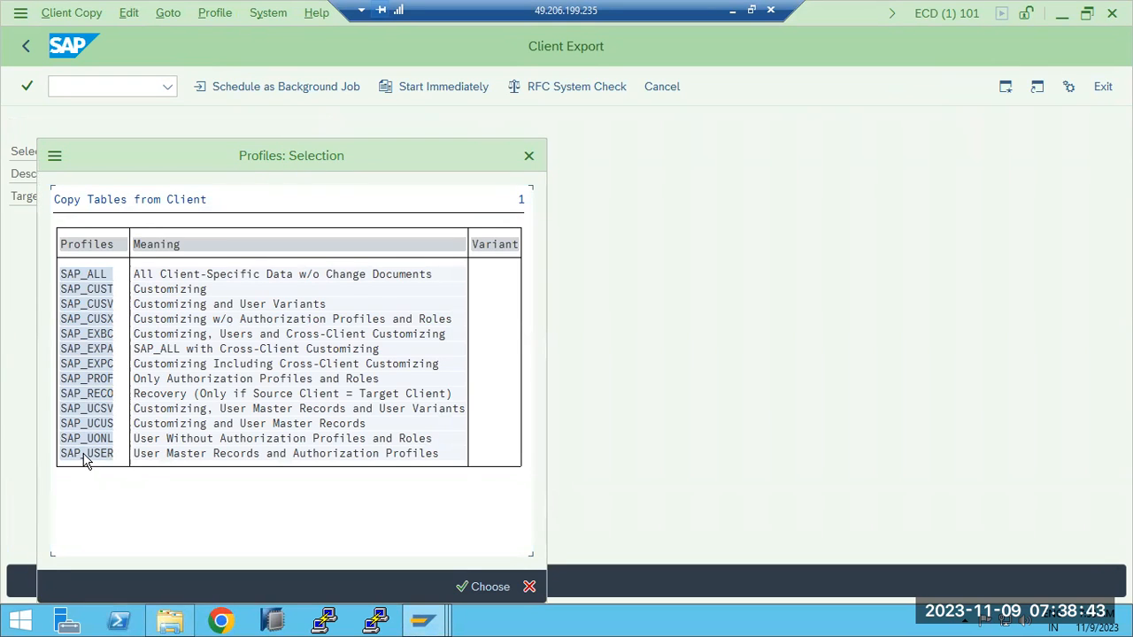
double_click(96, 364)
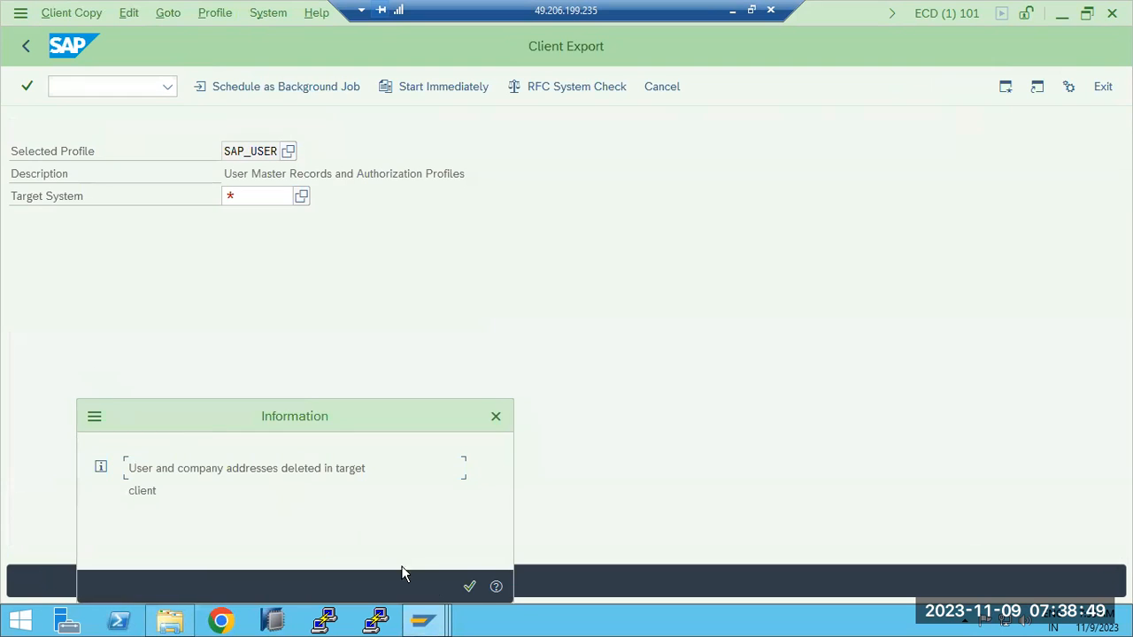
left_click(470, 587)
- Set the client export's target system to ECP
left_click(303, 196)
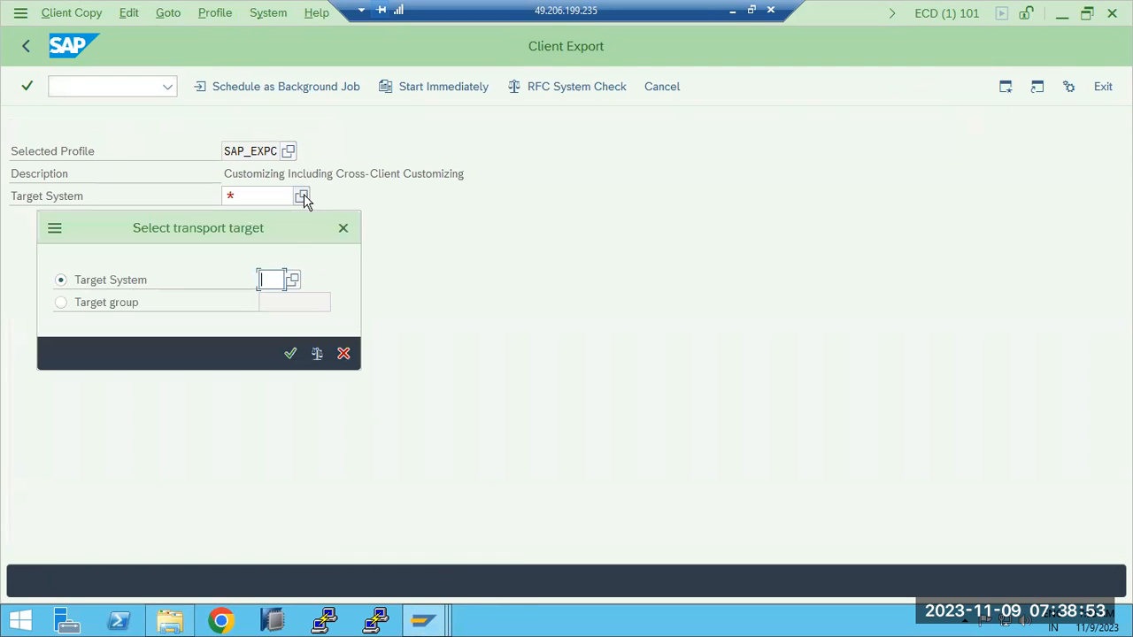
left_click(292, 280)
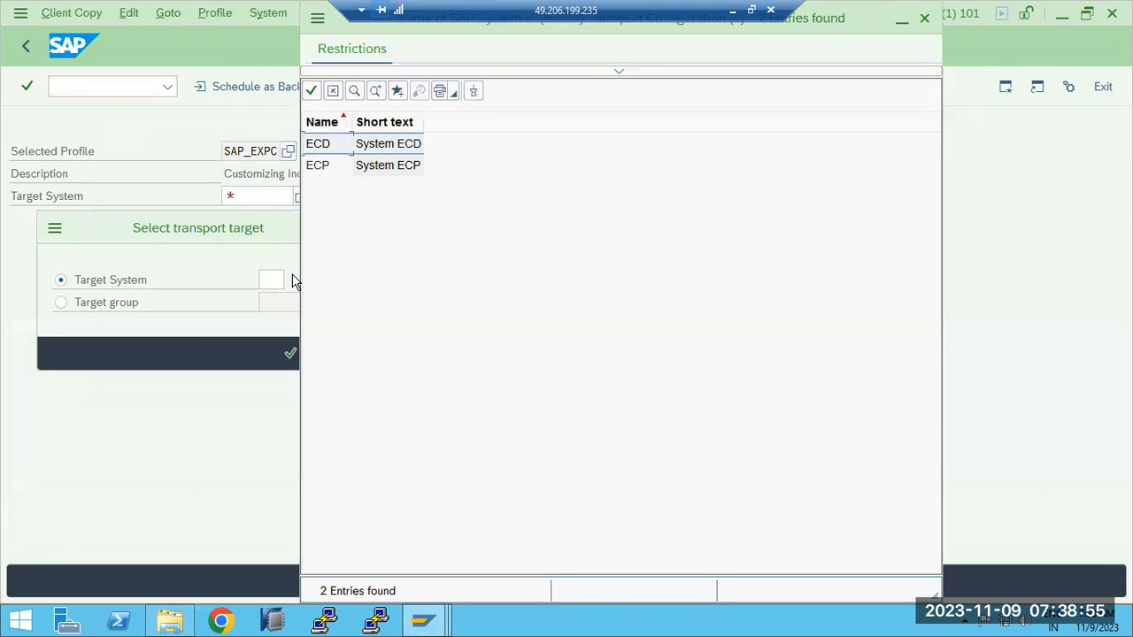
double_click(332, 170)
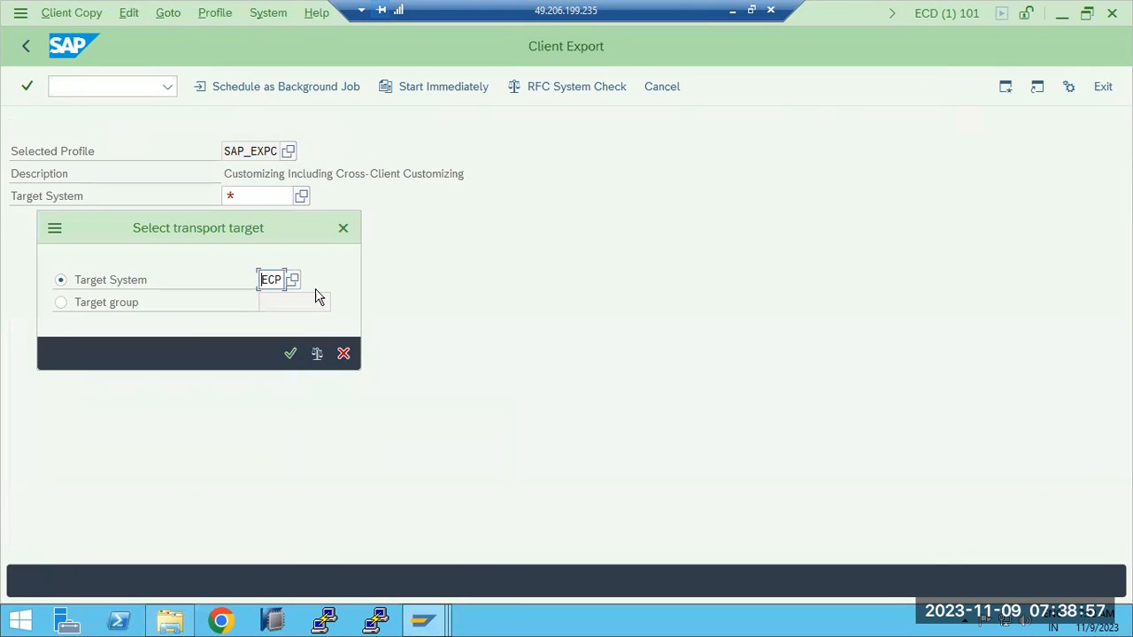
left_click(292, 353)
- Reopen the transport target selection, pick ECD, and switch the target system back to ECP
left_click(301, 195)
left_click(293, 280)
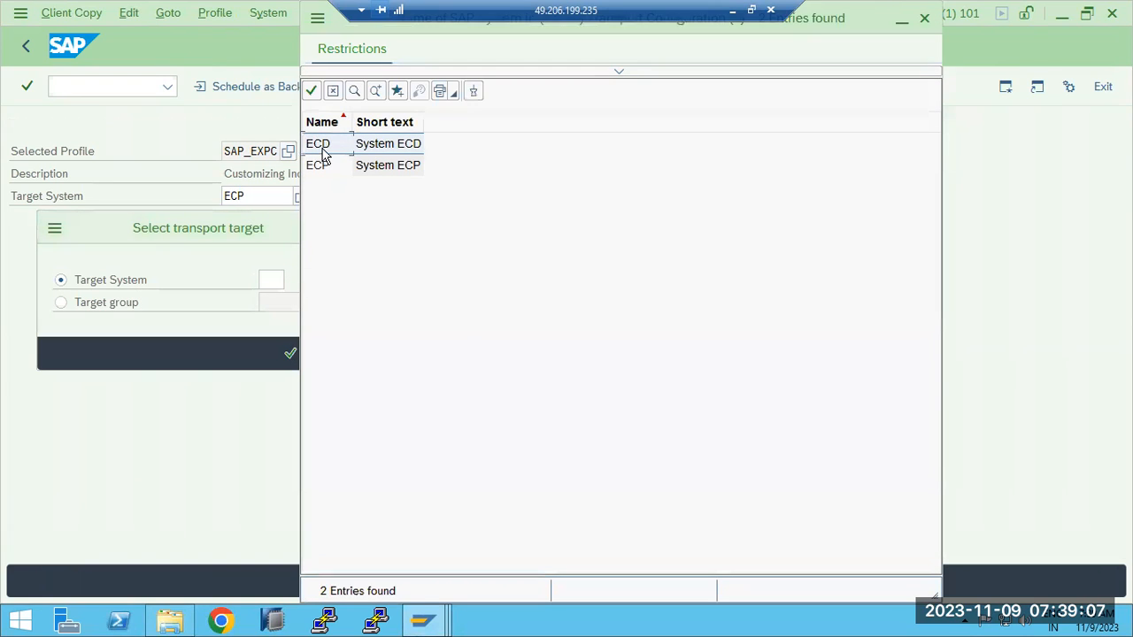
double_click(322, 148)
left_click(293, 280)
double_click(324, 169)
left_click(290, 354)
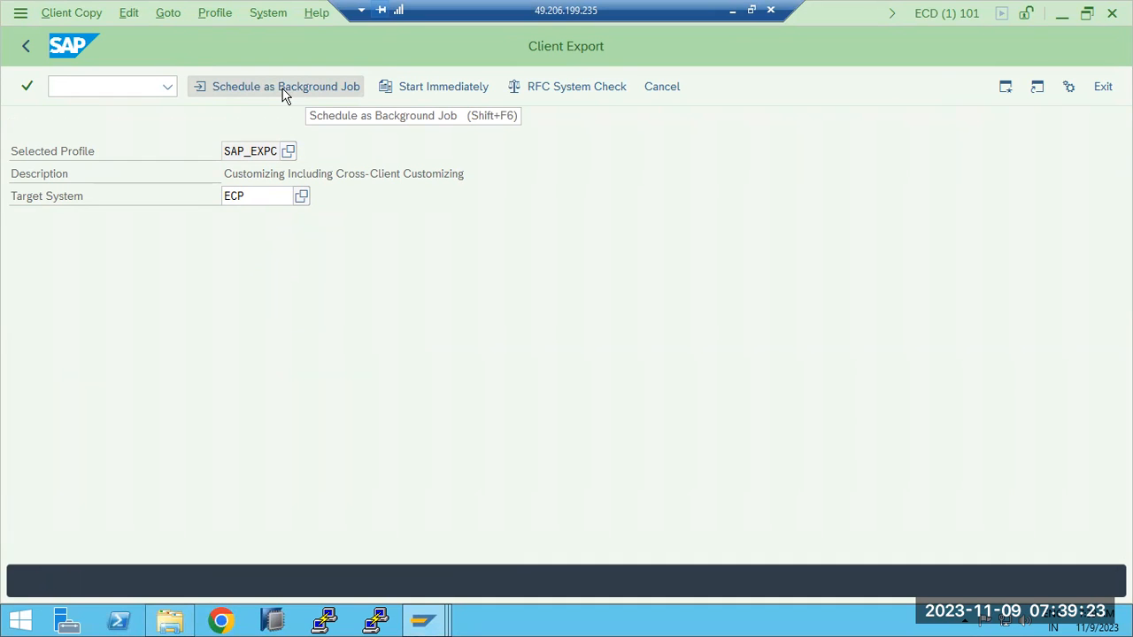
- Schedule the client export as a background job that starts immediately, and confirm the verified export parameters
left_click(283, 92)
left_click(286, 373)
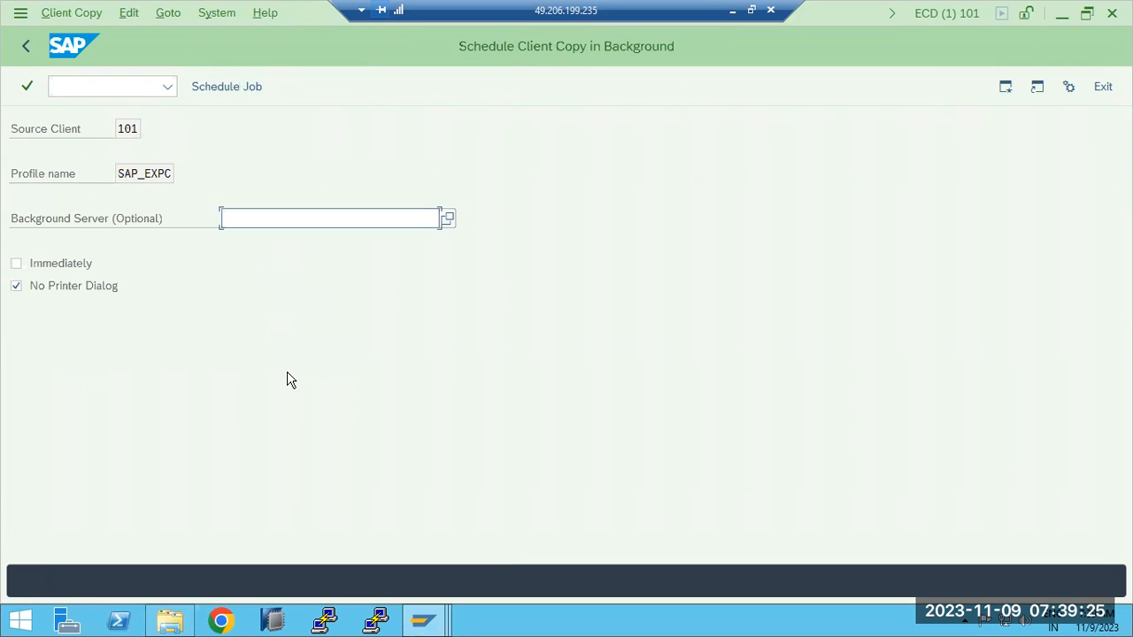
left_click(65, 264)
left_click(215, 88)
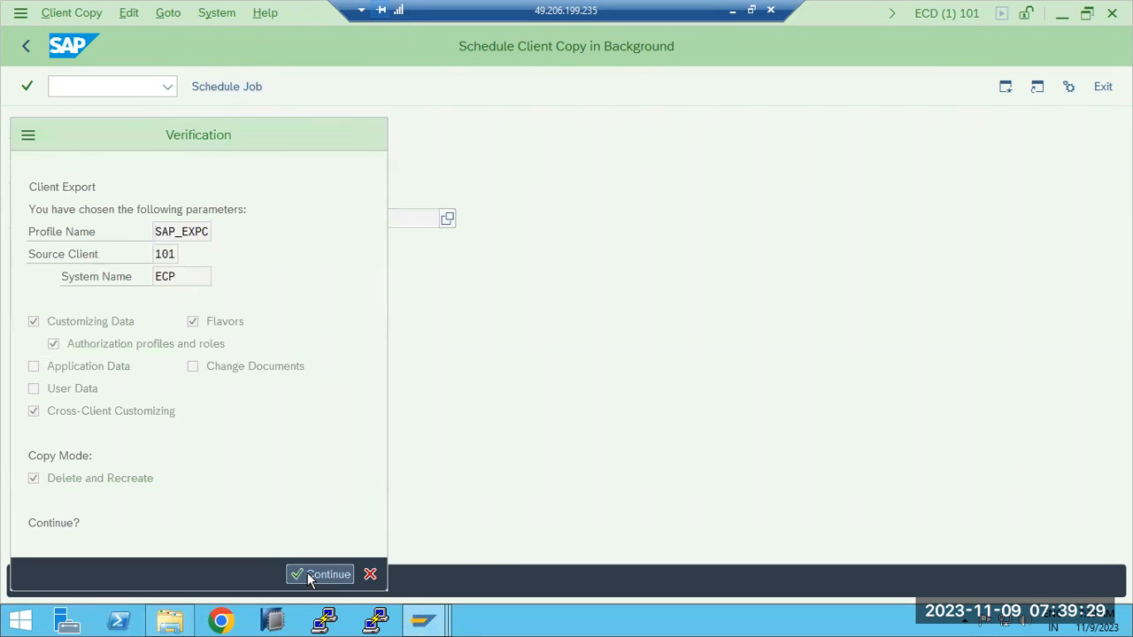
left_click(319, 574)
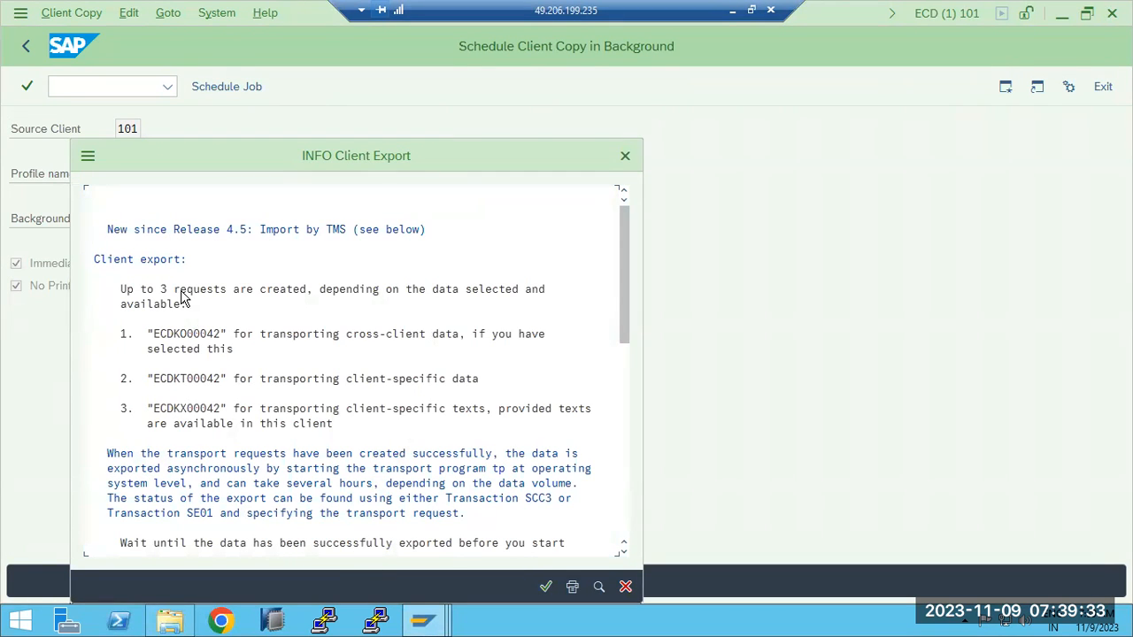
- Read the client export information on the transport requests, the import procedure and the tp commands
left_click(148, 333)
scroll(479, 419, "down", 3)
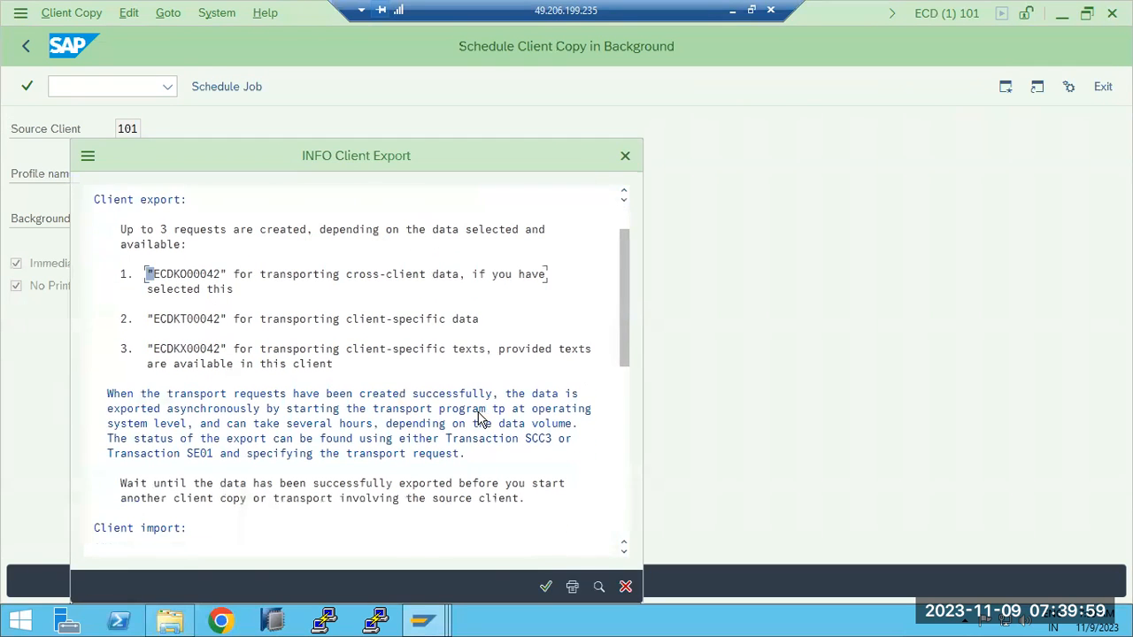
scroll(478, 419, "down", 5)
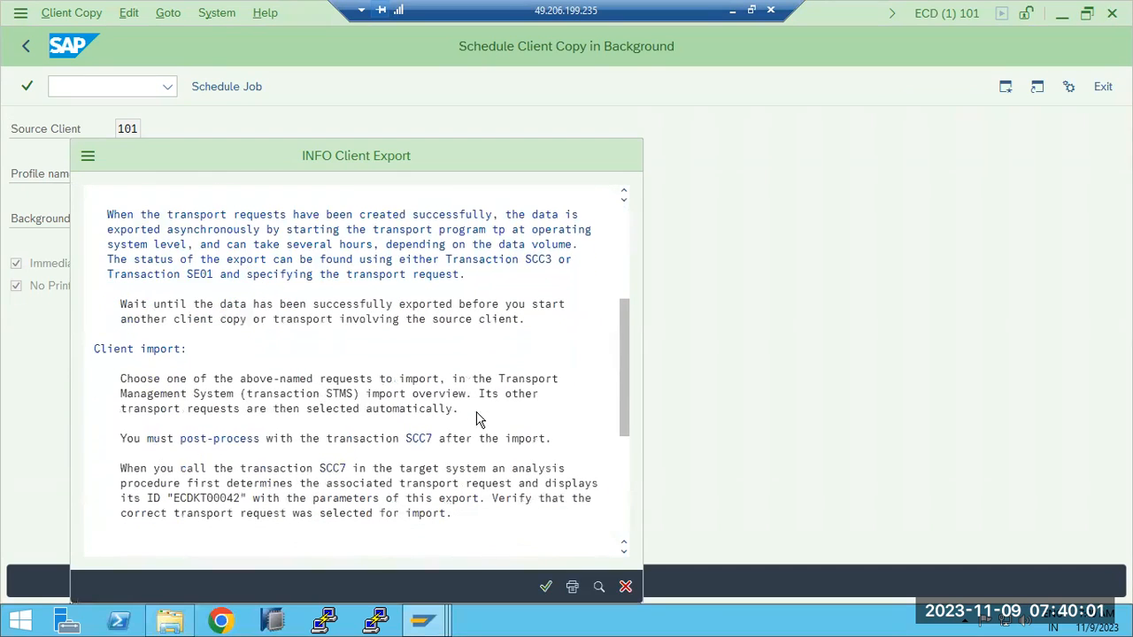
scroll(479, 419, "down", 3)
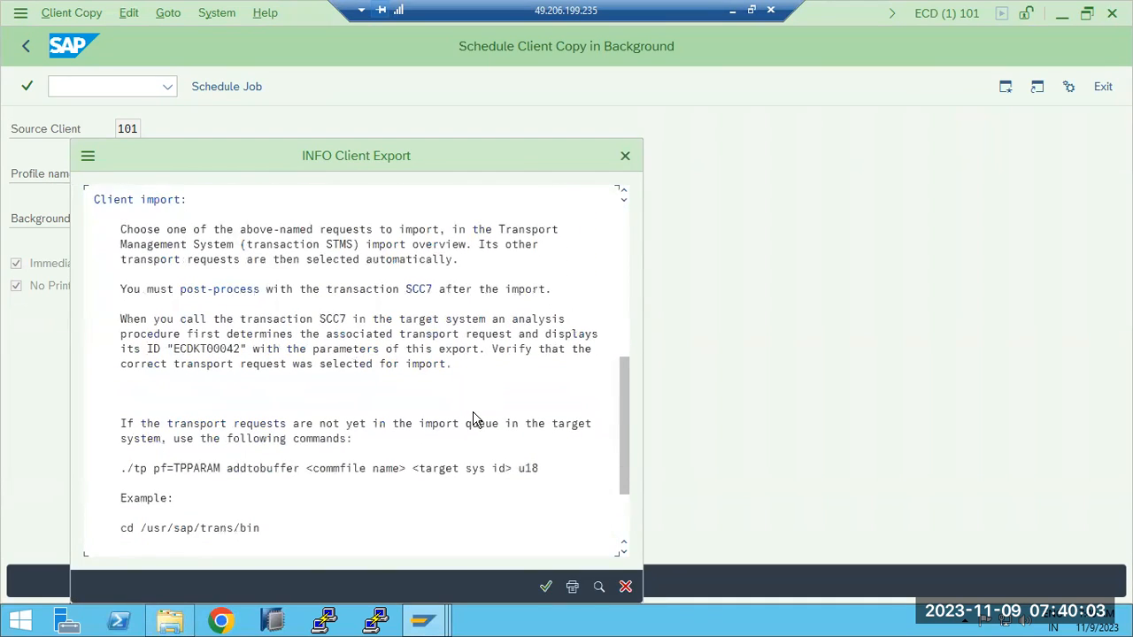
scroll(474, 420, "down", 1)
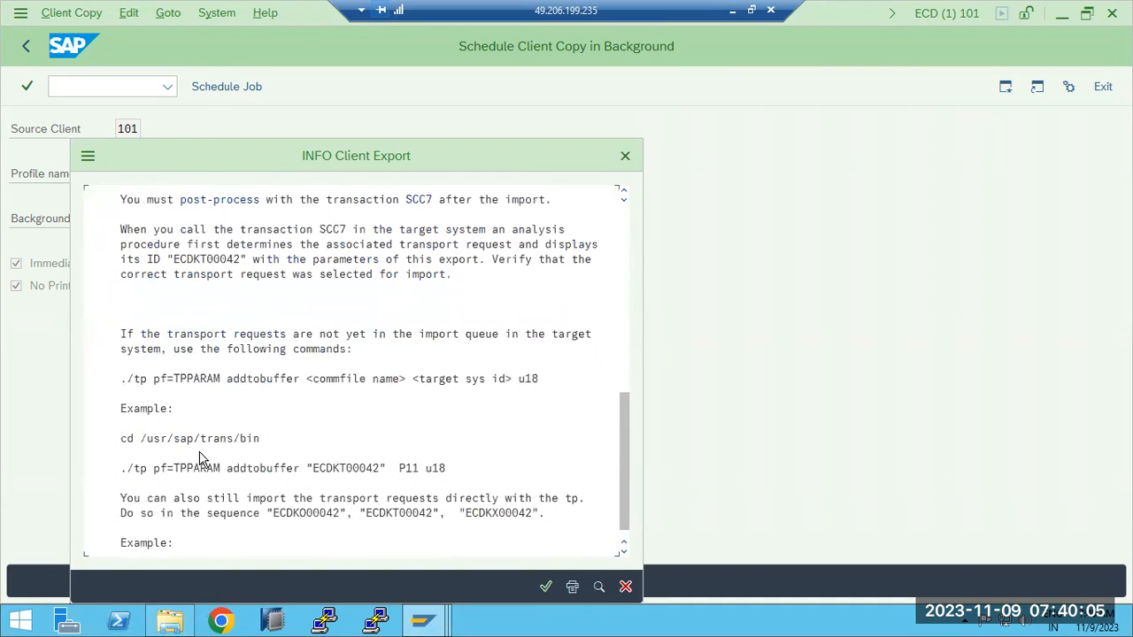
- Switch to File Explorer and open the transport control files folder C:\usr\sap\trans\cofiles
left_click(170, 619)
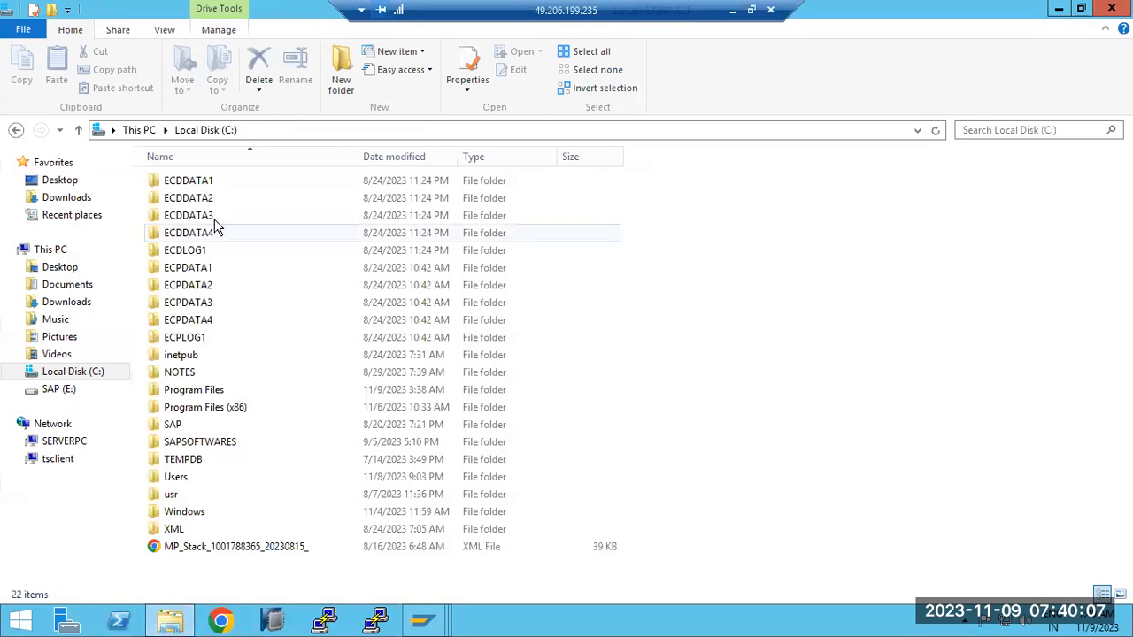
double_click(168, 496)
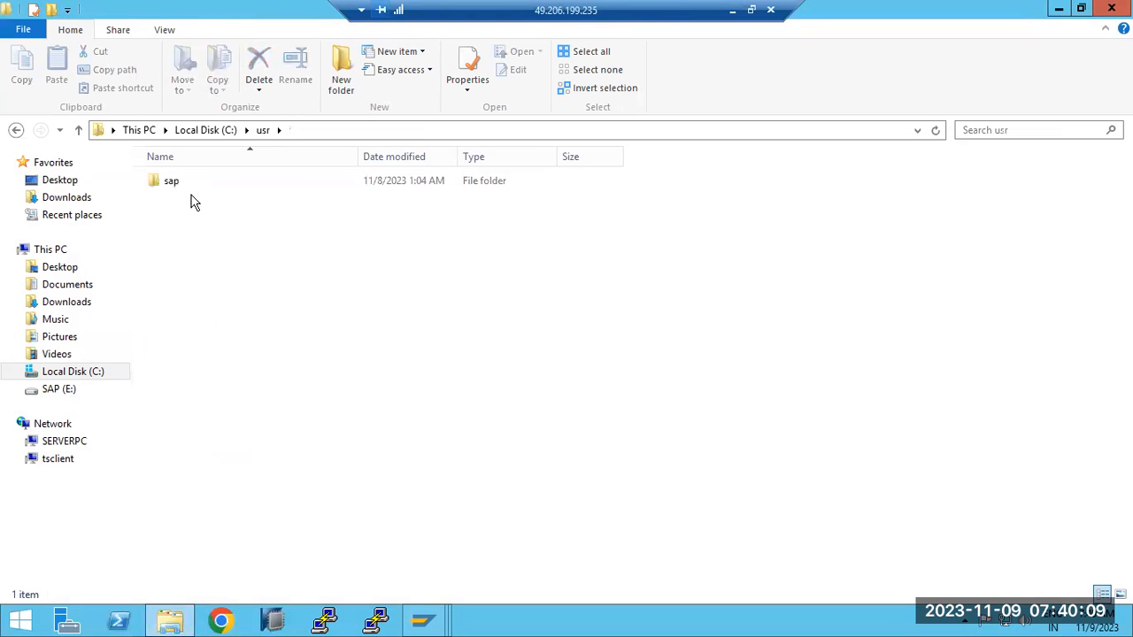
double_click(185, 181)
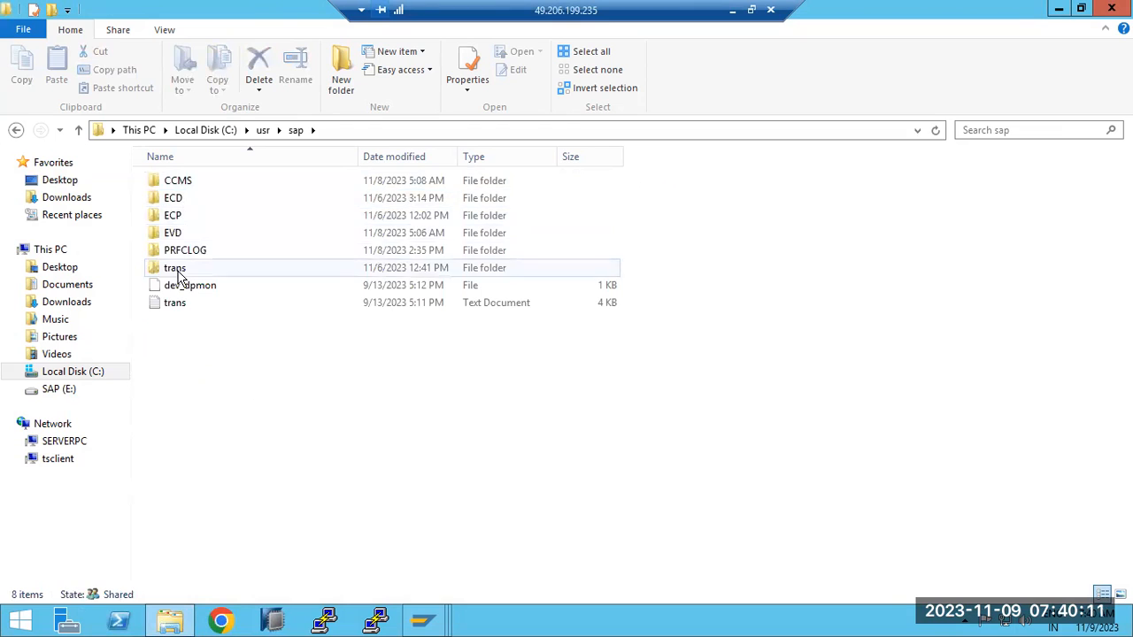
double_click(177, 270)
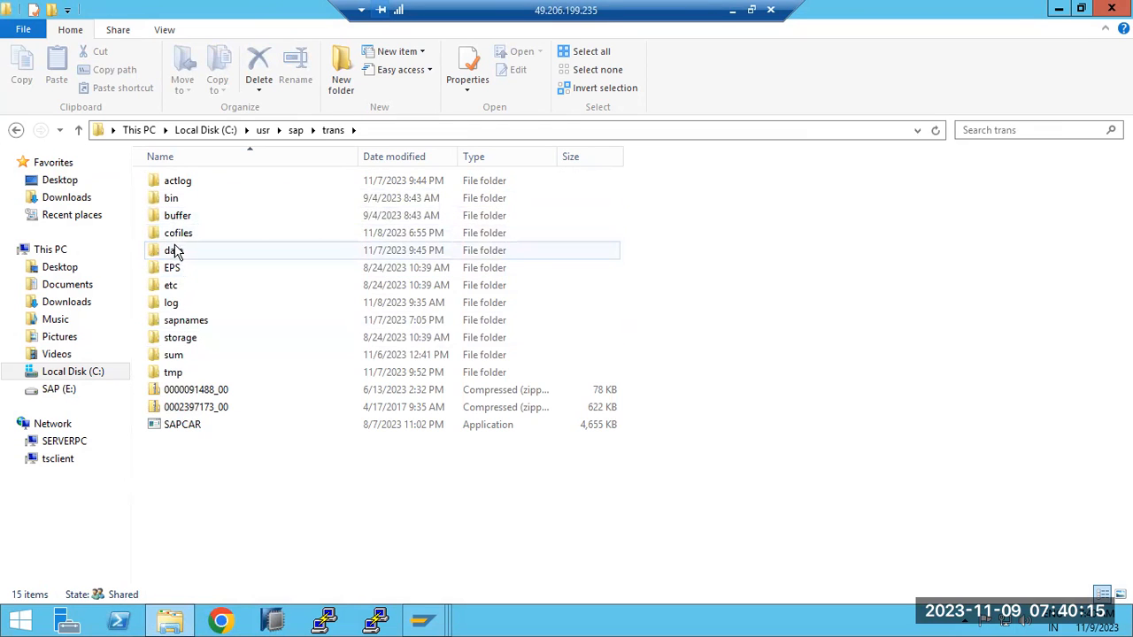
double_click(188, 233)
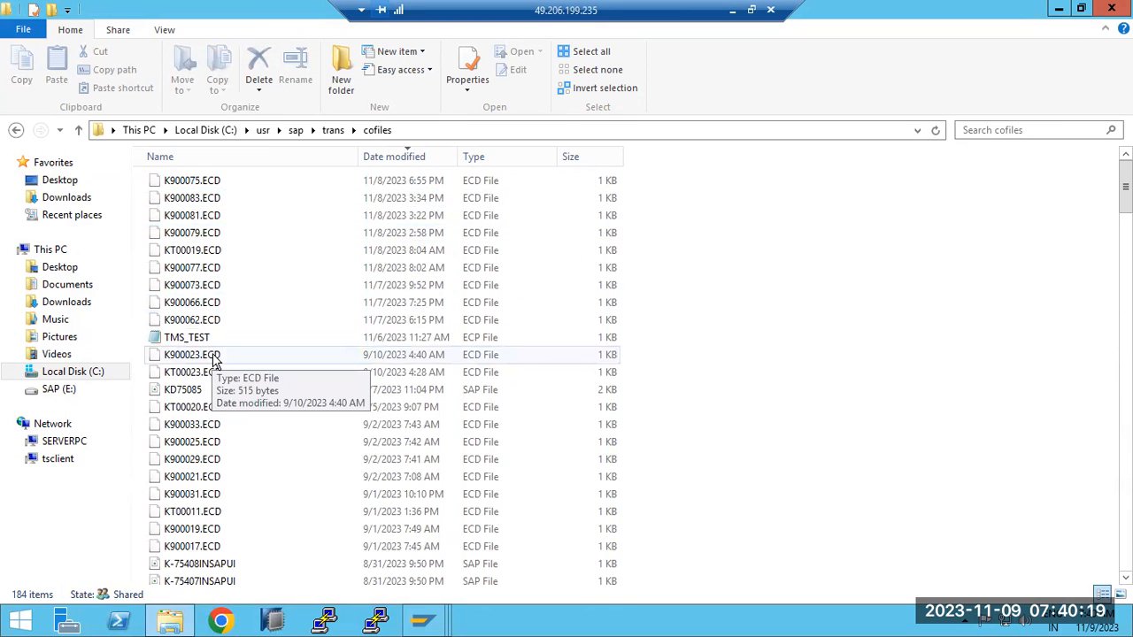
- Return to the SAP client export session and acknowledge the export information and the job scheduling message
mouse_move(422, 621)
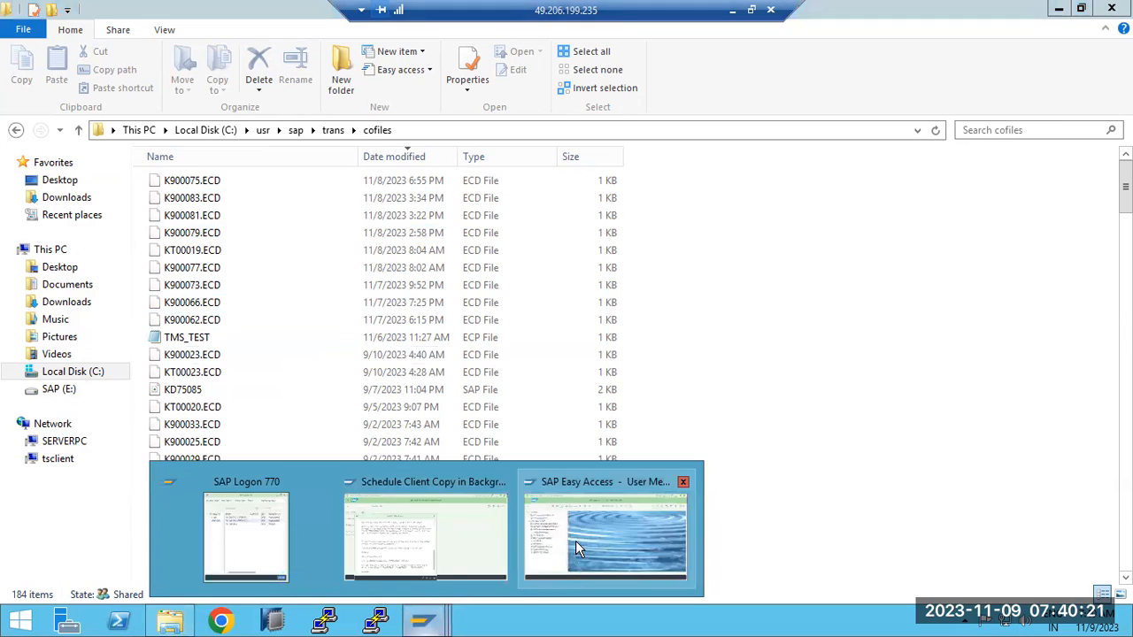
left_click(445, 541)
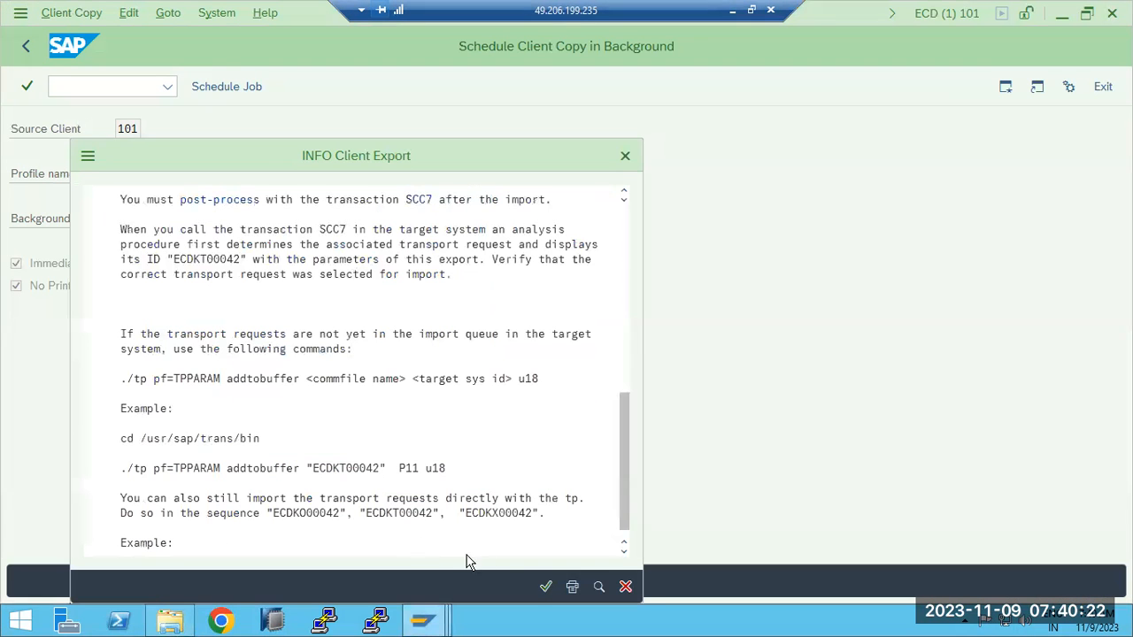
left_click(543, 588)
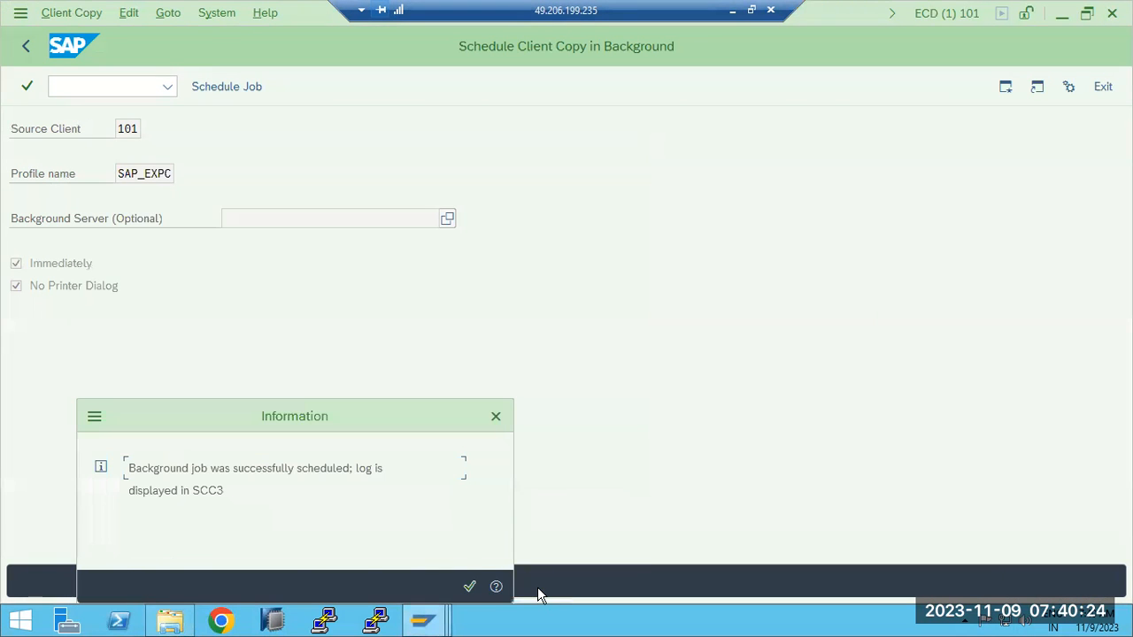
left_click(470, 586)
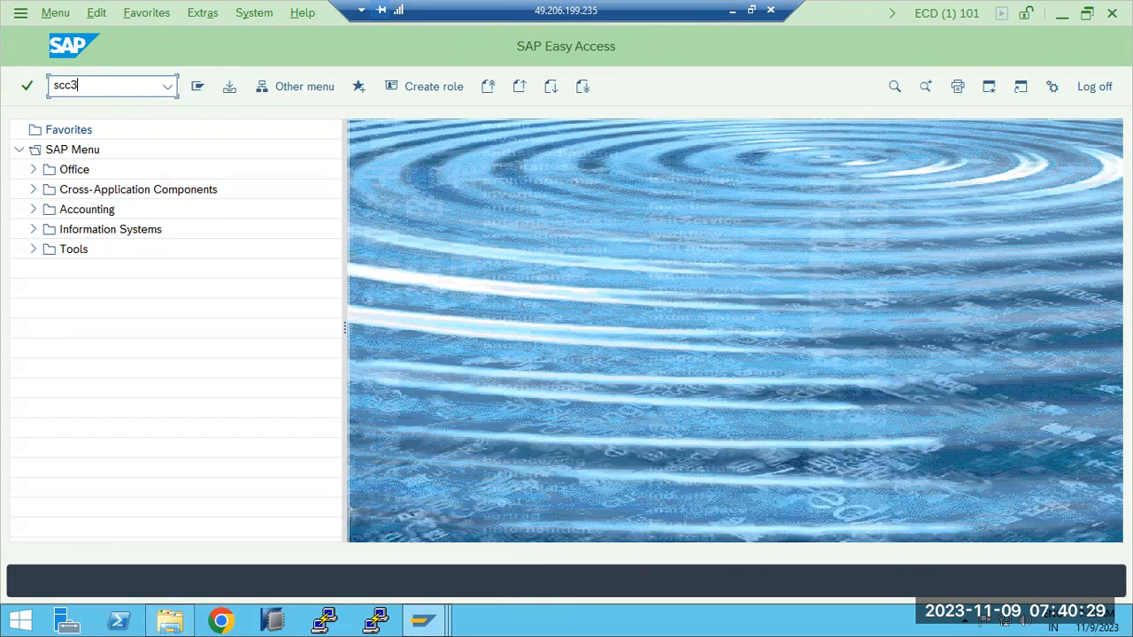
- Run transaction SCC3 and display the client export logs, dismissing the Internet Explorer security warnings
key("Return")
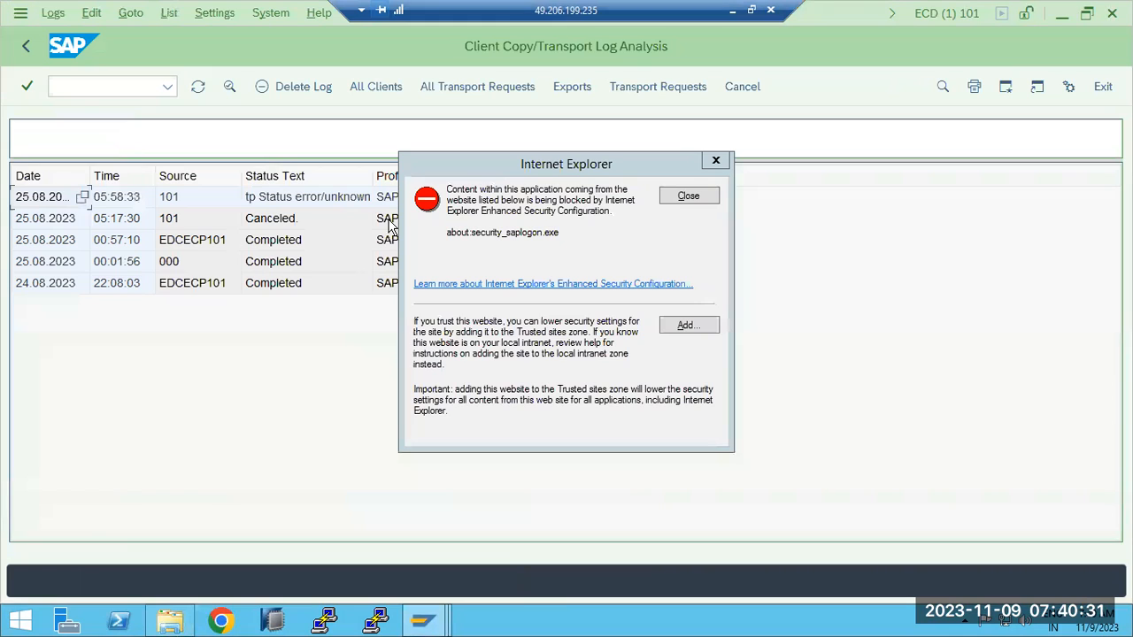
left_click(687, 196)
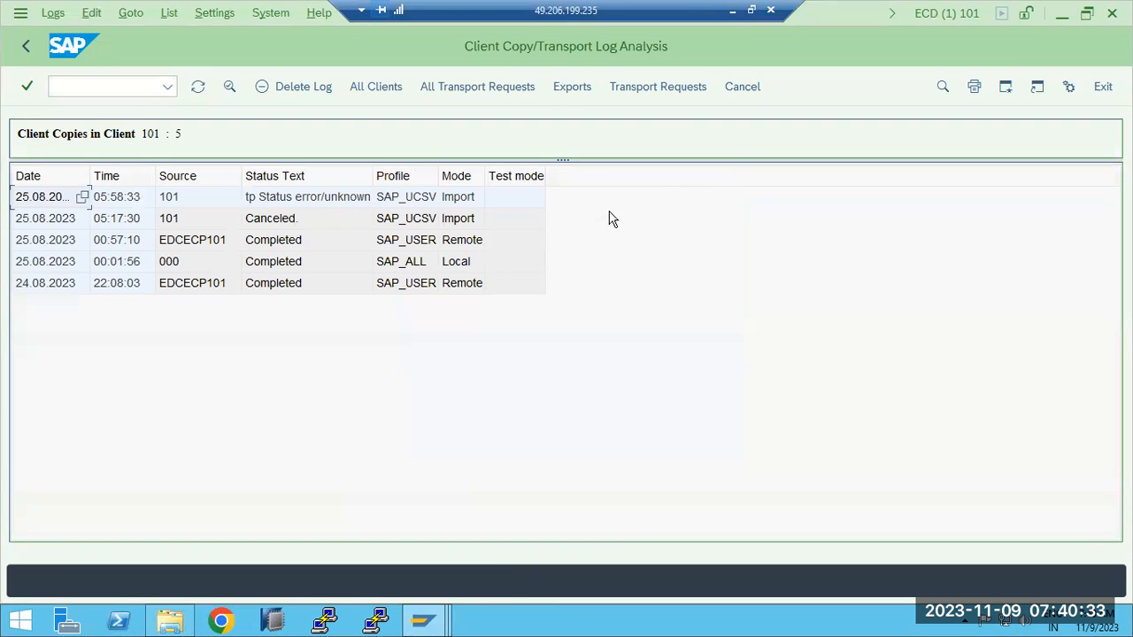
left_click(567, 85)
left_click(688, 196)
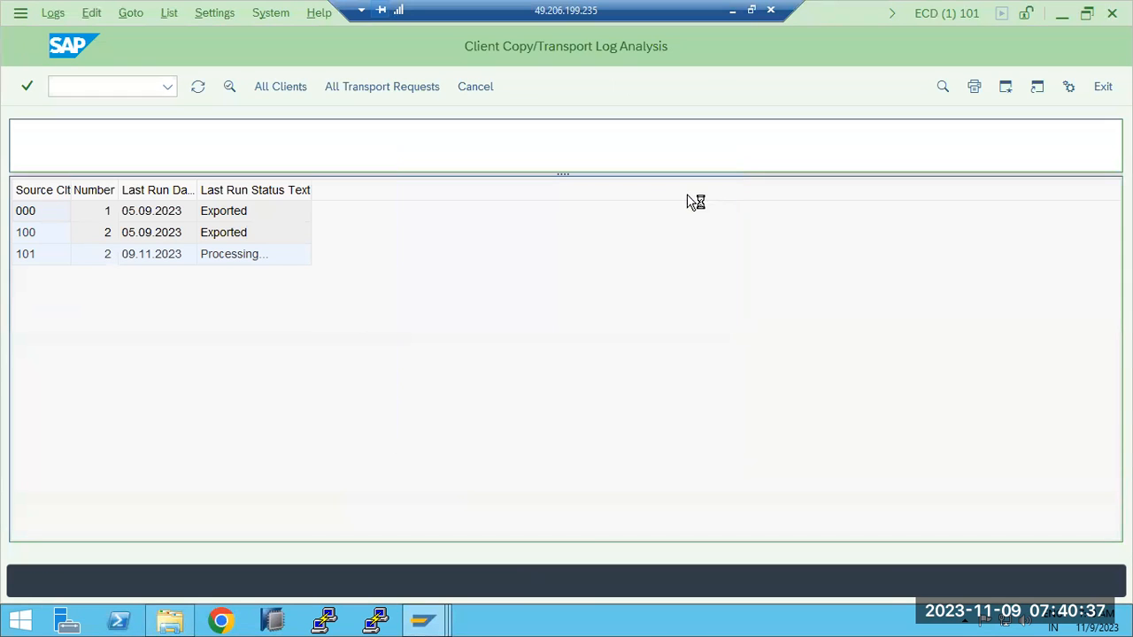
- Open the log of client 101's SAP_EXPC export from 09.11.2023, dismissing the security warning
left_click(230, 256)
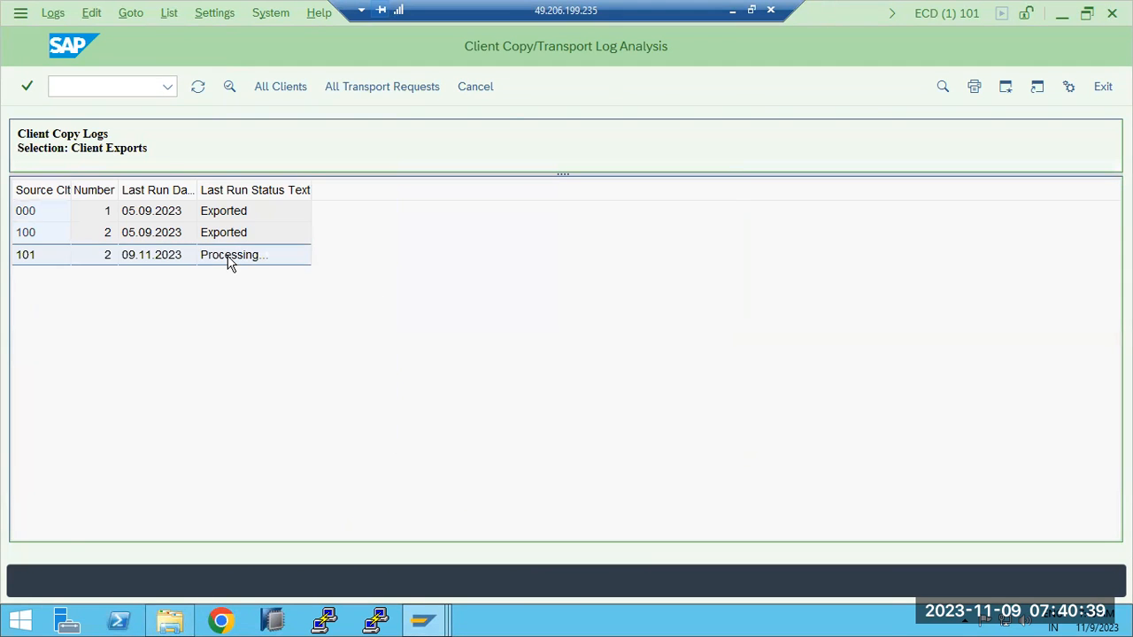
double_click(230, 257)
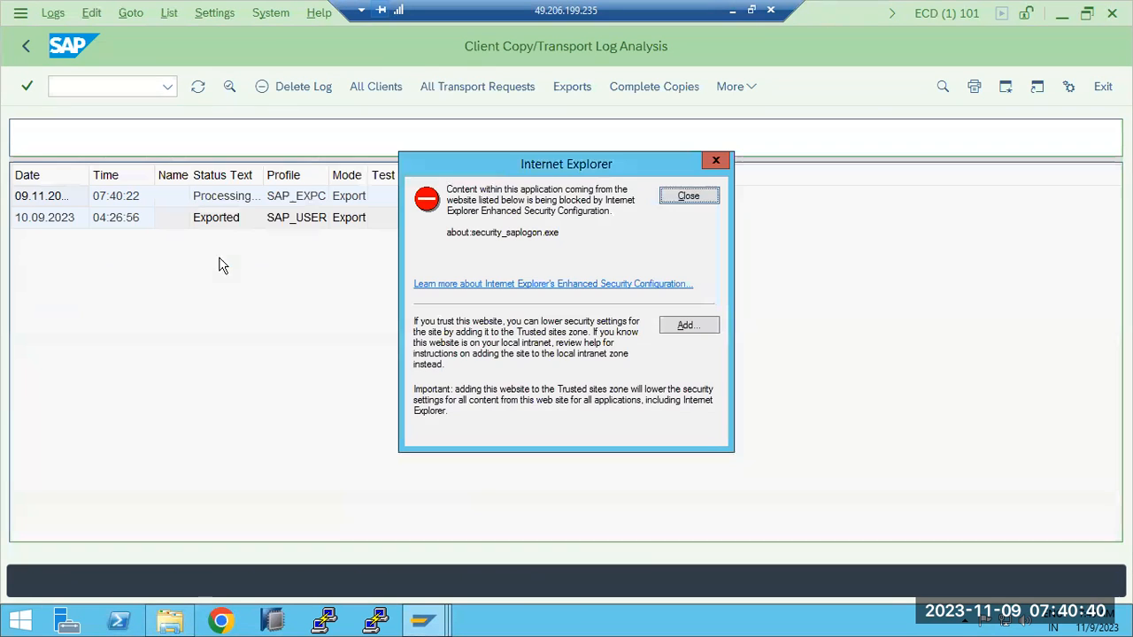
left_click(666, 198)
left_click(228, 202)
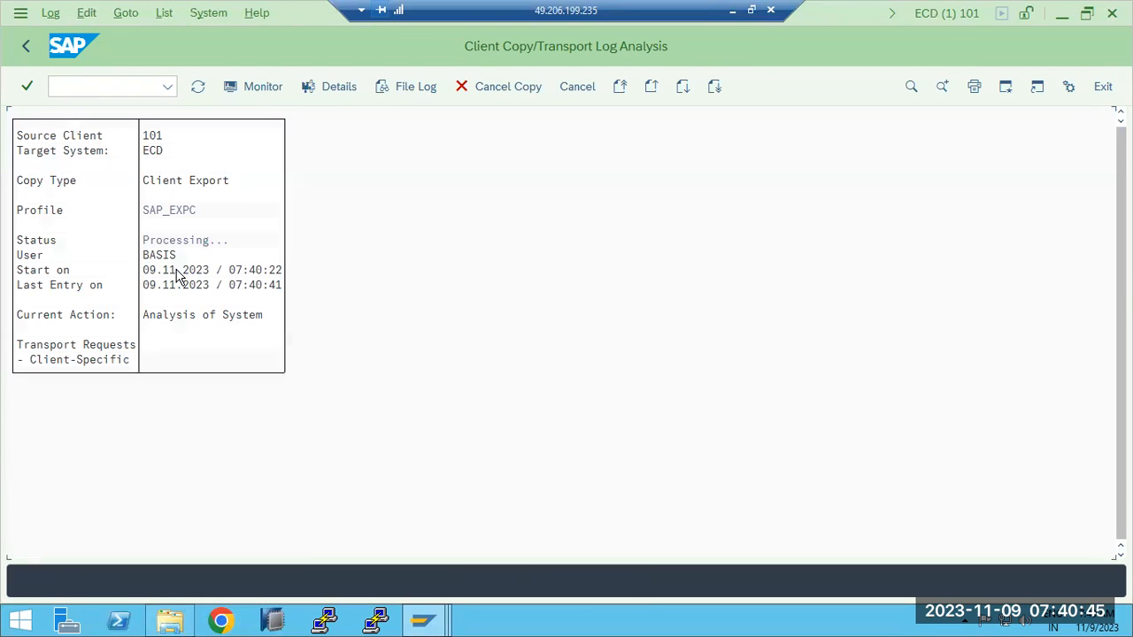
- Refresh the client 101 export log repeatedly to monitor the job's current action
left_click(197, 92)
left_click(196, 91)
left_click(196, 92)
left_click(197, 91)
left_click(197, 92)
left_click(198, 92)
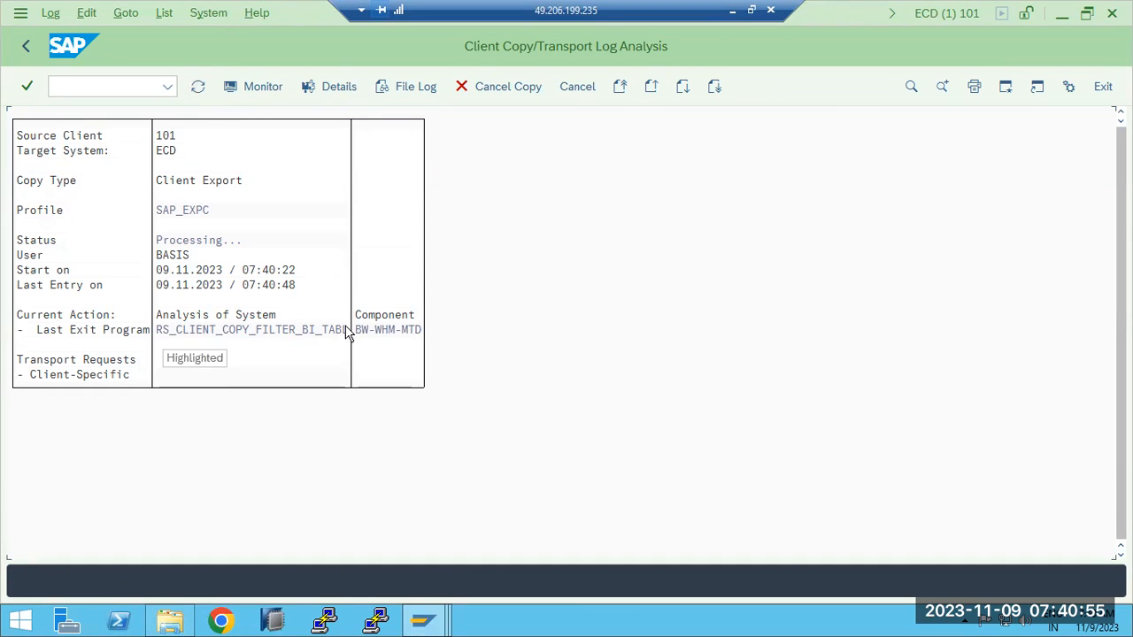
left_click(24, 47)
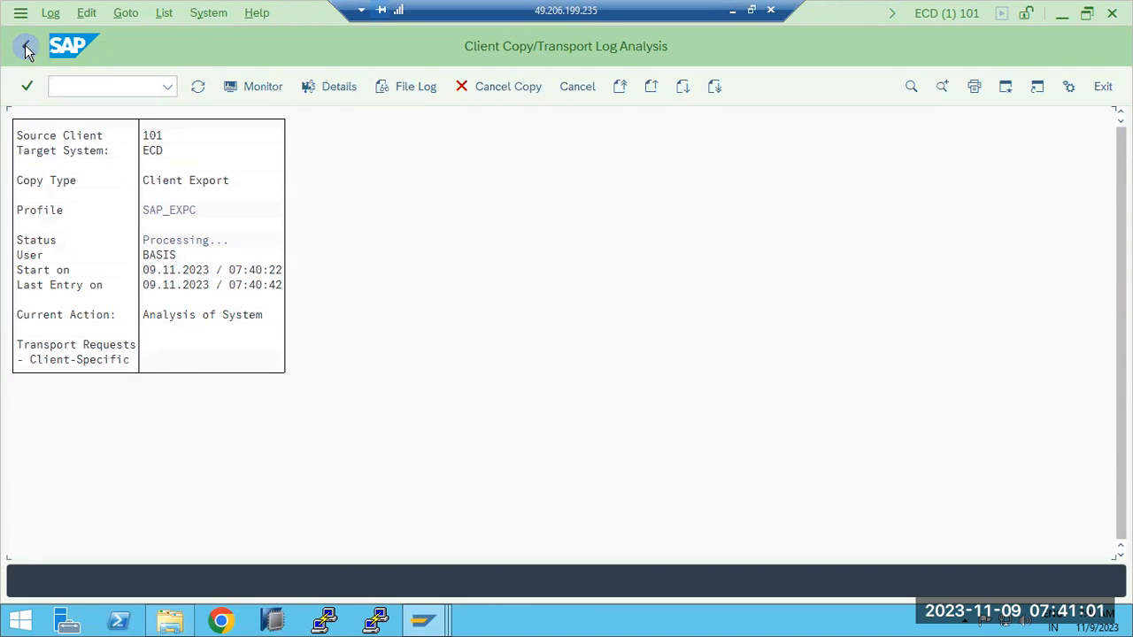
left_click(61, 88)
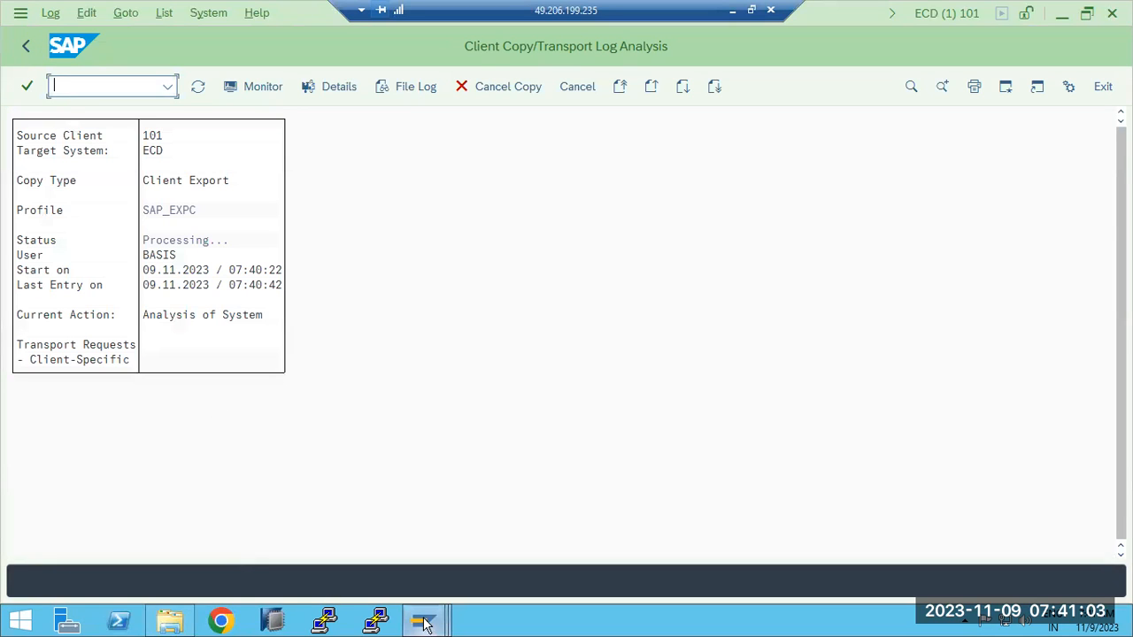
left_click(426, 624)
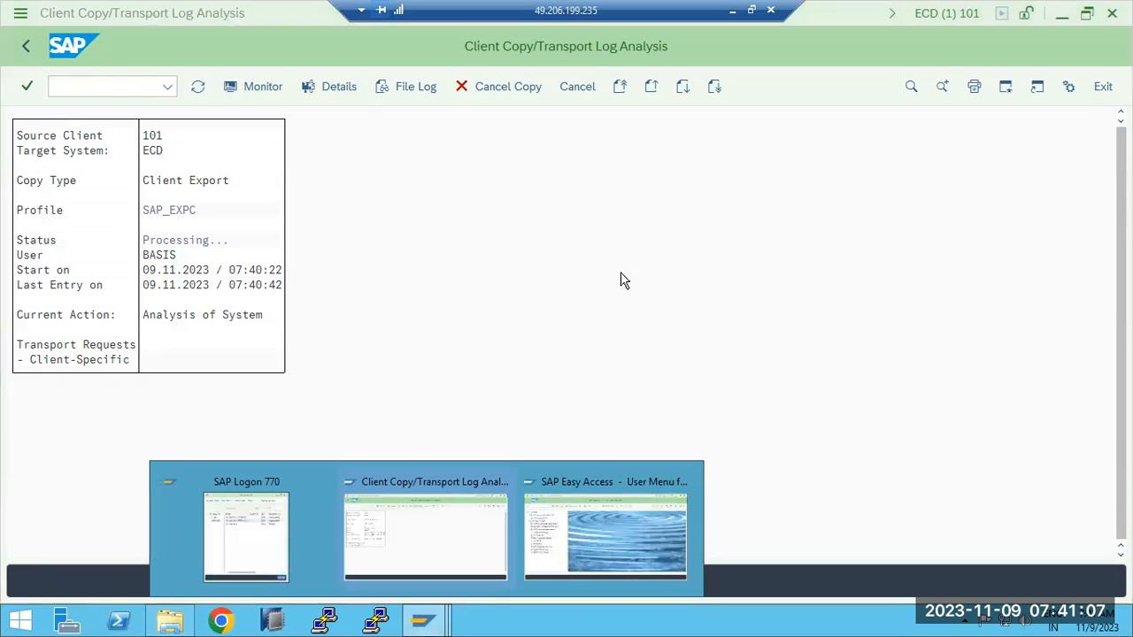
- In File Explorer, open the data folder under C:\usr\sap\trans and sort its files by date modified
left_click(180, 623)
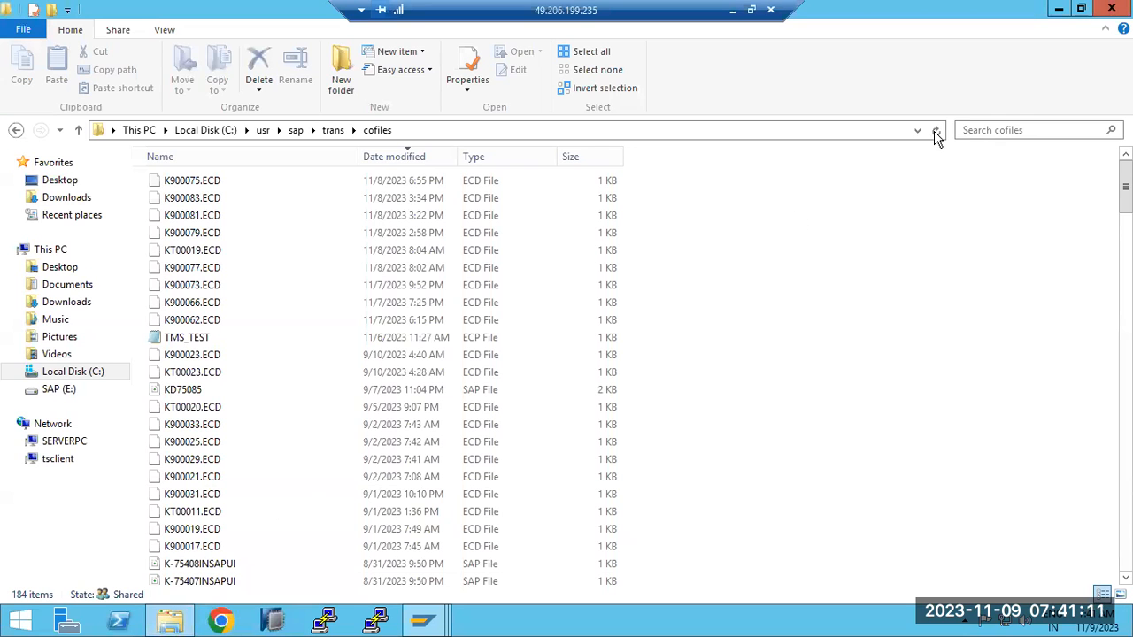
left_click(332, 130)
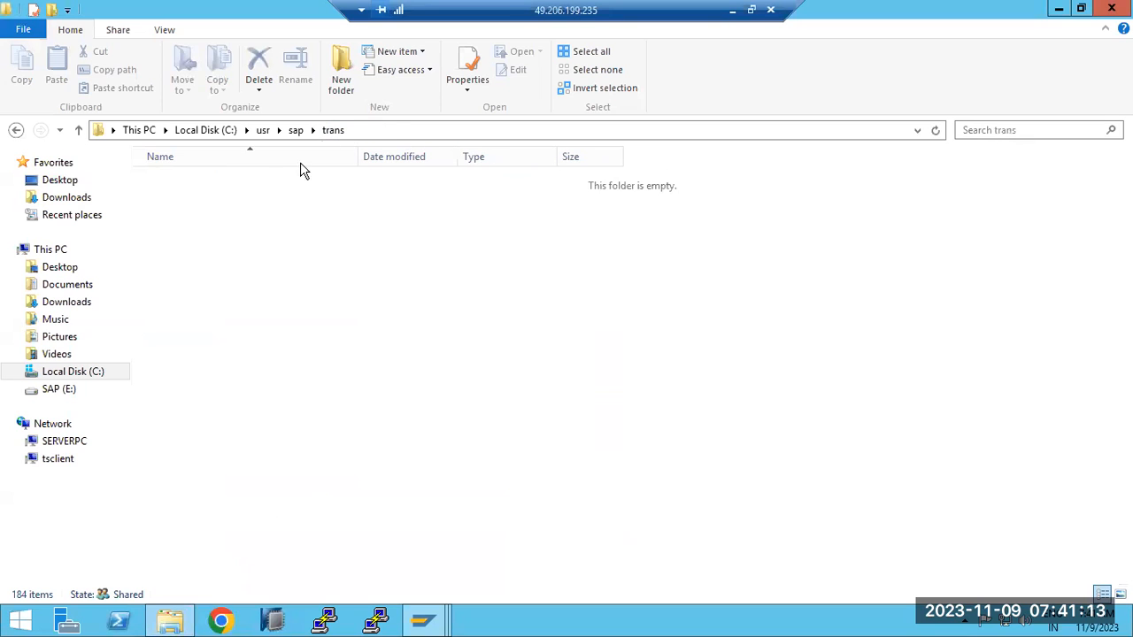
double_click(186, 251)
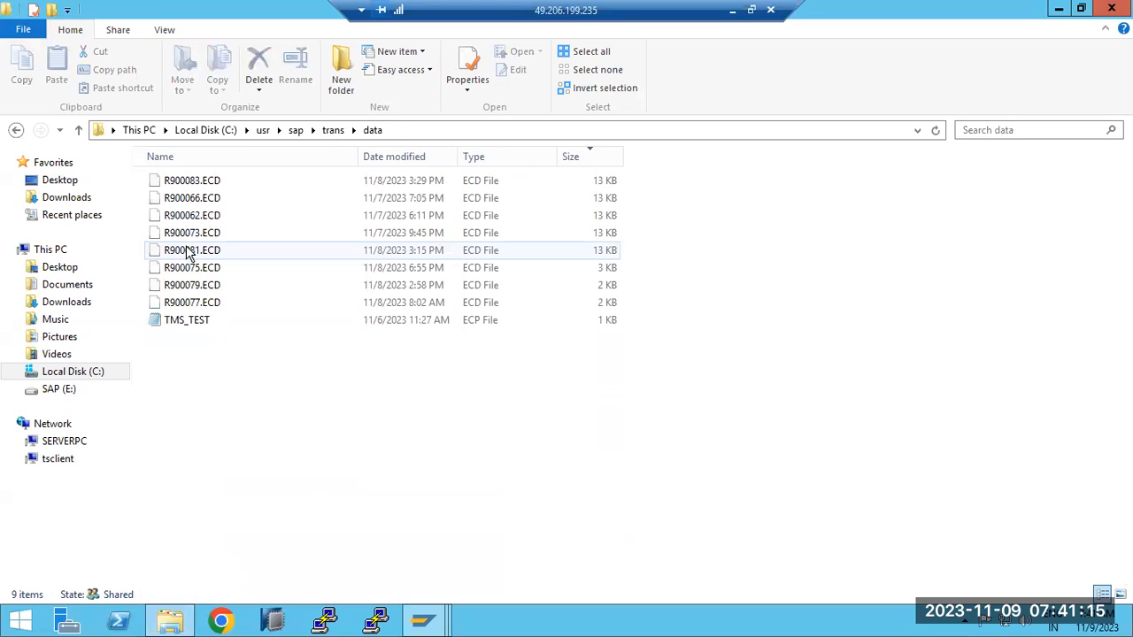
left_click(422, 167)
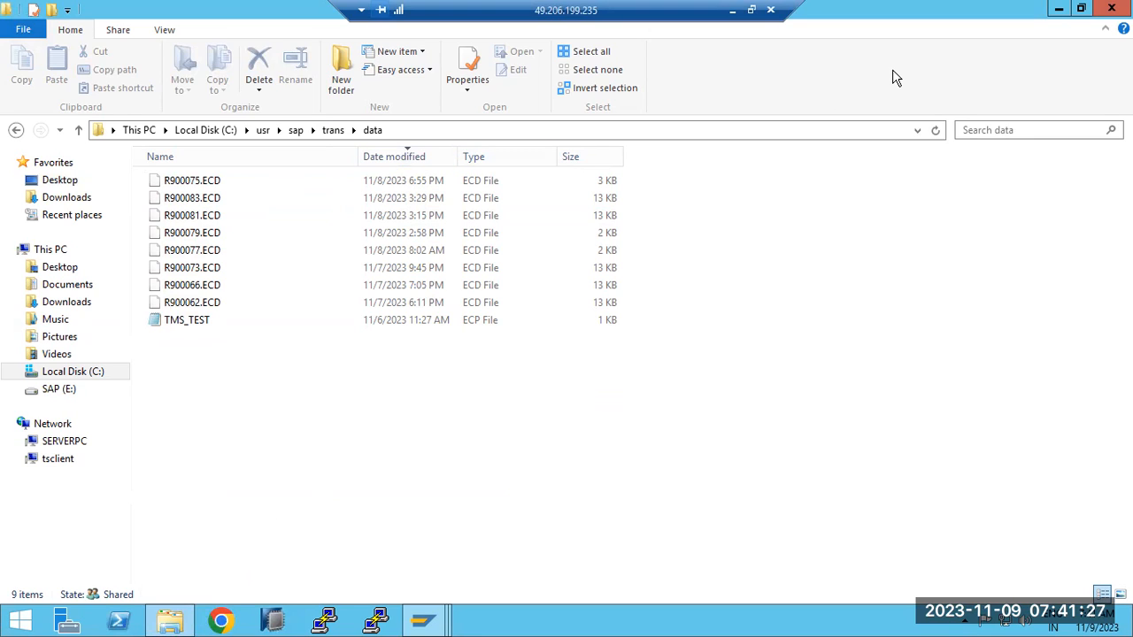
- Switch to the Paint diagram and try to add a text box inside the /usr/sap/trans ellipse
left_click(732, 9)
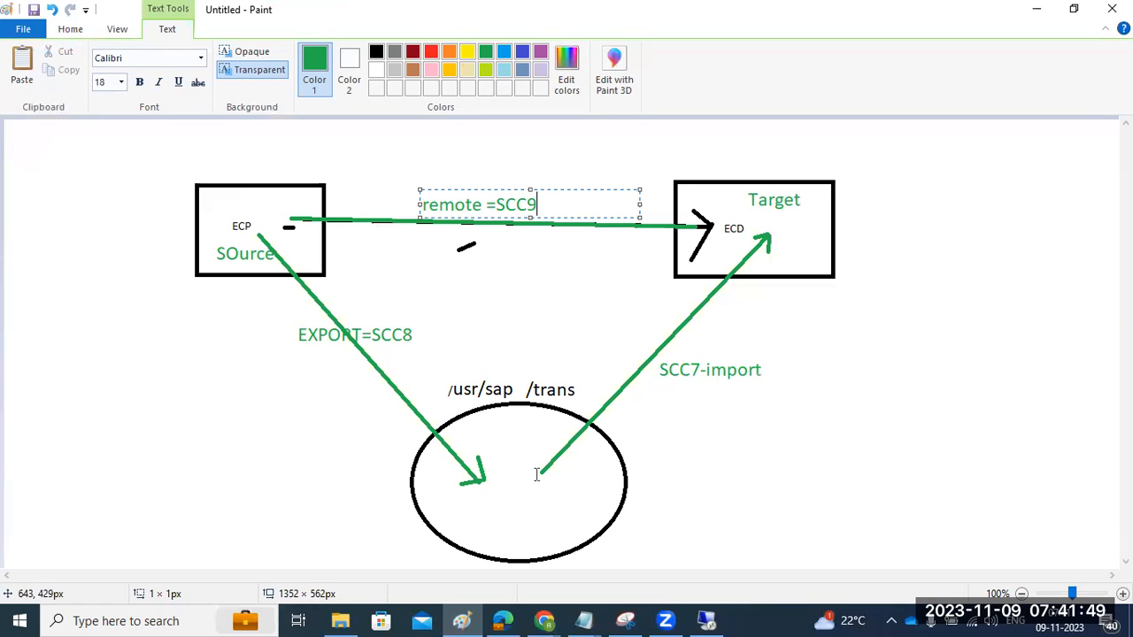
left_click_drag(495, 482, 516, 492)
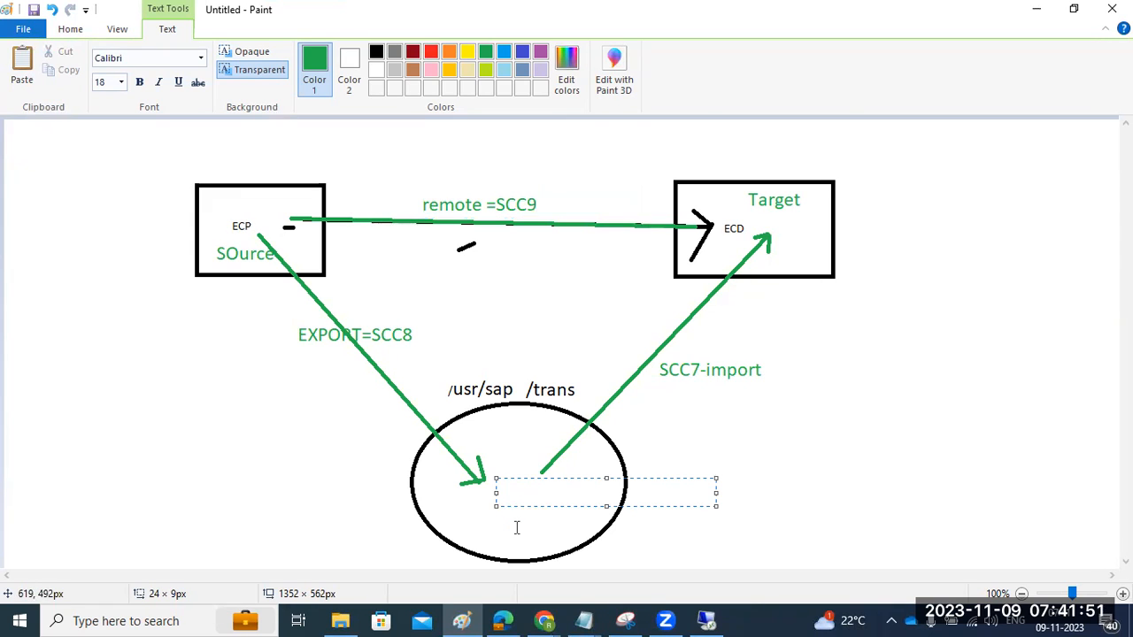
left_click(517, 528)
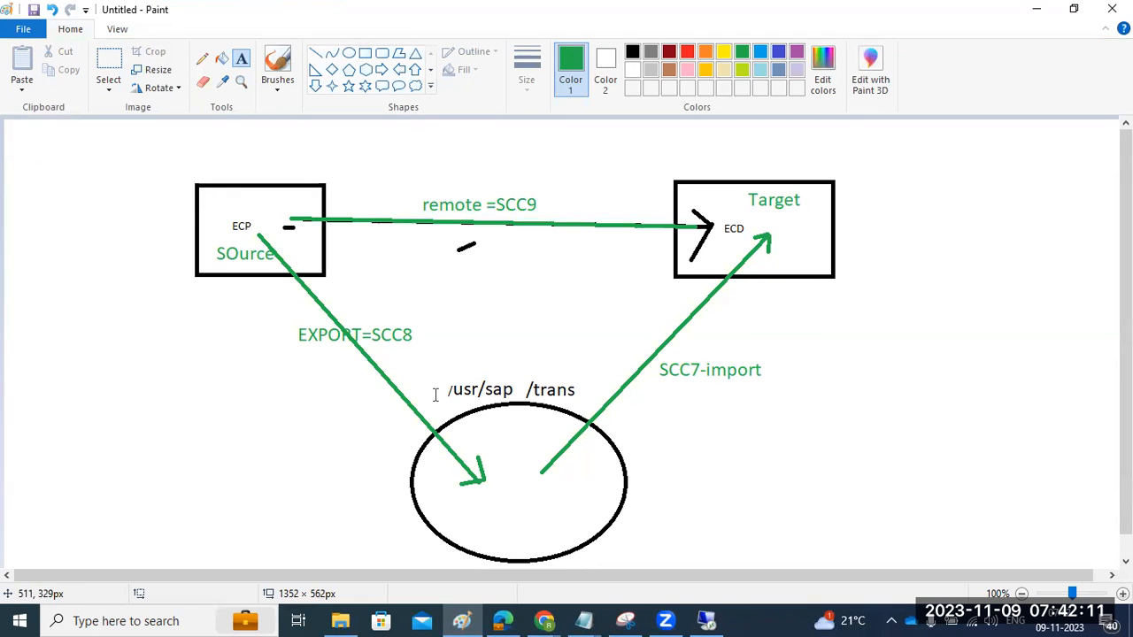
- Return to the remote SAP session and refresh the client 101 export log to check its current action
left_click(707, 620)
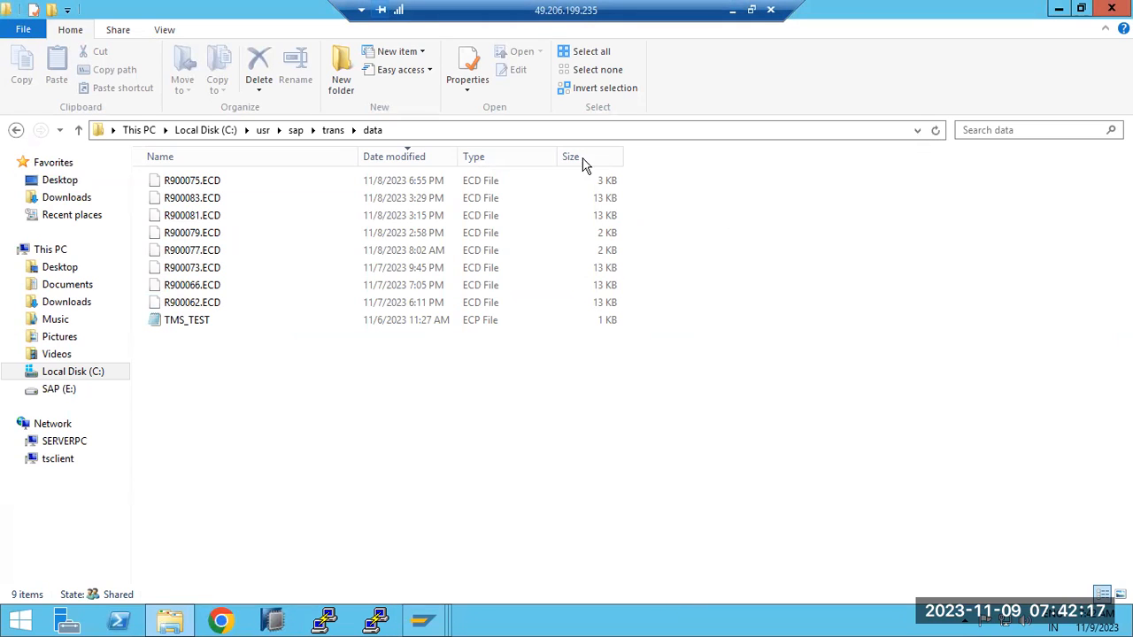
mouse_move(412, 622)
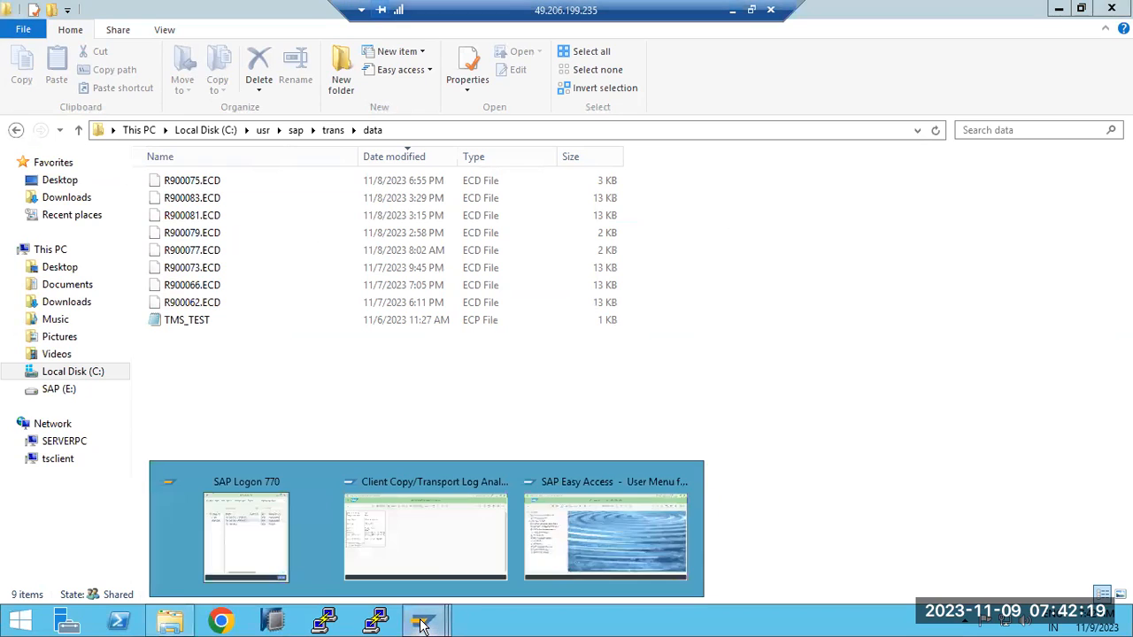
left_click(435, 549)
left_click(197, 87)
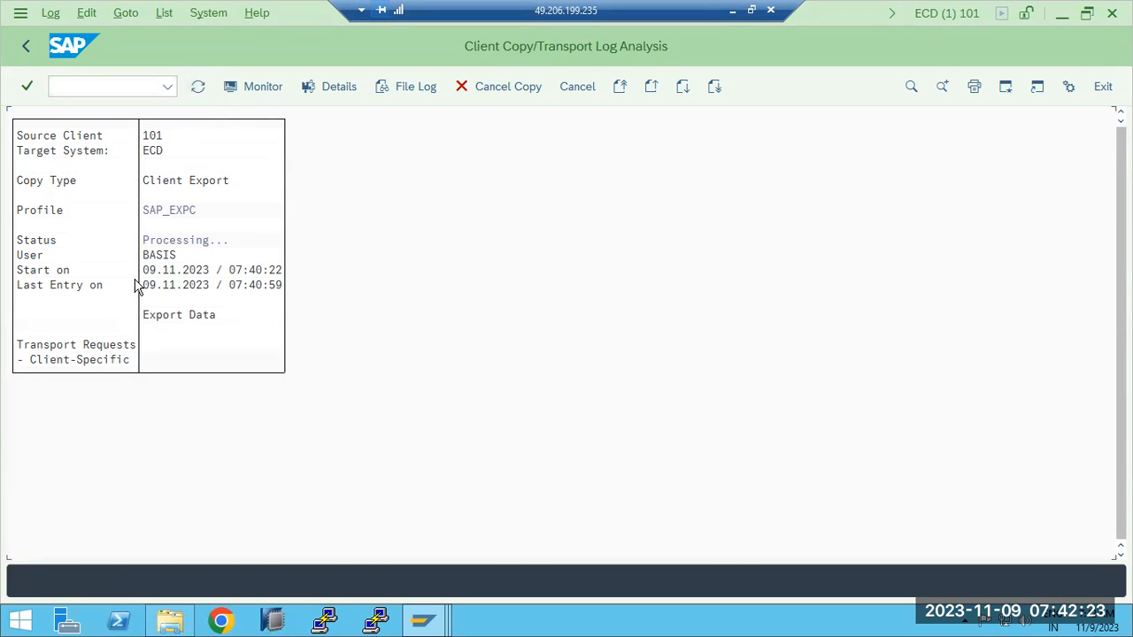
left_click_drag(152, 325, 171, 325)
- Go back to the list of exports from client 101 and refresh their status
left_click(26, 49)
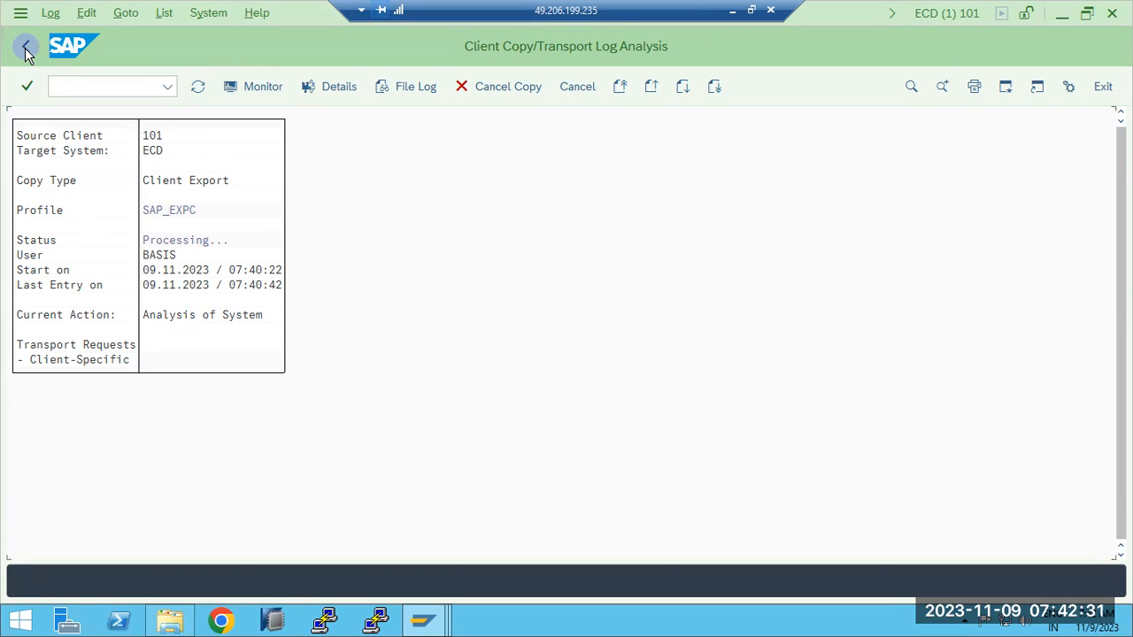
left_click(26, 54)
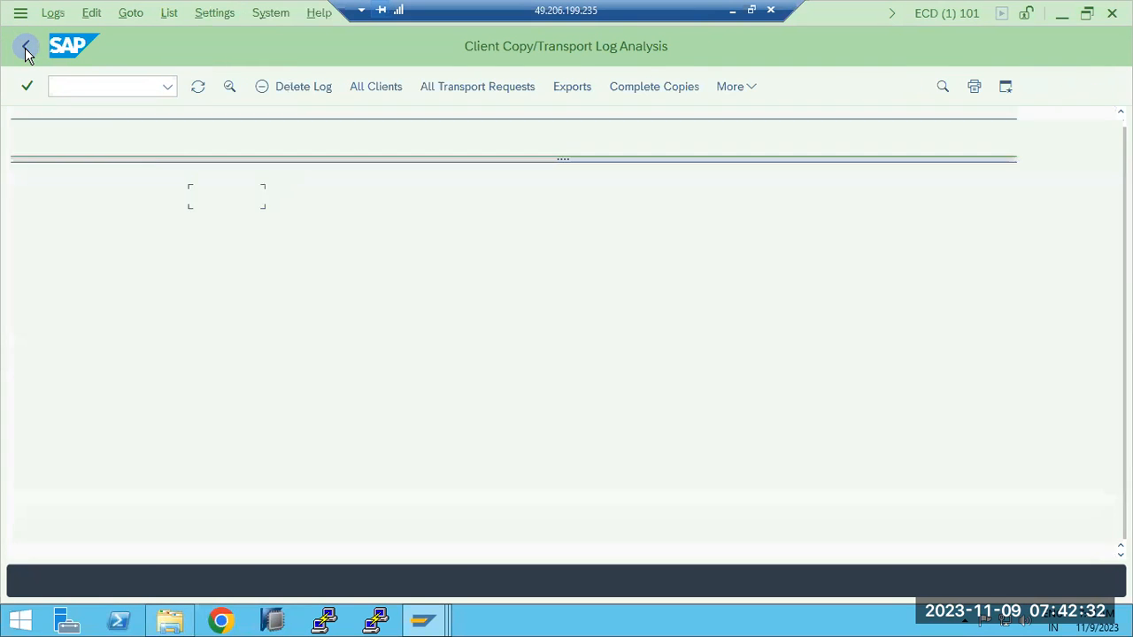
left_click(195, 89)
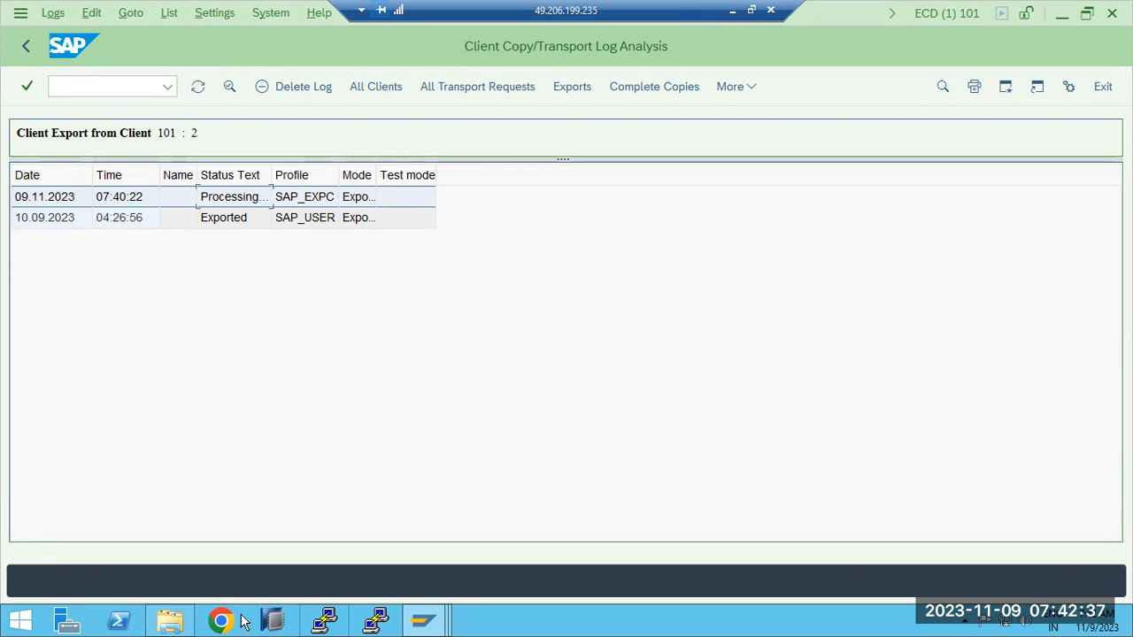
- Switch to File Explorer and open the bin folder under C:\usr\sap\trans
left_click(173, 624)
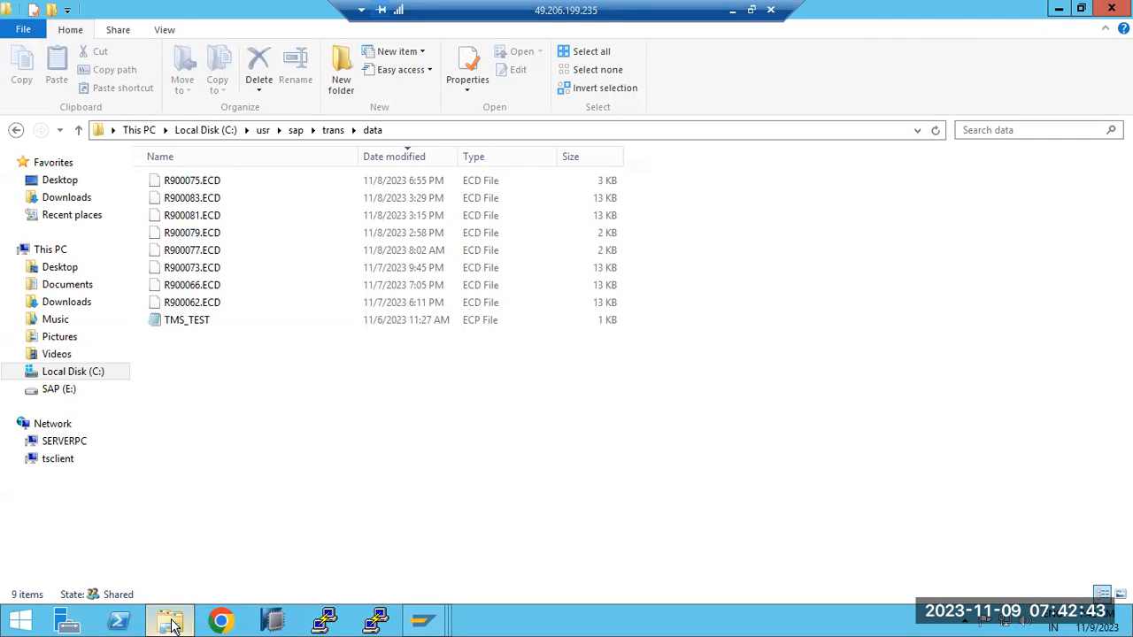
left_click(334, 130)
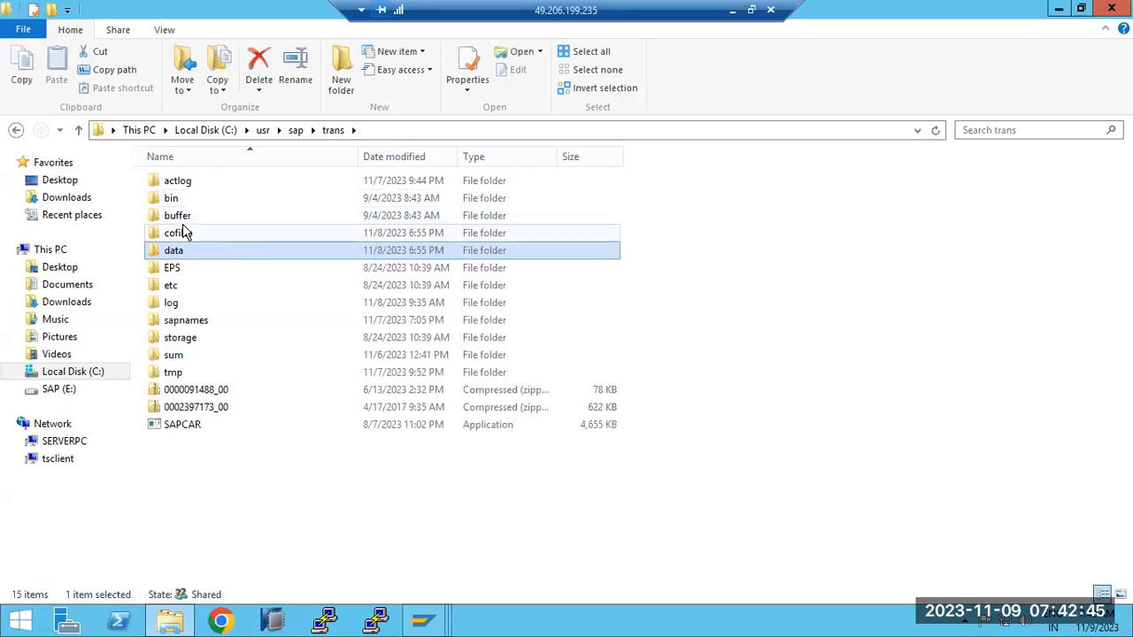
double_click(170, 199)
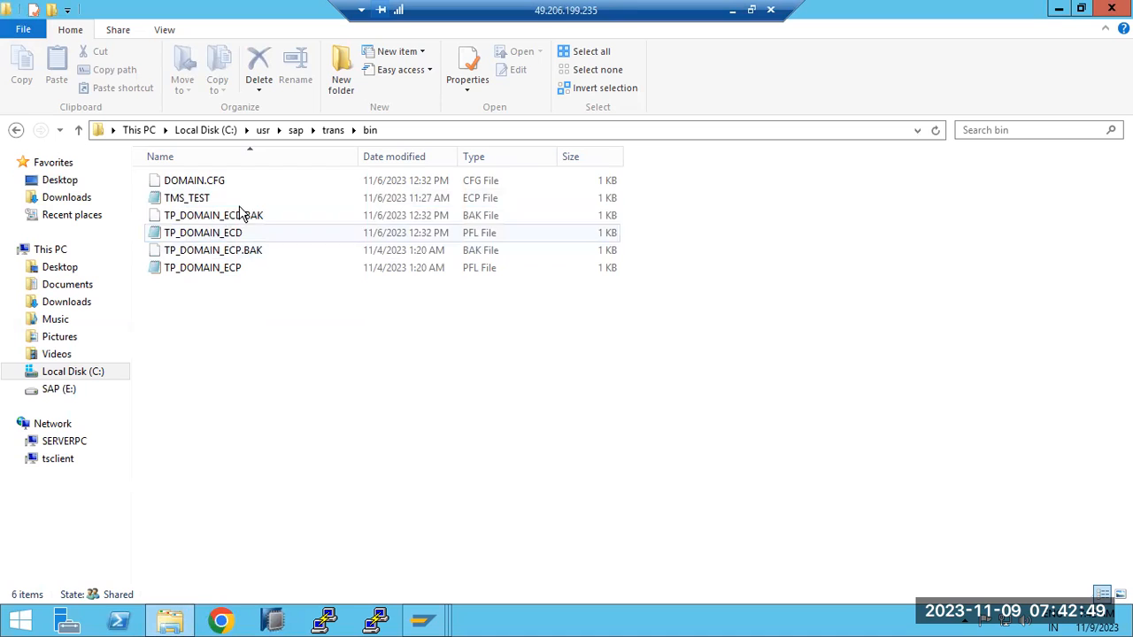
- Open the cofiles folder under C:\usr\sap\trans and sort its files by date modified, newest first
left_click(333, 130)
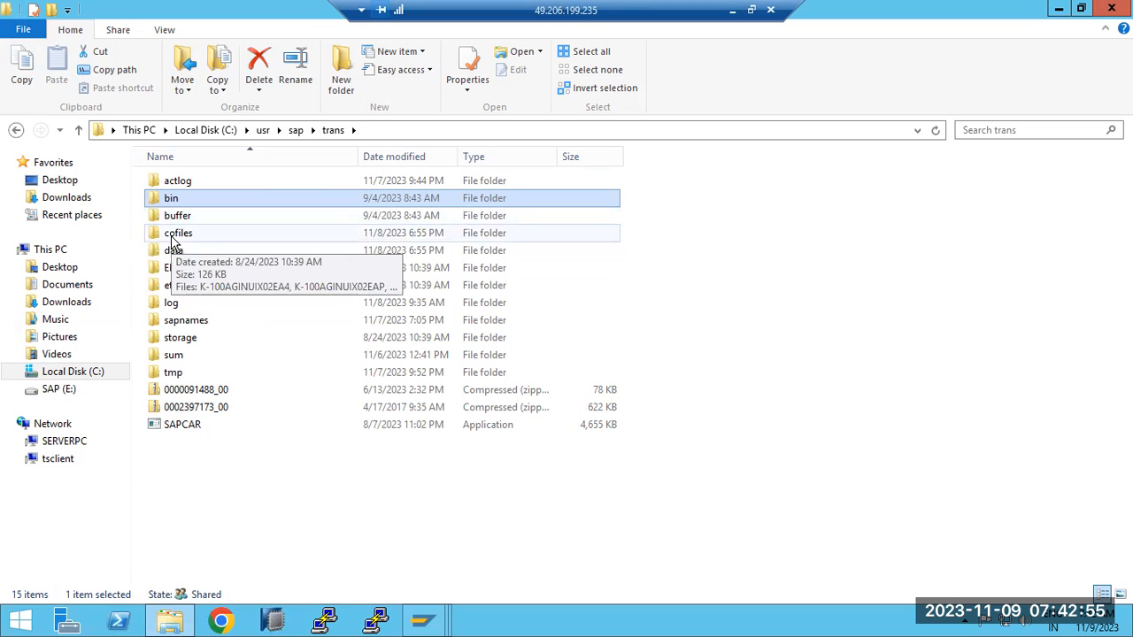
double_click(174, 235)
left_click(403, 164)
left_click(403, 164)
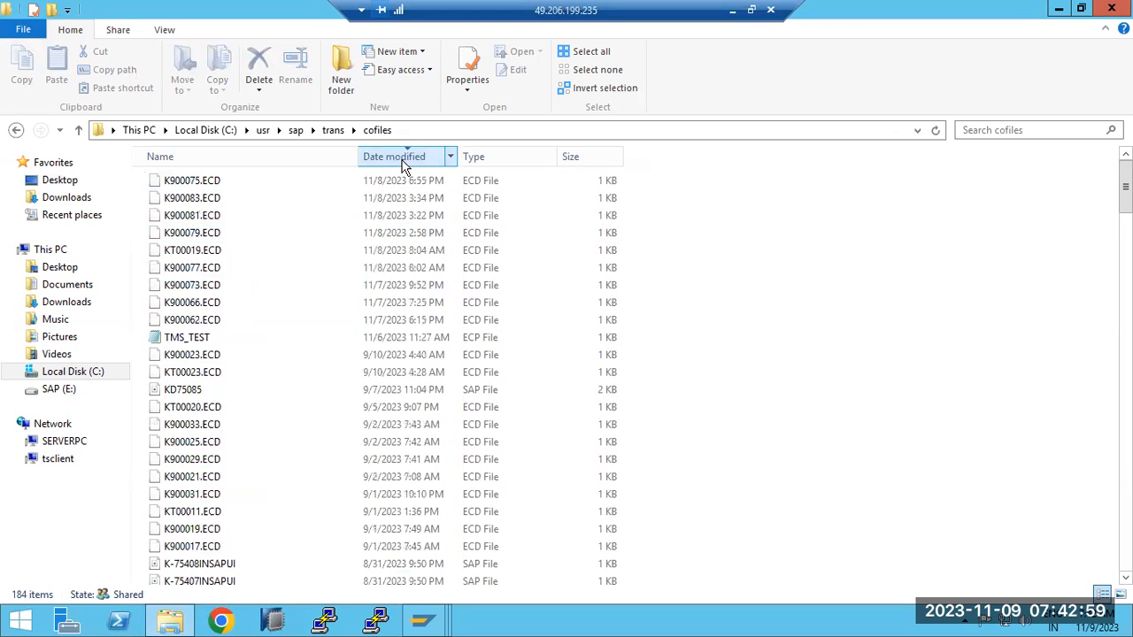
- Check the transport files in the data folder under C:\usr\sap\trans, and return to the trans folder
left_click(333, 131)
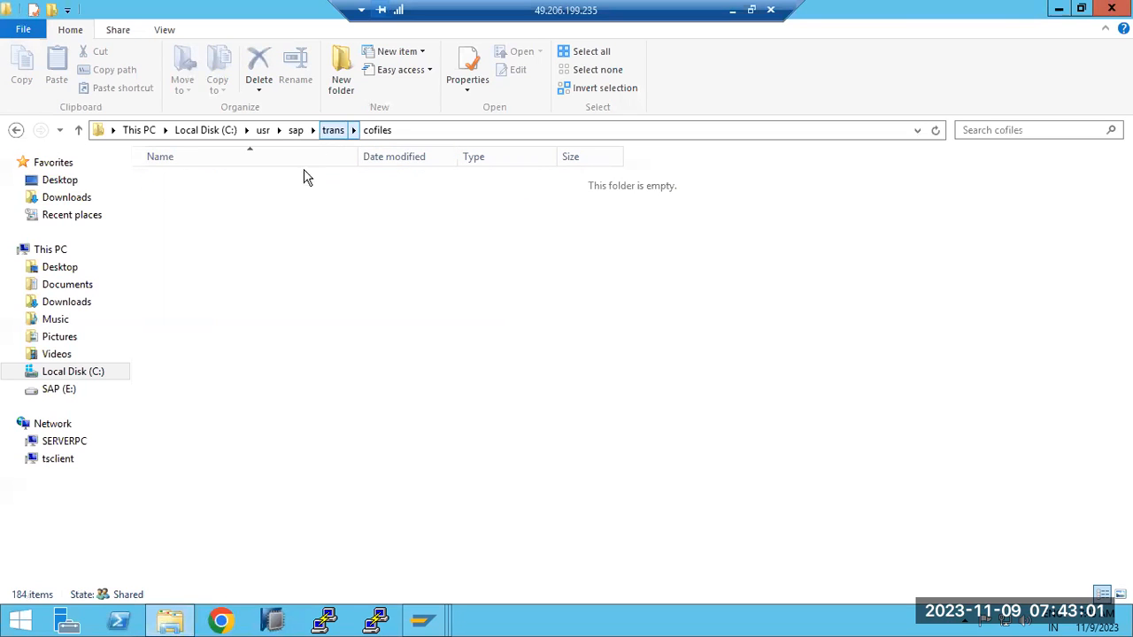
double_click(182, 252)
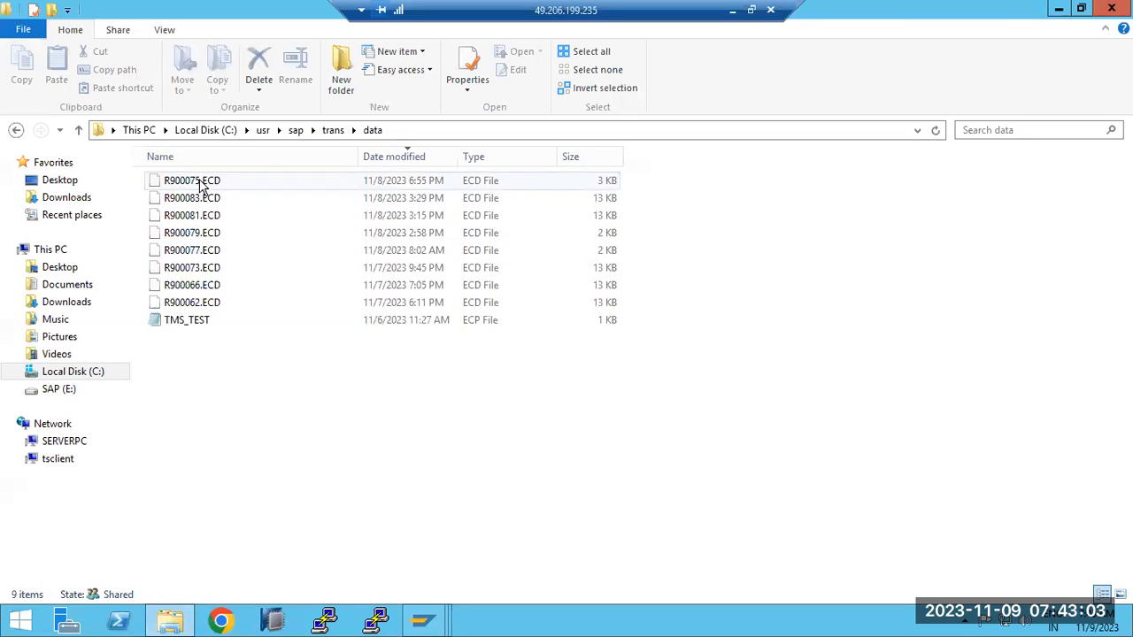
left_click(332, 131)
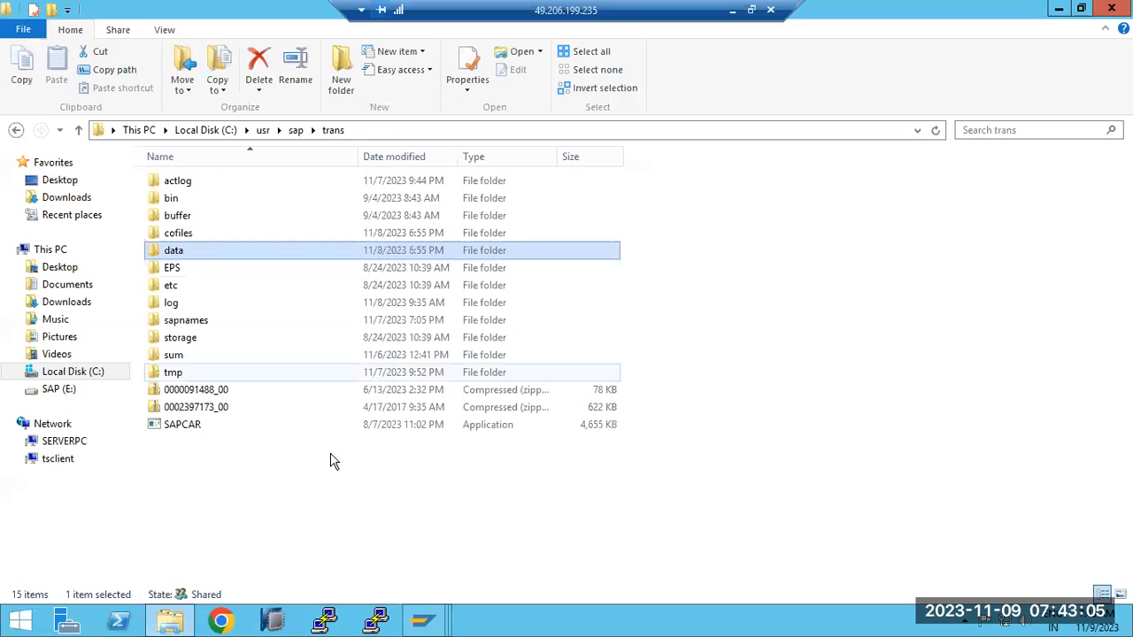
- Switch to the ECD log analysis session and open the file log of the SAP_EXPC export started at 07:40:22
mouse_move(423, 619)
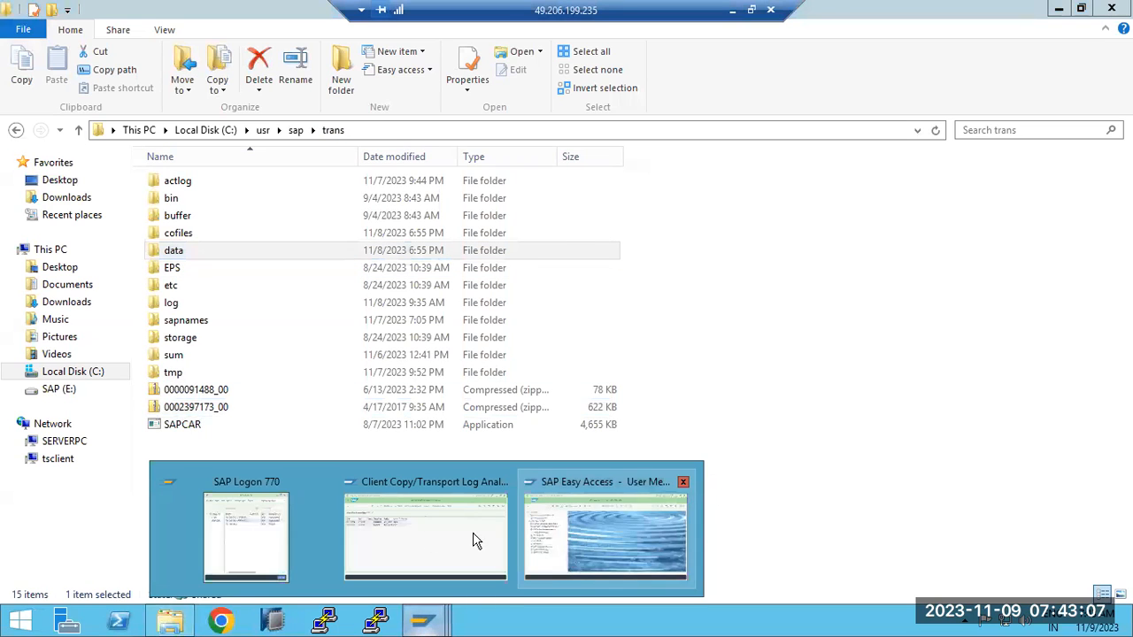
left_click(409, 536)
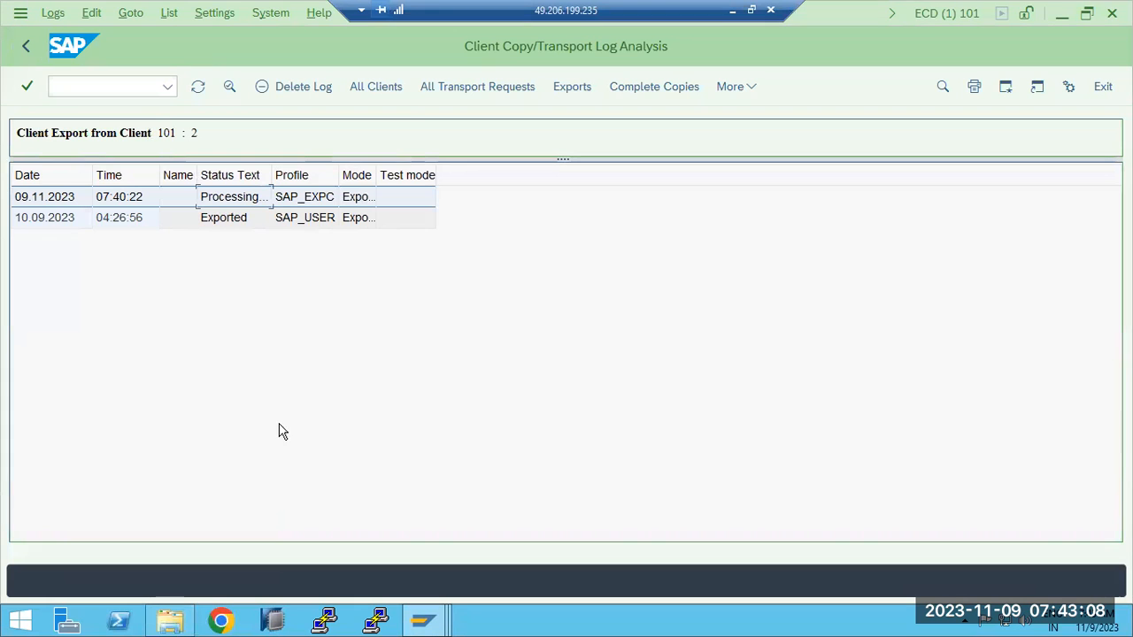
double_click(233, 199)
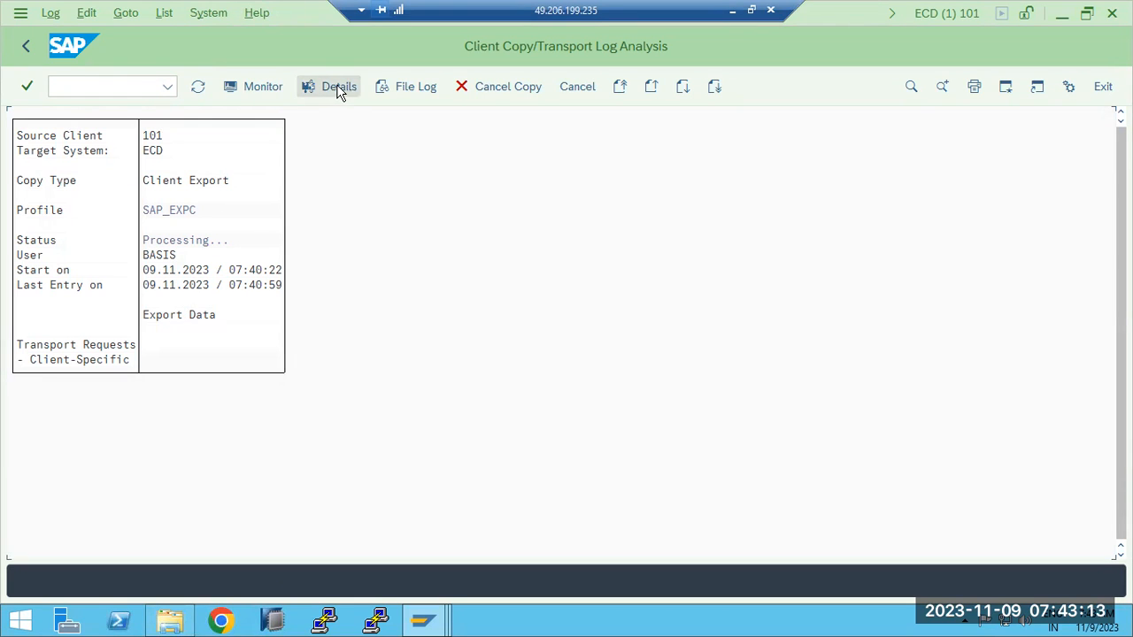
left_click(385, 89)
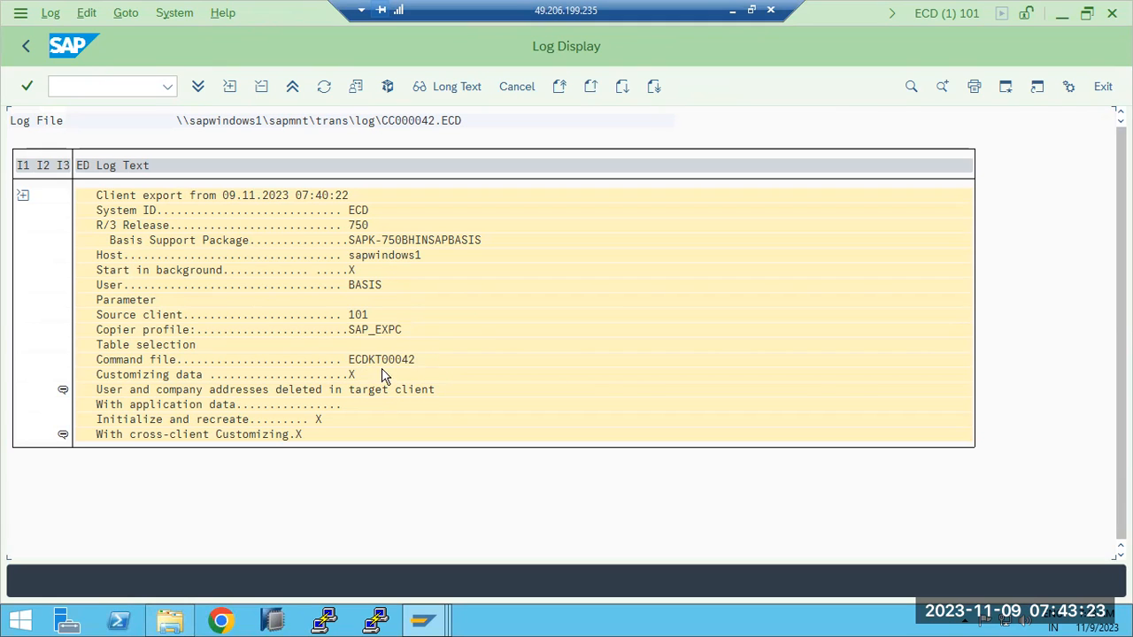
- Look for the export's files in the trans data folder in File Explorer, and return to the export's log display
left_click(170, 619)
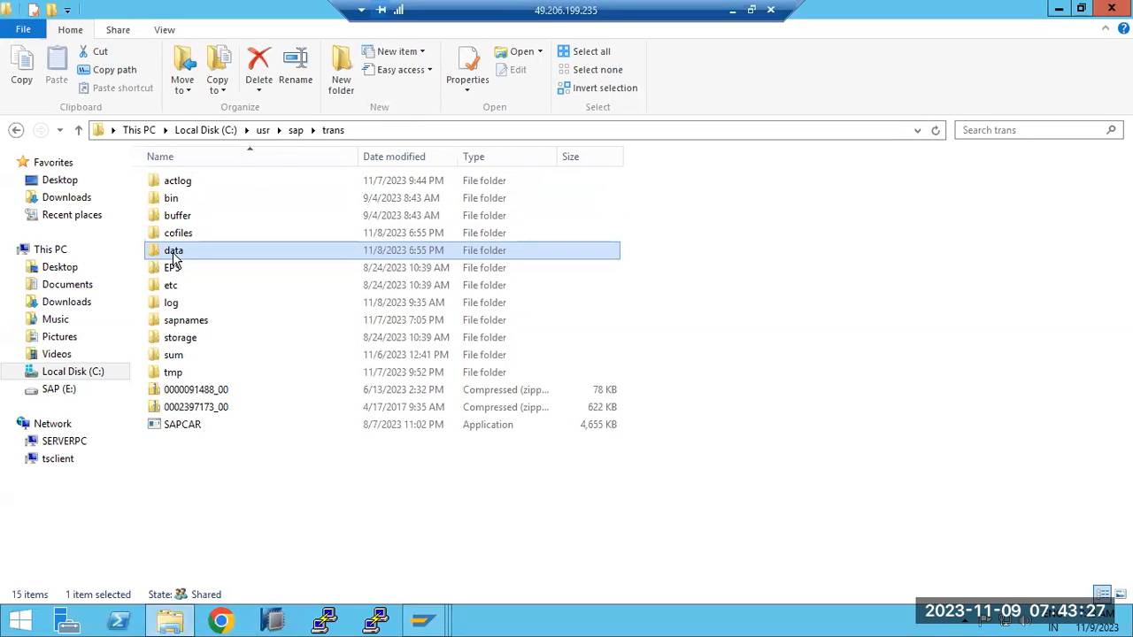
double_click(173, 253)
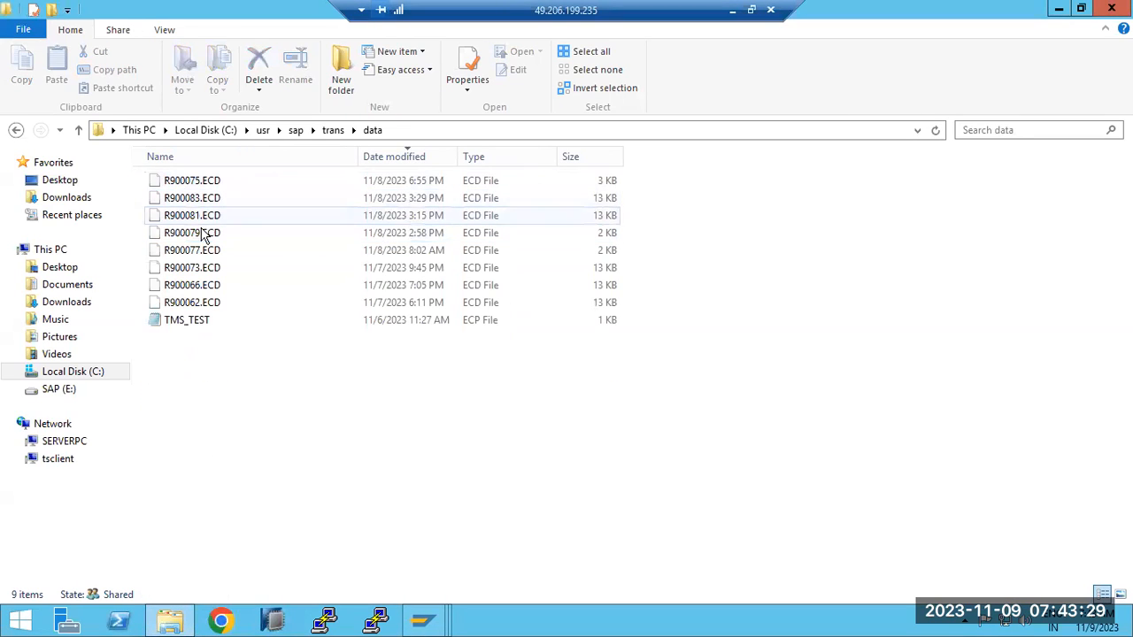
mouse_move(442, 620)
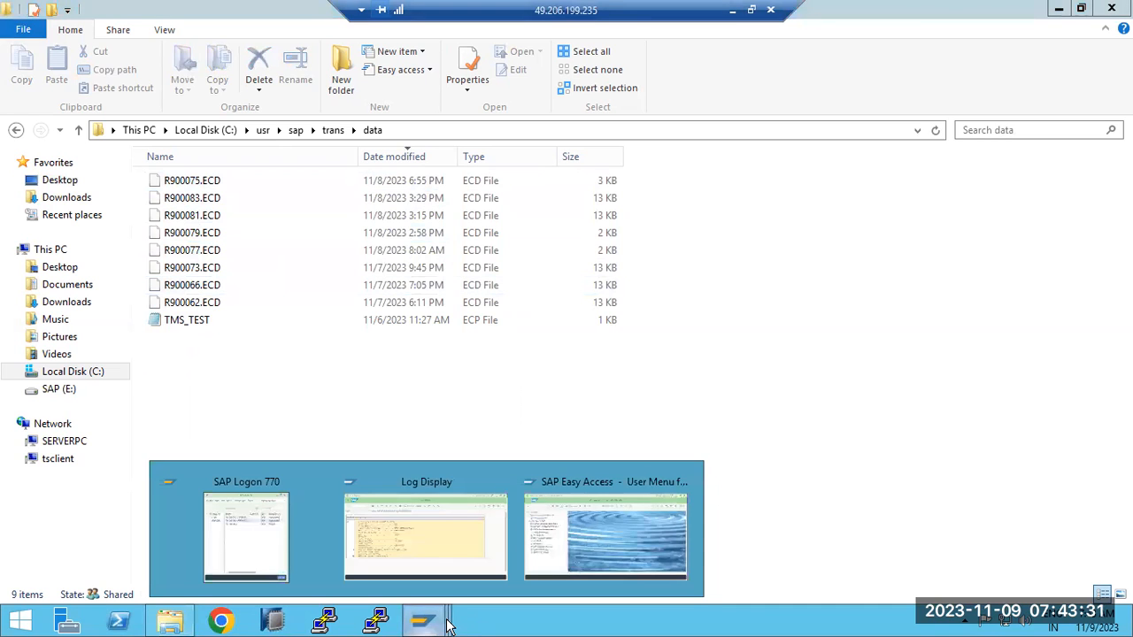
left_click(400, 561)
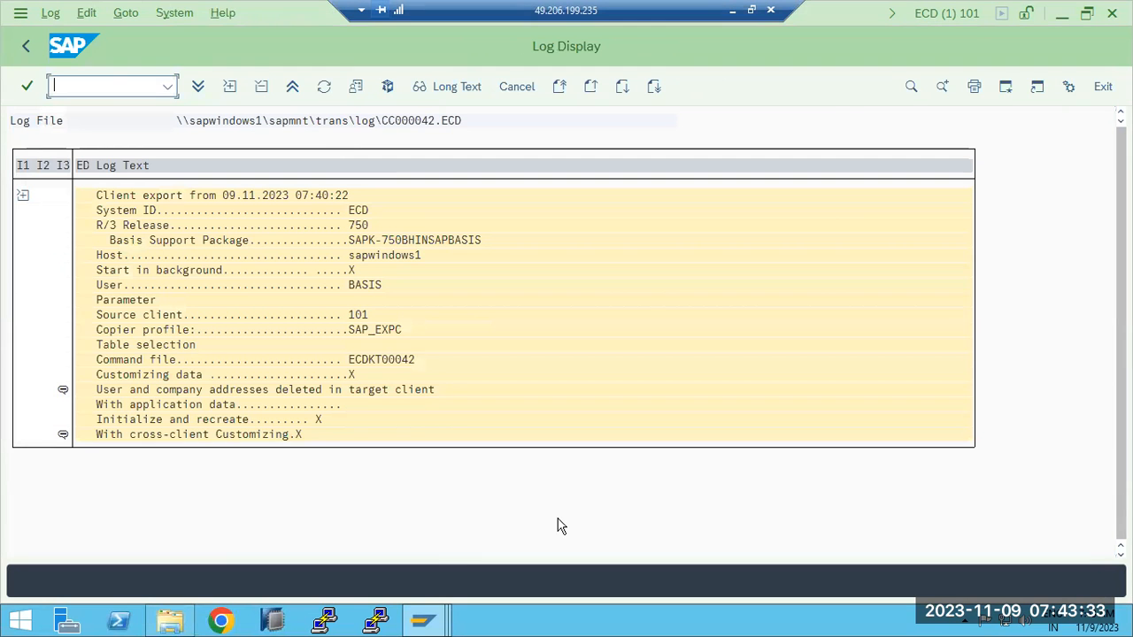
- Switch to the ECP client 100 session, try to run transaction SCC7, and dismiss the cancellation dialog
mouse_move(423, 625)
left_click(607, 522)
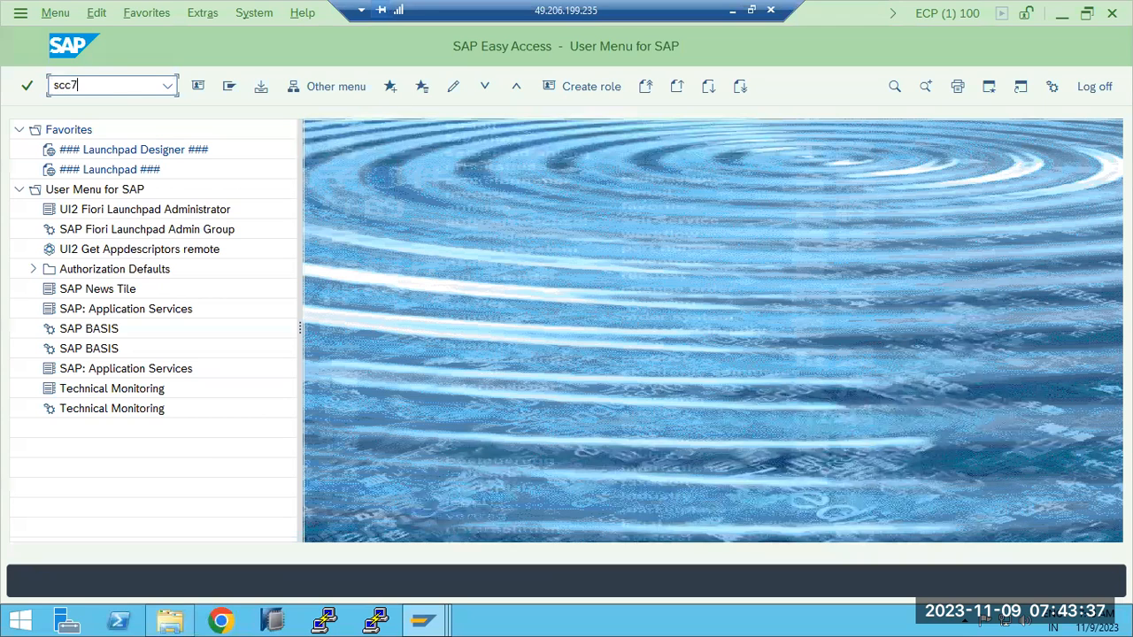
key("Return")
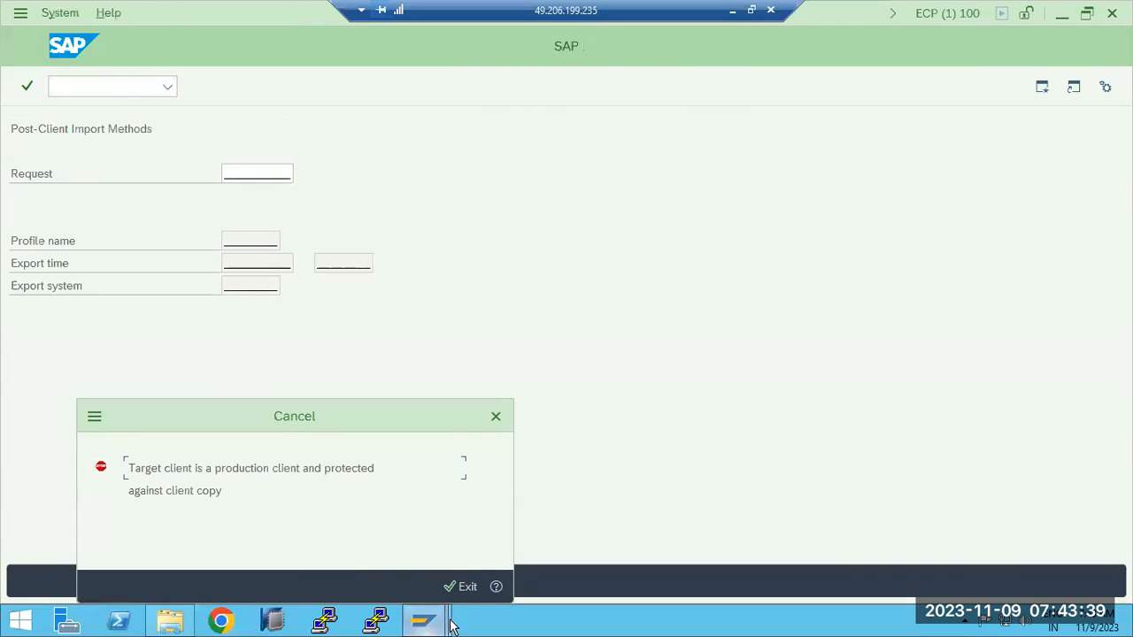
left_click(465, 588)
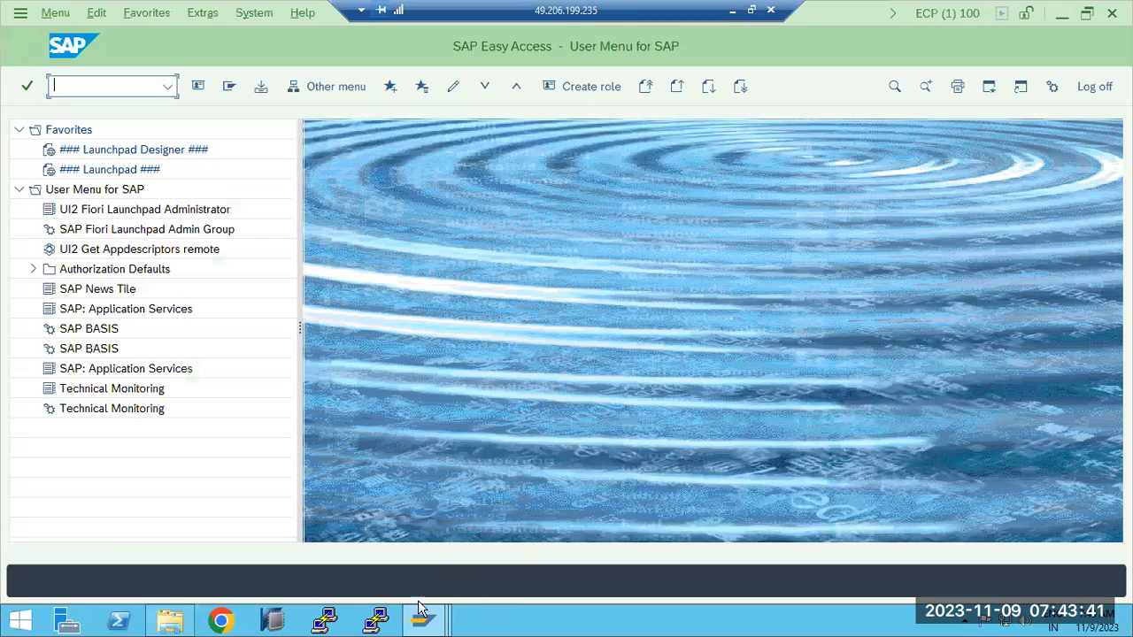
- Return to ECD client 101, open a second session, try to start a client copy transaction, and dismiss the information dialog
mouse_move(421, 613)
left_click(382, 558)
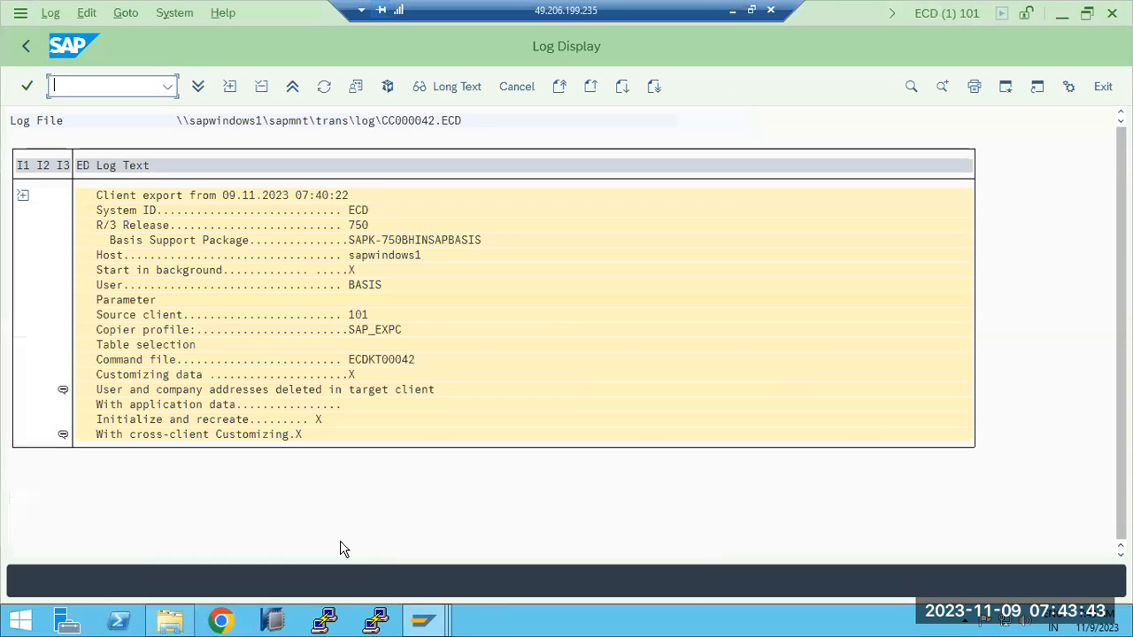
left_click(1005, 86)
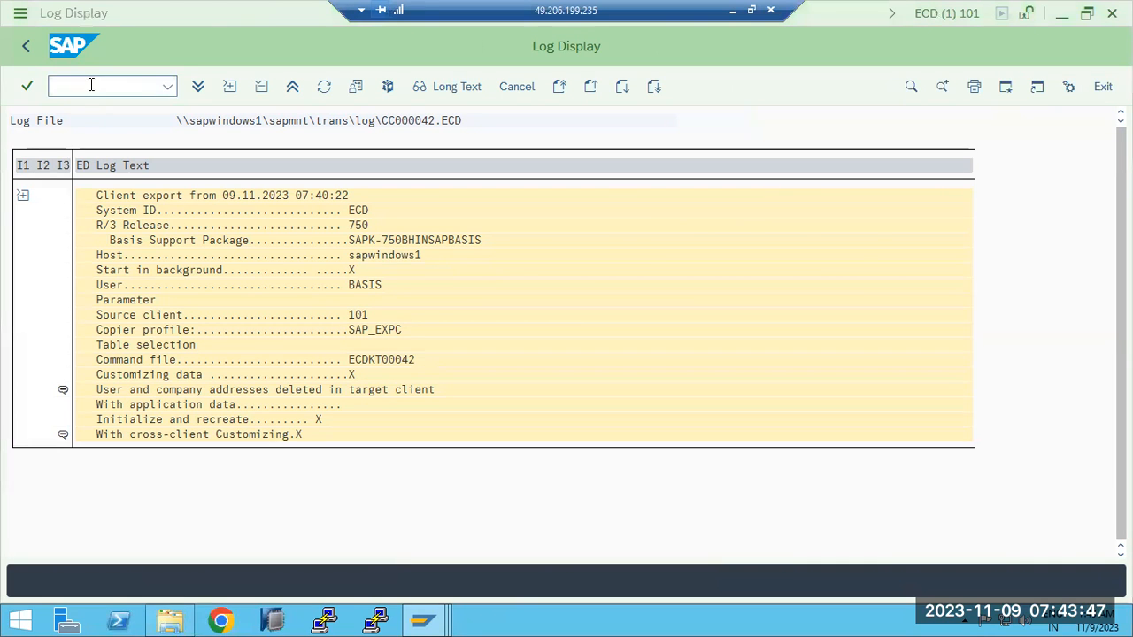
type("scc7")
key("Return")
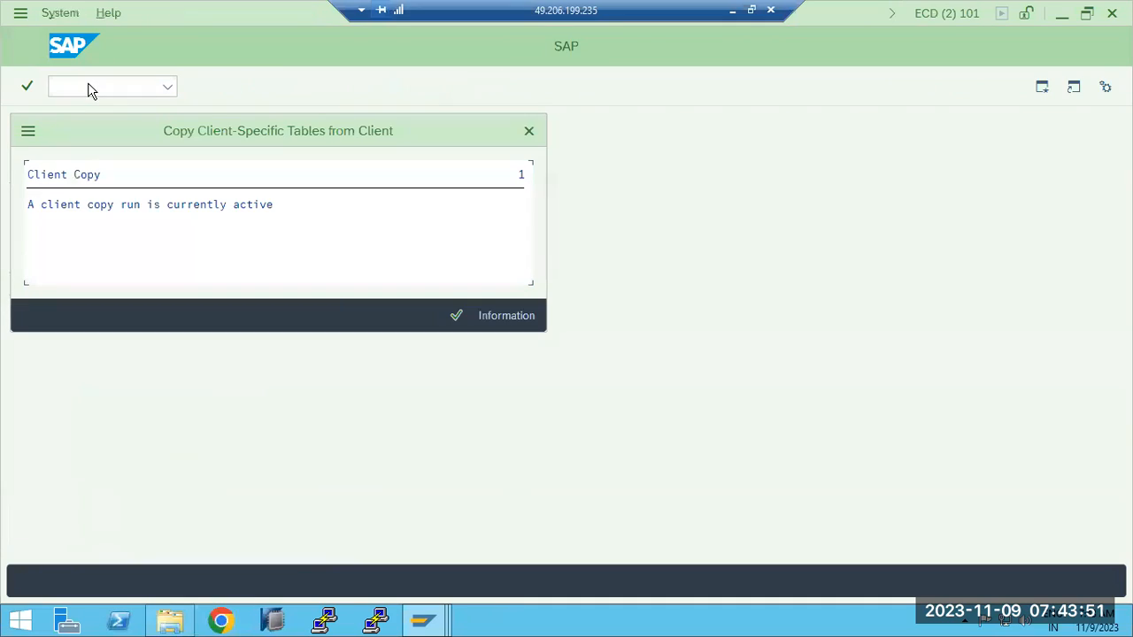
left_click(157, 205)
left_click(457, 316)
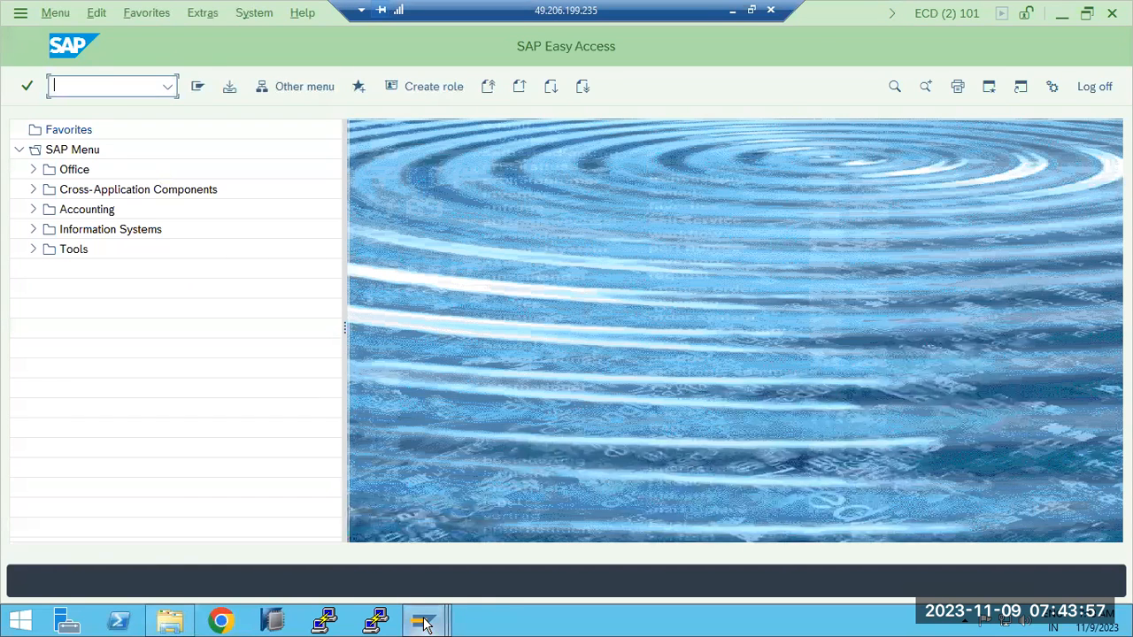
- Return to the first ECD session, leave the export's file log, and repeatedly refresh the client 101 export status
mouse_move(423, 623)
left_click(328, 538)
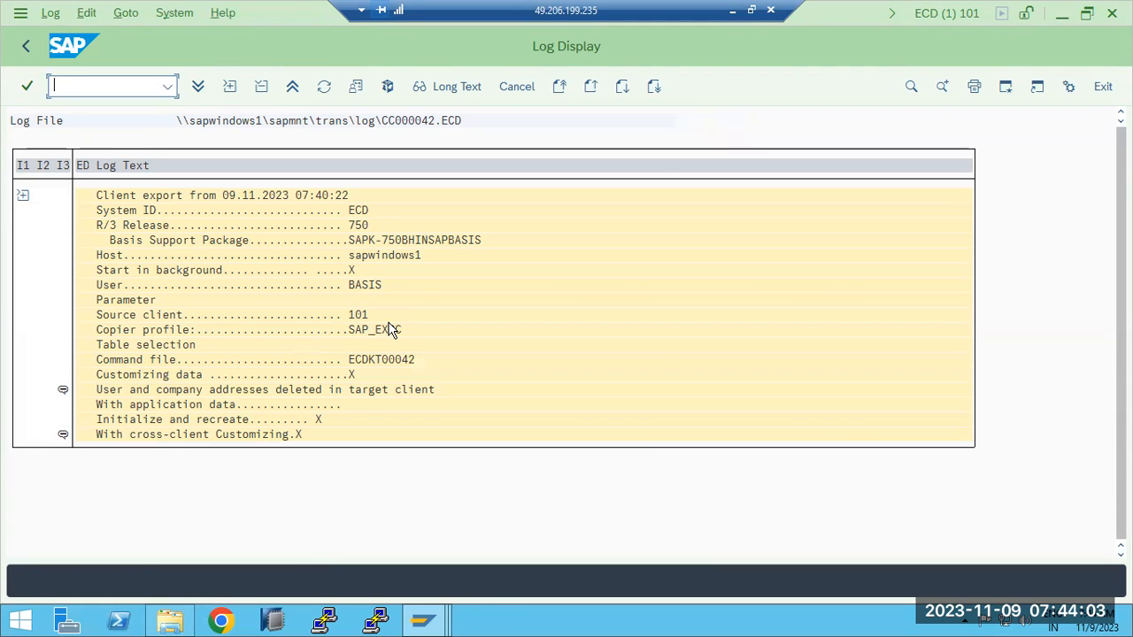
left_click(27, 45)
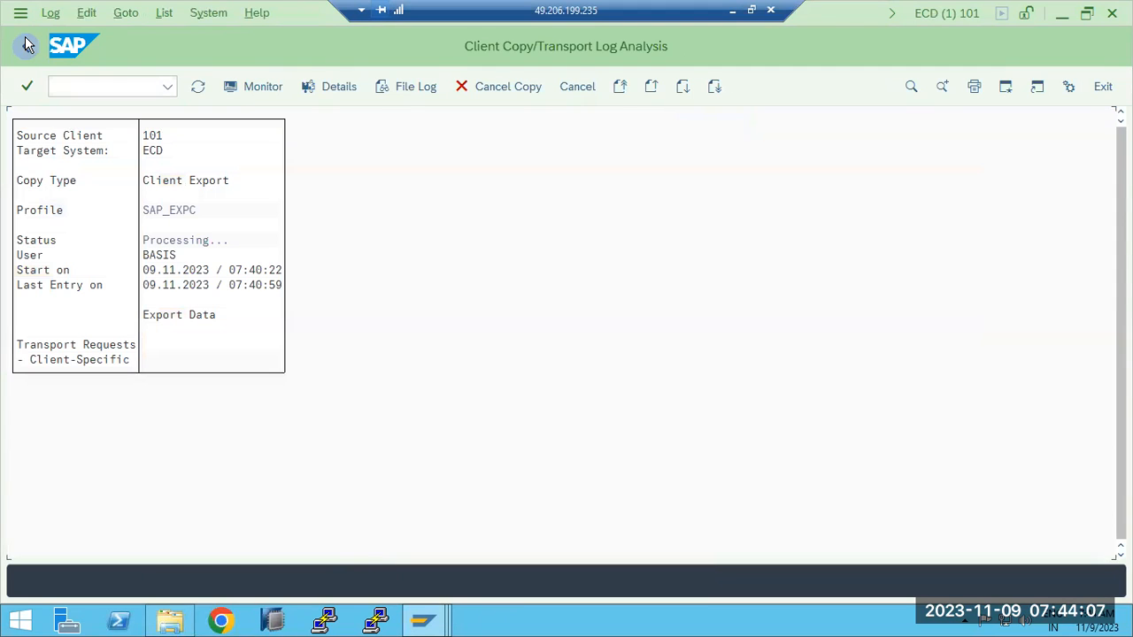
left_click(198, 88)
left_click(198, 88)
left_click(198, 88)
left_click(198, 87)
left_click(198, 87)
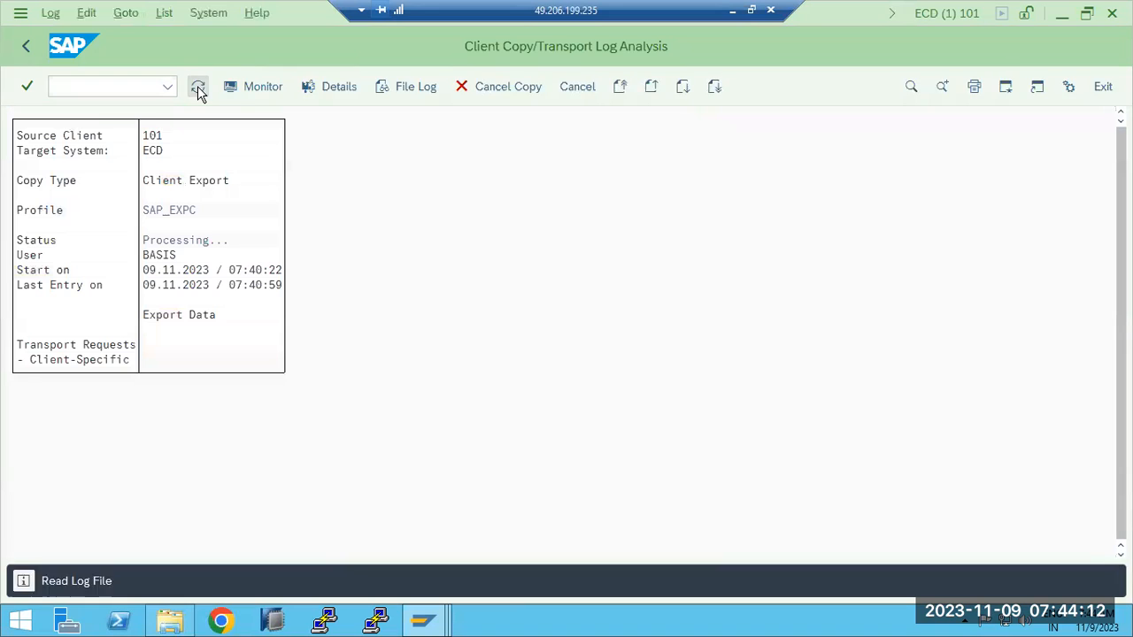
- Review the Paint diagram of SCC8 export and SCC7 import, and refresh the export status again in the remote SAP session
left_click(732, 10)
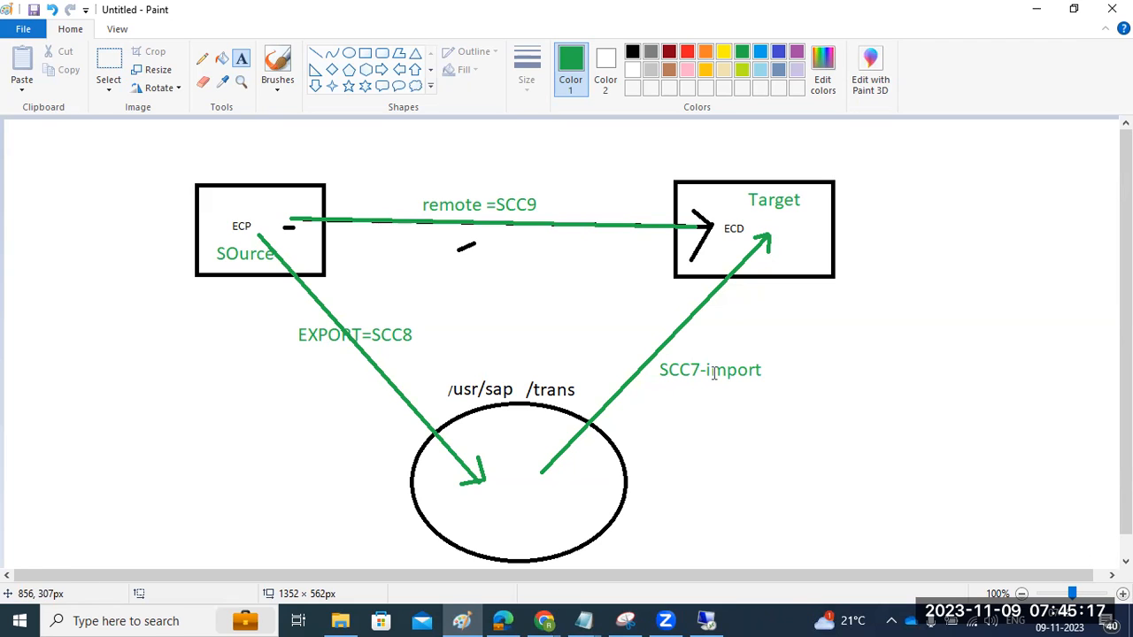
left_click(713, 620)
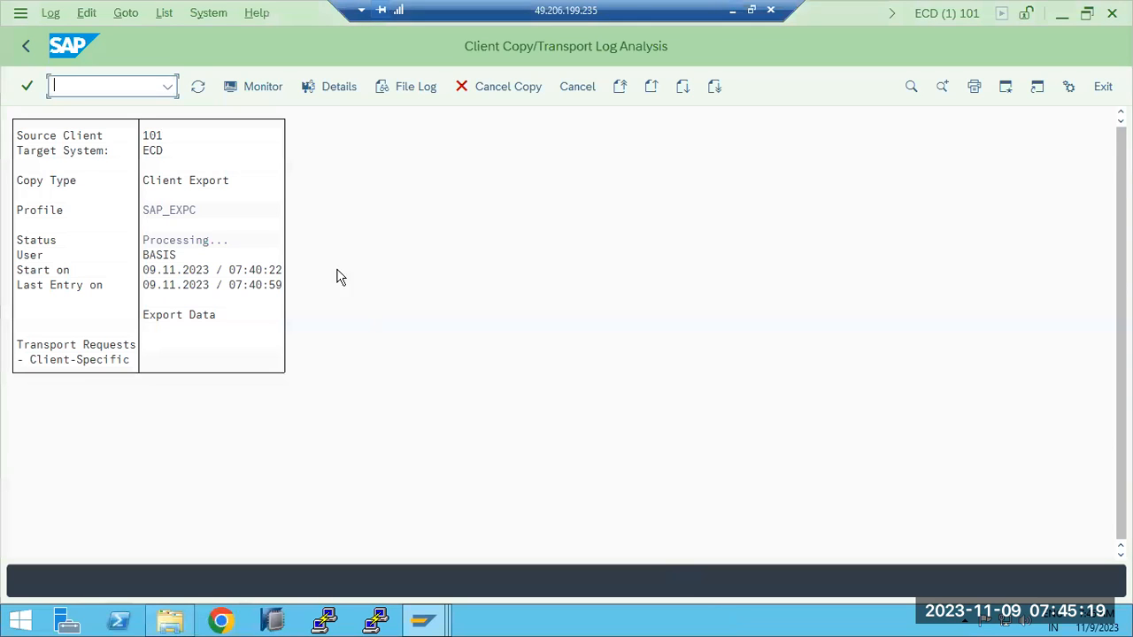
left_click(199, 87)
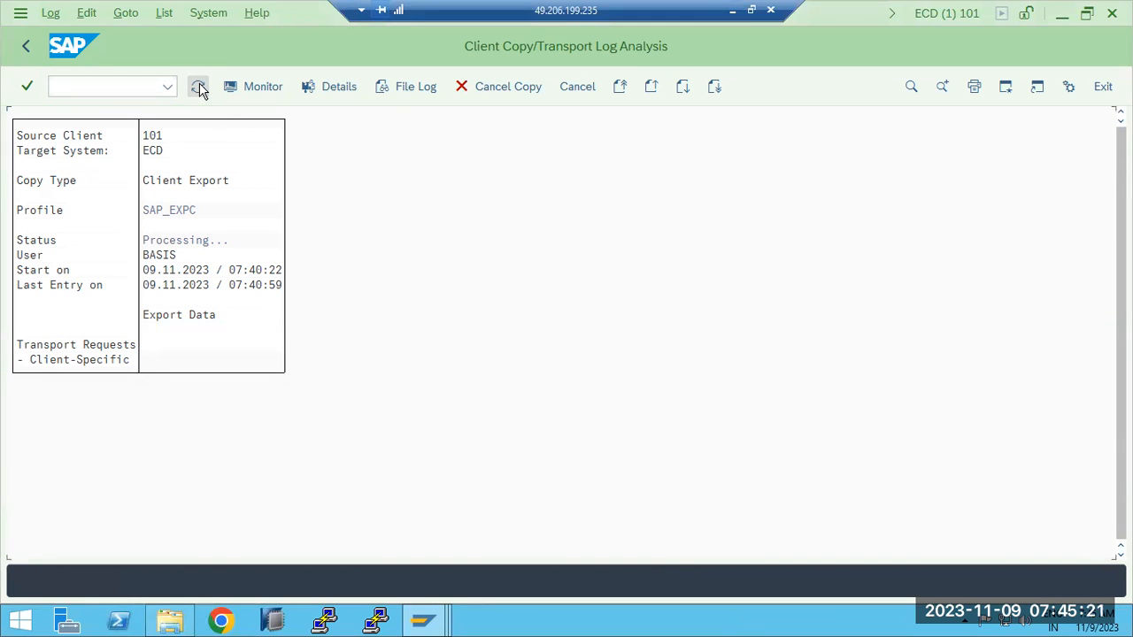
left_click(199, 88)
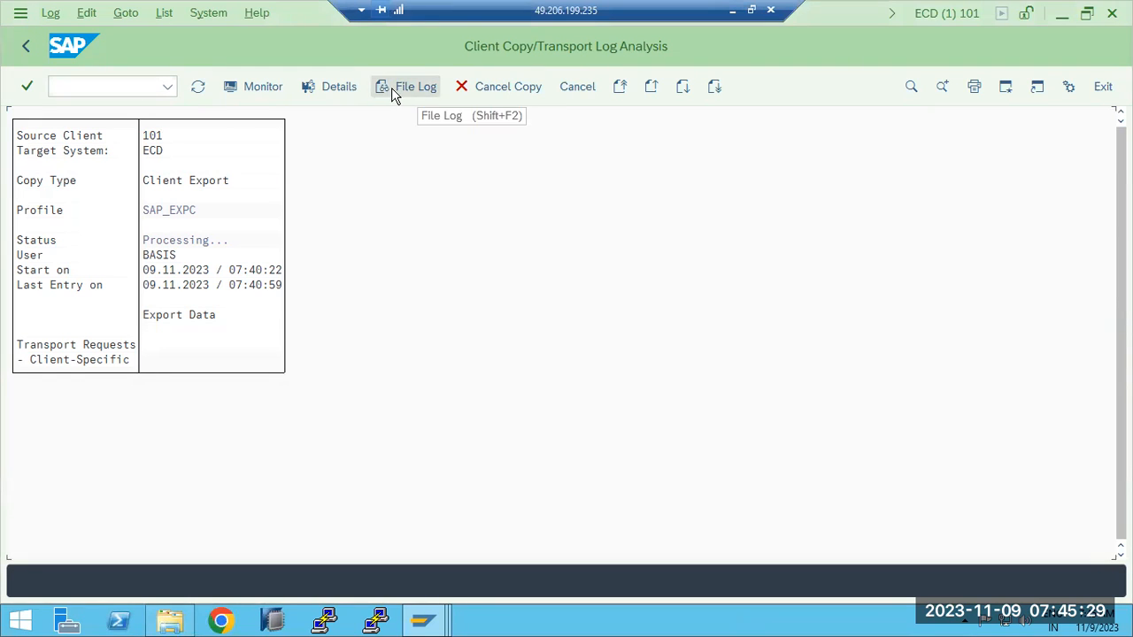
- Cancel the SAP_EXPC copy run for client 101 and check its file log
left_click(498, 85)
left_click(487, 356)
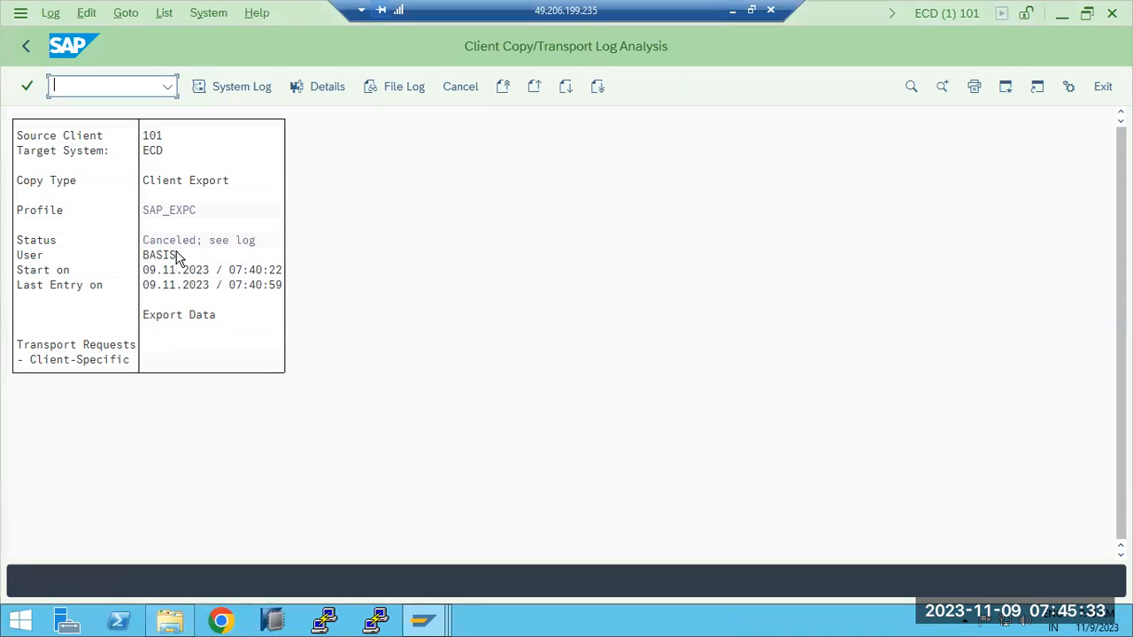
left_click(393, 87)
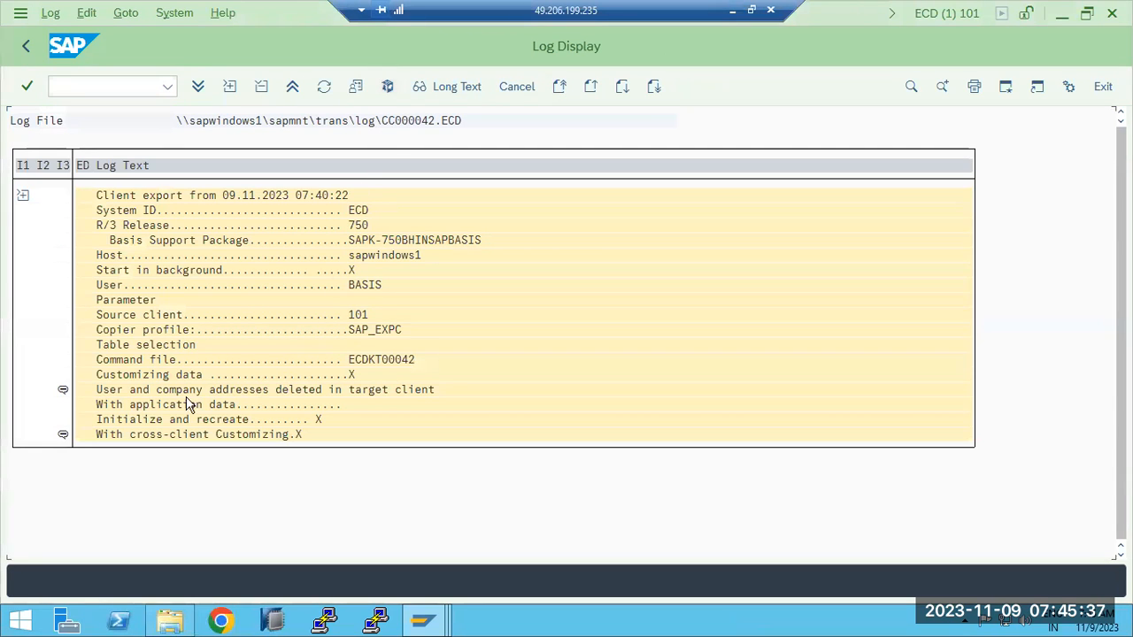
left_click(24, 47)
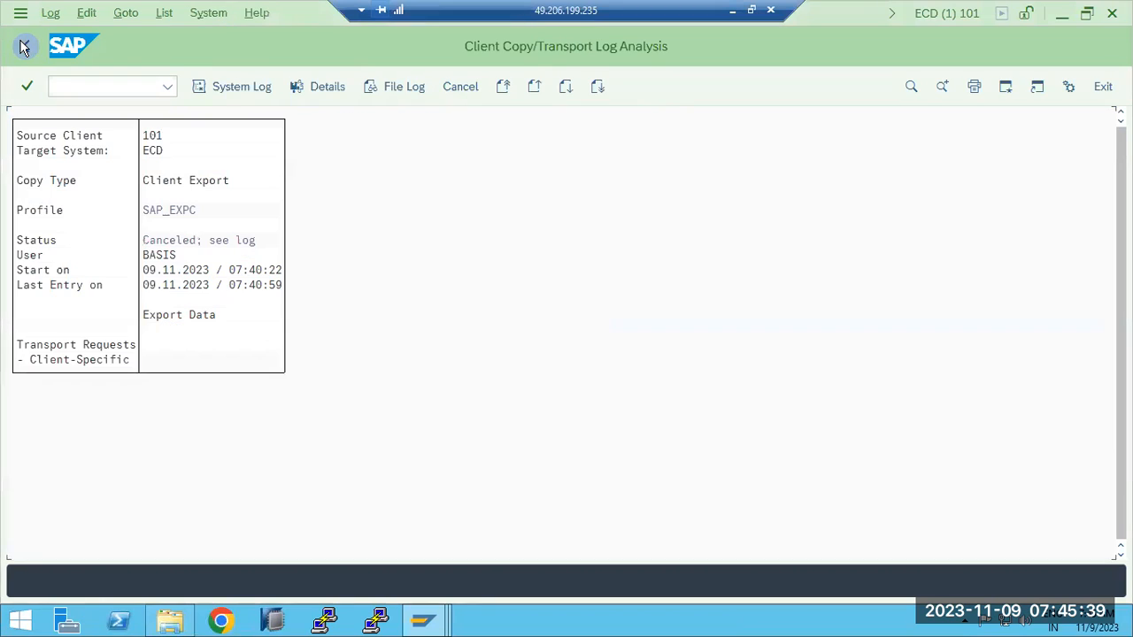
- Examine the table and exit program figures in the export's detailed log summary, and return to the log analysis
left_click(178, 241)
left_click(328, 87)
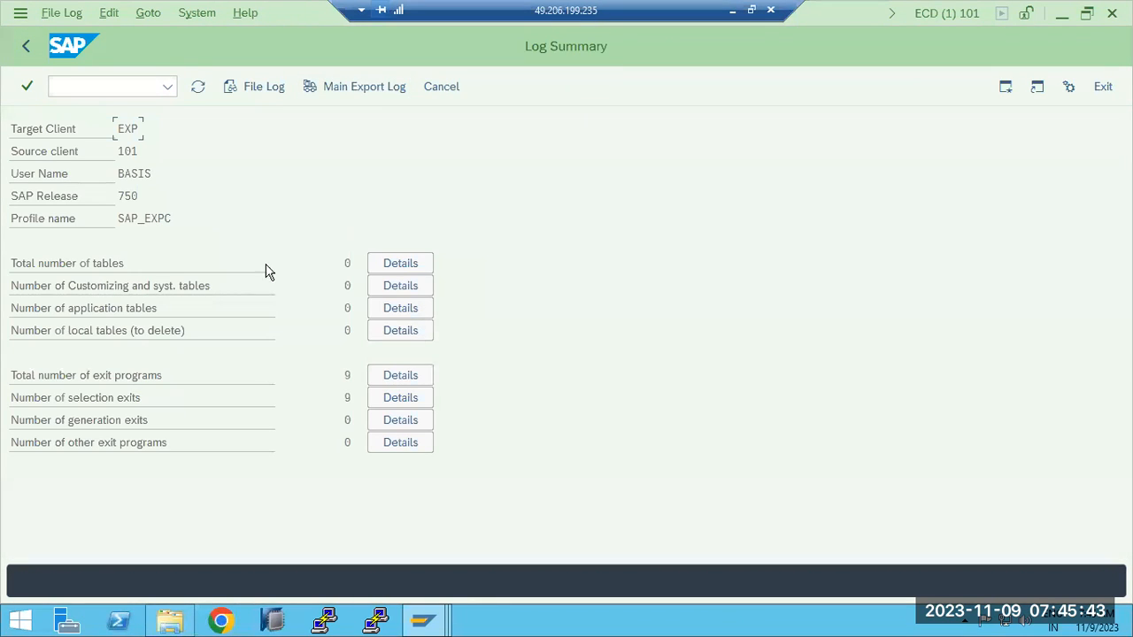
double_click(340, 285)
left_click(350, 376)
left_click(350, 397)
left_click(25, 47)
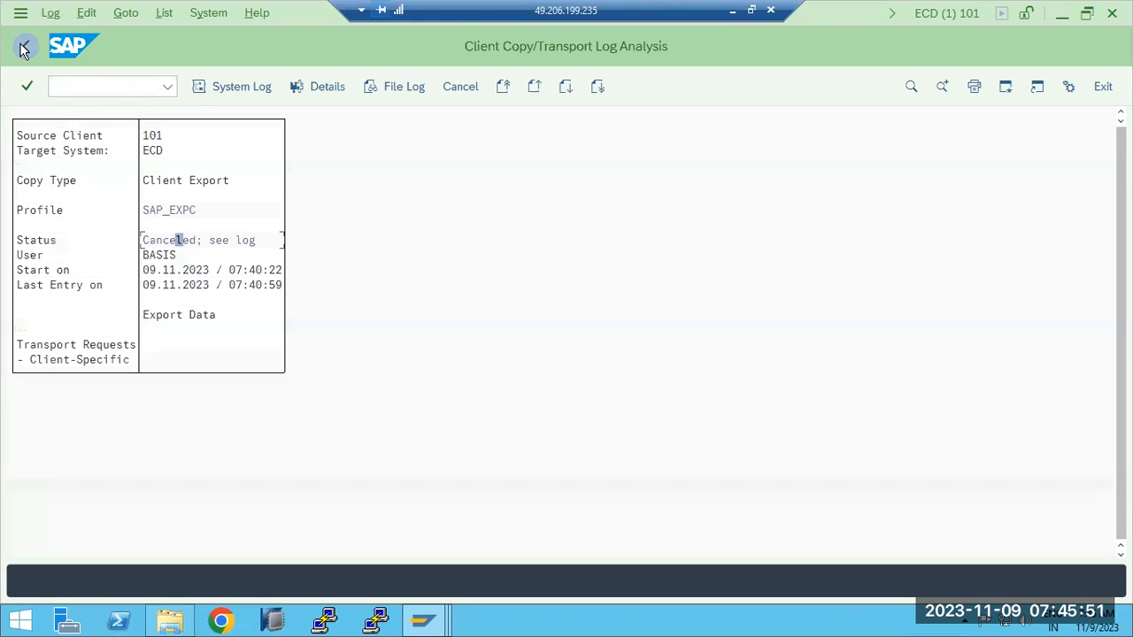
- Leave the canceled log view and try to start a client copy transaction in the ECD client 101 session
left_click(23, 49)
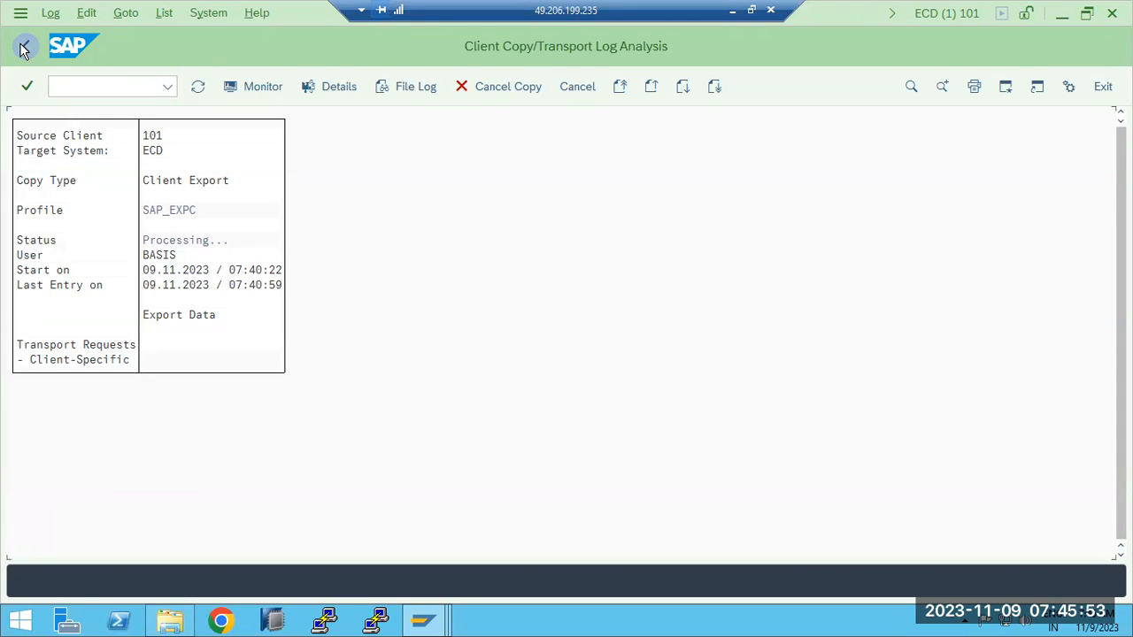
left_click(101, 87)
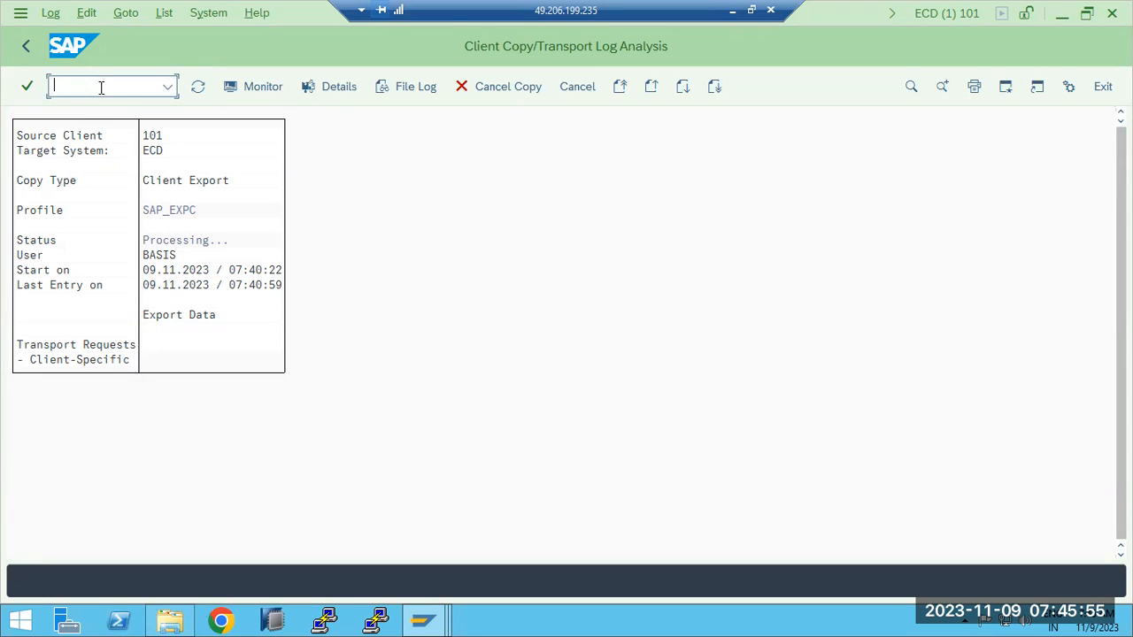
type("/nscc")
key("Return")
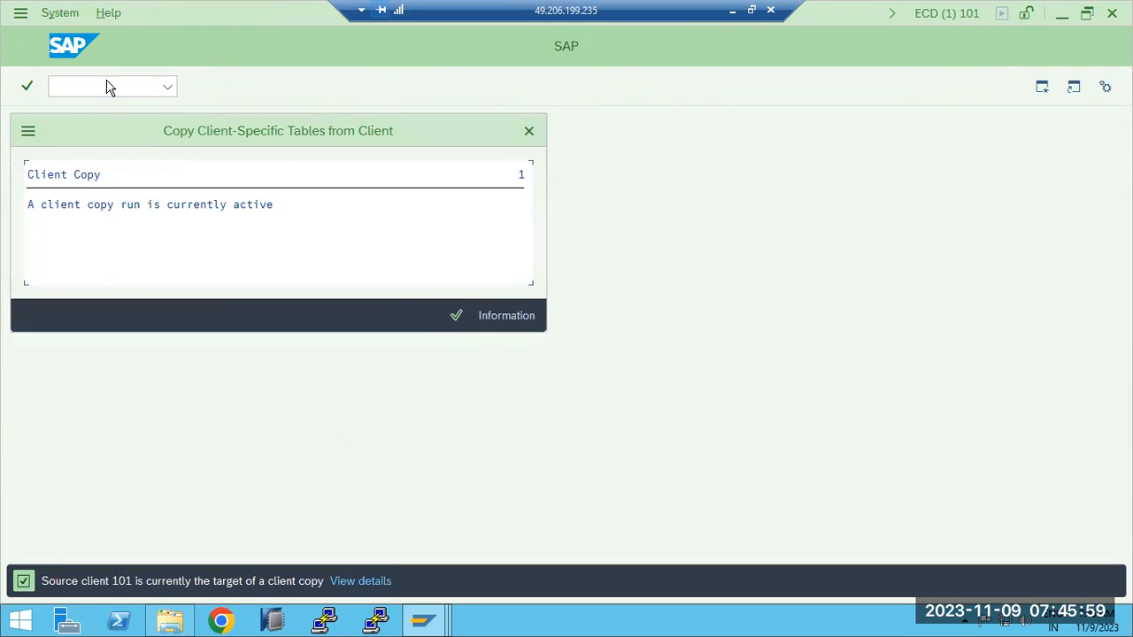
- Dismiss the active client copy message and try again to start the client export transaction SCC8
left_click(456, 315)
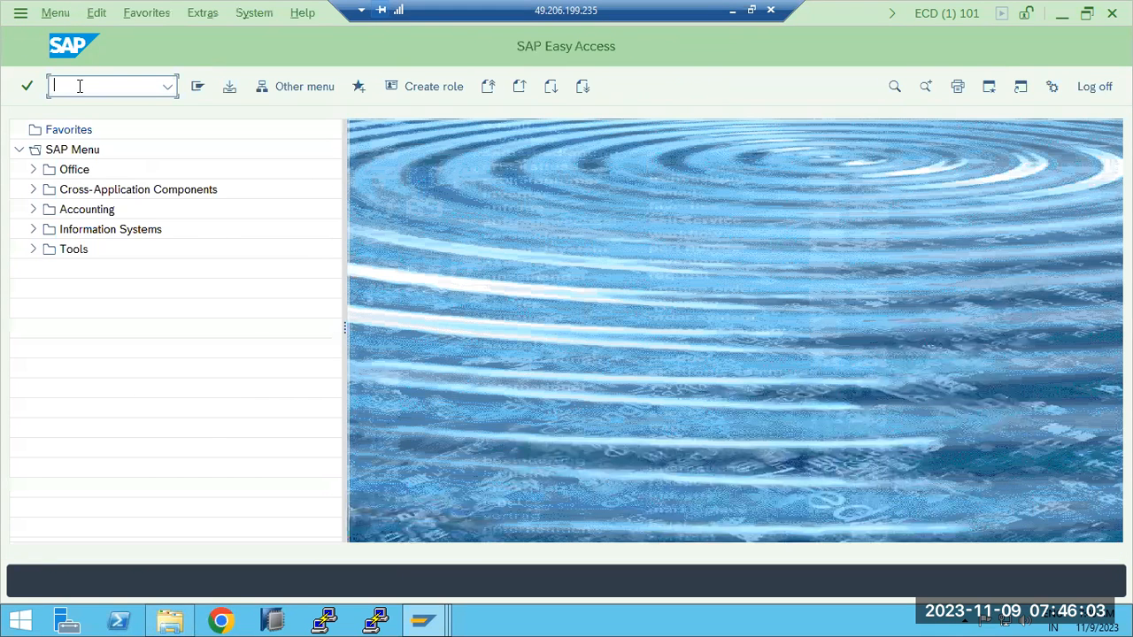
type("scc8")
key("Return")
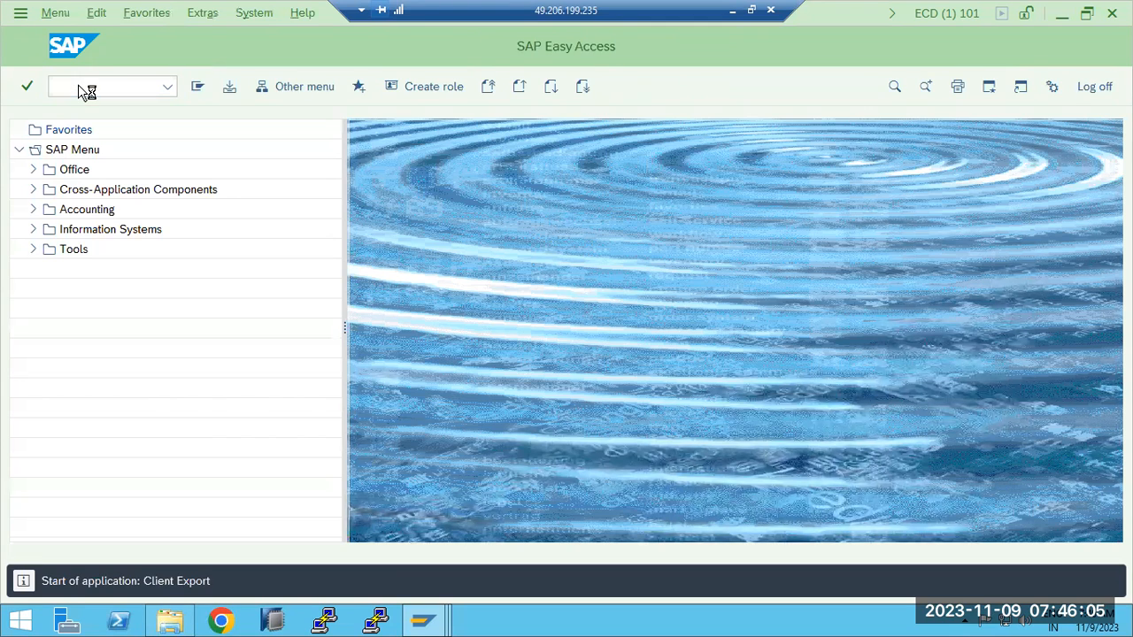
left_click(456, 315)
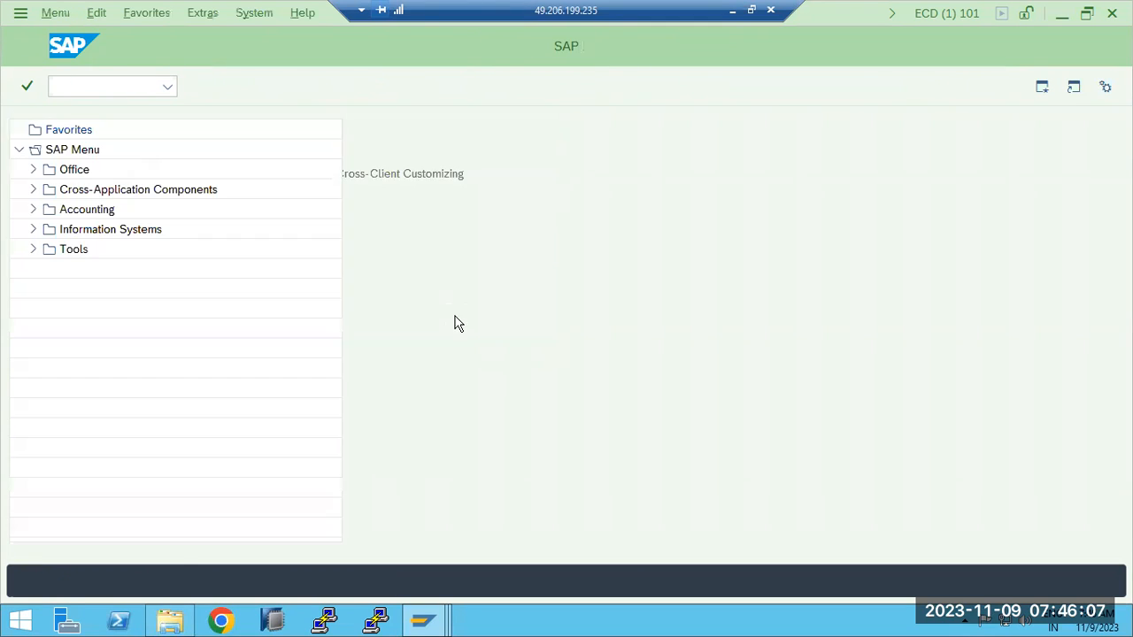
- Open the SCC3 export logs and display the canceled SAP_EXPC run of source client 101
type("scc3")
key("Return")
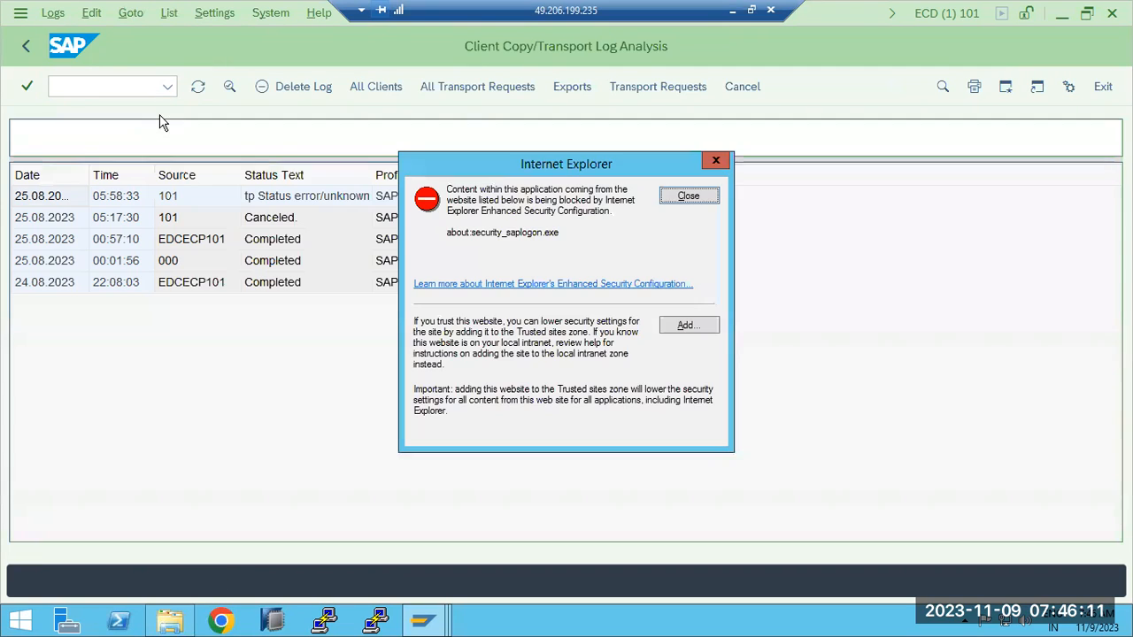
left_click(666, 196)
left_click(566, 84)
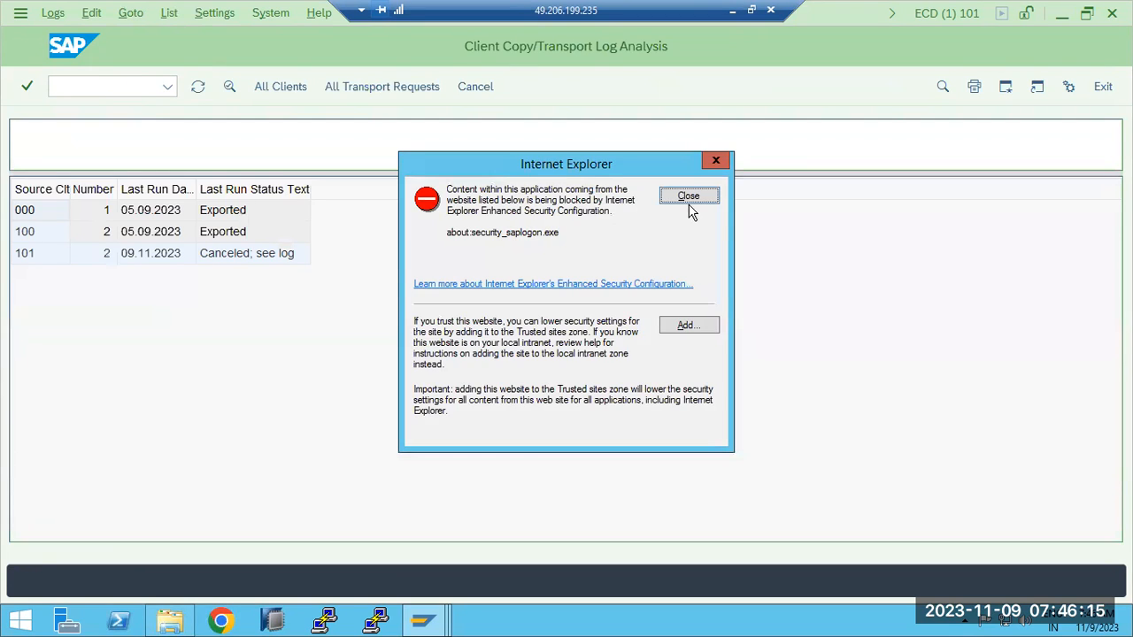
left_click(689, 200)
left_click(249, 258)
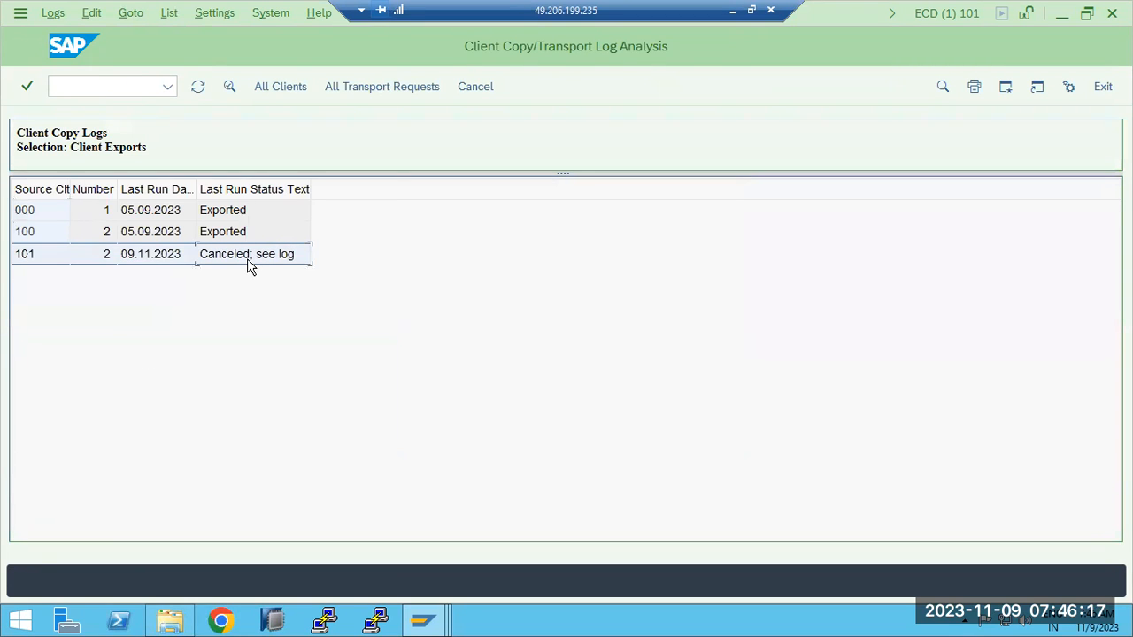
double_click(246, 256)
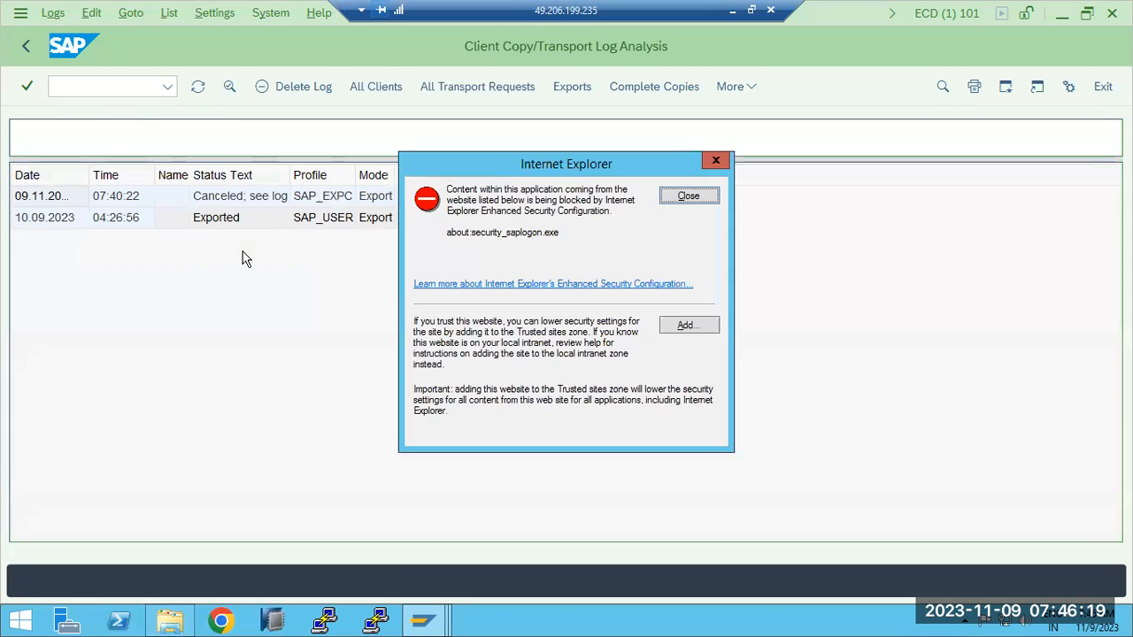
double_click(226, 197)
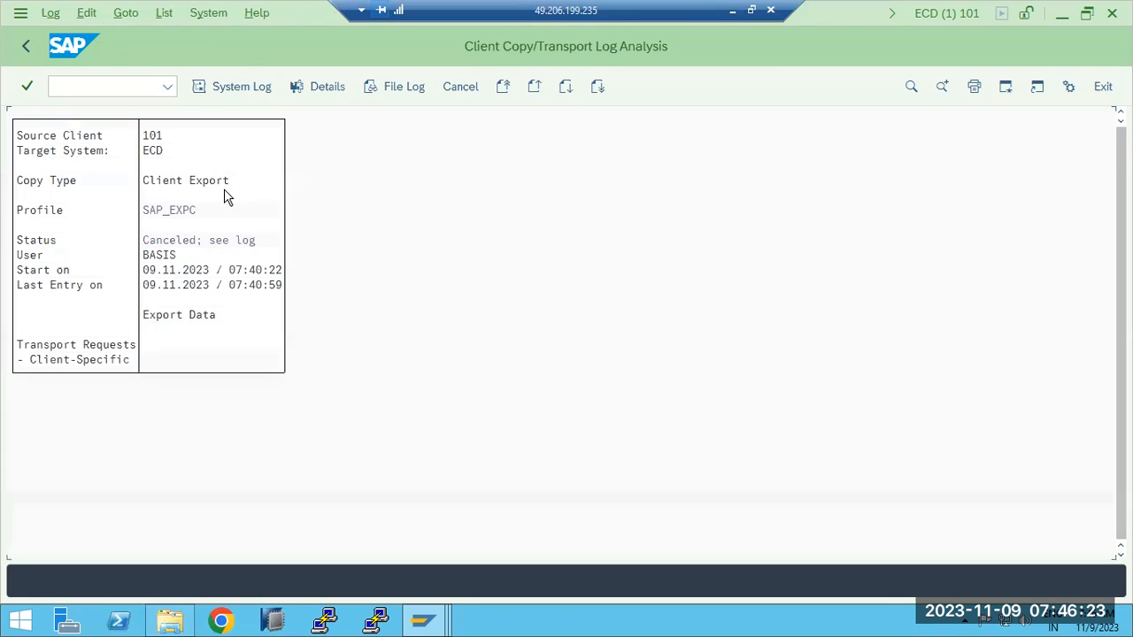
- Examine the system log and its selection criteria for the canceled export, and return to the client exports list
left_click(185, 243)
left_click(230, 87)
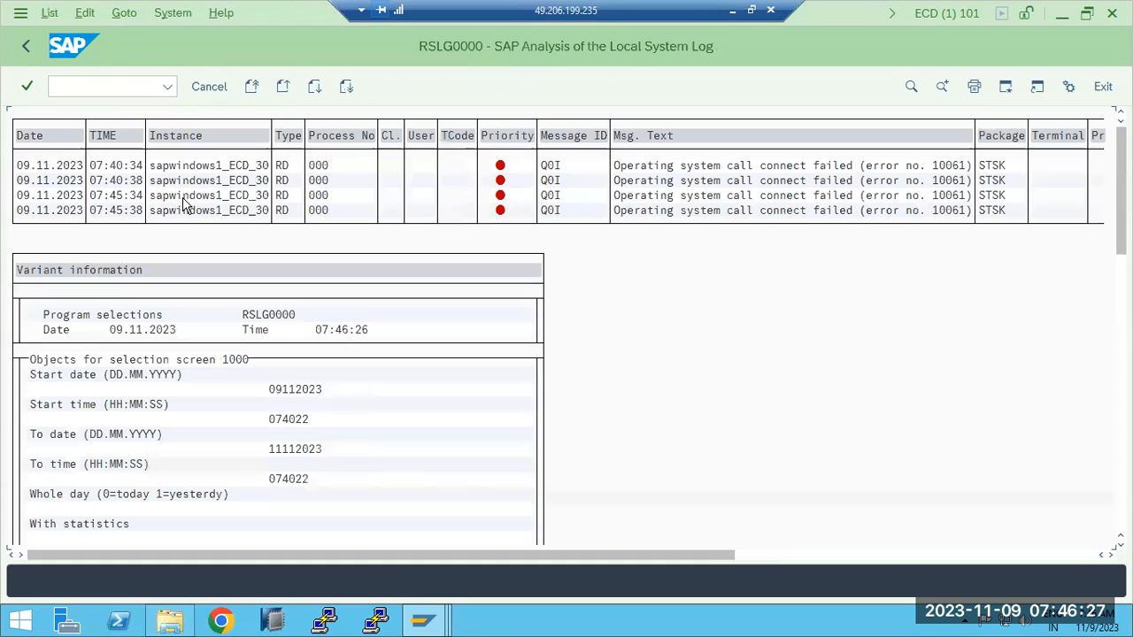
scroll(653, 281, "down", 3)
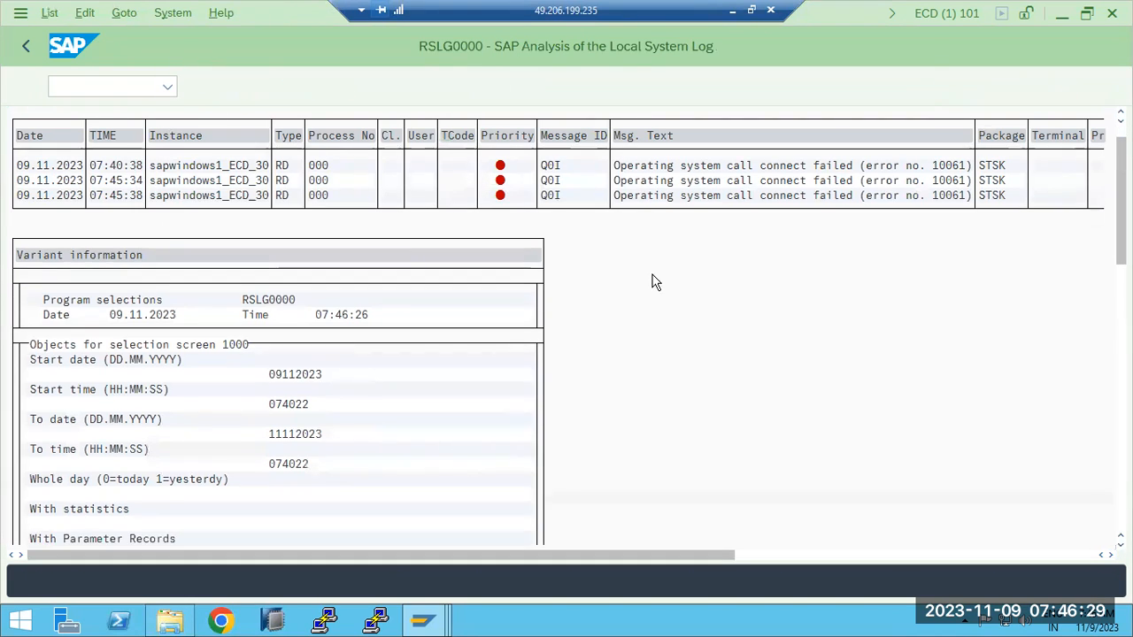
scroll(656, 301, "down", 9)
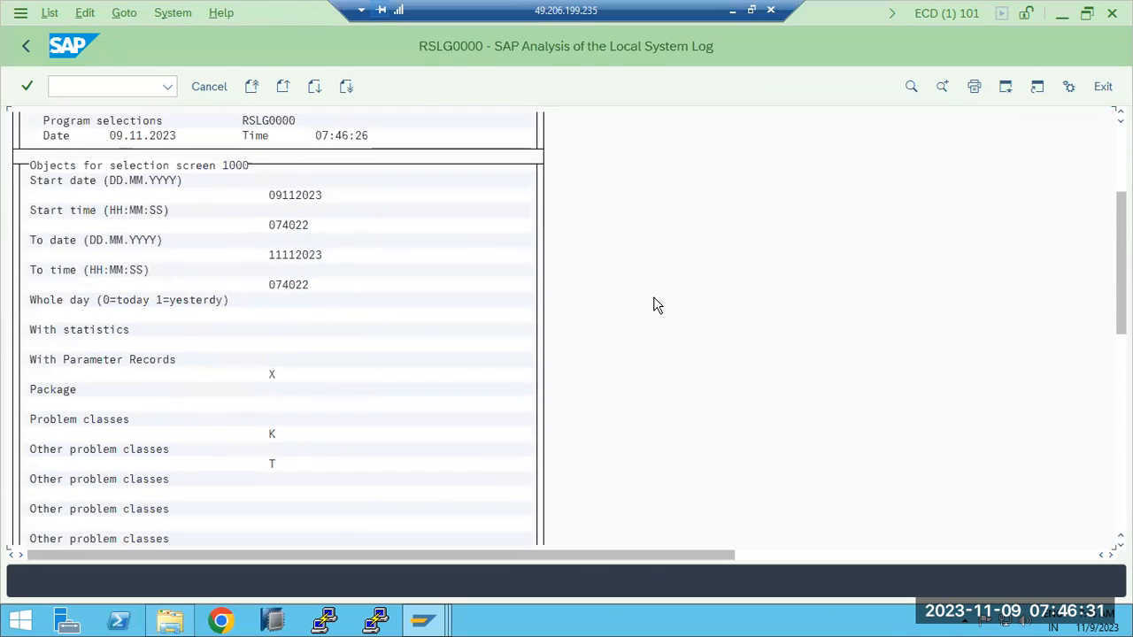
scroll(655, 306, "down", 9)
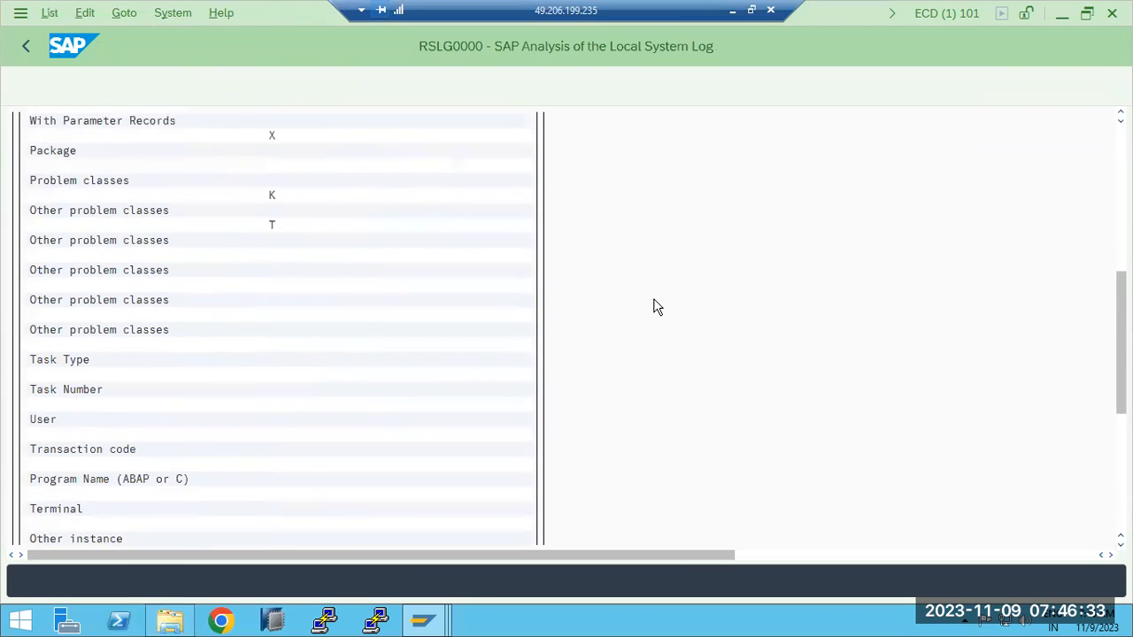
scroll(656, 306, "down", 8)
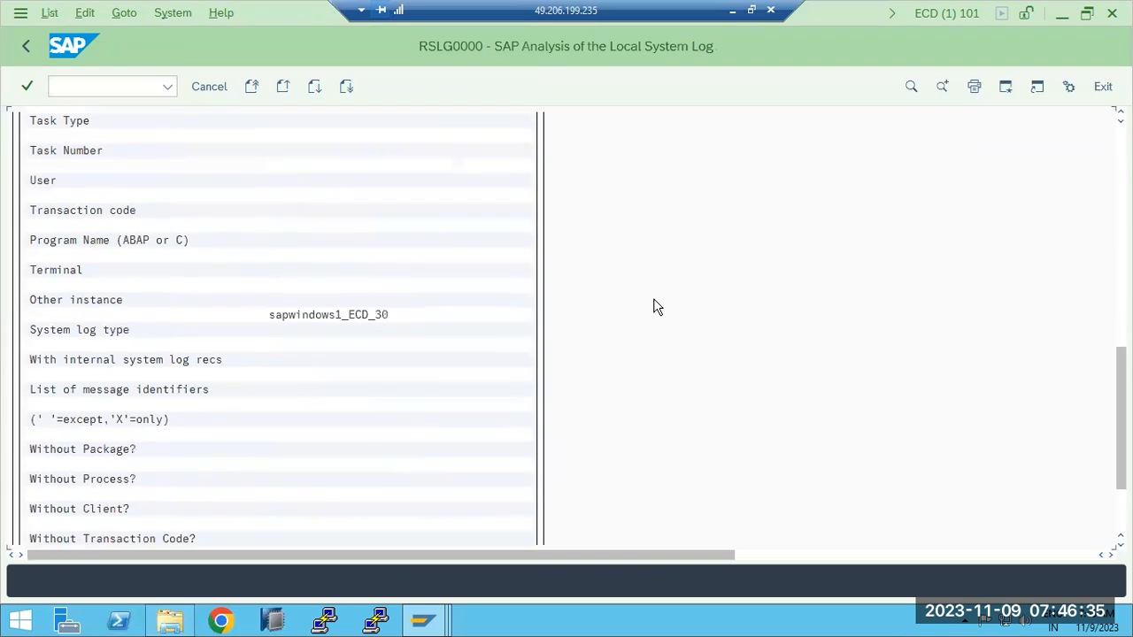
scroll(656, 306, "down", 1)
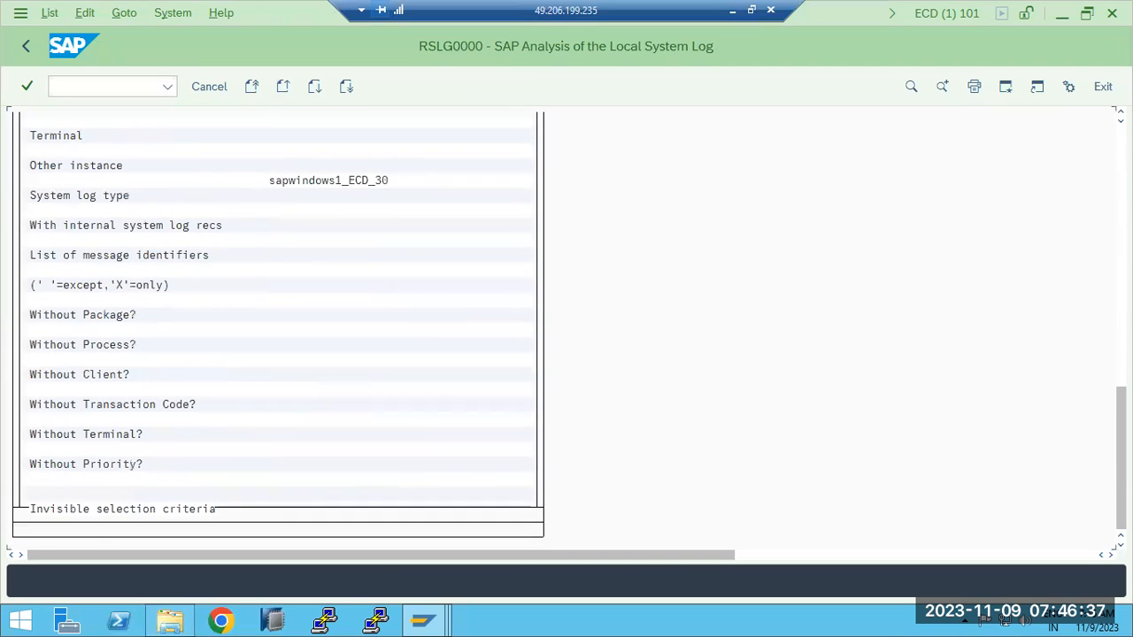
scroll(656, 307, "up", 15)
scroll(961, 162, "up", 13)
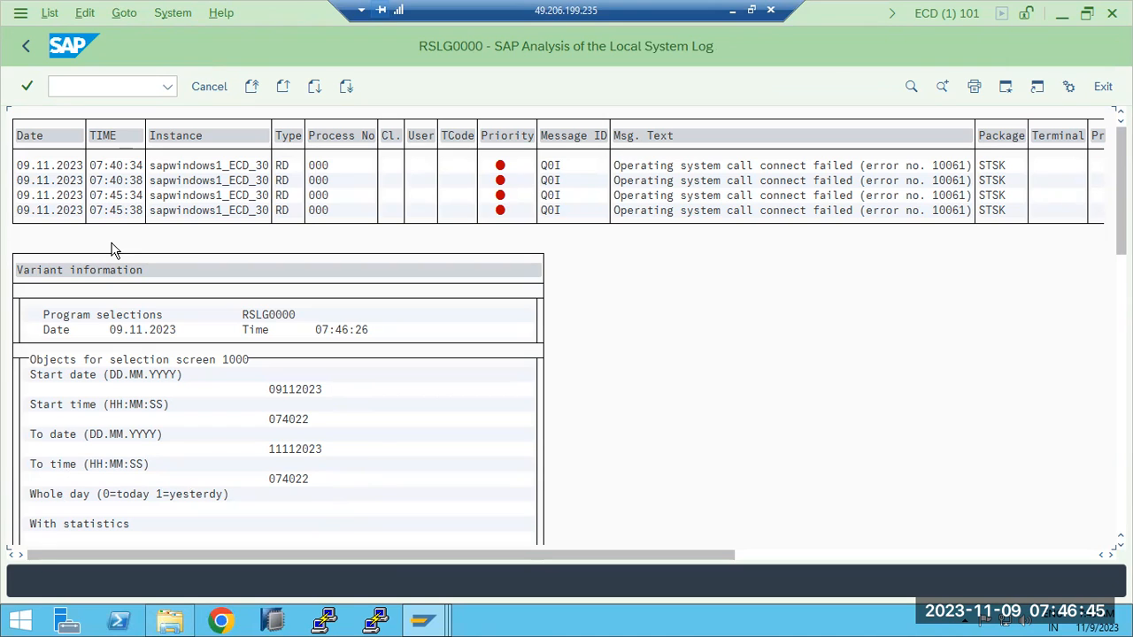
left_click(26, 48)
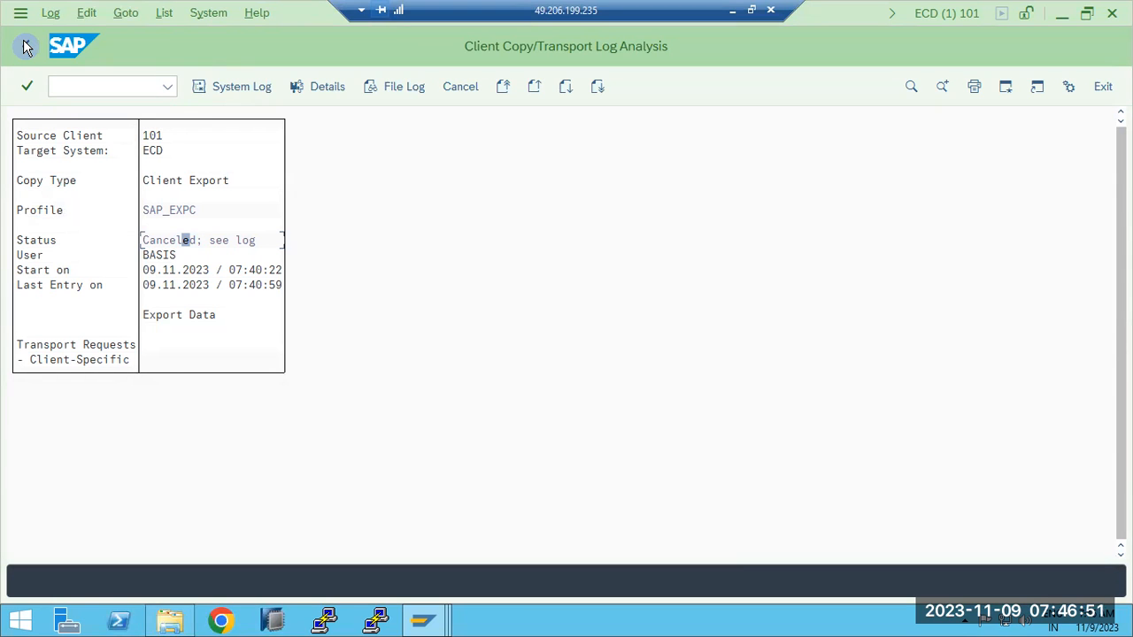
left_click(27, 48)
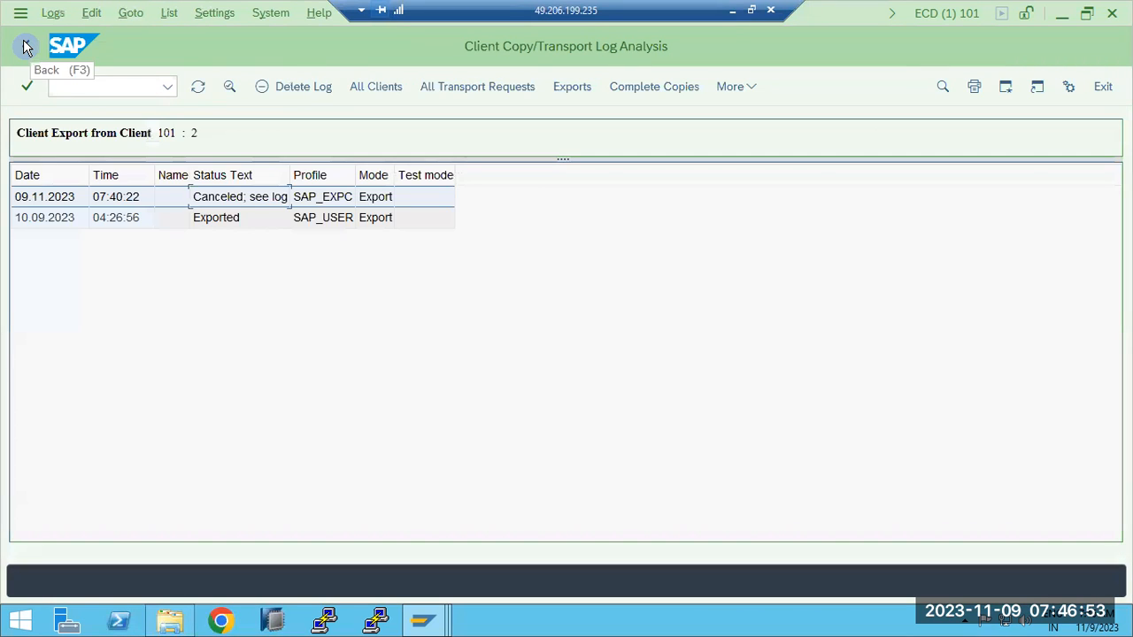
left_click(27, 47)
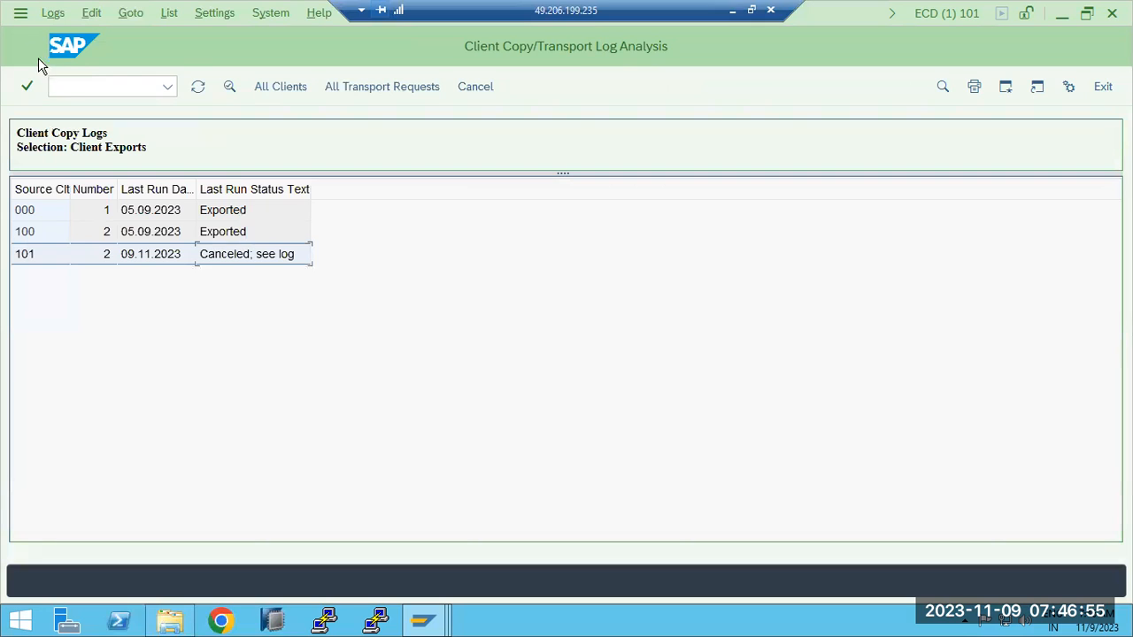
- Try to start the client export from the log analysis with /nscc8, and dismiss the resulting message
left_click(91, 89)
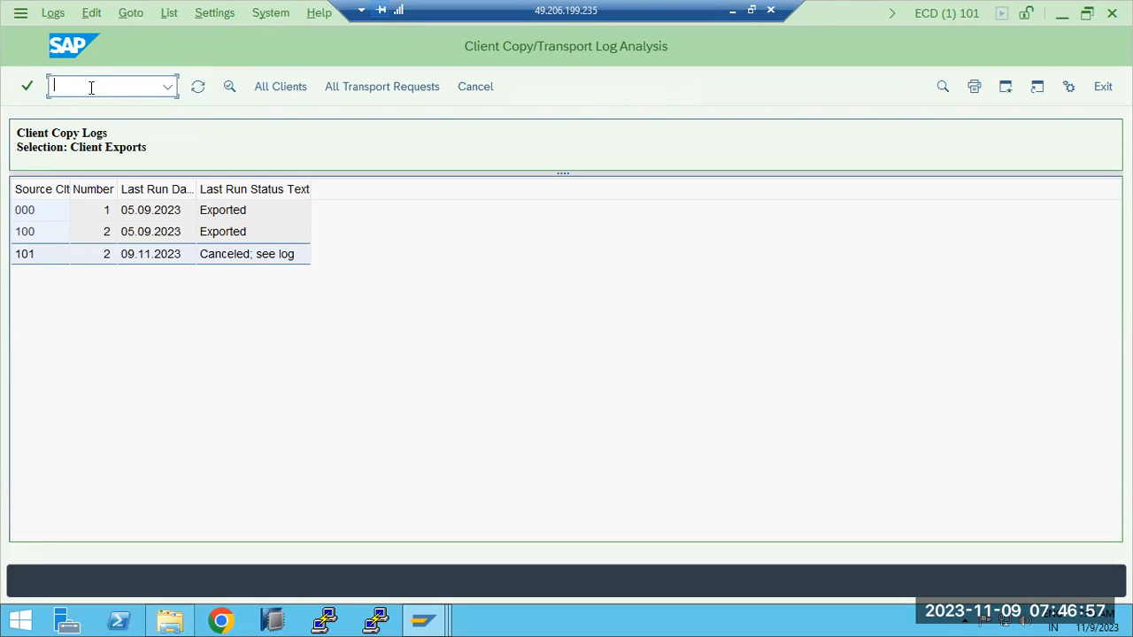
type("/nscc8")
key("Return")
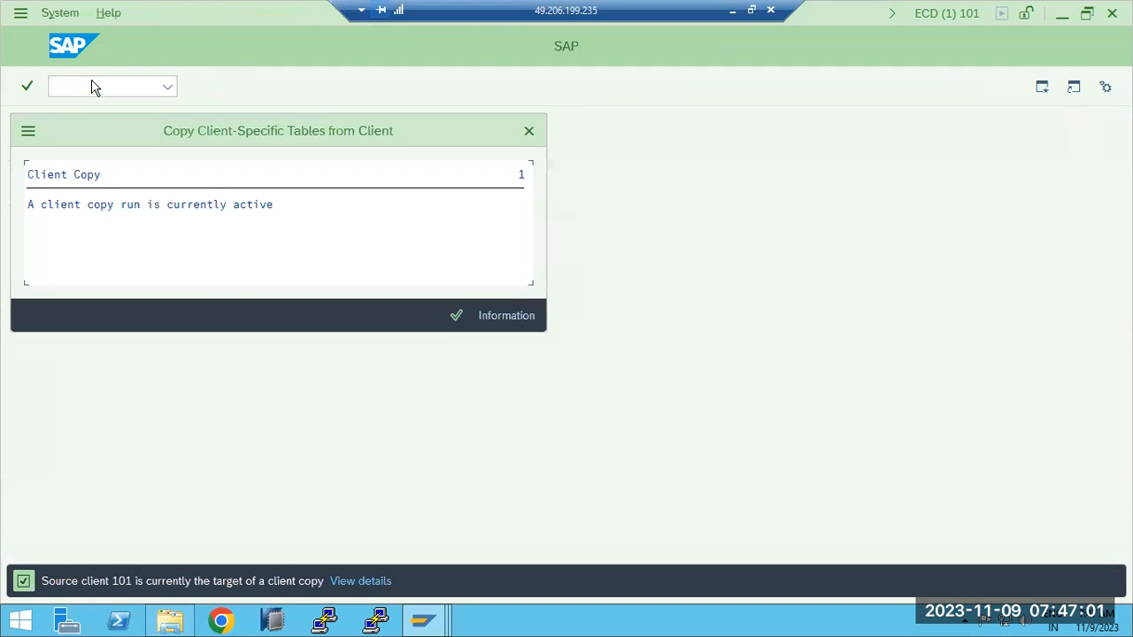
left_click(455, 316)
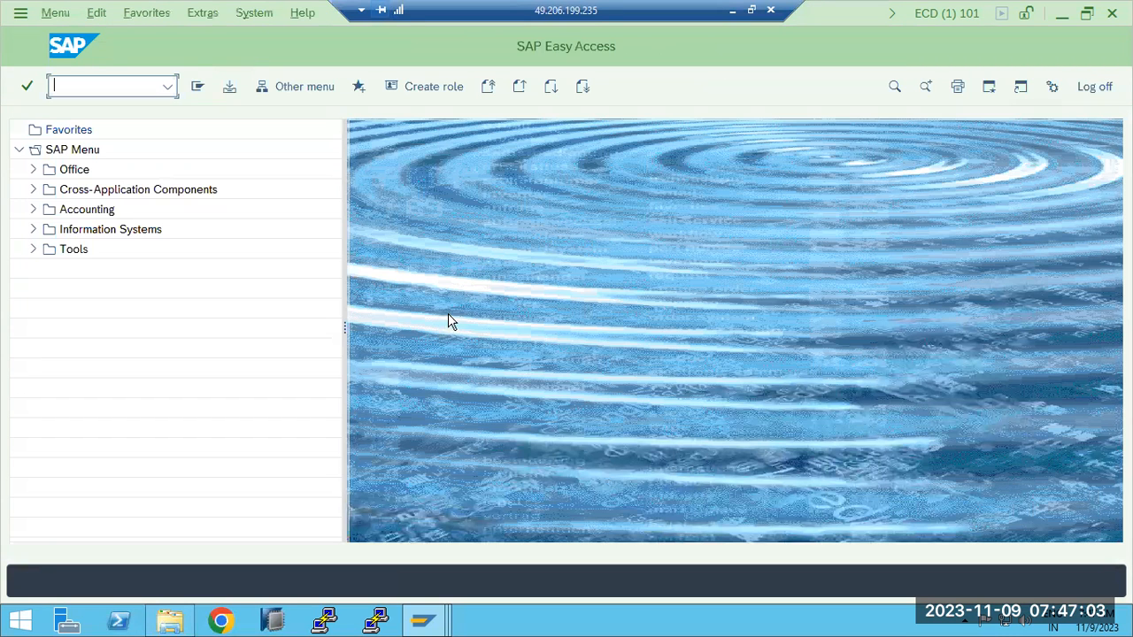
- Switch to File Explorer, view the contents of R900075.ECD from the trans data folder in Notepad, and close it
left_click(170, 620)
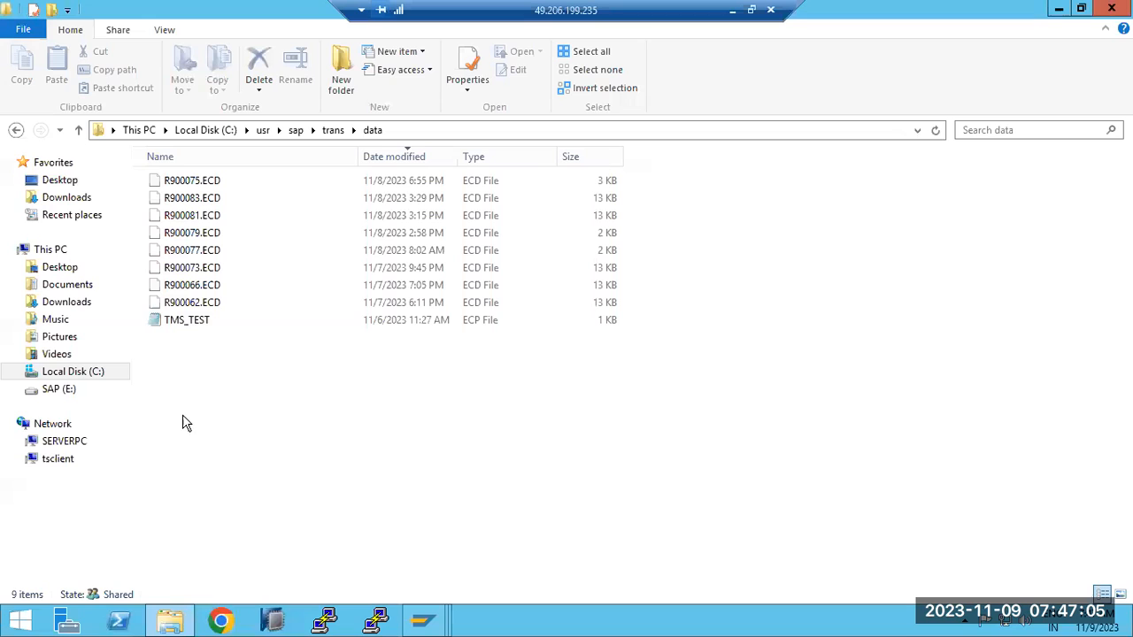
right_click(194, 183)
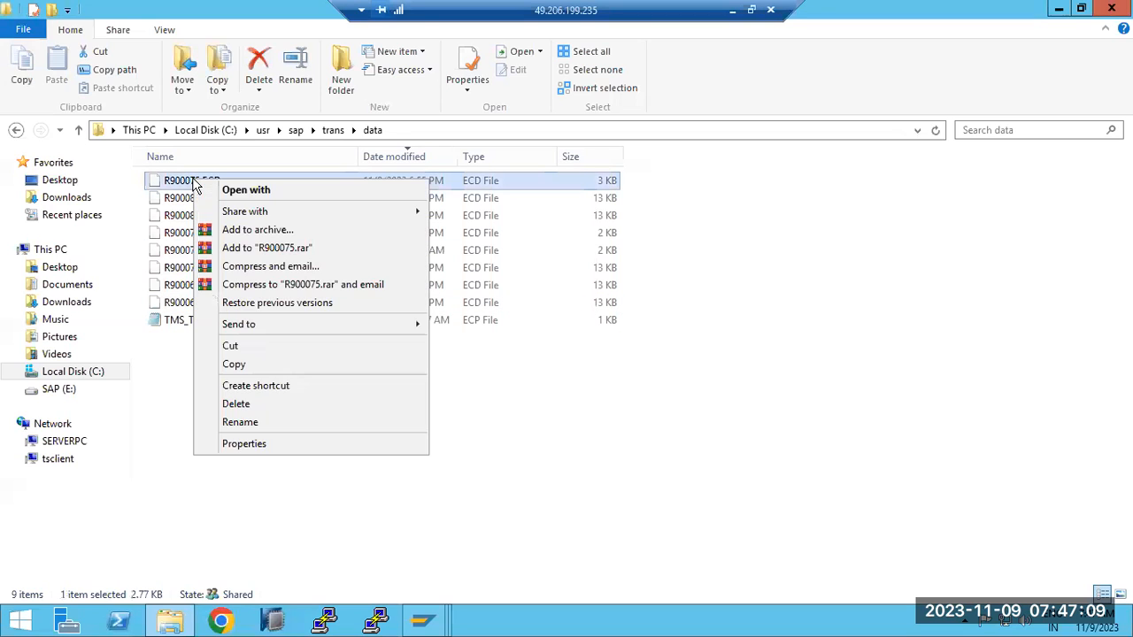
left_click(249, 187)
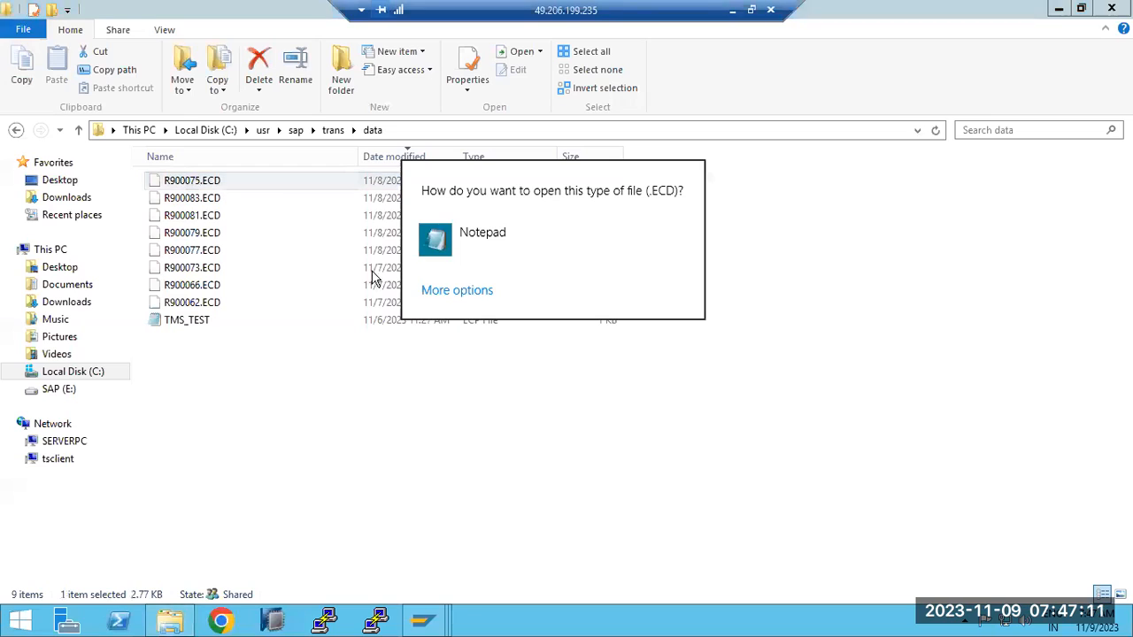
left_click(468, 233)
left_click_drag(152, 199, 593, 567)
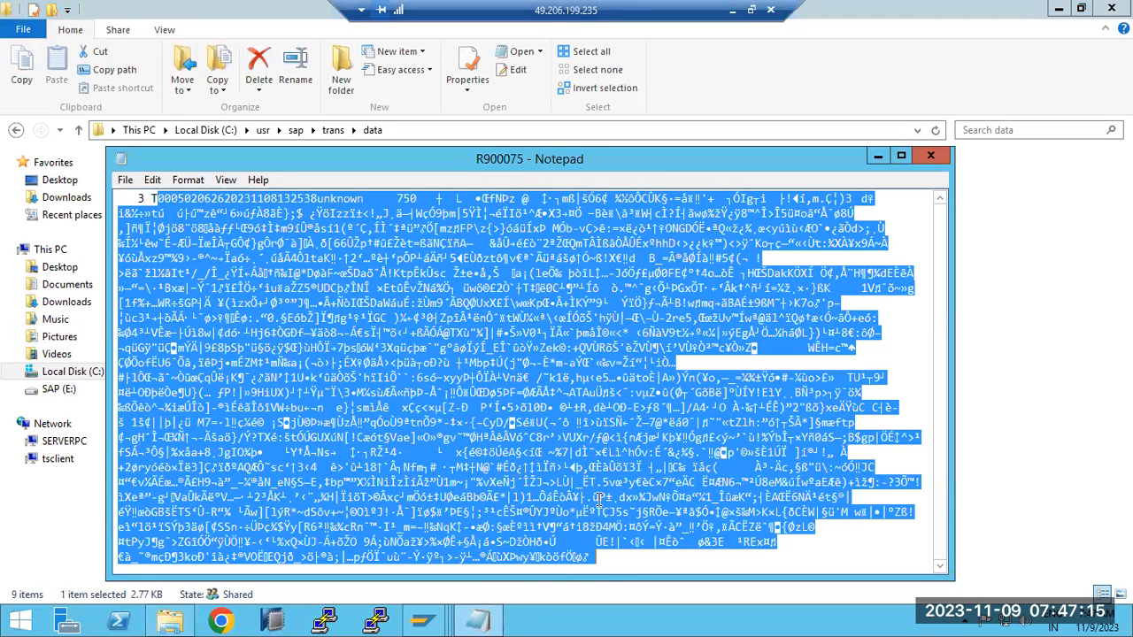
left_click(928, 157)
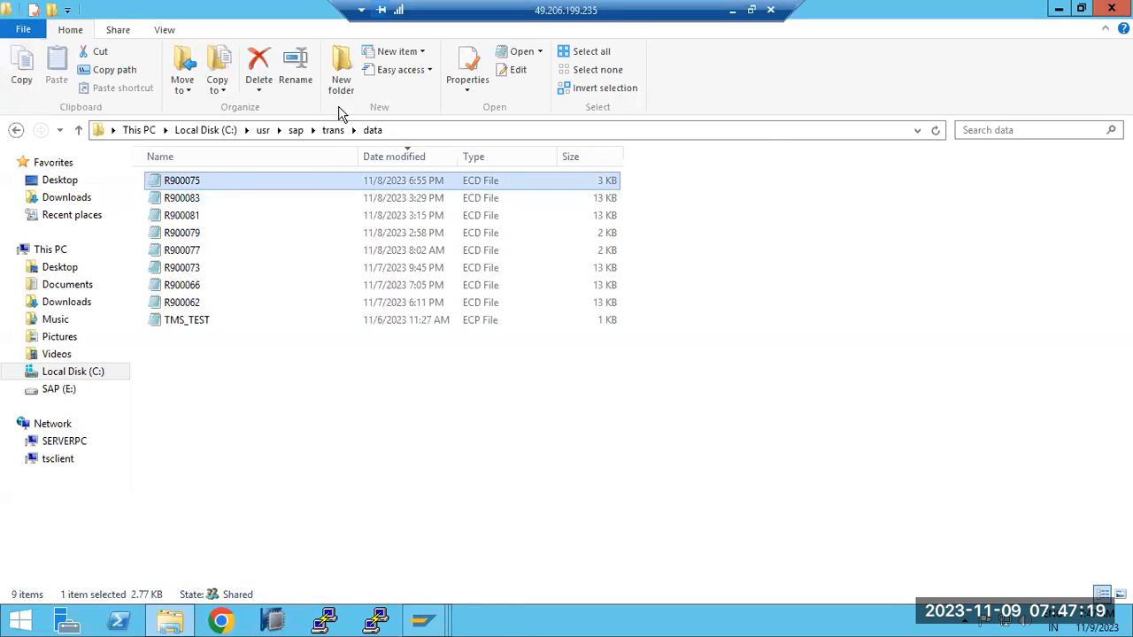
- Return to the data folder through trans, review the encoded text of R900075 again, and close the file
left_click(333, 130)
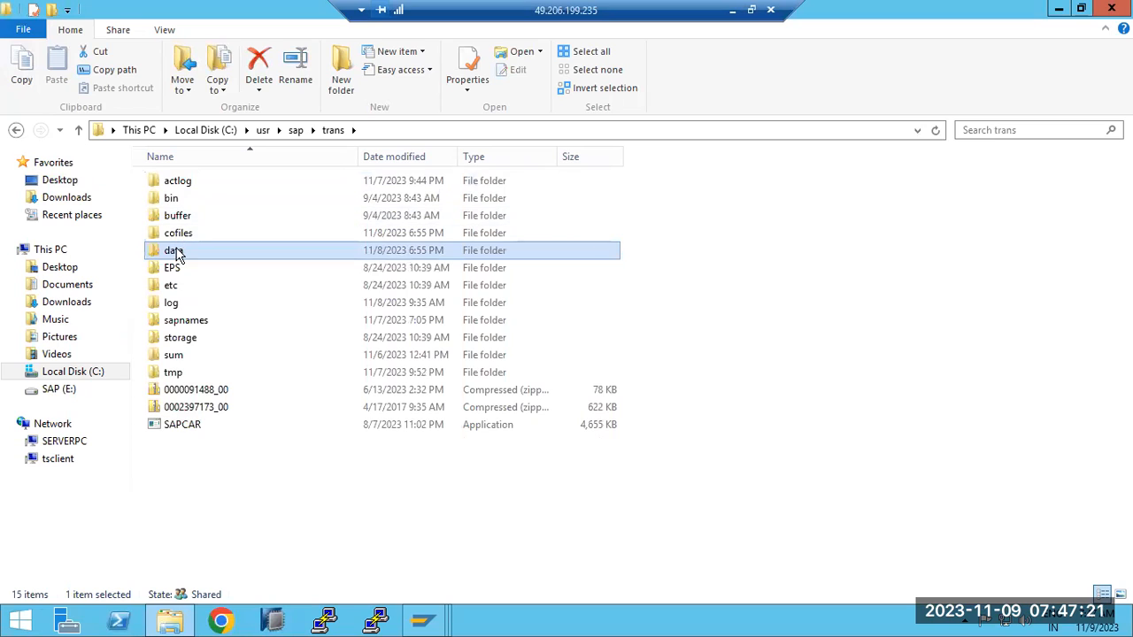
double_click(177, 253)
right_click(181, 183)
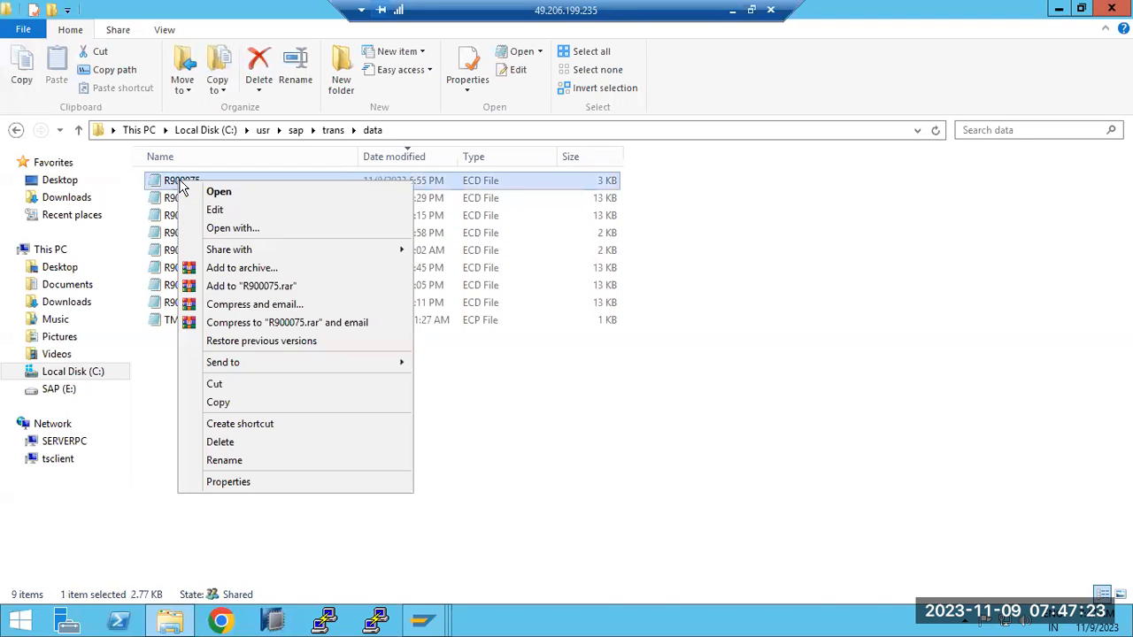
left_click(221, 196)
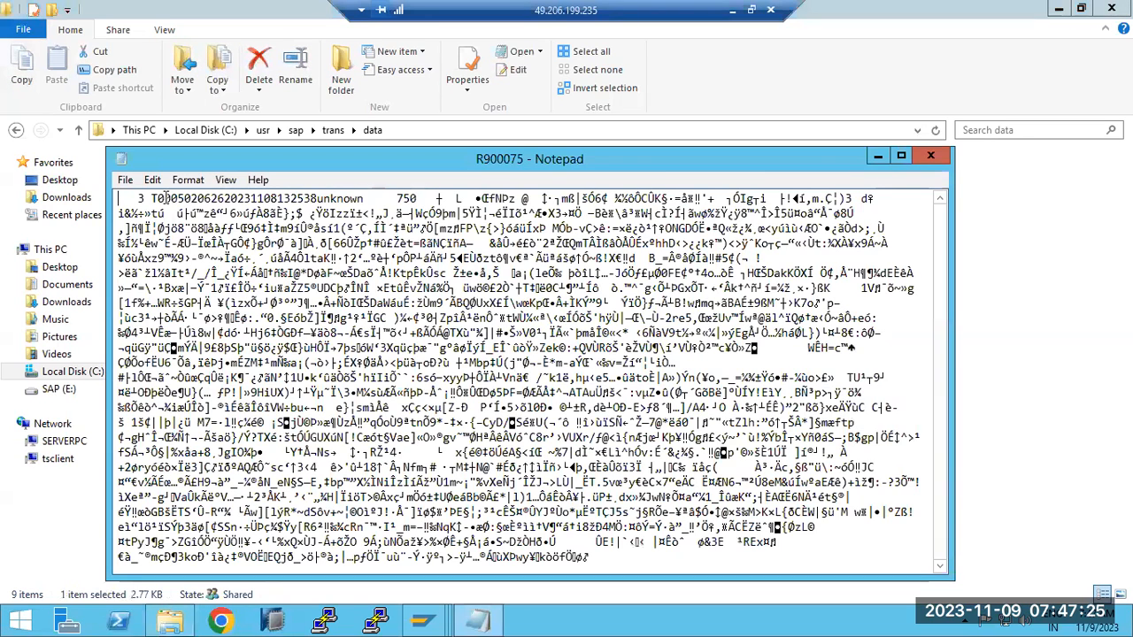
left_click_drag(150, 198, 649, 526)
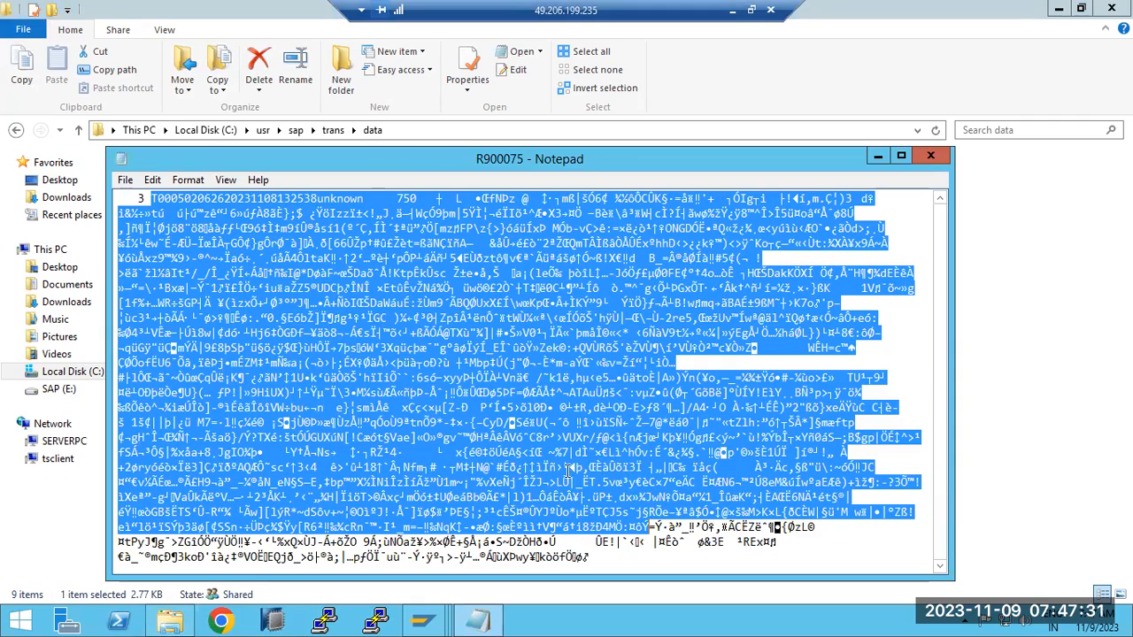
left_click_drag(588, 556, 152, 196)
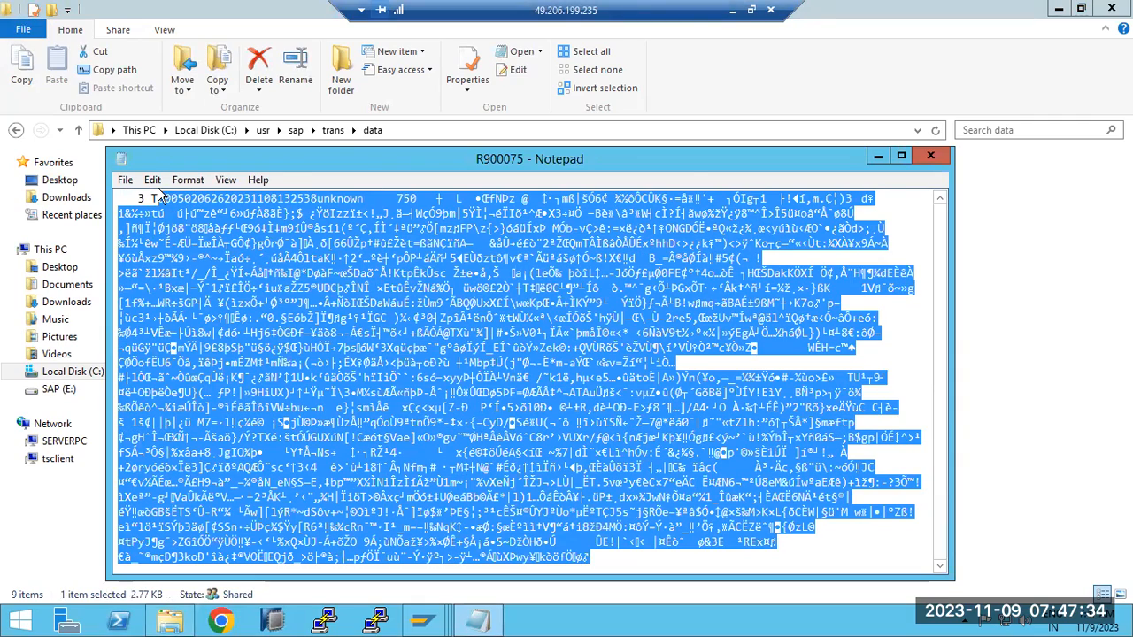
left_click(930, 156)
- Open K900075 from the trans cofiles folder and examine its ECD and ECP transport step entries
left_click(200, 201)
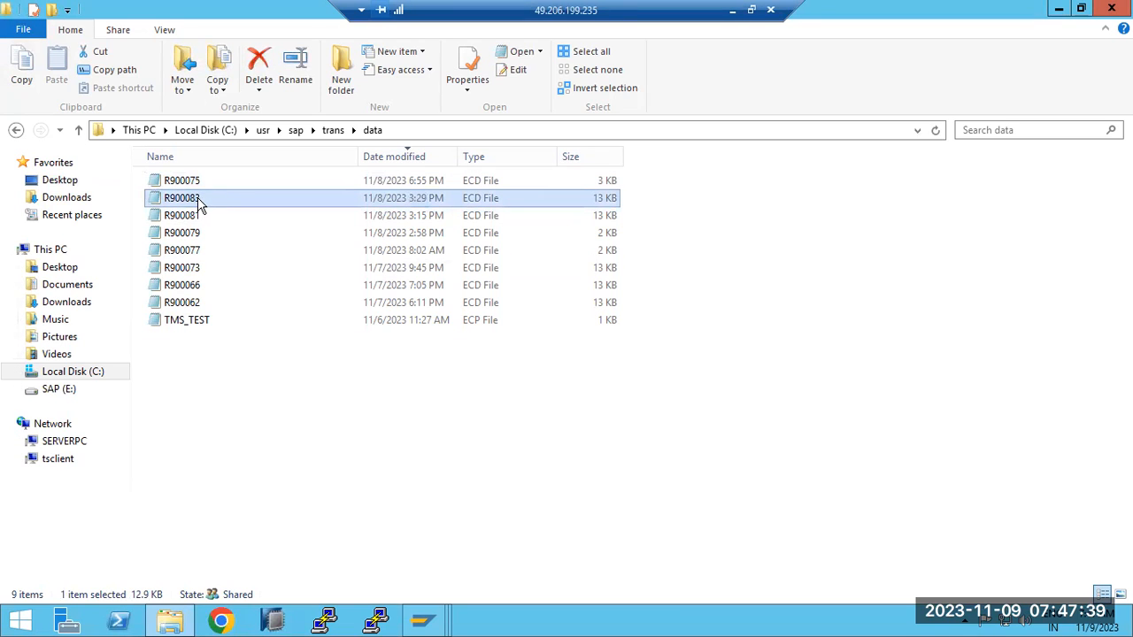
left_click(333, 130)
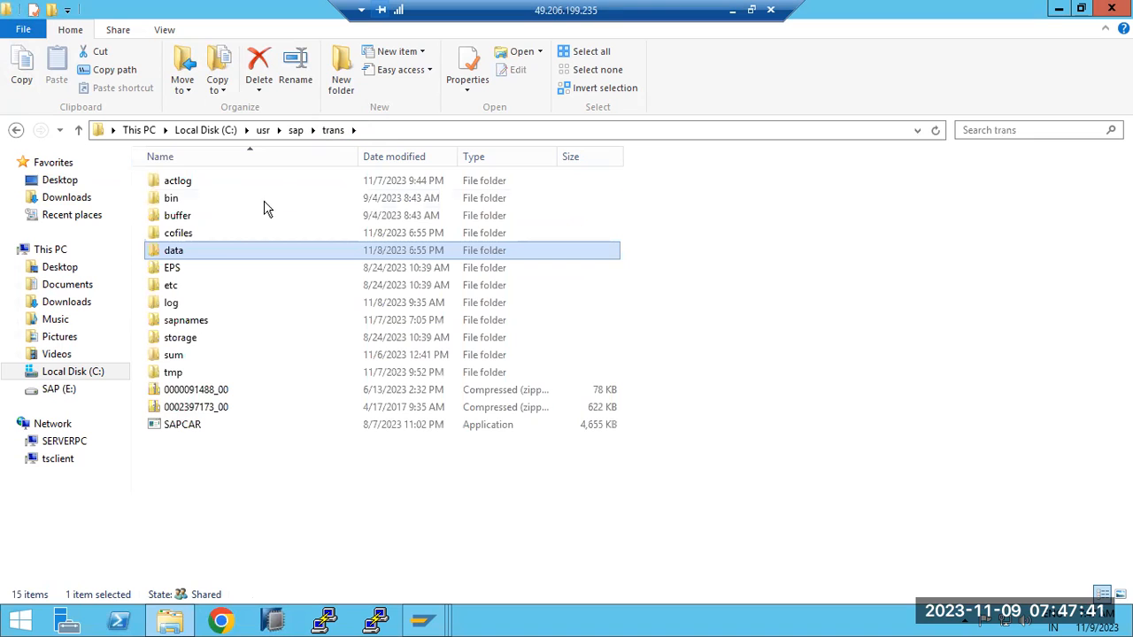
double_click(186, 232)
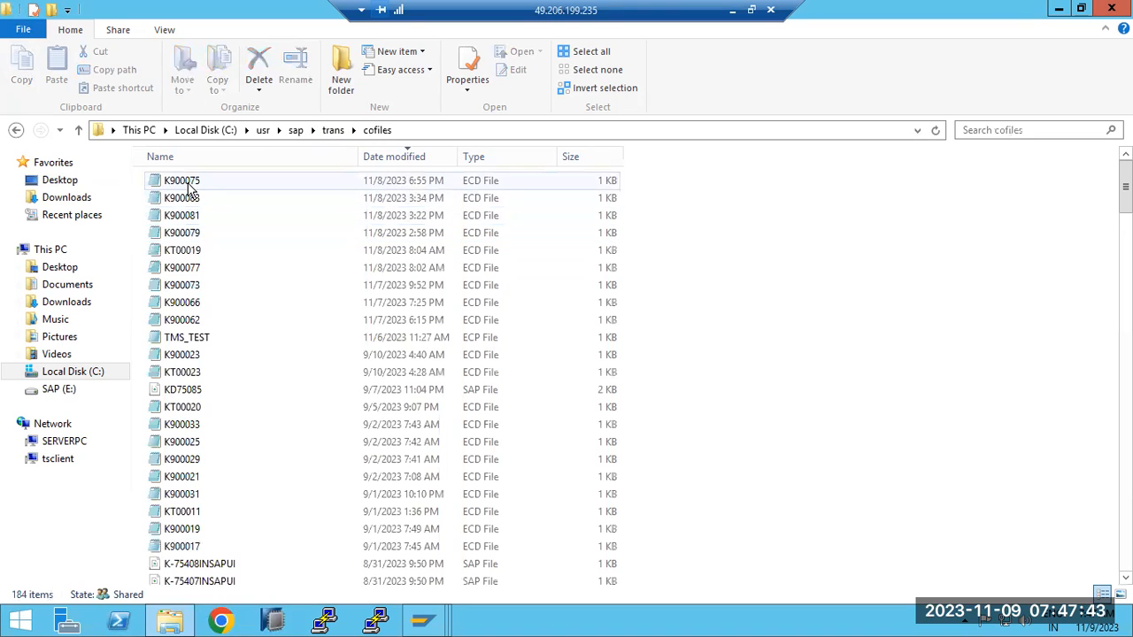
double_click(187, 184)
left_click_drag(318, 244, 405, 277)
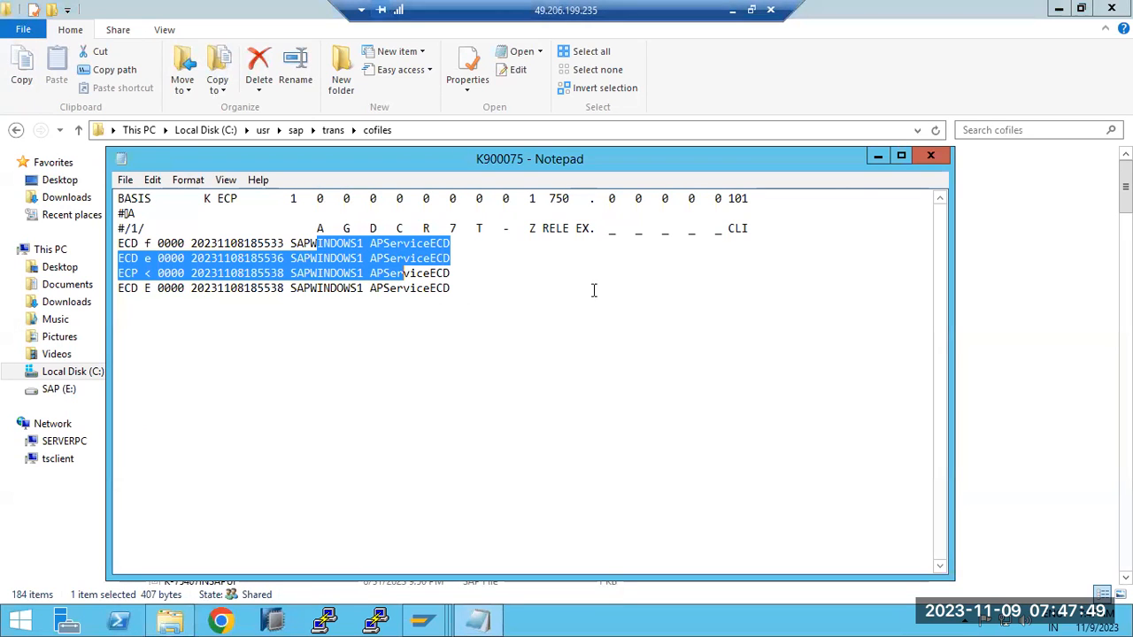
- Close K900075, examine the transport step entries of K900079 in the cofiles folder, and return to the trans data folder
left_click(909, 159)
double_click(199, 232)
left_click_drag(203, 228, 423, 317)
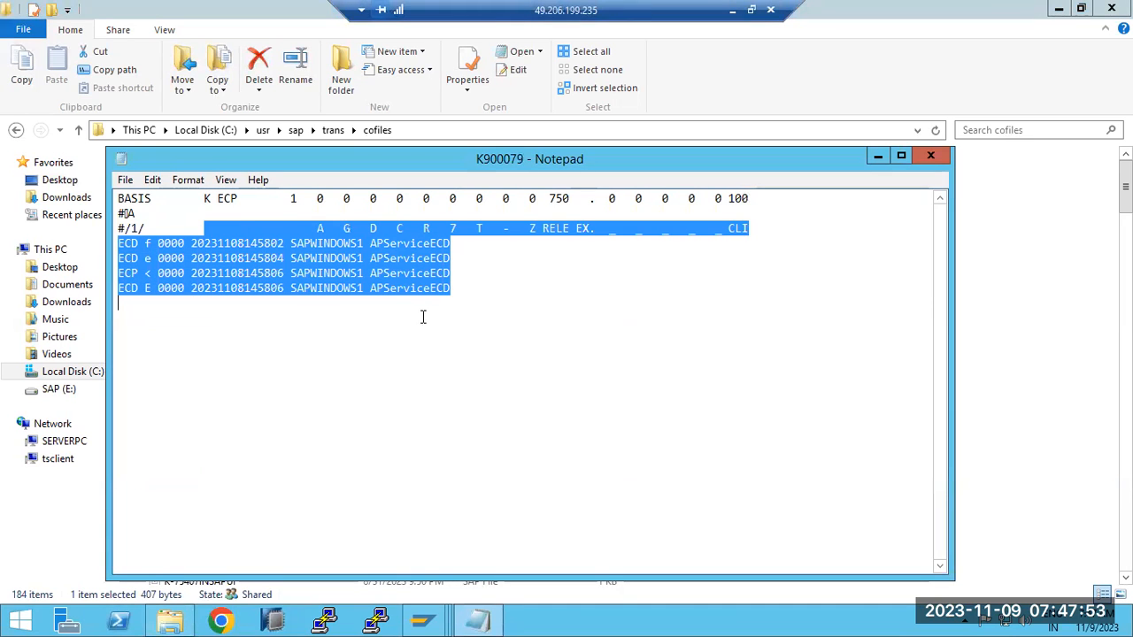
left_click(931, 156)
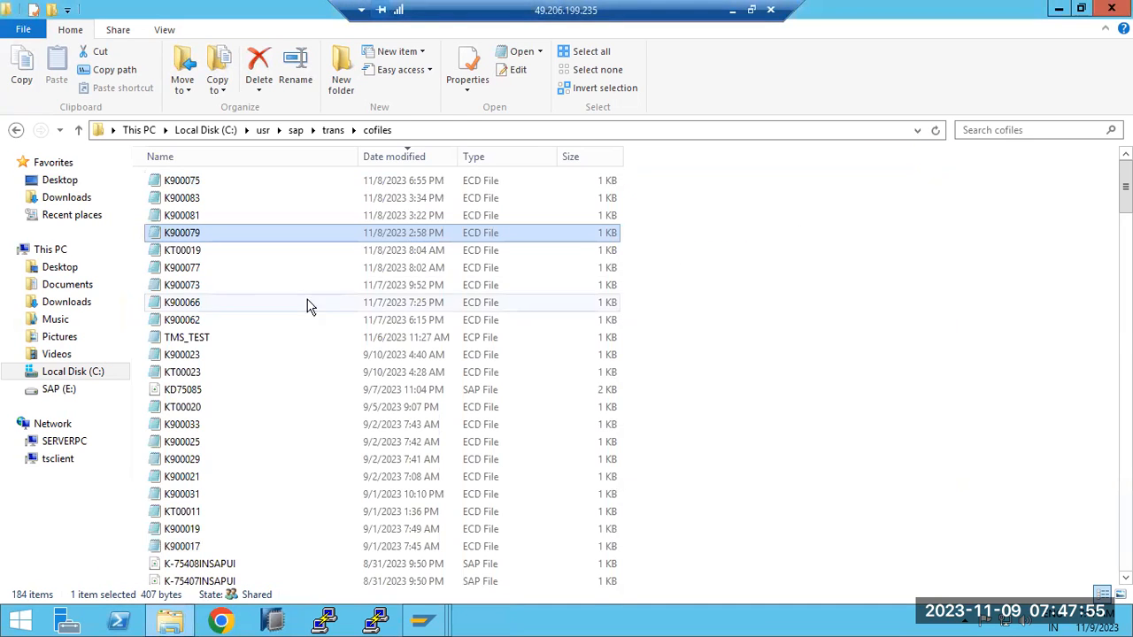
left_click(333, 131)
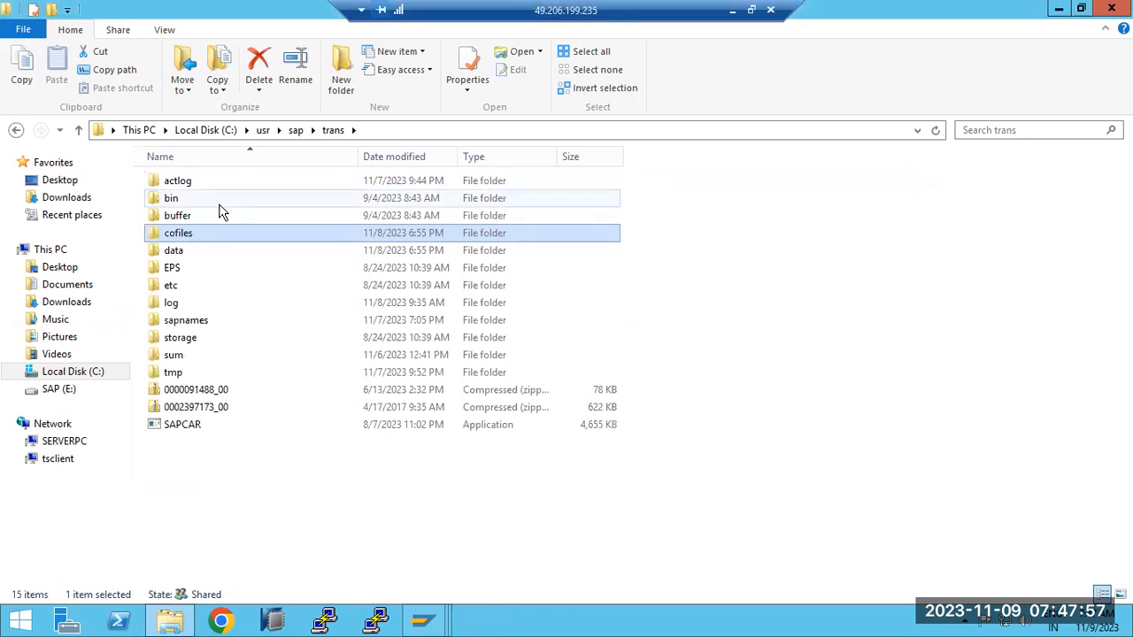
double_click(173, 254)
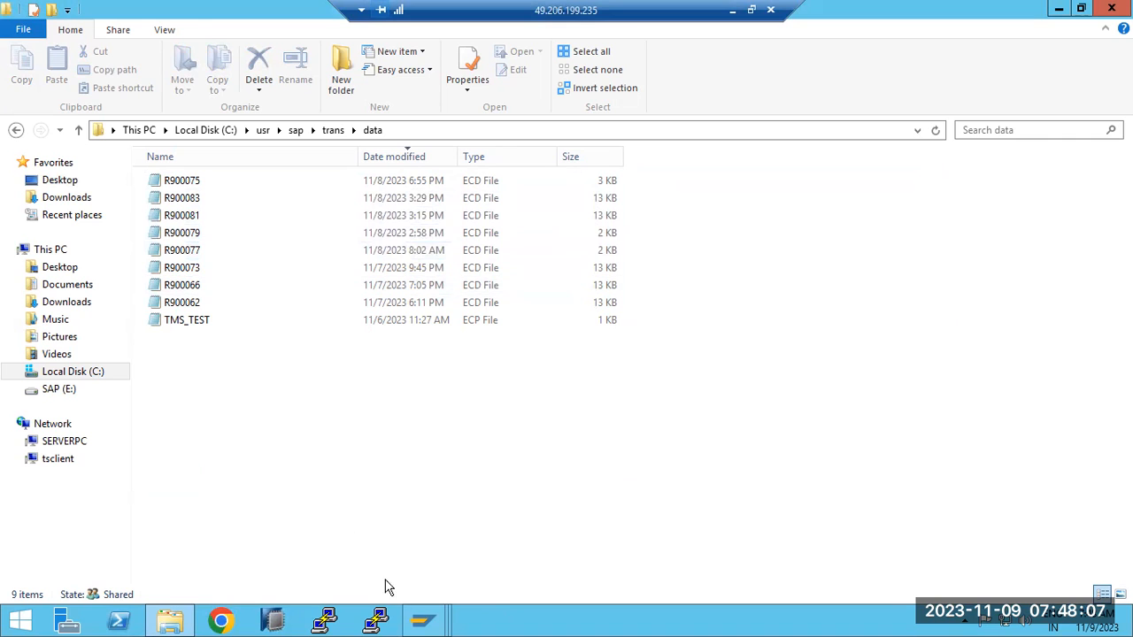
- Switch to the SAP ECD client 101 session and open the job selection with transaction sm37
mouse_move(418, 620)
left_click(366, 539)
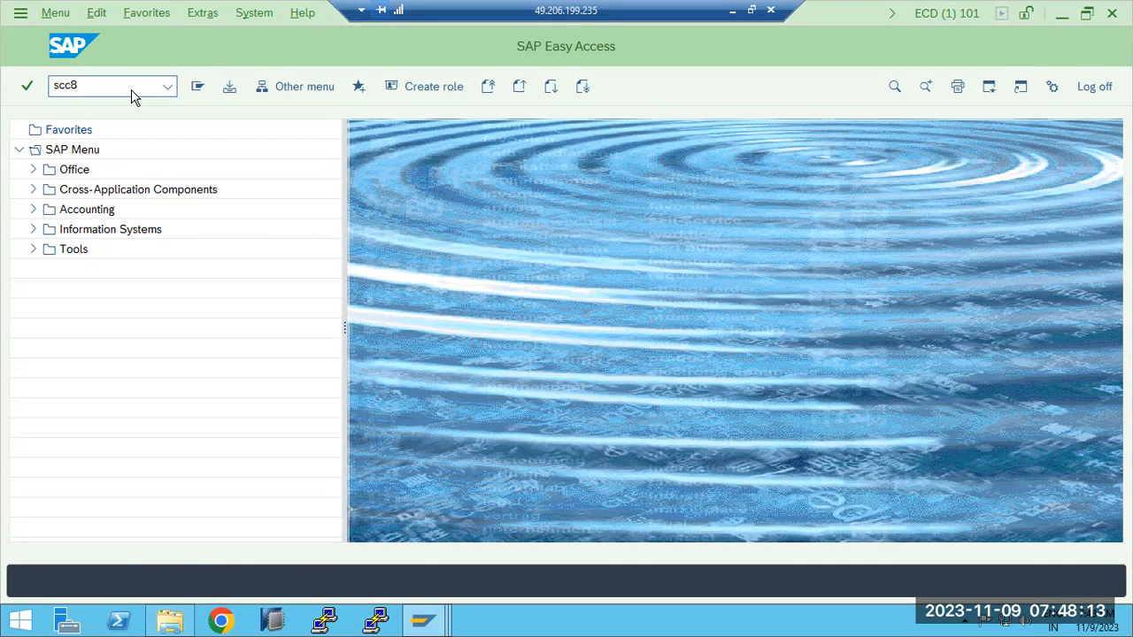
key("Return")
key("Return")
type("sm37")
key("Return")
- Set the job selection's user name to * and list the background jobs of all users
left_click(169, 151)
type("a*")
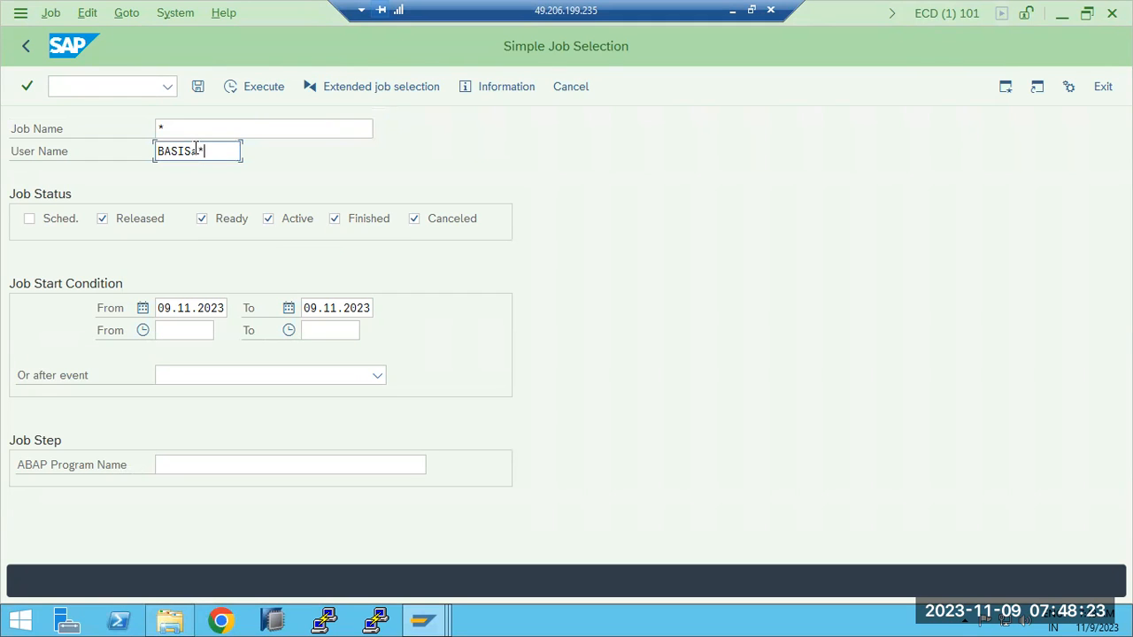
key("BackSpace")
key("BackSpace")
key("BackSpace")
key("BackSpace")
key("BackSpace")
key("BackSpace")
type("*")
left_click(245, 84)
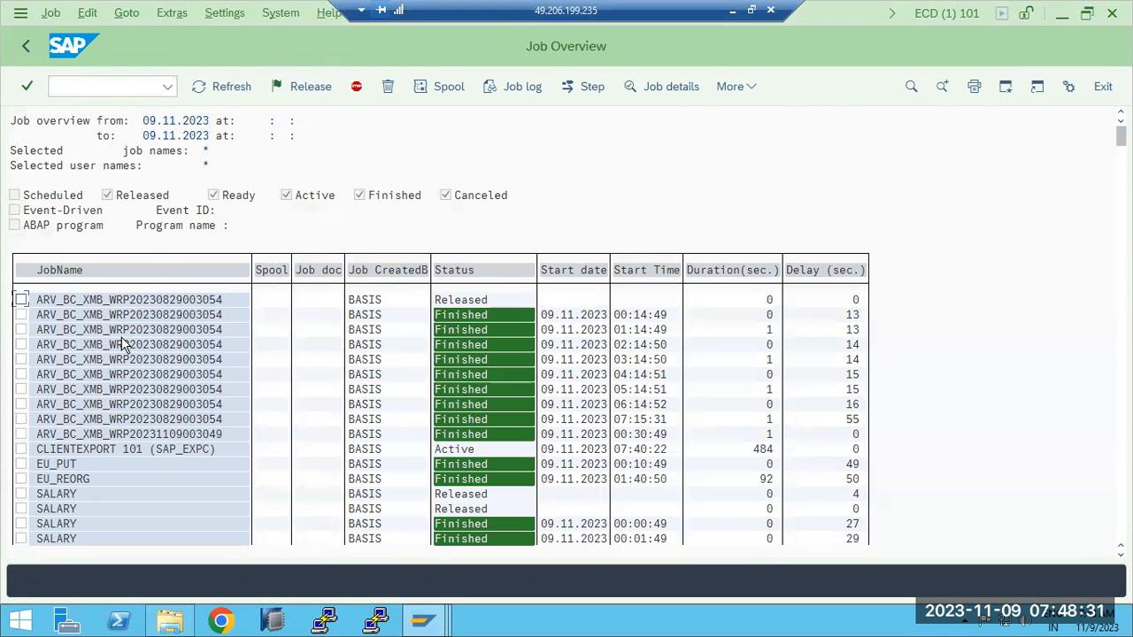
- Cancel the active CLIENTEXPORT 101 (SAP_EXPC) job and refresh the job overview
left_click(119, 449)
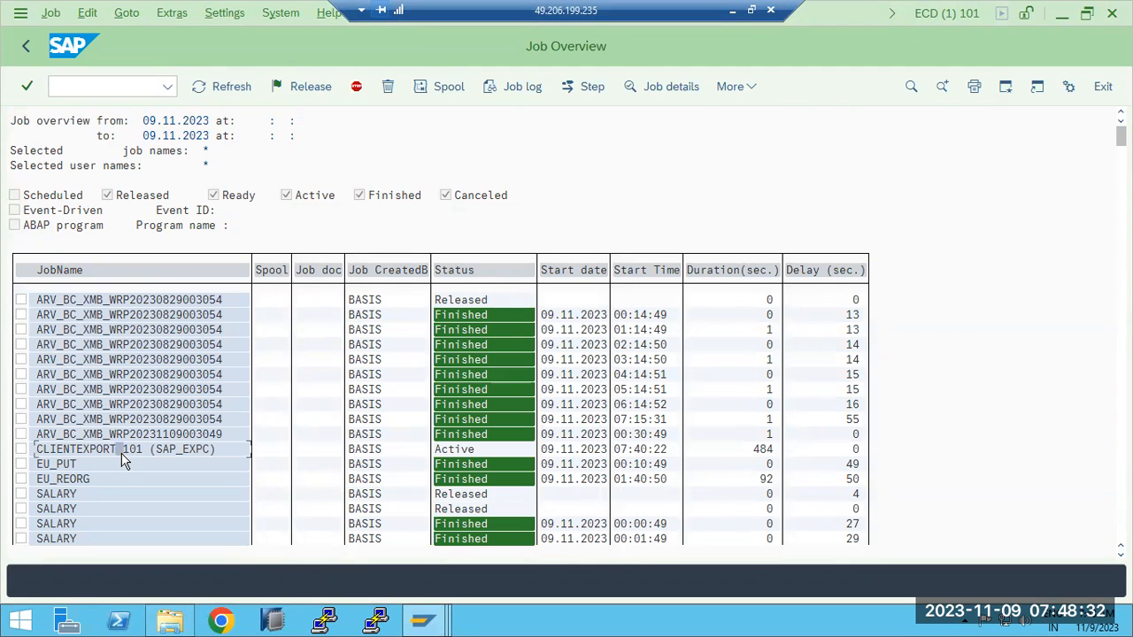
left_click(22, 449)
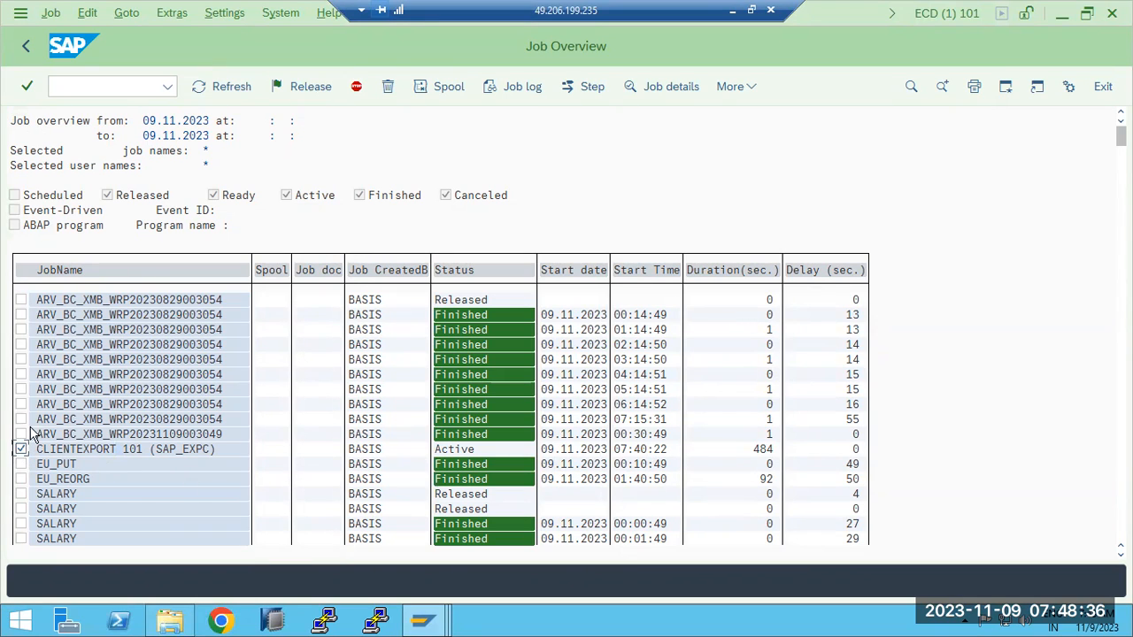
left_click(52, 13)
left_click(79, 60)
left_click(232, 88)
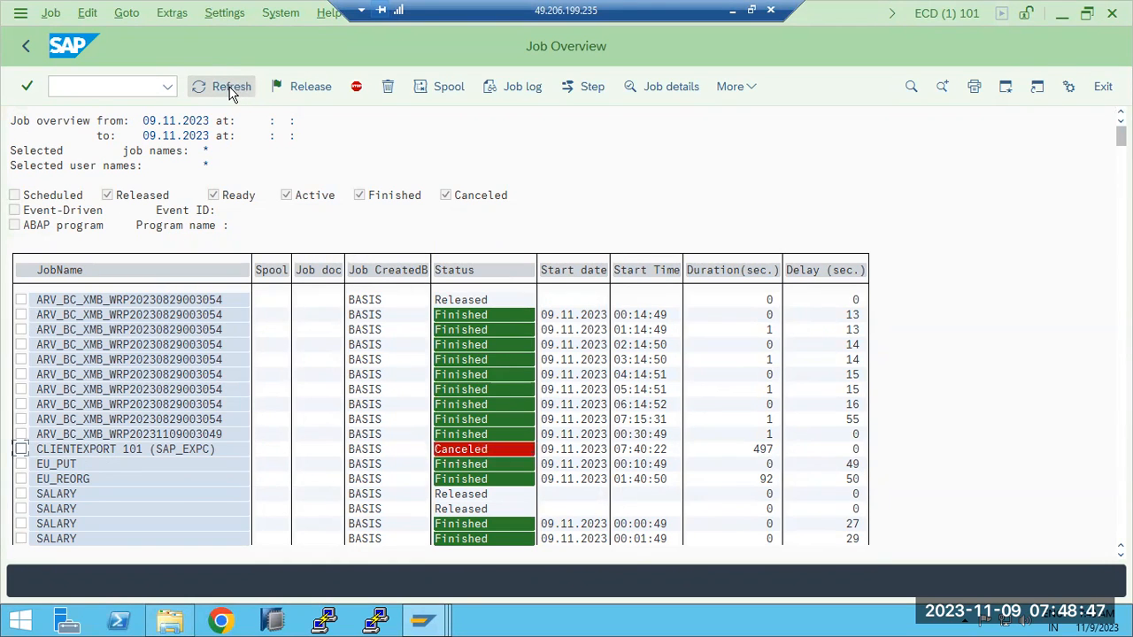
left_click(107, 451)
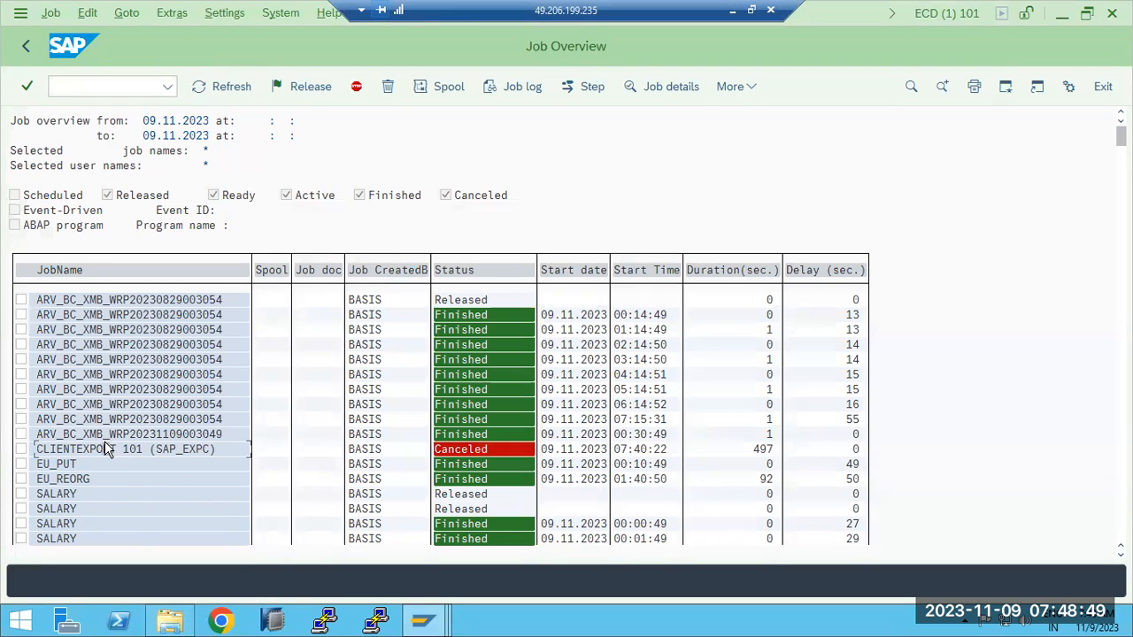
scroll(125, 473, "down", 1)
scroll(122, 475, "down", 6)
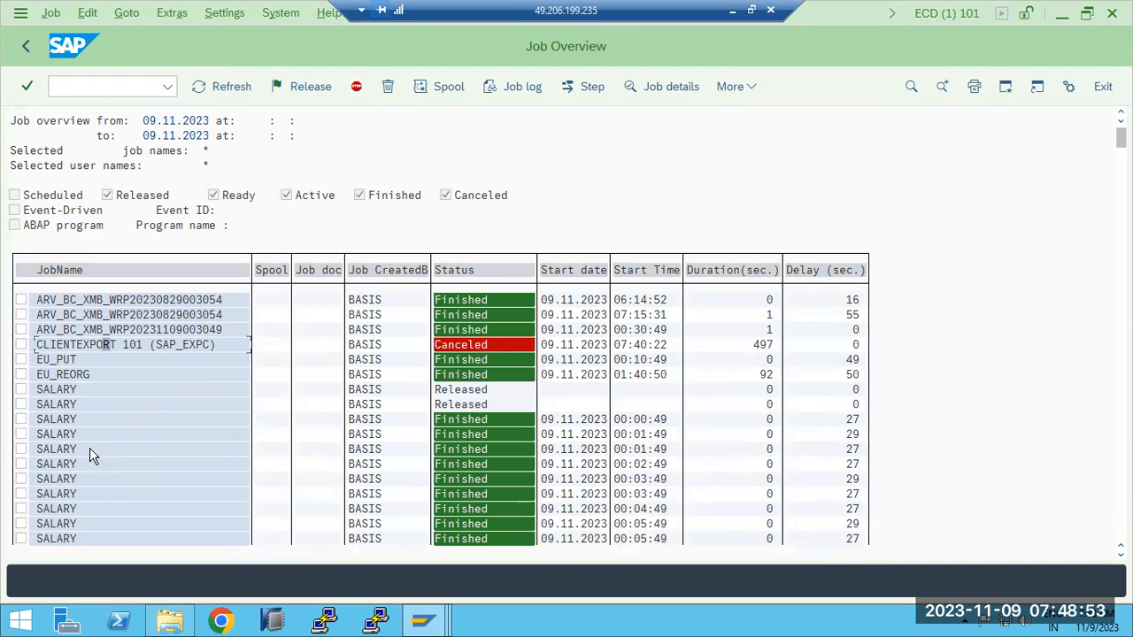
left_click(93, 330)
left_click(503, 87)
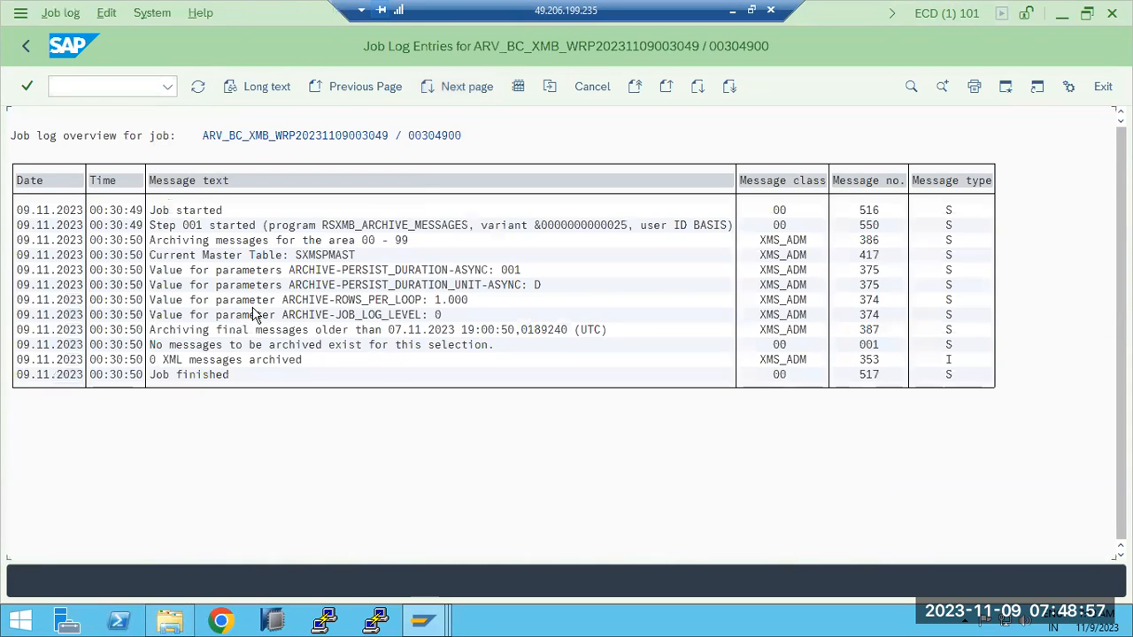
left_click(218, 240)
left_click(417, 299)
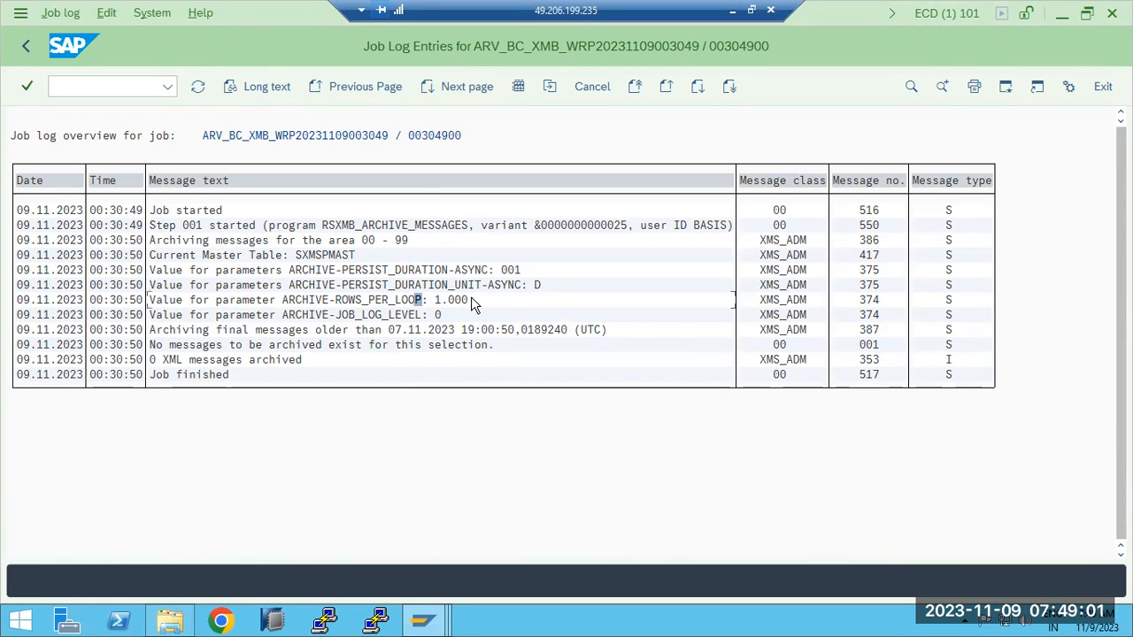
left_click(25, 47)
left_click(25, 48)
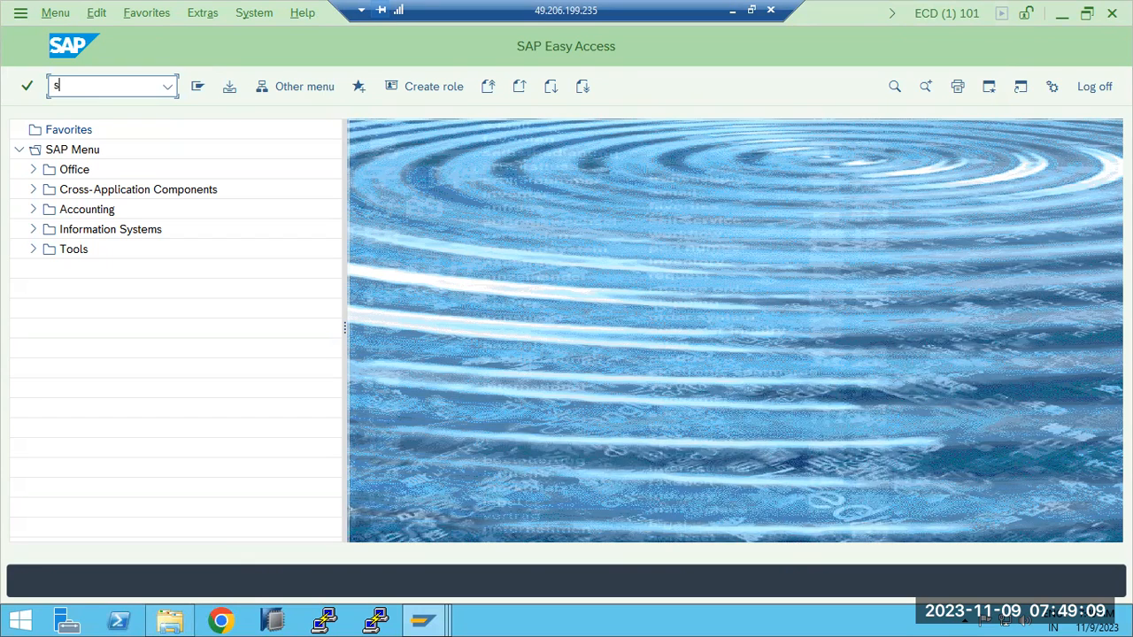
- Open the client export with transaction scc8 and choose the SAP_USER profile
type("scc8")
key("Return")
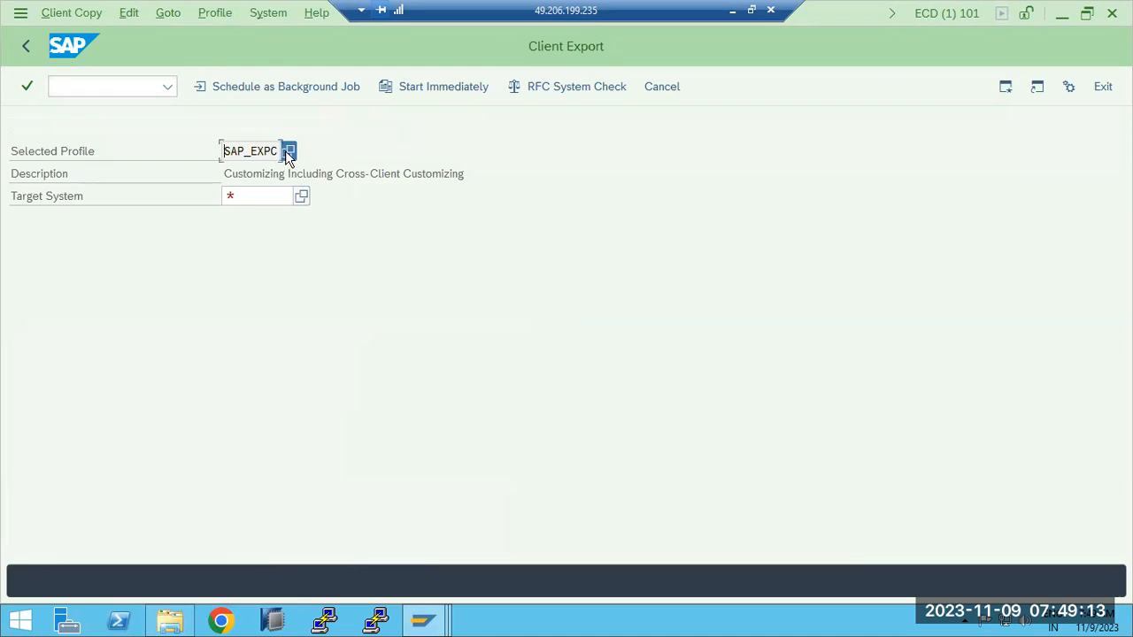
left_click(287, 151)
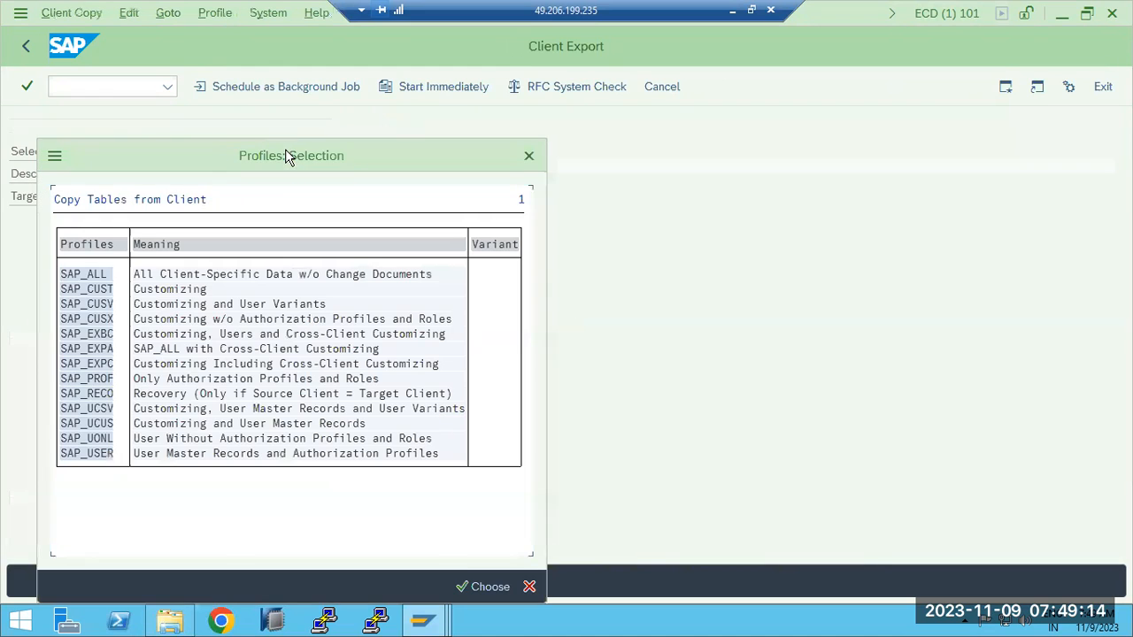
double_click(96, 454)
- Check the available transport target groups, and set ECP as the target system of the client export
left_click(301, 197)
left_click(294, 280)
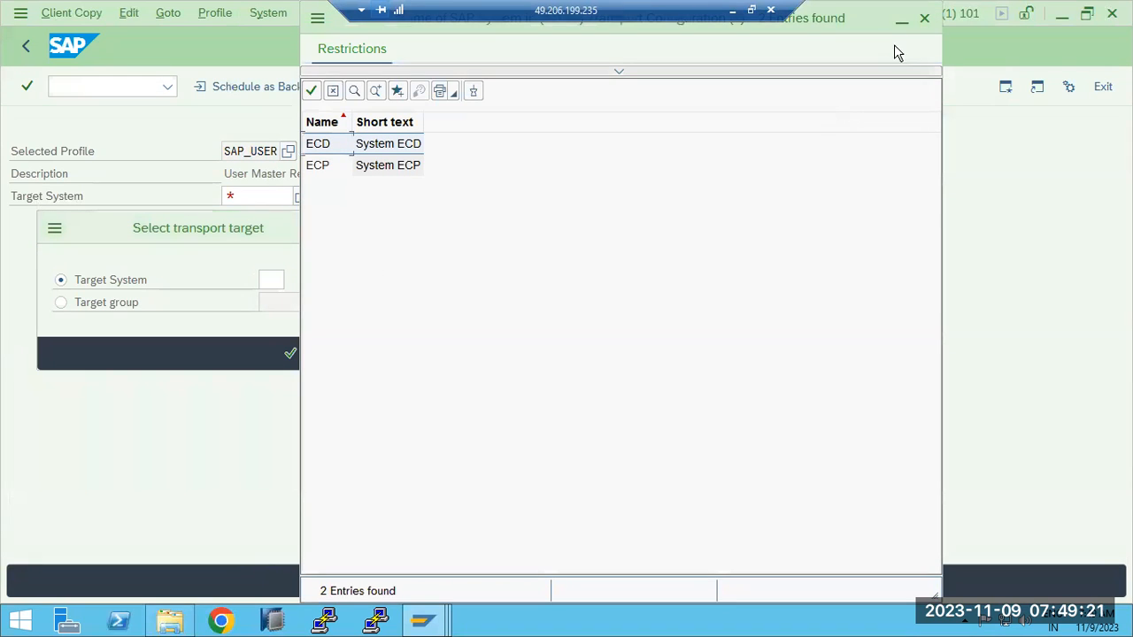
left_click(924, 18)
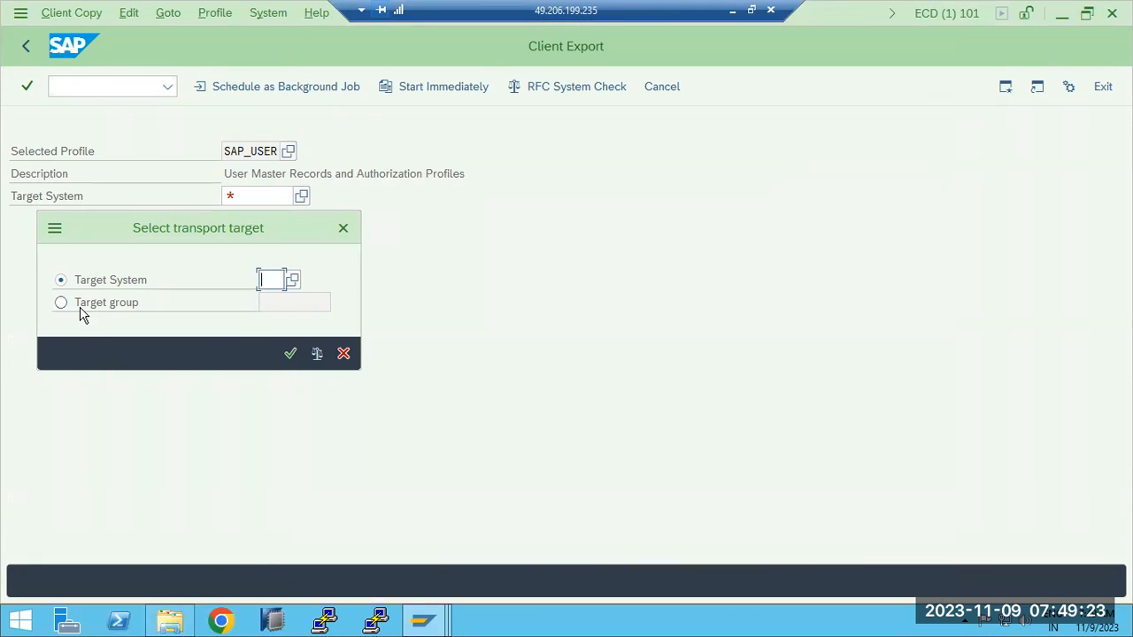
left_click(99, 310)
left_click(340, 303)
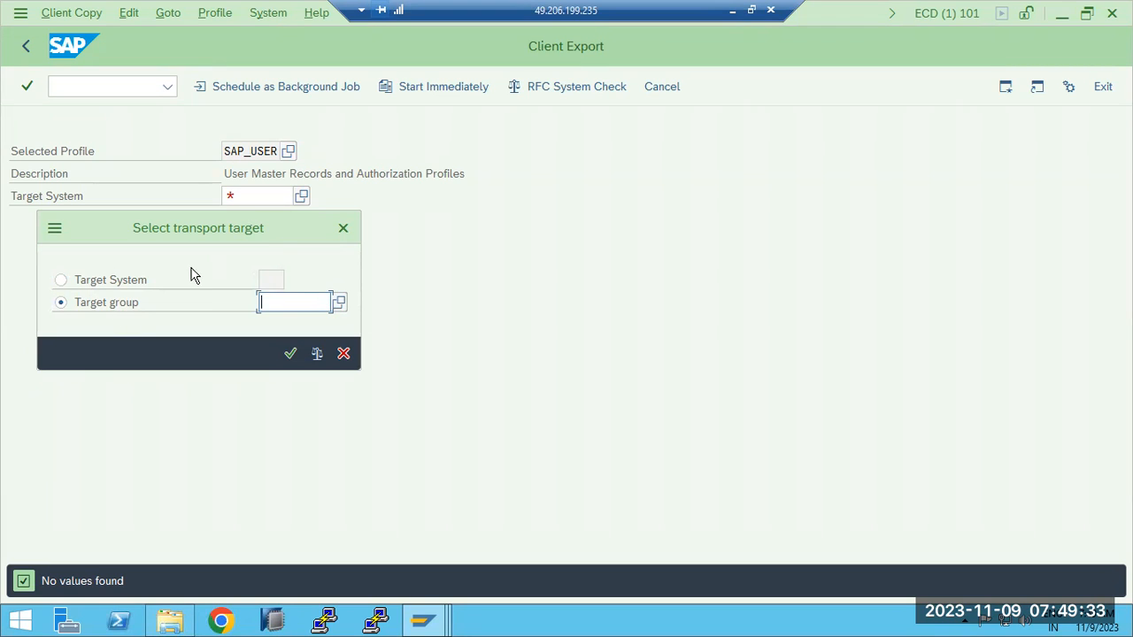
left_click(137, 283)
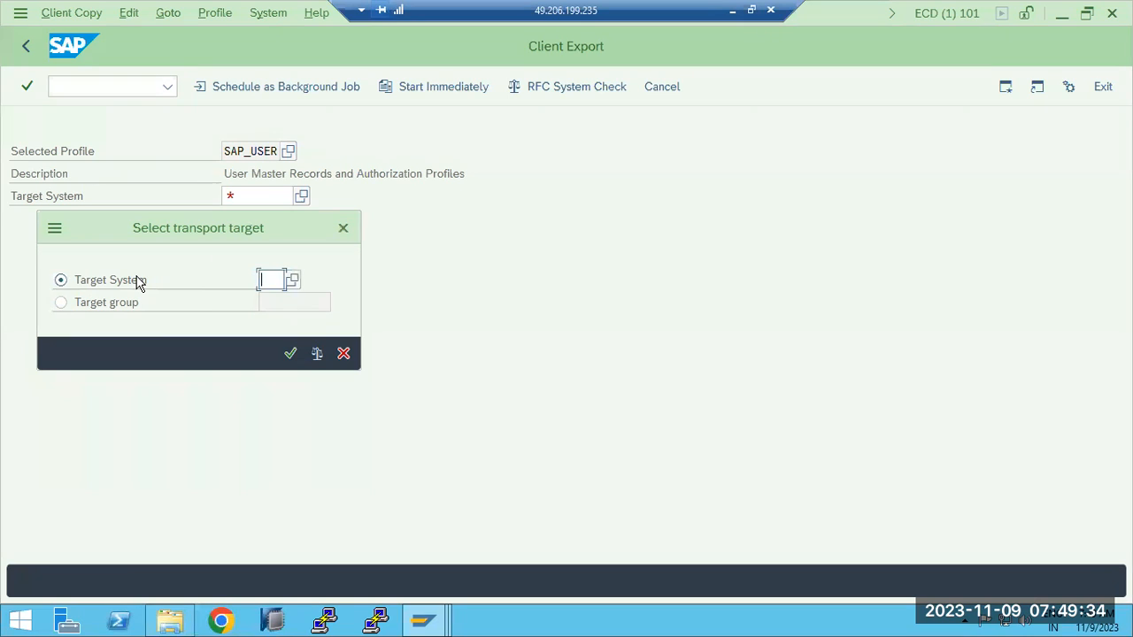
left_click(293, 279)
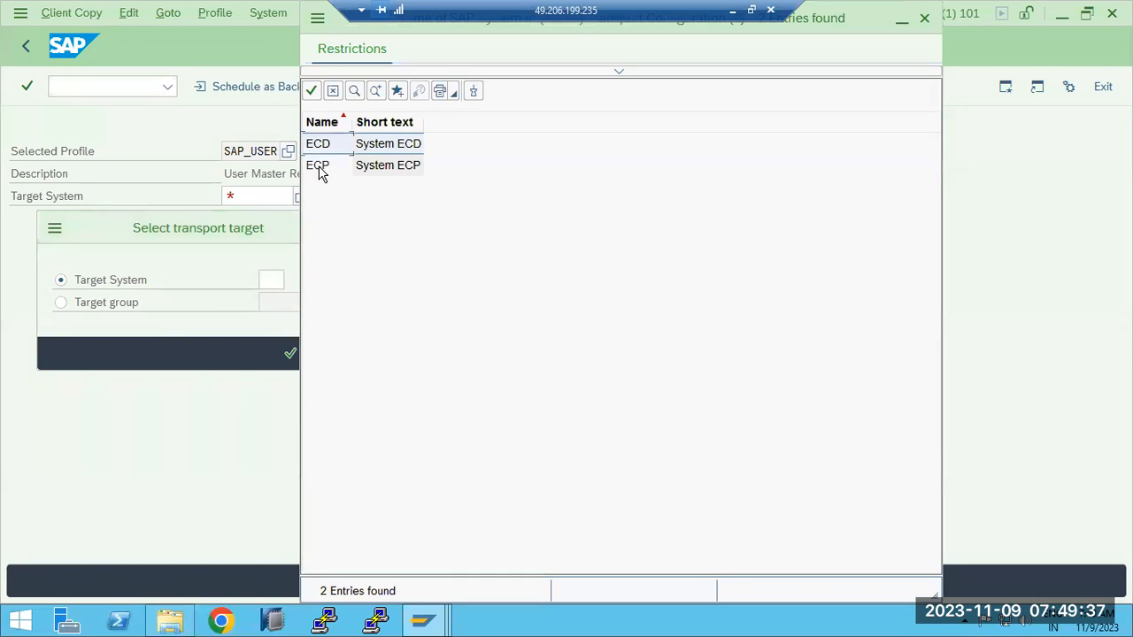
double_click(319, 168)
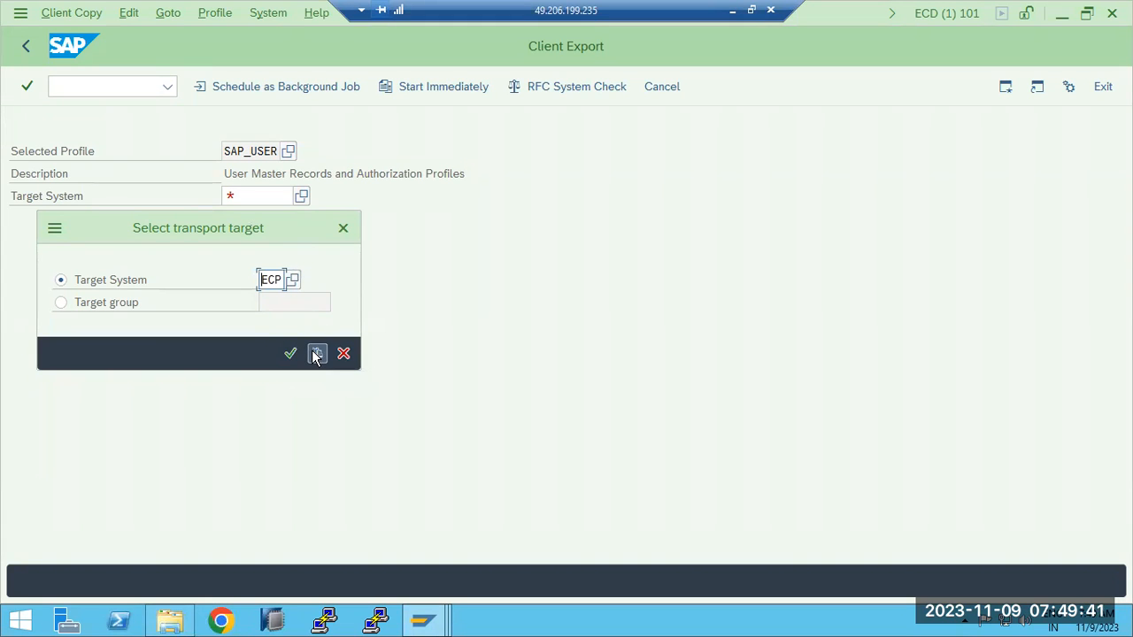
left_click(292, 353)
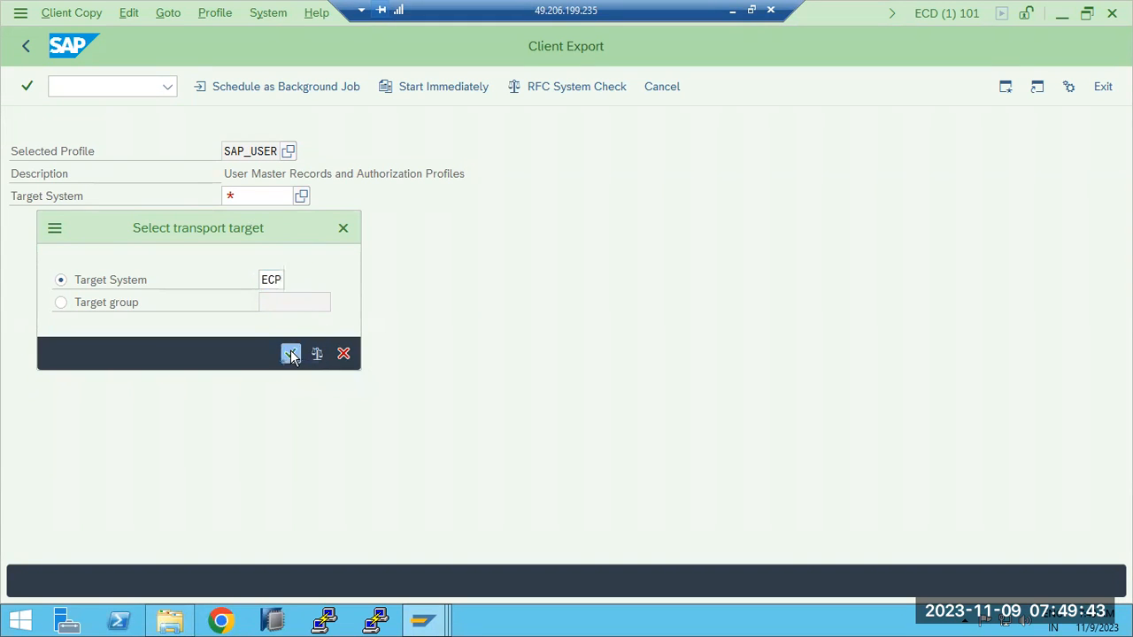
- Schedule the SAP_USER export of client 101 as an immediate background job and confirm the chosen parameters
left_click(272, 86)
left_click(67, 263)
left_click(222, 86)
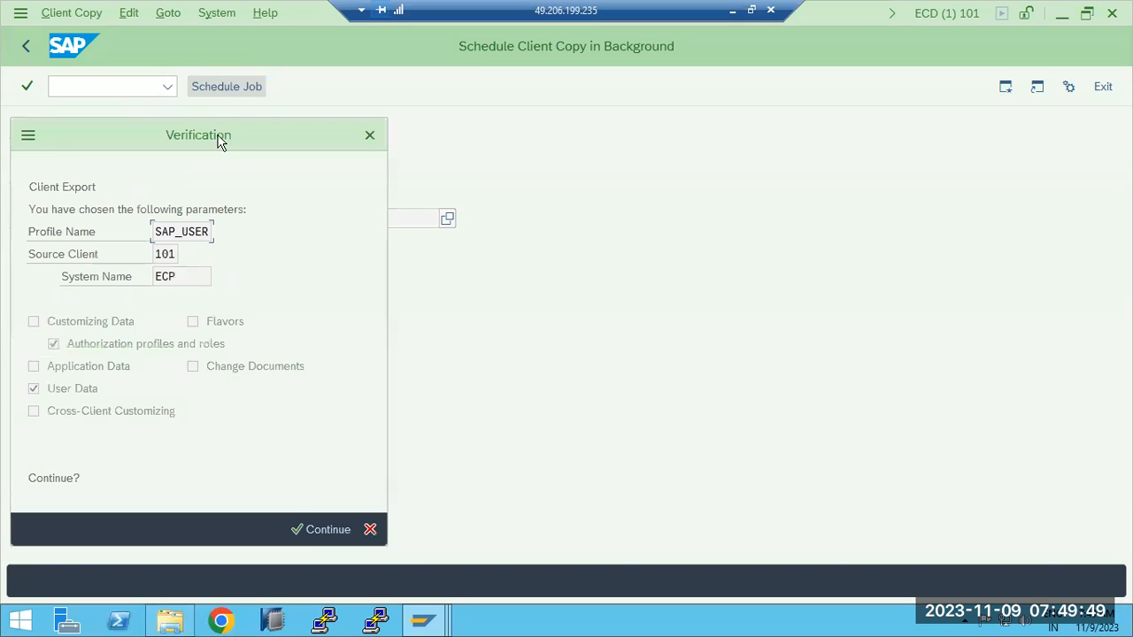
left_click(312, 532)
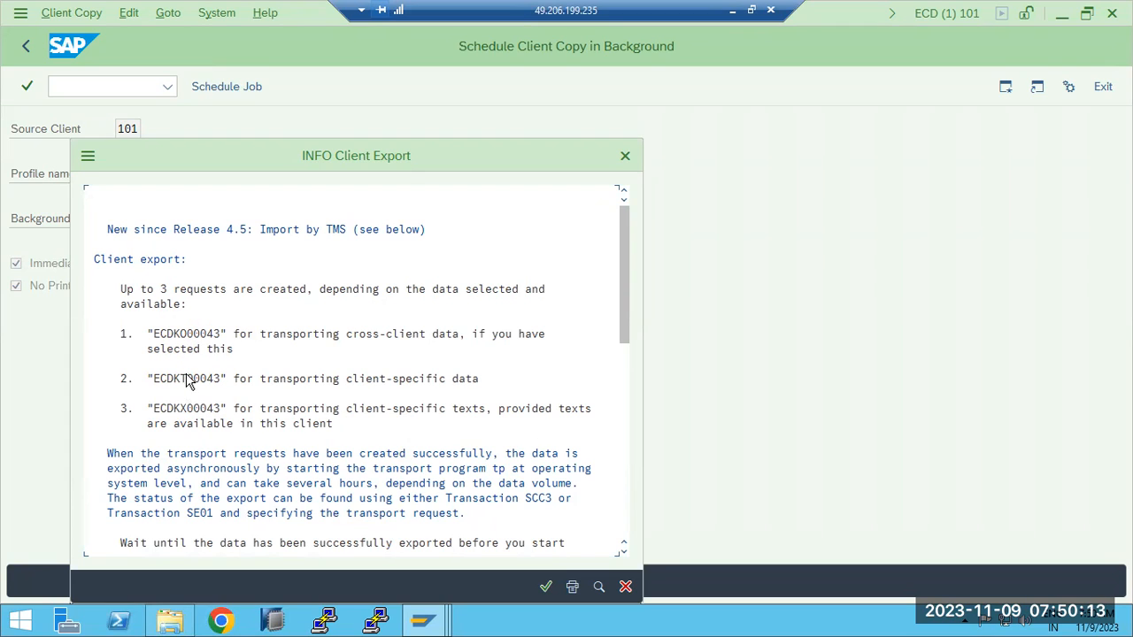
- Review the transport requests named in the client export information, confirm it, and acknowledge the scheduling of the background job
left_click(361, 340)
left_click(369, 381)
left_click(430, 414)
left_click(545, 587)
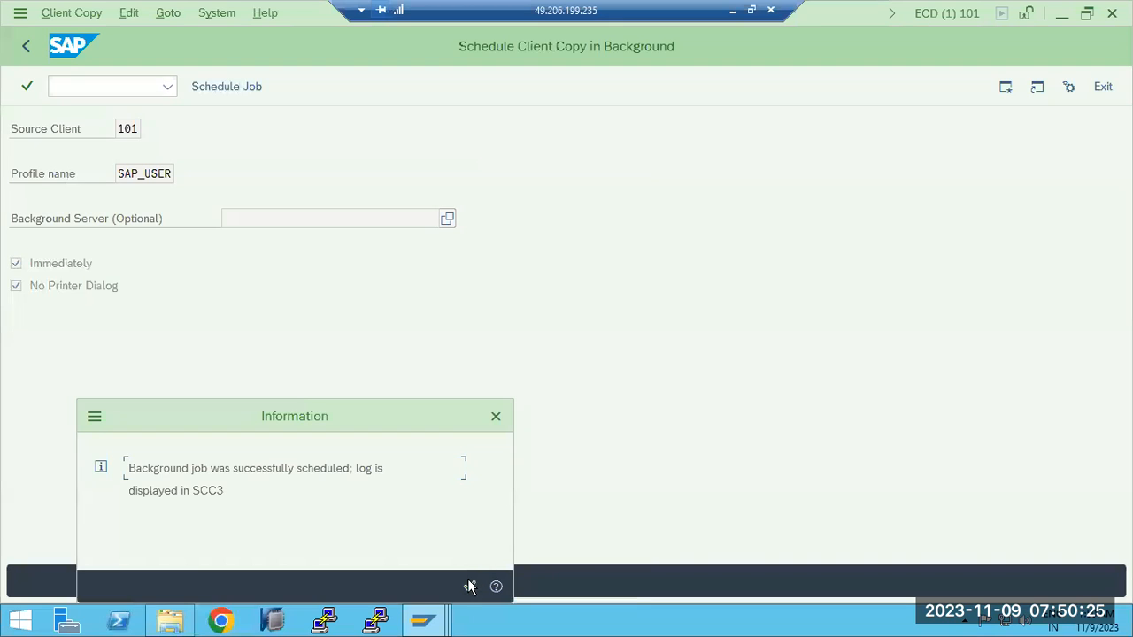
left_click(470, 587)
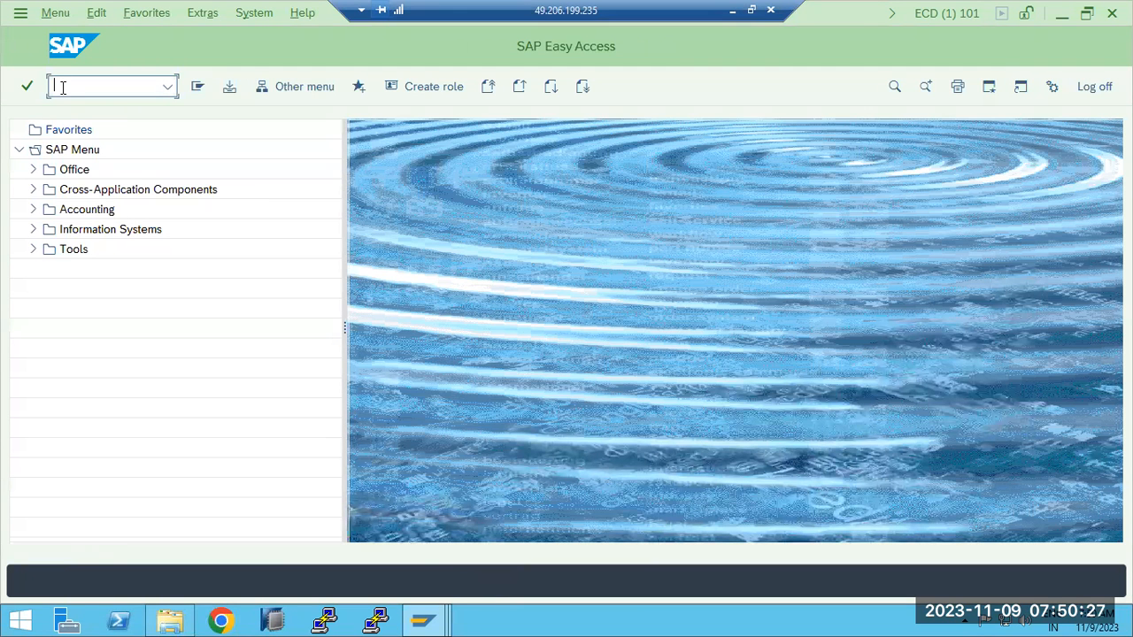
- With transaction scc3, list the client exports and open the log entry of the newest SAP_USER export from client 101
left_click(64, 94)
type("scc3")
key("Return")
left_click(687, 196)
left_click(573, 86)
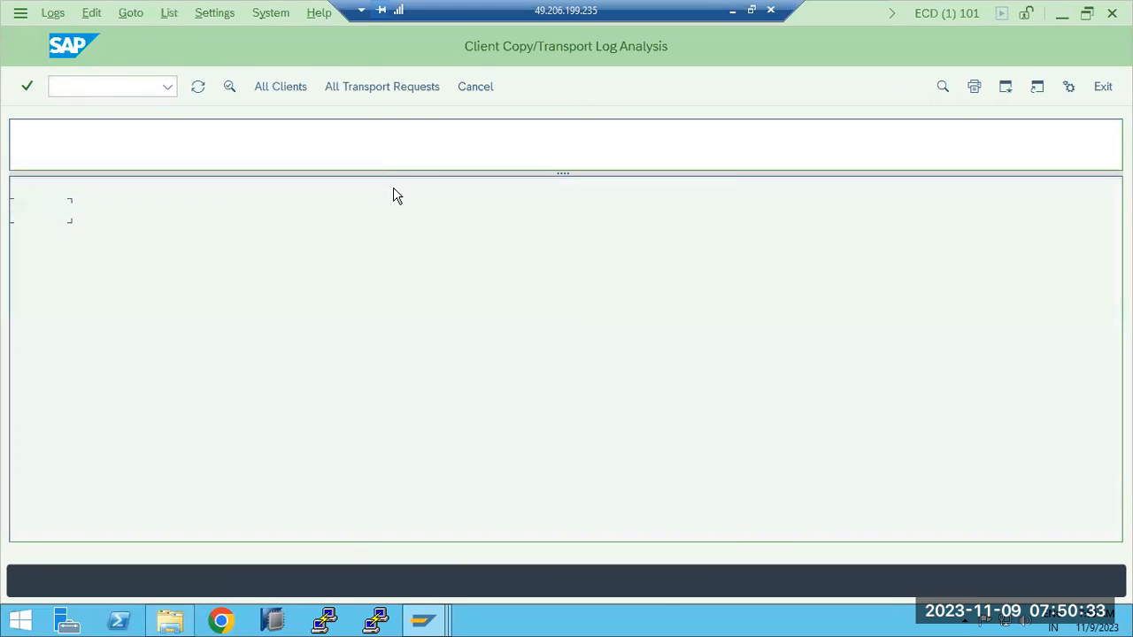
double_click(227, 255)
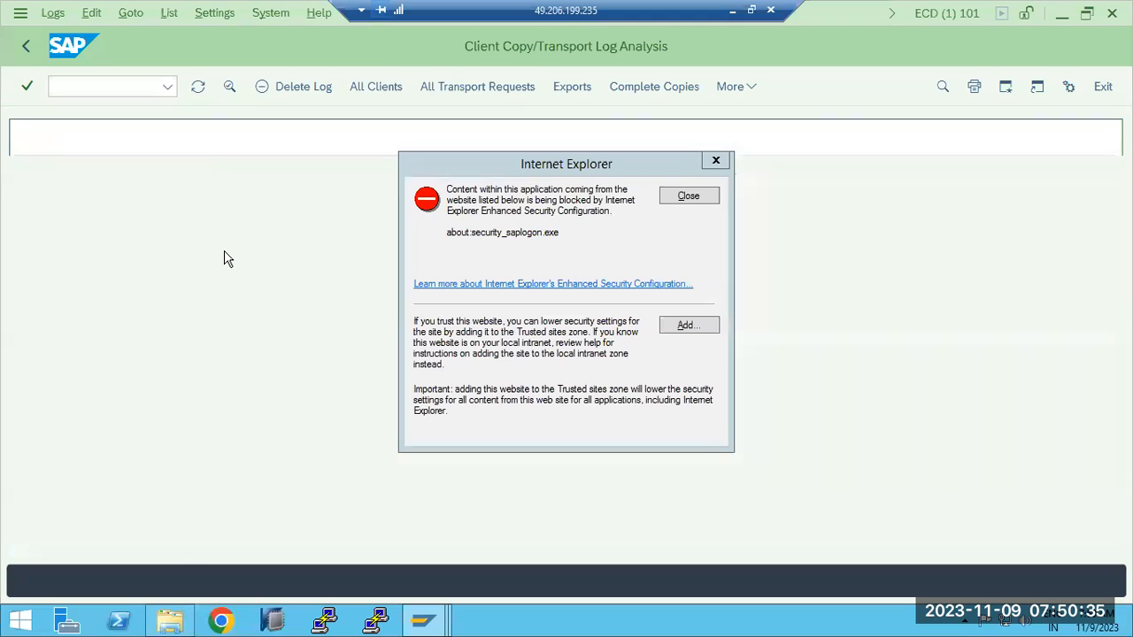
double_click(240, 196)
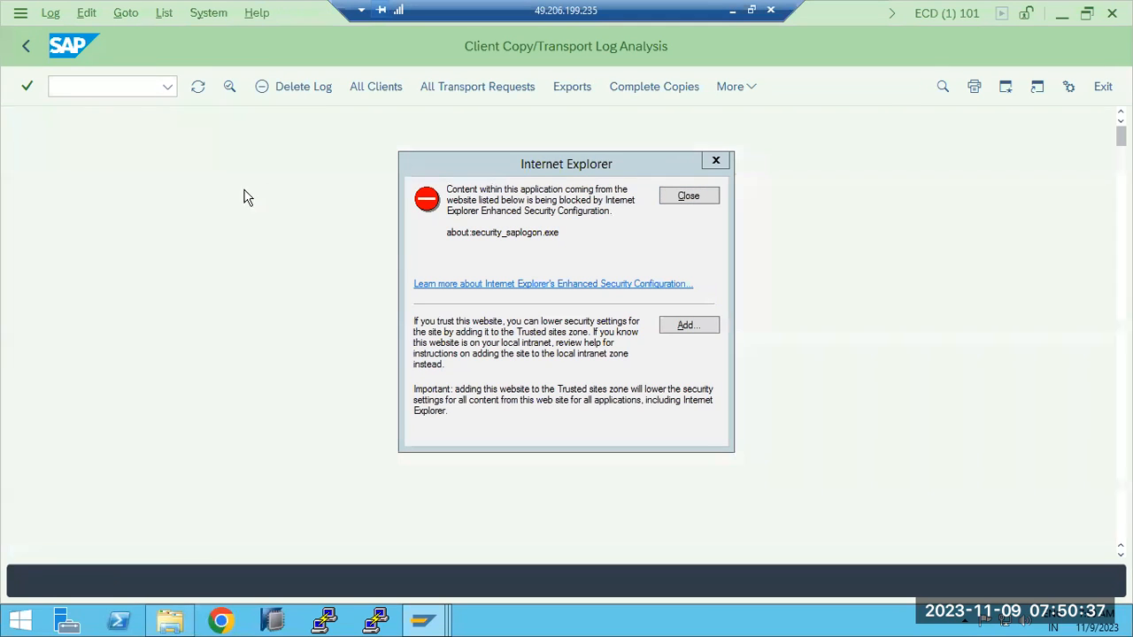
left_click(685, 197)
- Refresh the SAP_USER export entry repeatedly to monitor its processing status
left_click(200, 88)
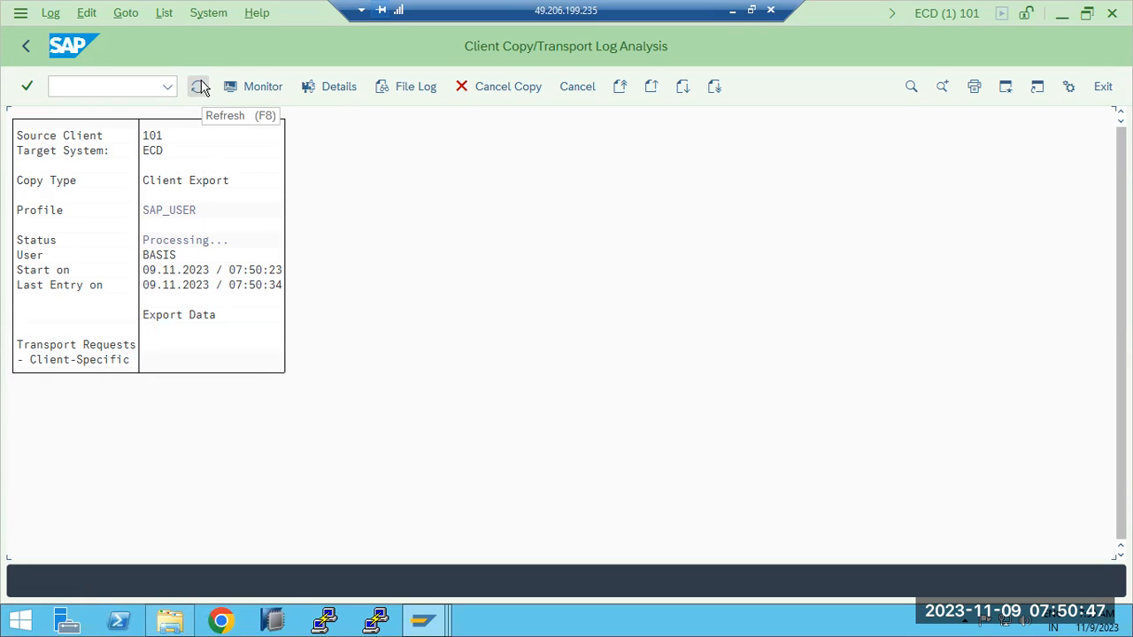
left_click(201, 87)
left_click(201, 88)
left_click(202, 87)
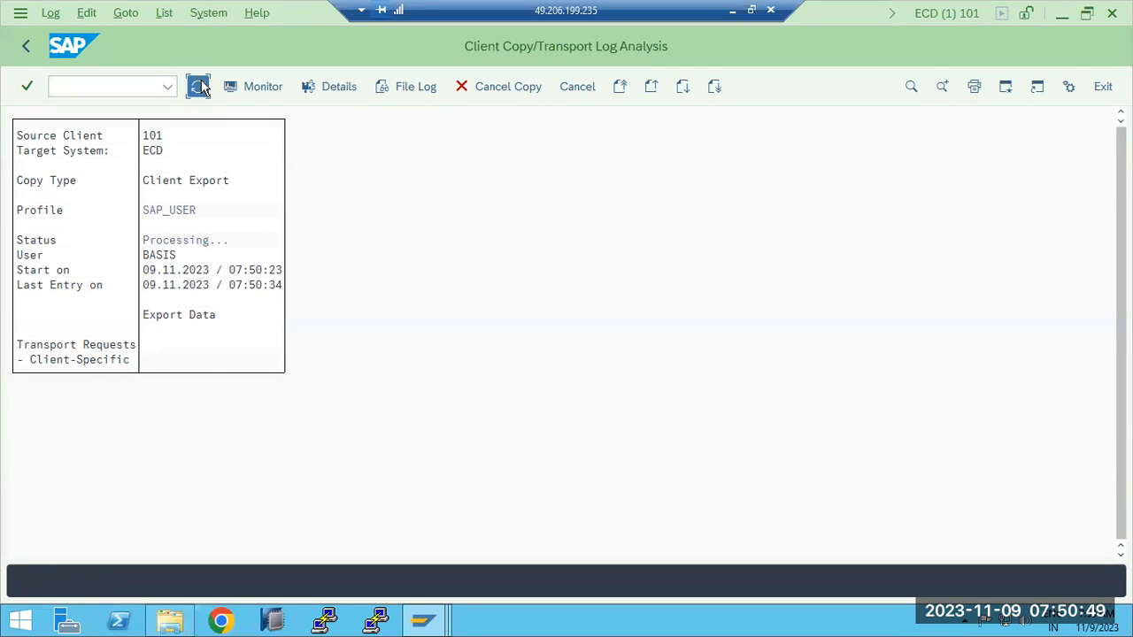
left_click(201, 88)
left_click(201, 87)
left_click(202, 88)
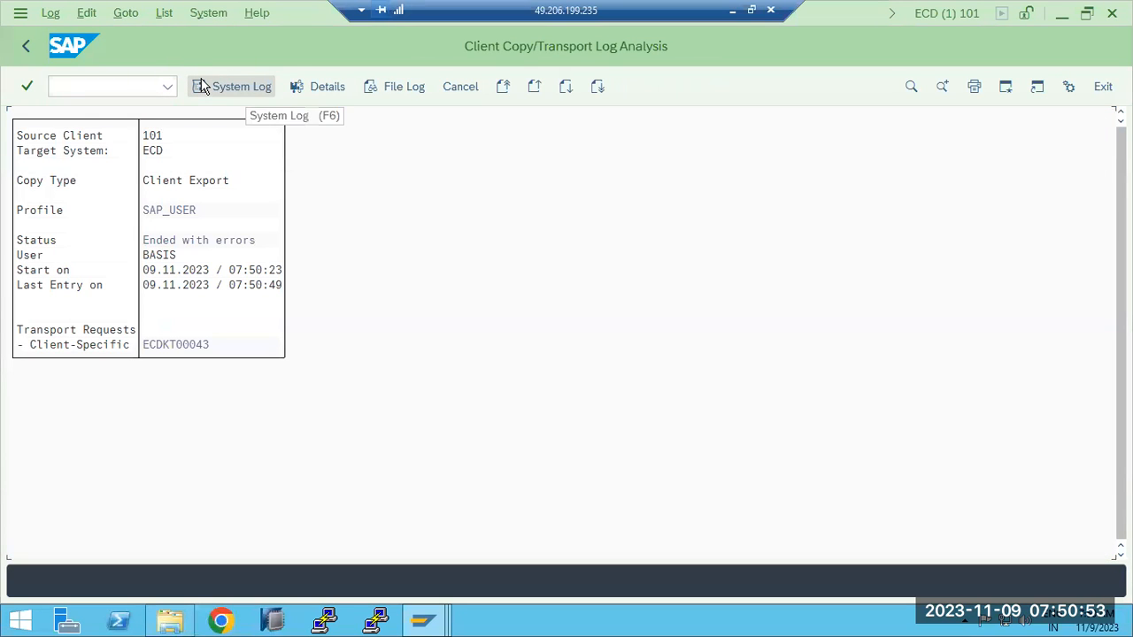
left_click(25, 46)
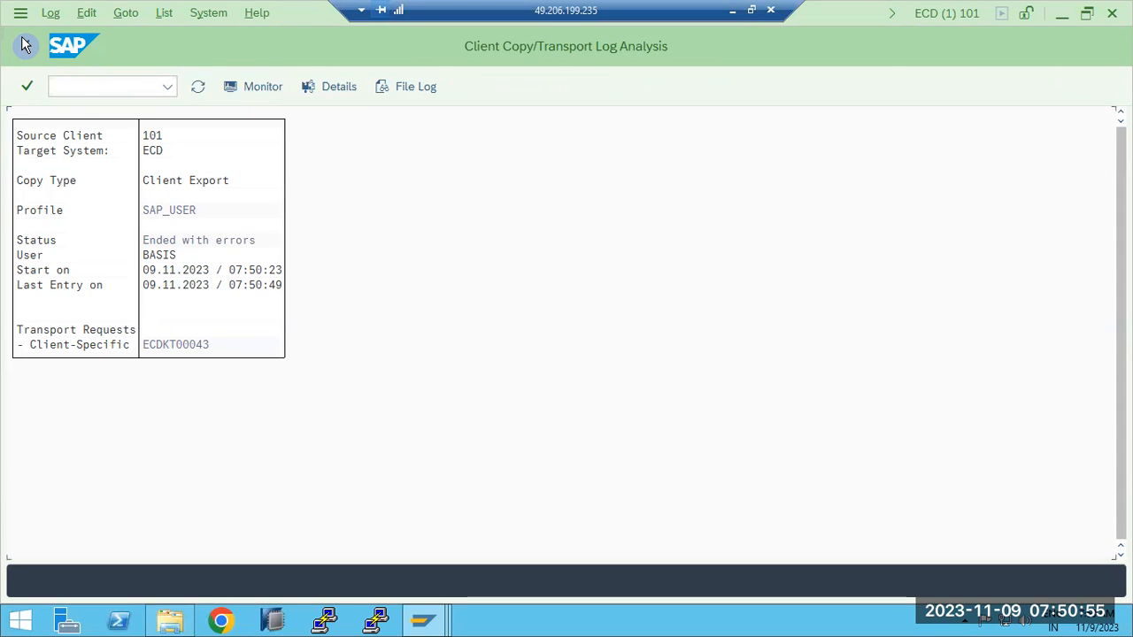
left_click(197, 86)
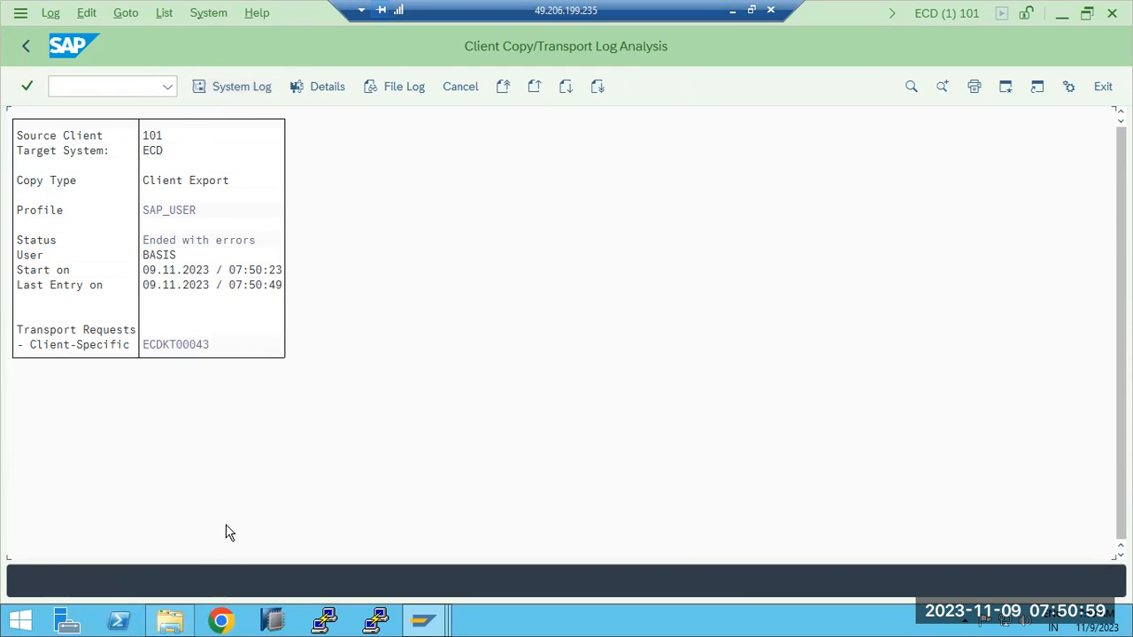
- Switch to File Explorer and check the data and cofiles folders under C:\usr\sap\trans for new export files
left_click(170, 622)
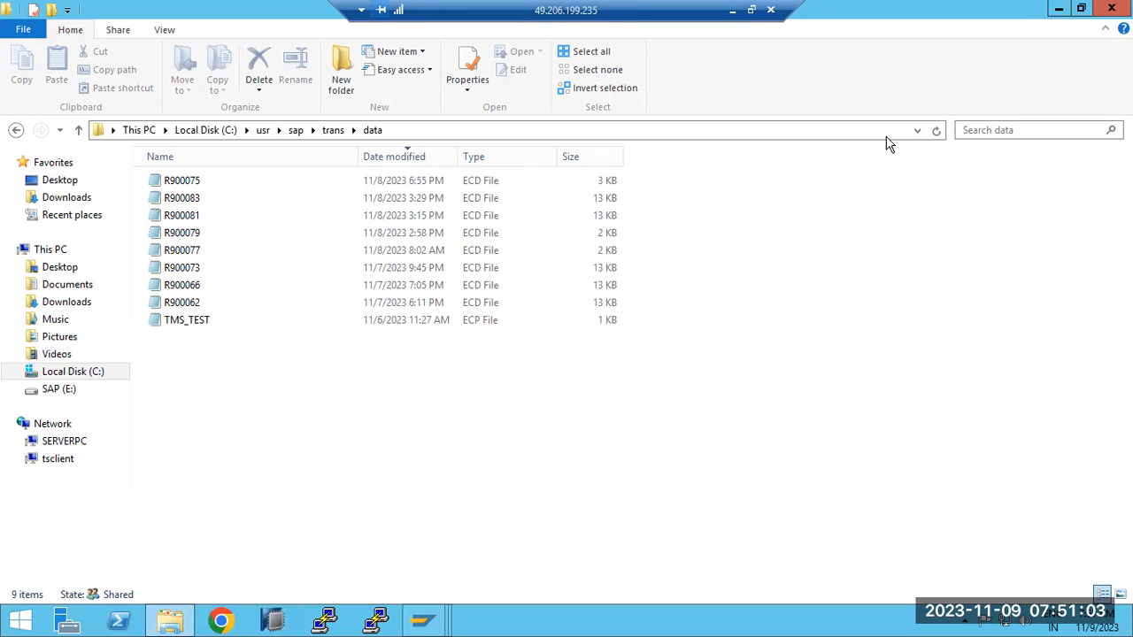
left_click(335, 130)
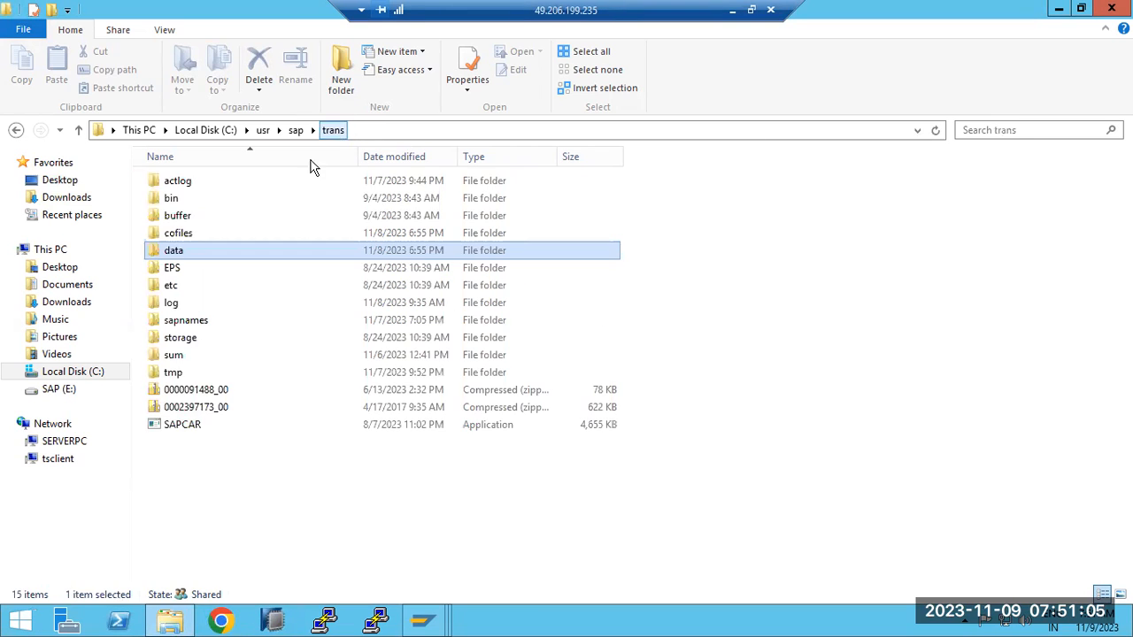
double_click(177, 233)
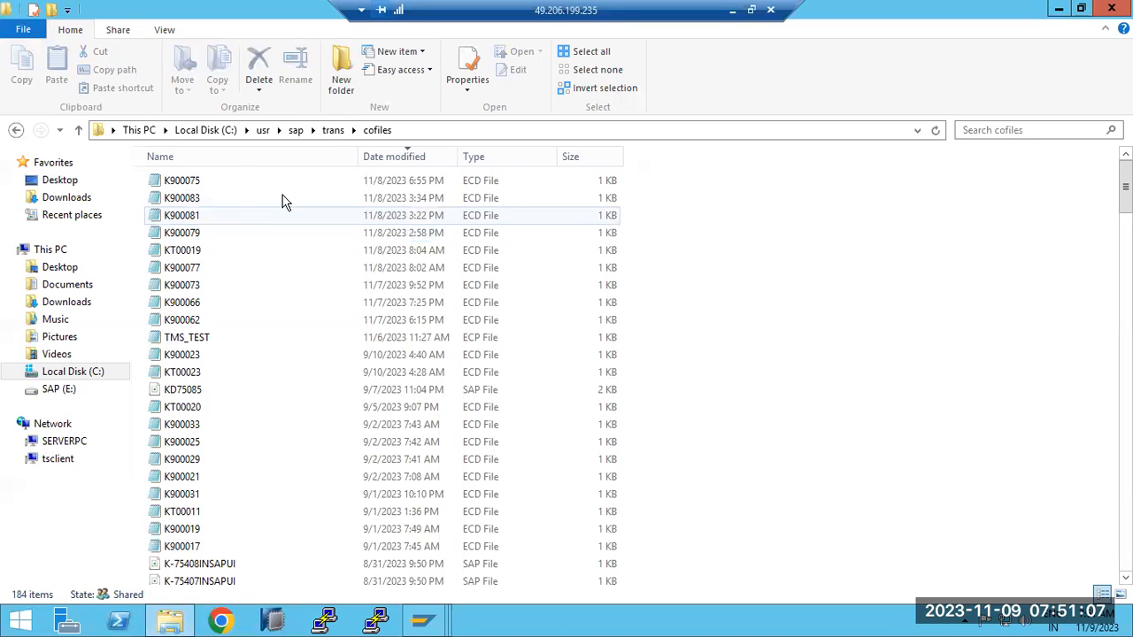
- Switch back to the SAP log analysis, read the file log of the SAP_USER export, and return to its overview
mouse_move(432, 616)
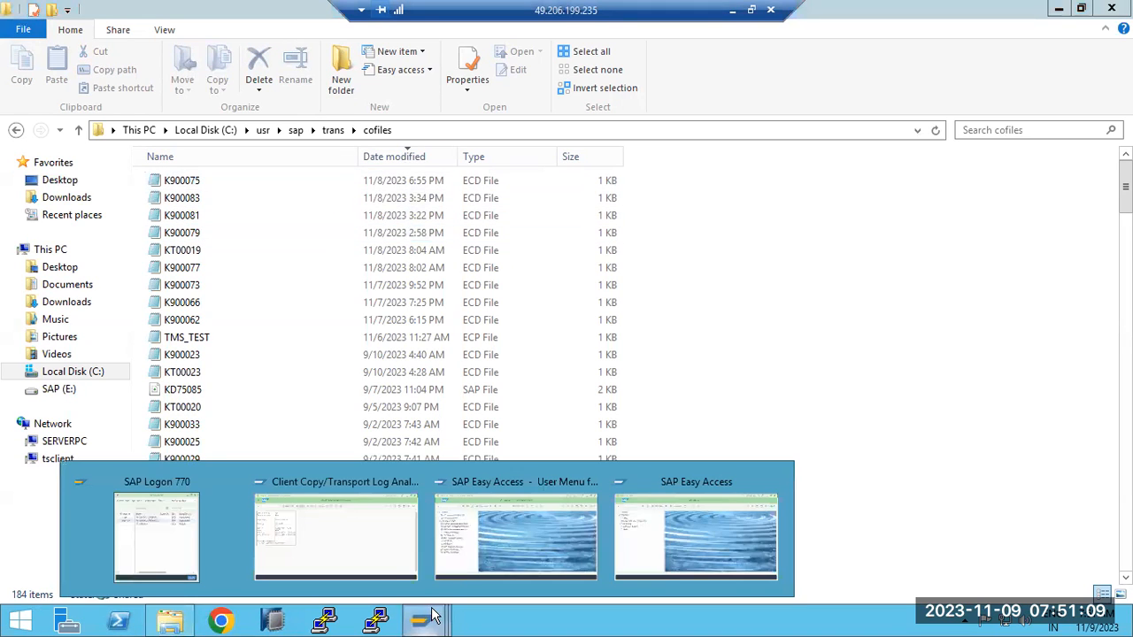
left_click(322, 540)
left_click(172, 242)
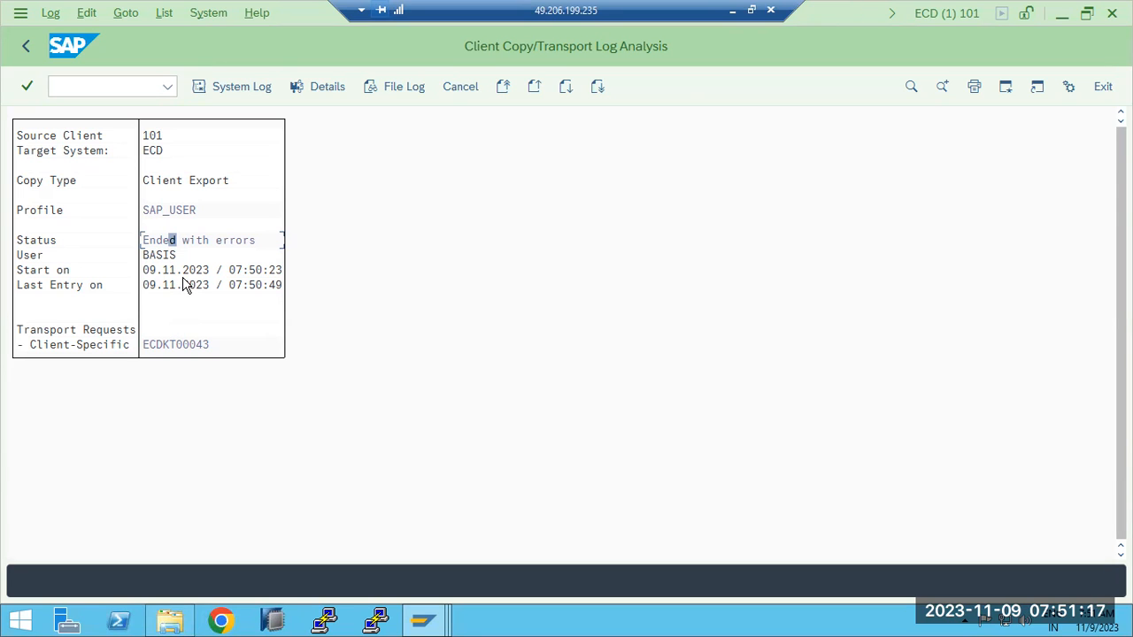
left_click(404, 86)
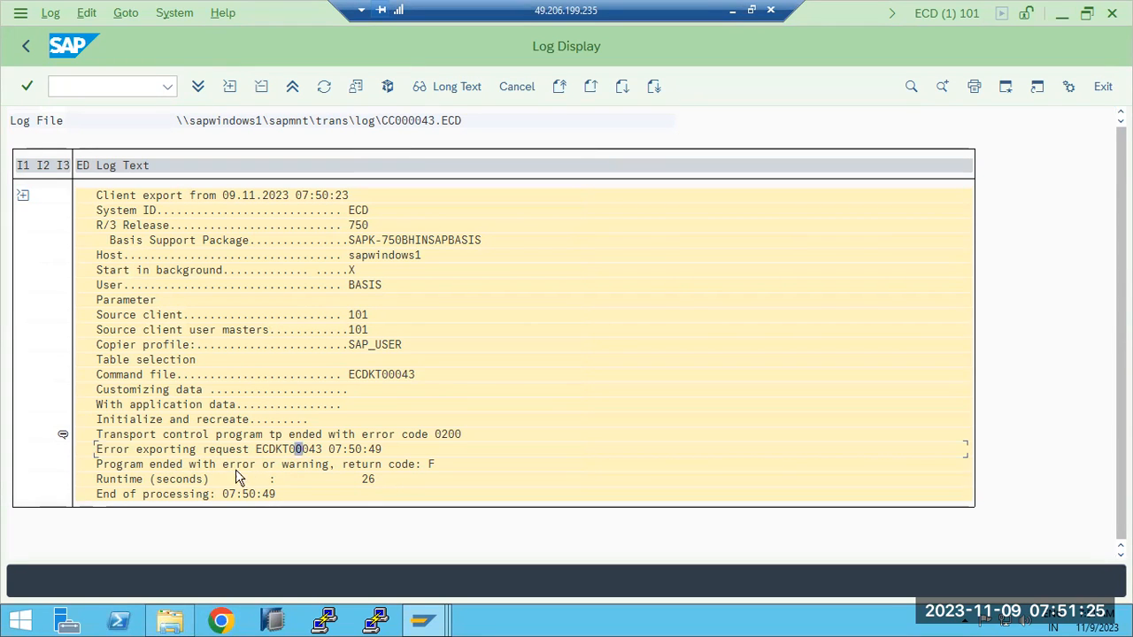
left_click(24, 49)
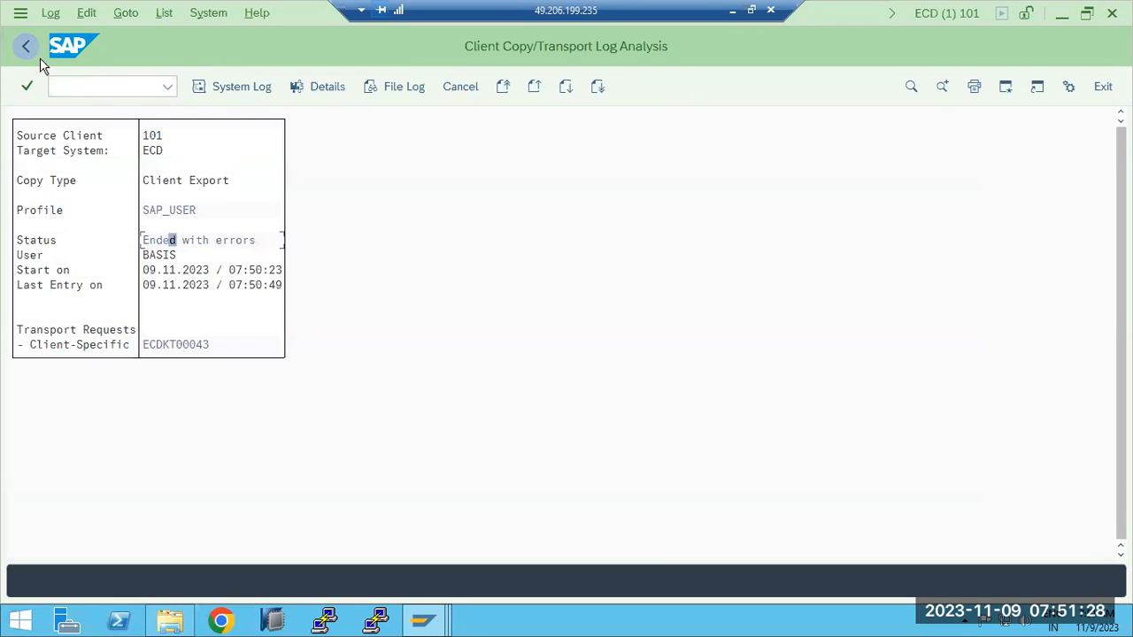
- From the export's details, examine the file log with its sections expanded for the tp error, and return to the overview
left_click(327, 86)
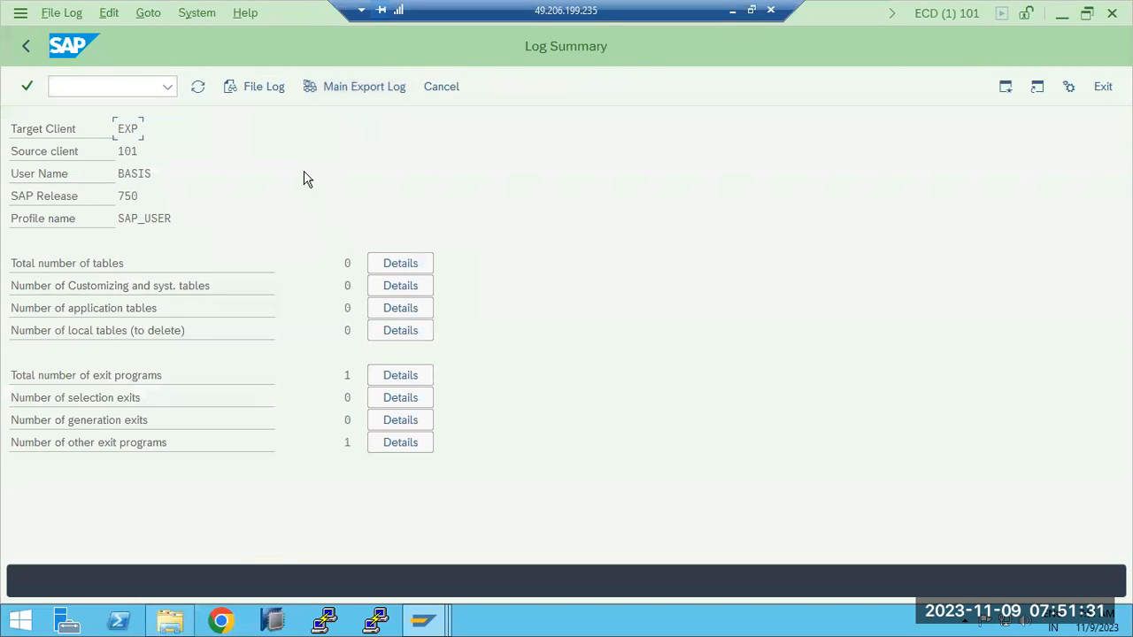
left_click(251, 87)
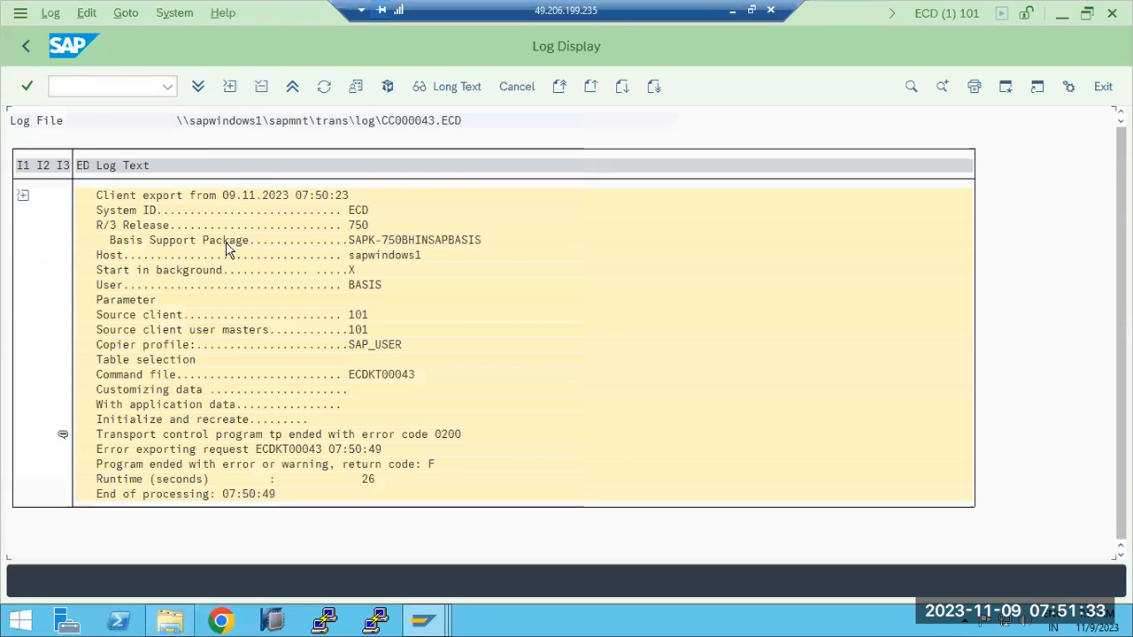
left_click(24, 198)
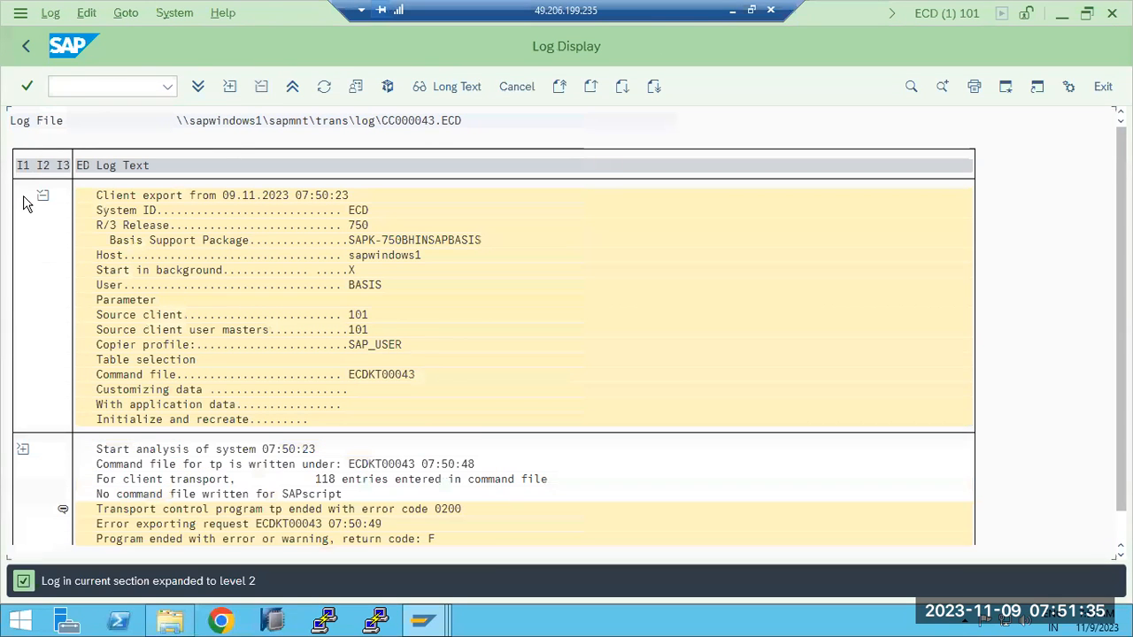
scroll(12, 431, "down", 2)
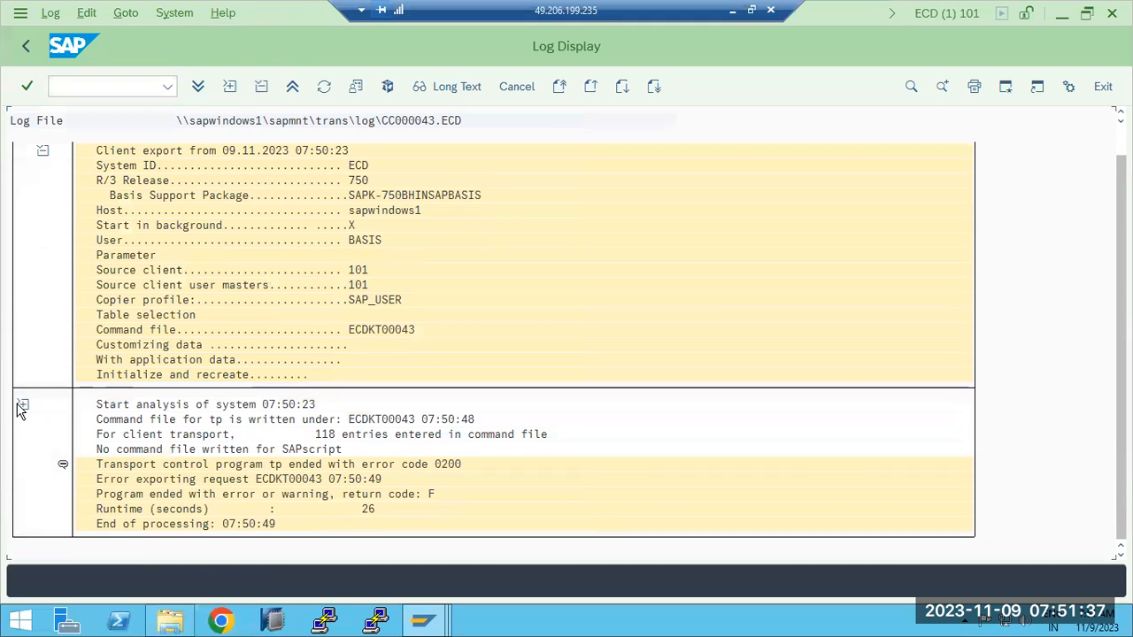
left_click(23, 404)
scroll(61, 479, "down", 2)
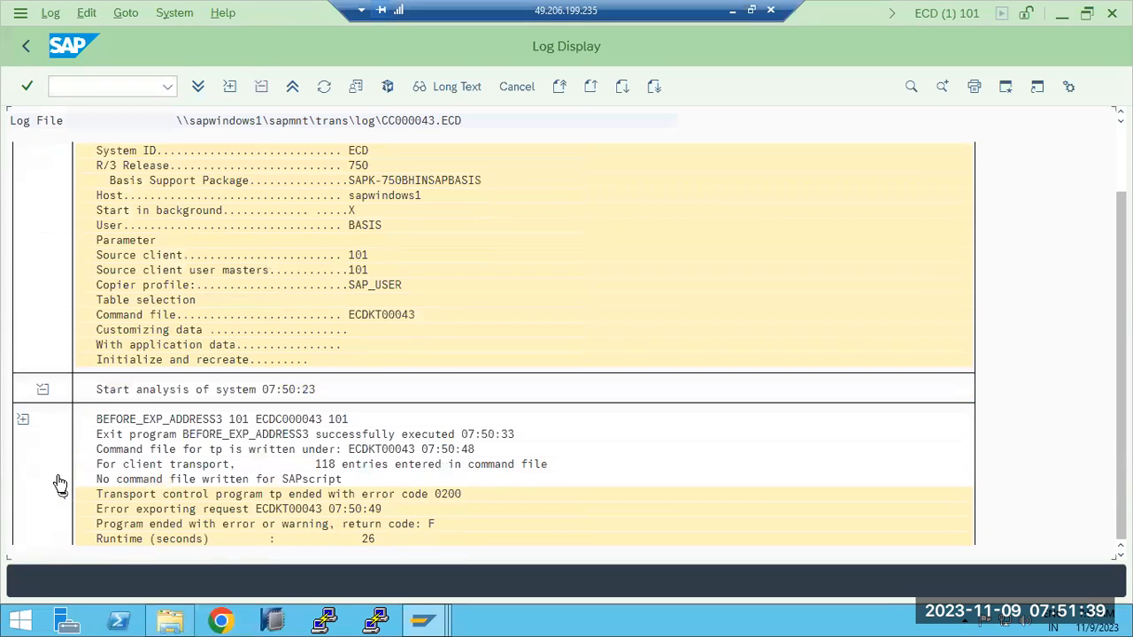
left_click(23, 391)
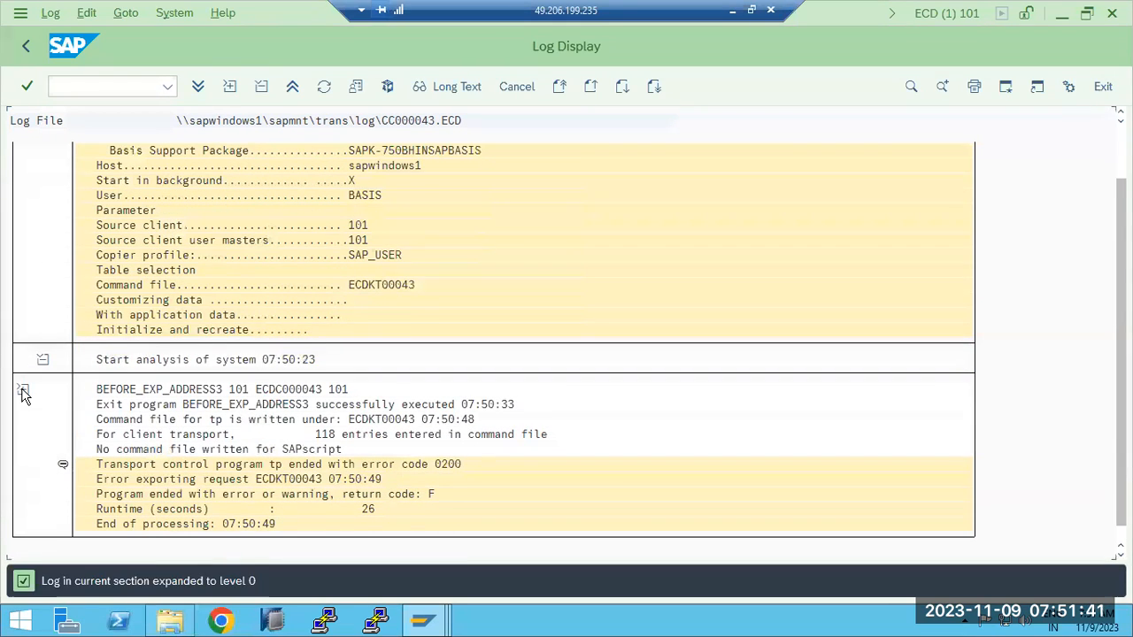
scroll(119, 498, "down", 1)
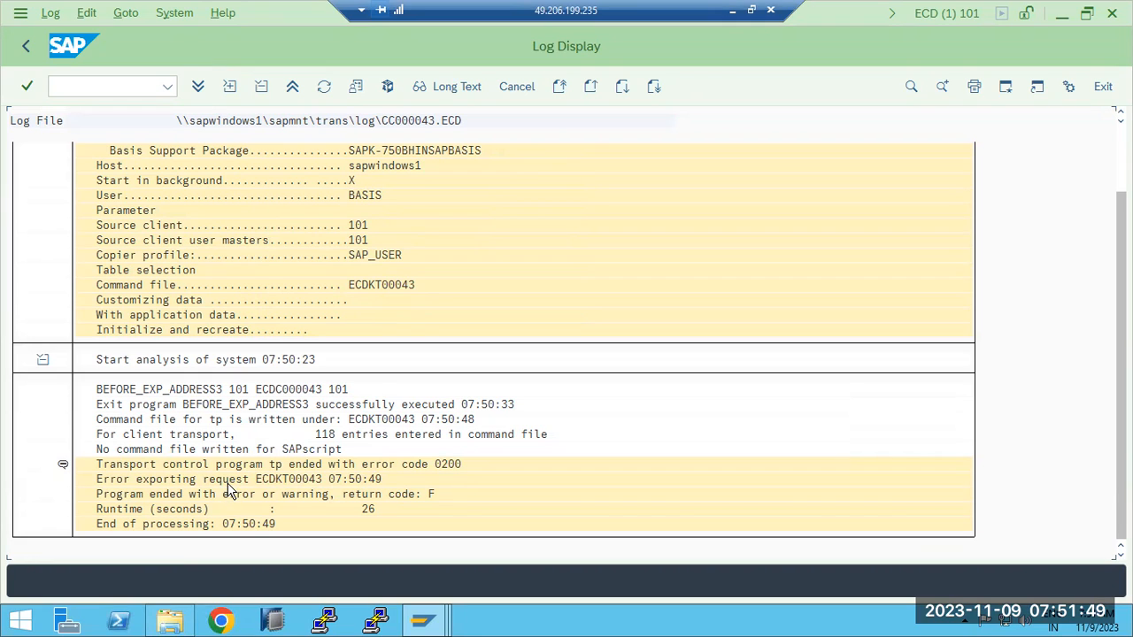
left_click(176, 406)
left_click(25, 49)
left_click(25, 51)
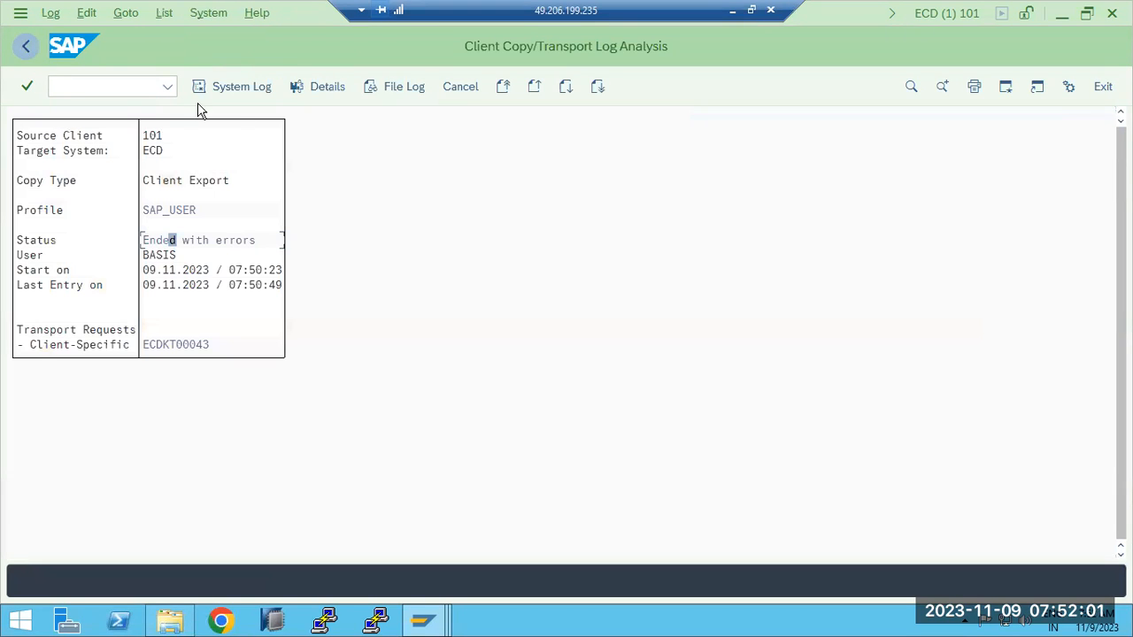
- Examine the local system log and its selection criteria for the SAP_USER export, and leave it
left_click(254, 89)
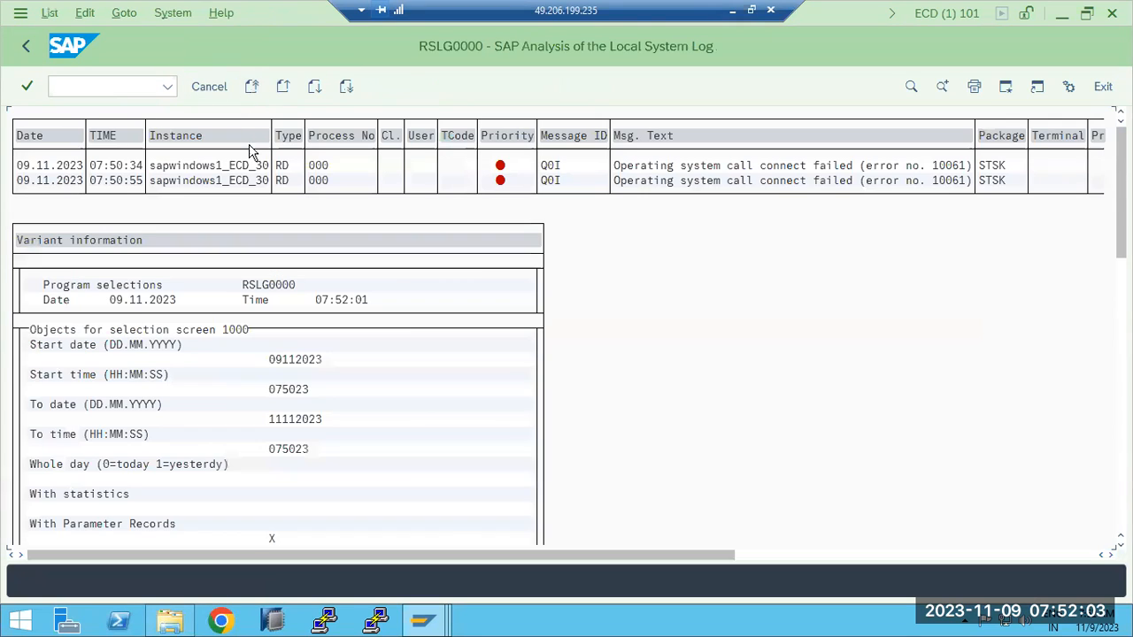
scroll(330, 371, "down", 1)
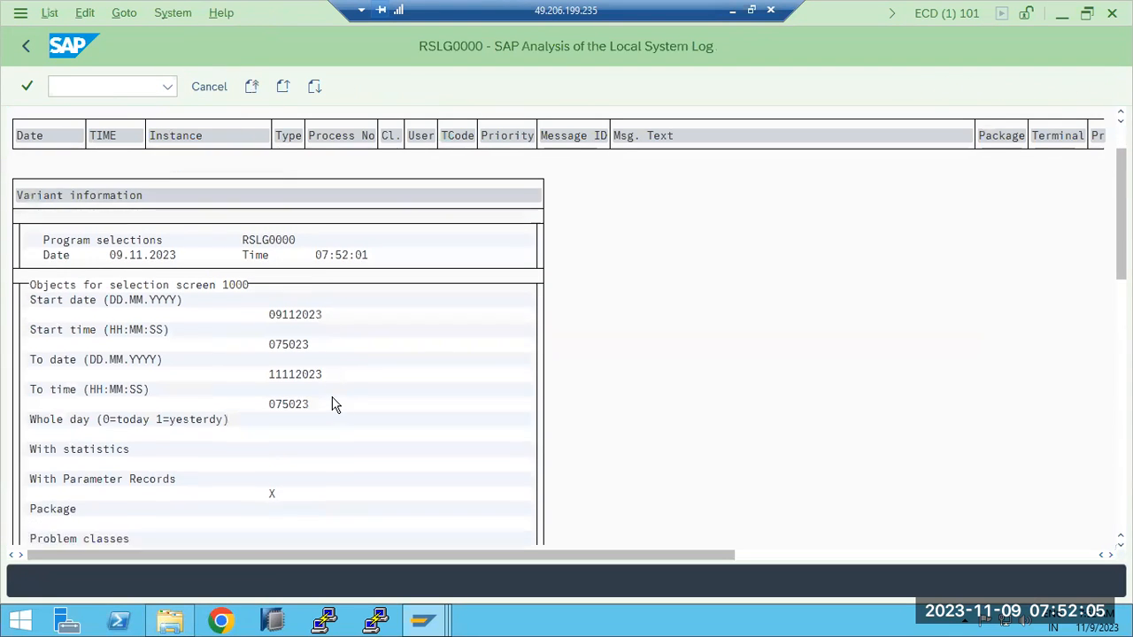
scroll(333, 405, "down", 3)
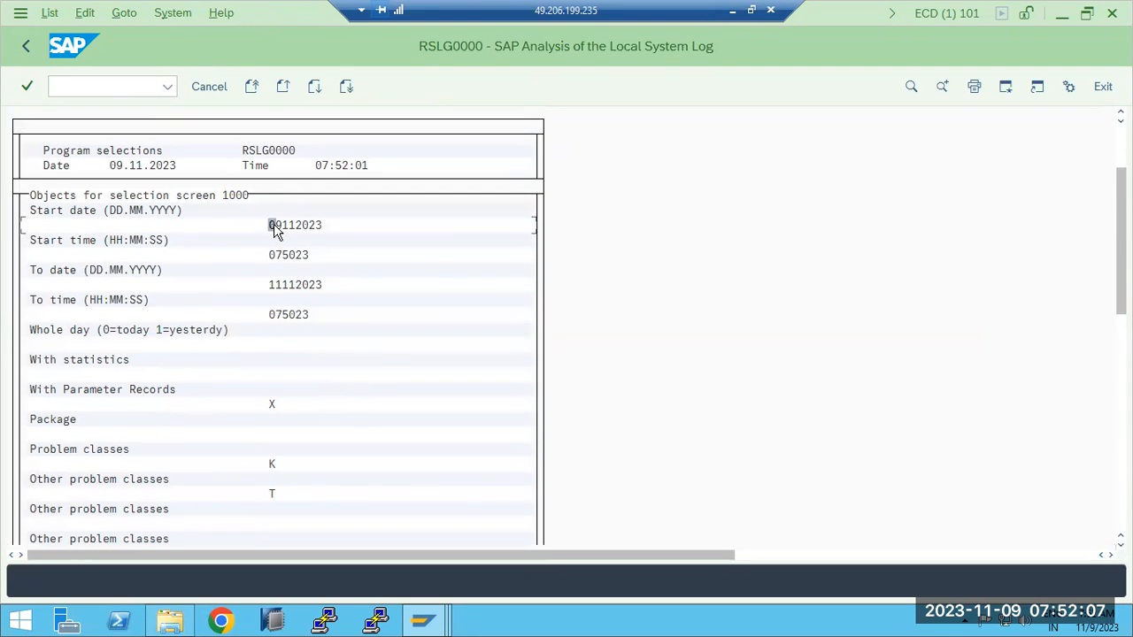
left_click(283, 287)
scroll(299, 442, "down", 2)
scroll(306, 462, "down", 7)
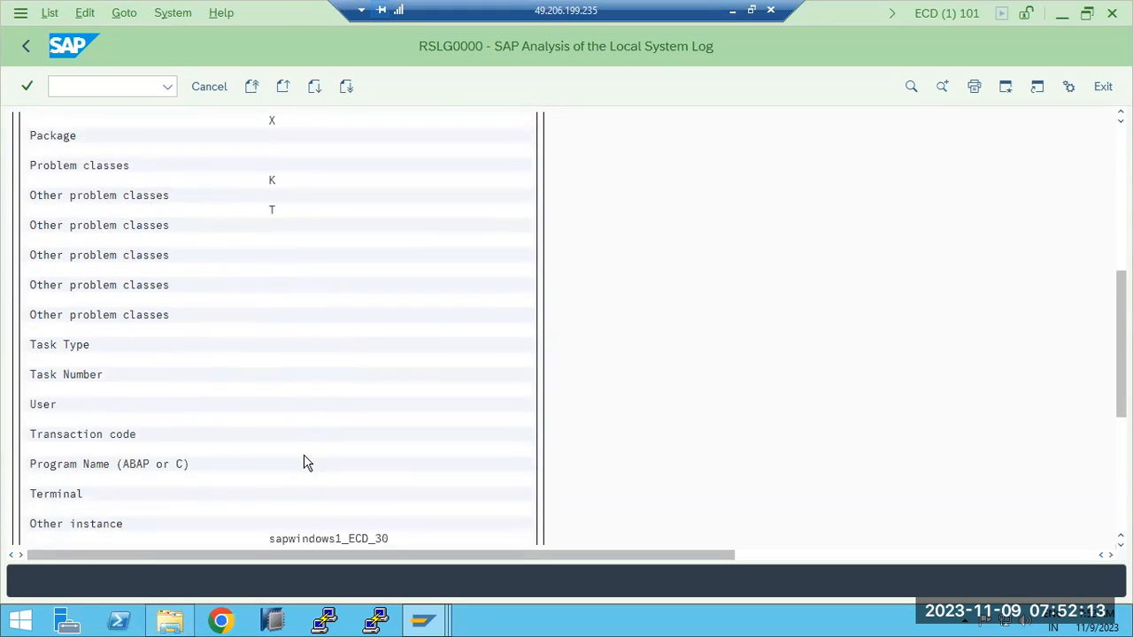
scroll(306, 462, "down", 7)
scroll(306, 462, "down", 5)
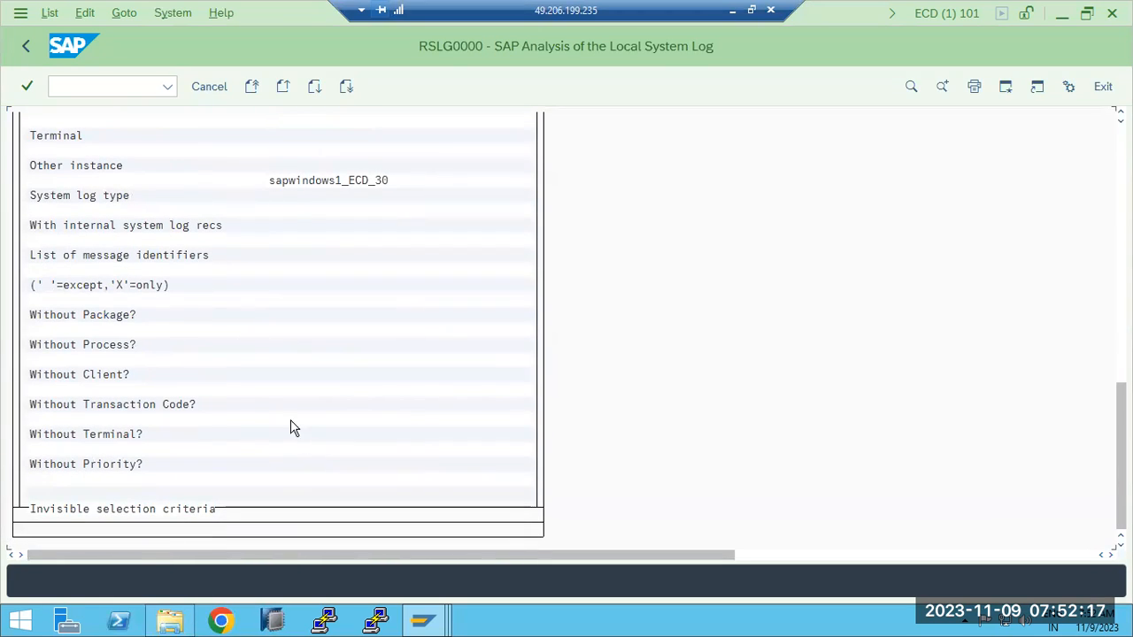
left_click(27, 44)
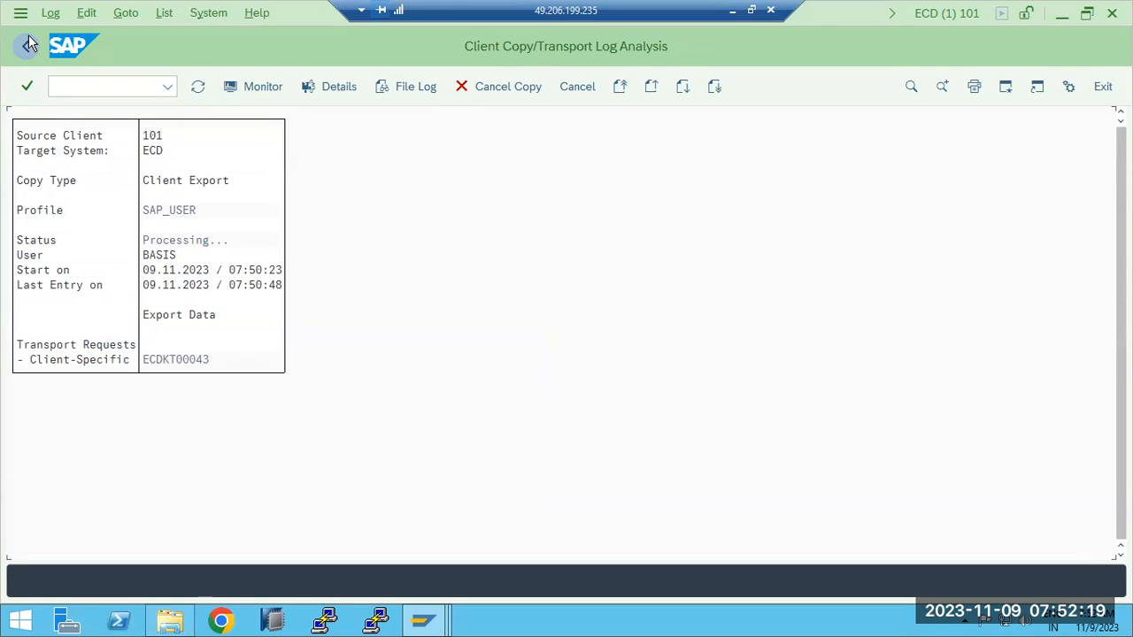
- Go back to the list of client exports from client 101 and refresh it
left_click(27, 44)
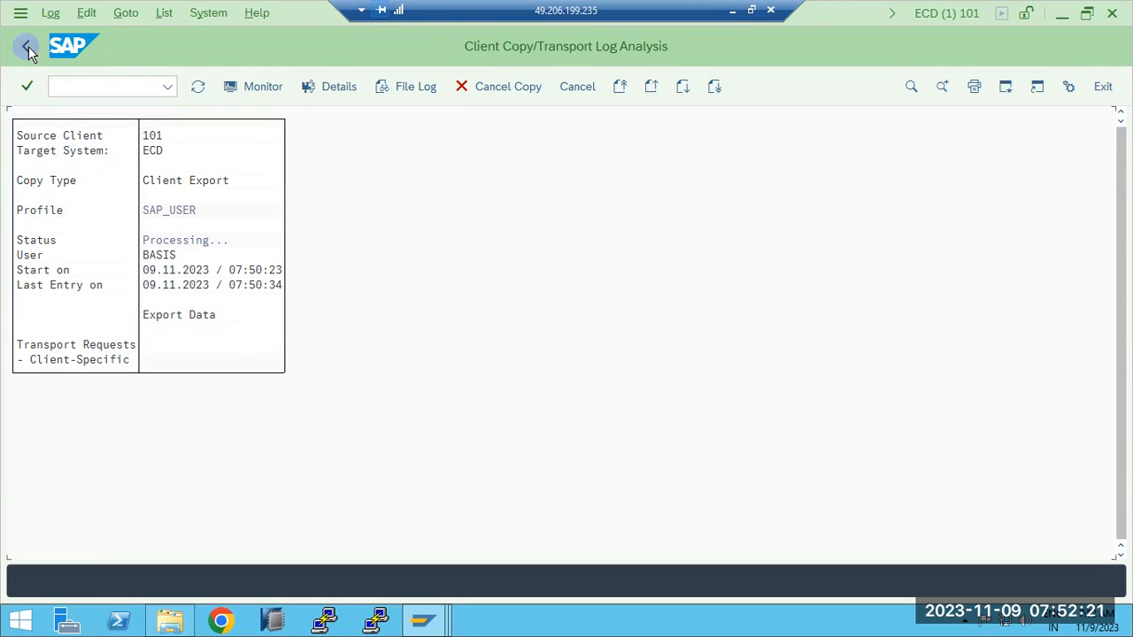
left_click(29, 46)
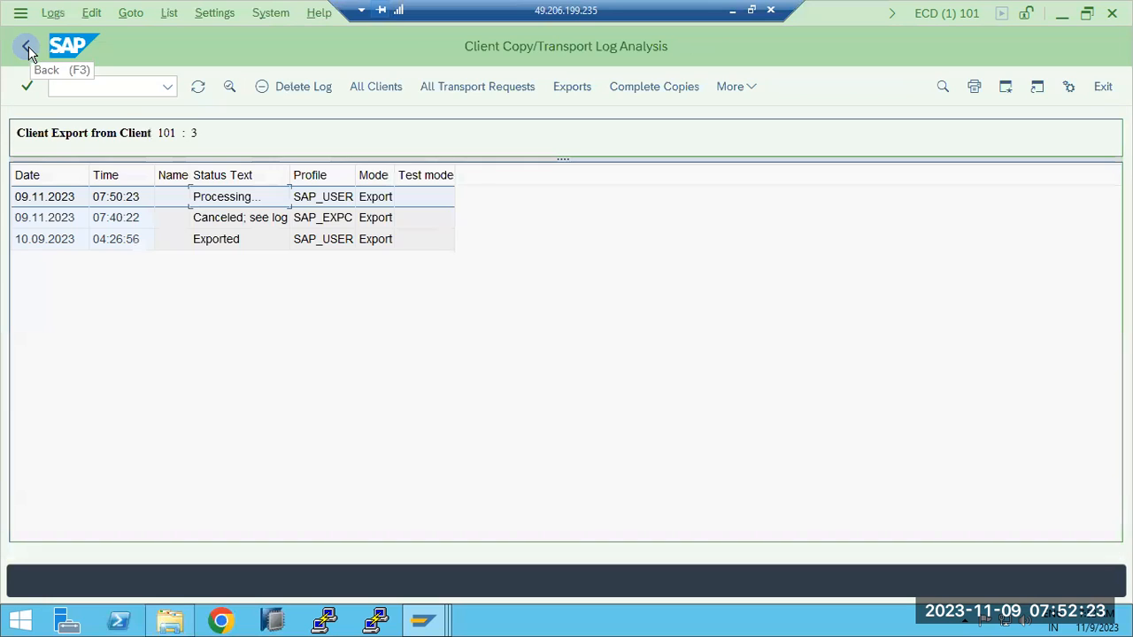
left_click(198, 85)
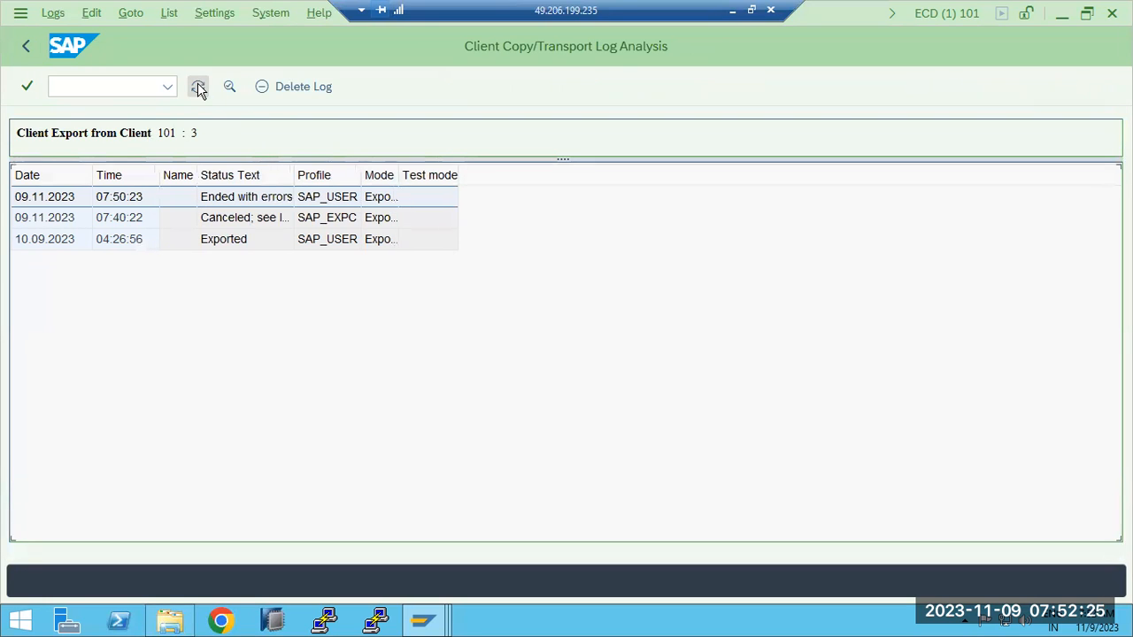
- Open transaction STMS in ECD client 101 and check whether the Transport Management System is configured
left_click(112, 85)
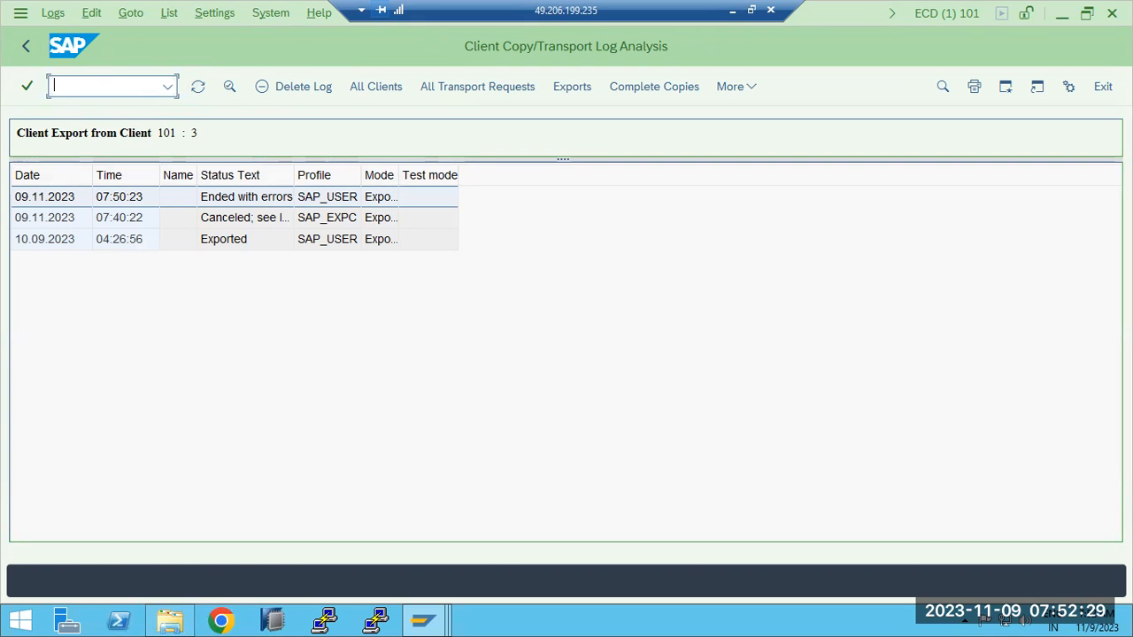
type("/nstm")
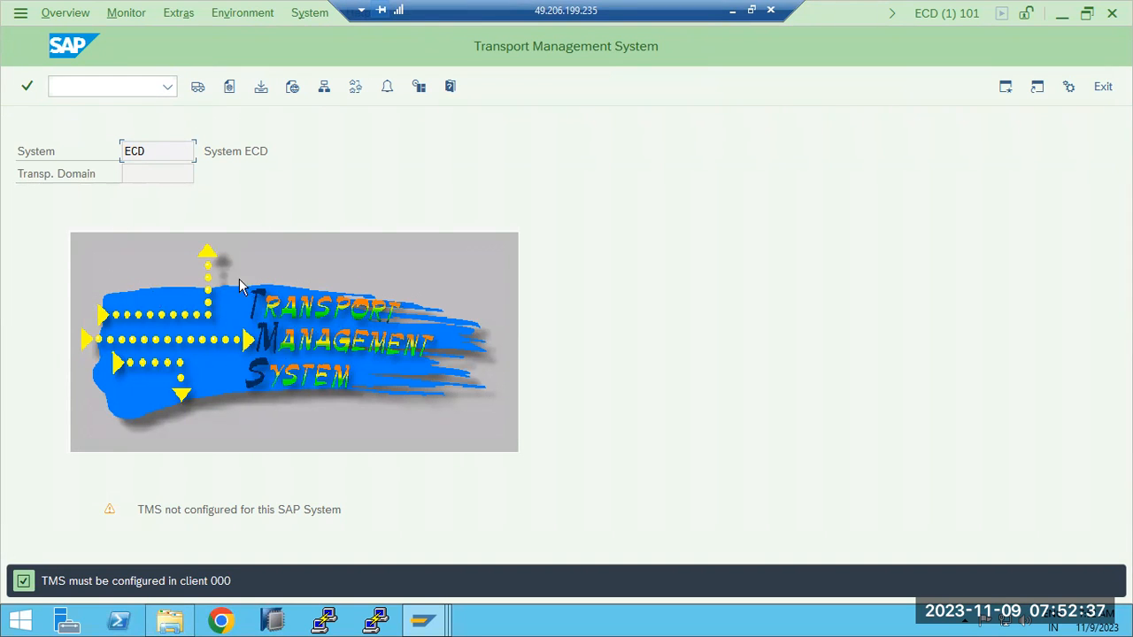
left_click_drag(185, 510, 286, 515)
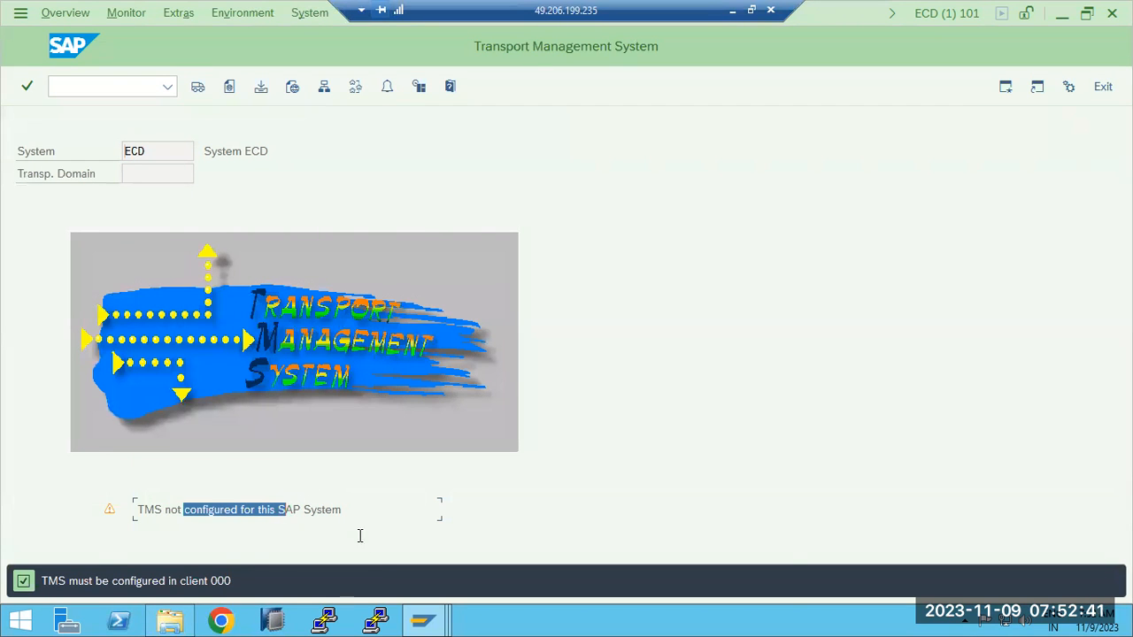
- Look at the export/import diagram in Paint, and switch to the ECP client 100 session in the remote desktop
left_click(423, 621)
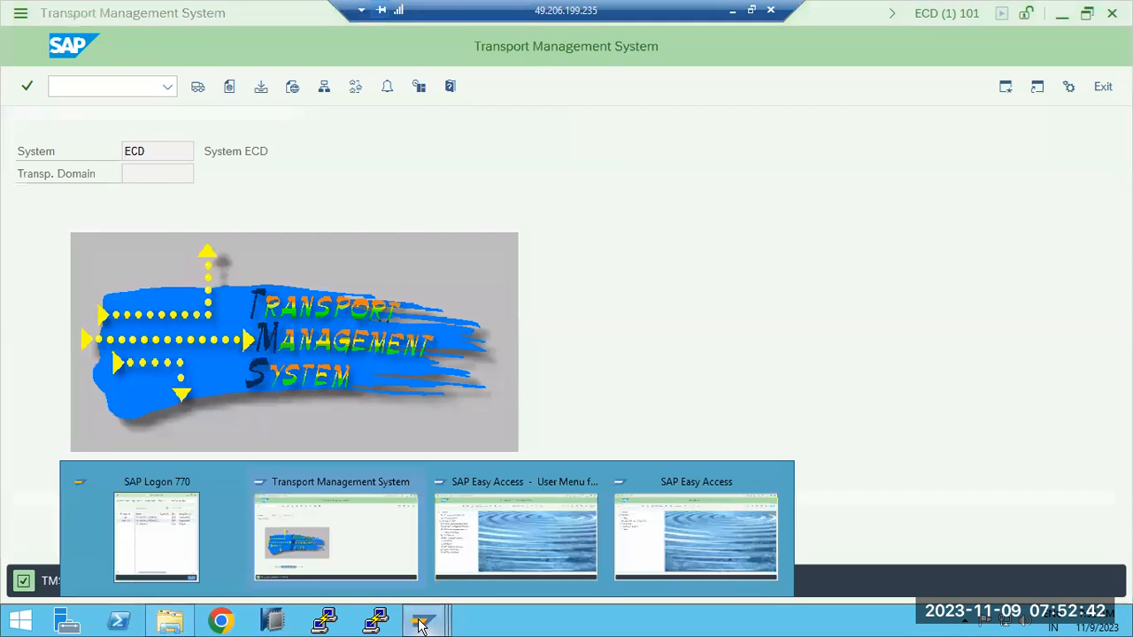
left_click(731, 13)
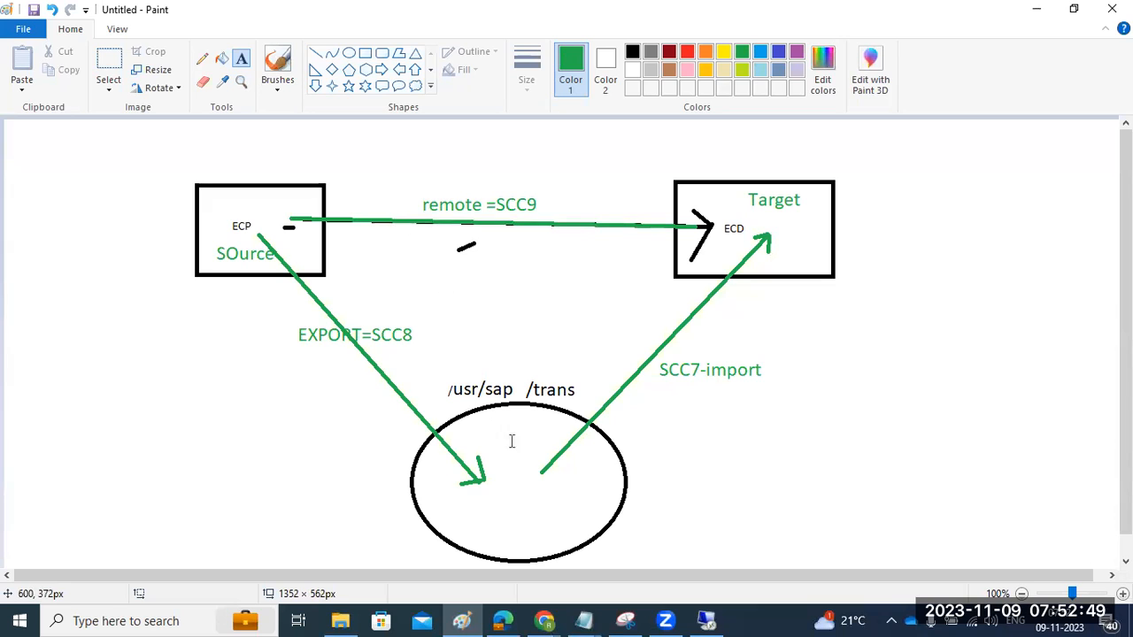
left_click(708, 622)
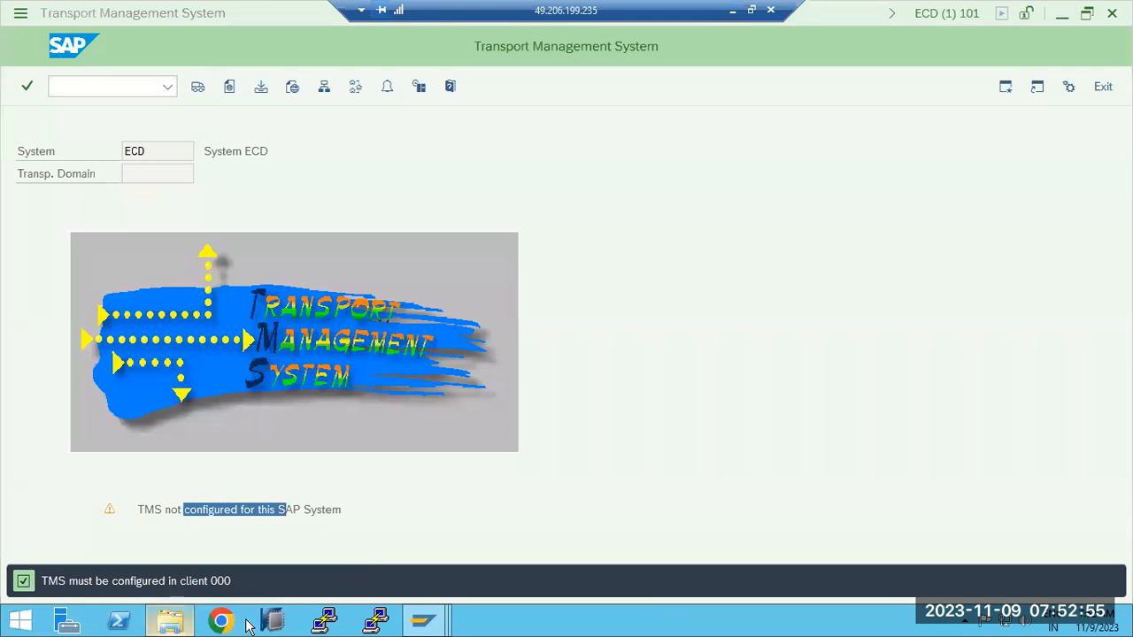
mouse_move(422, 622)
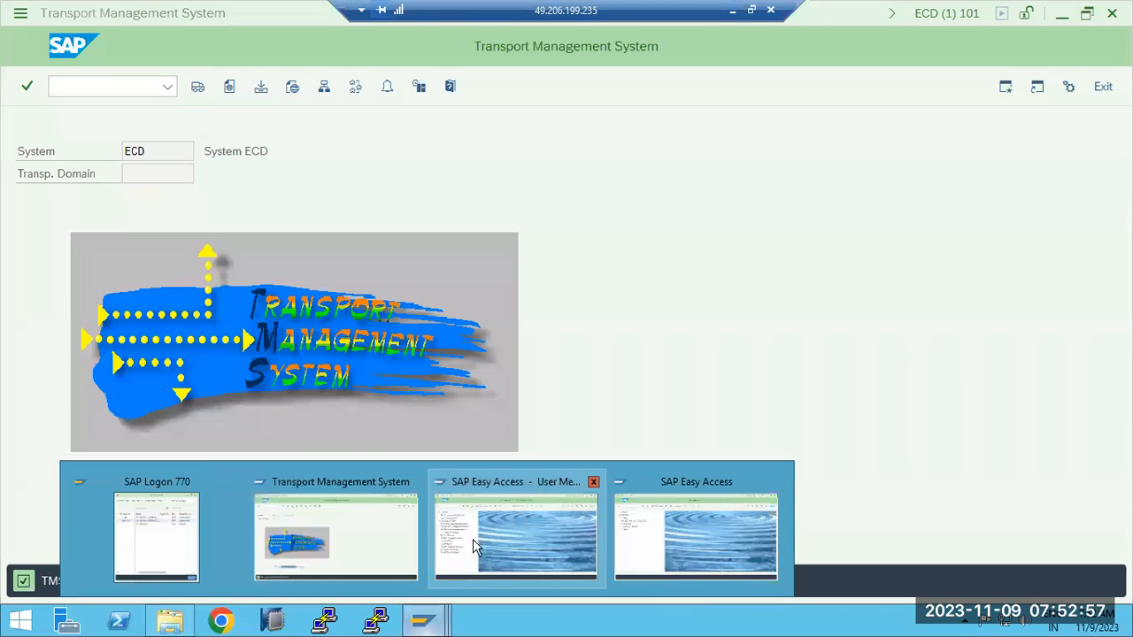
left_click(568, 509)
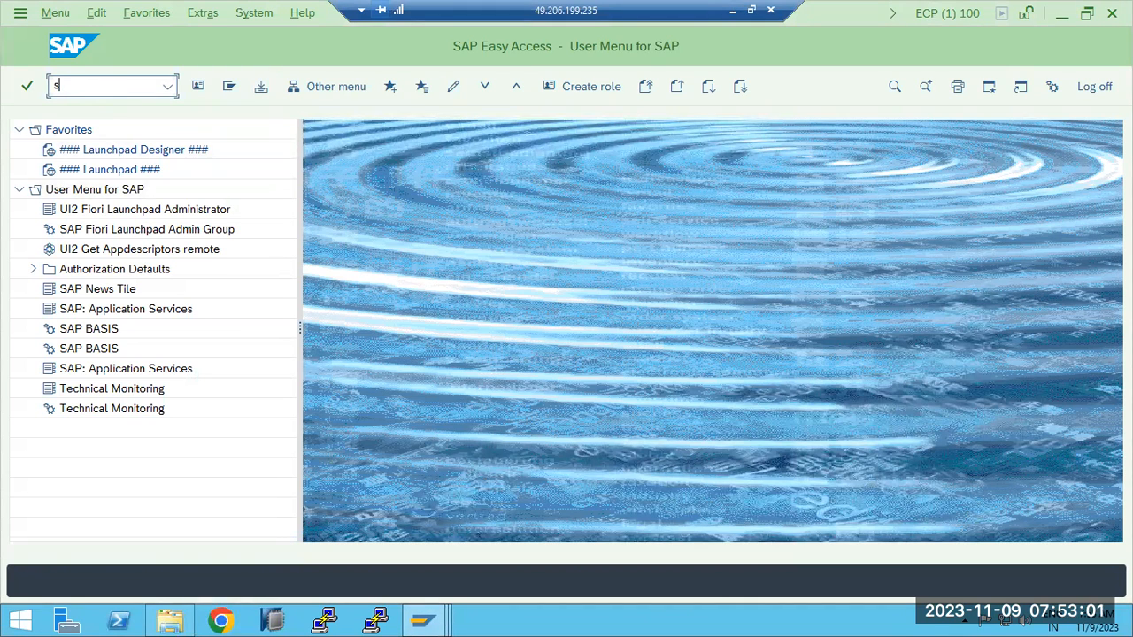
key("BackSpace")
- Switch to Paint and add a green text label "TMS" above the /usr/sap/trans label, between the export and import arrows
left_click(733, 12)
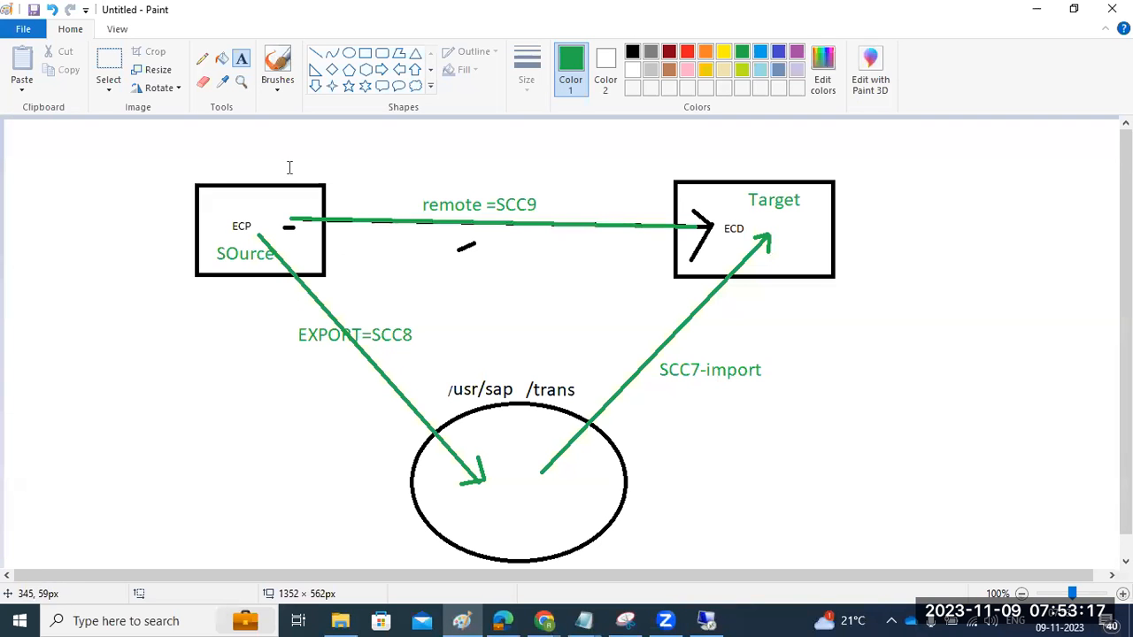
left_click_drag(397, 138, 564, 161)
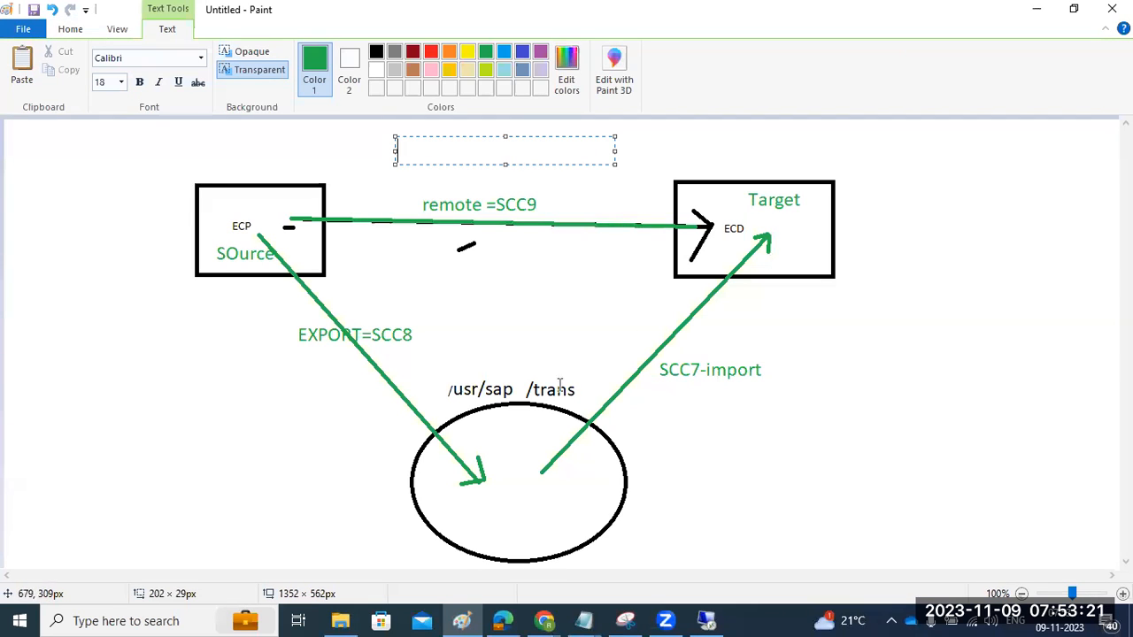
left_click_drag(447, 299, 592, 335)
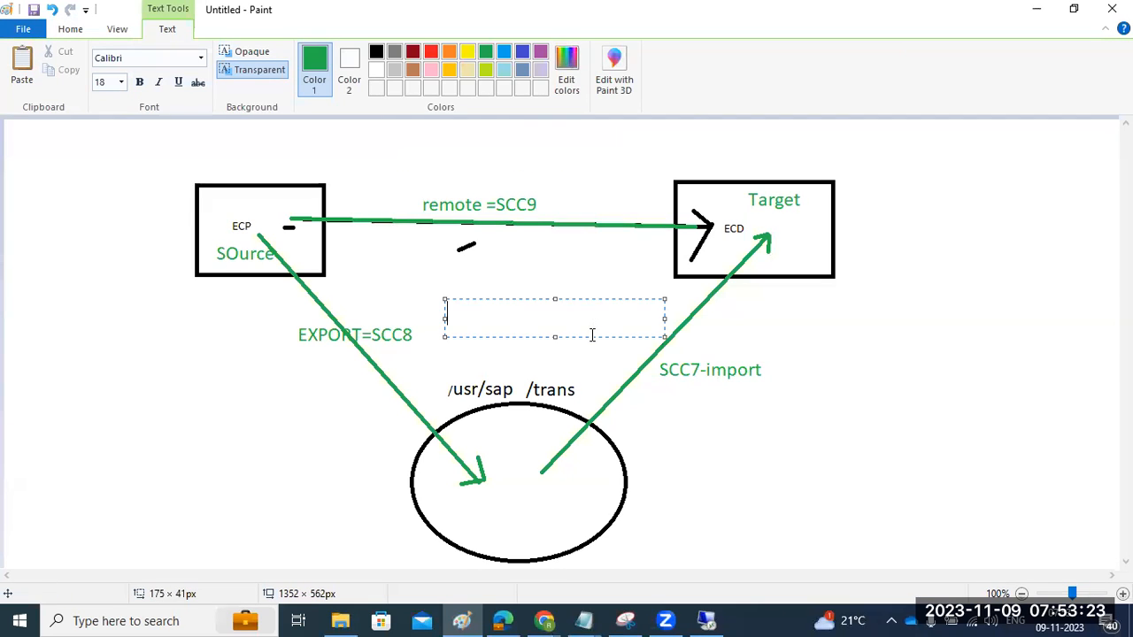
type("TMS")
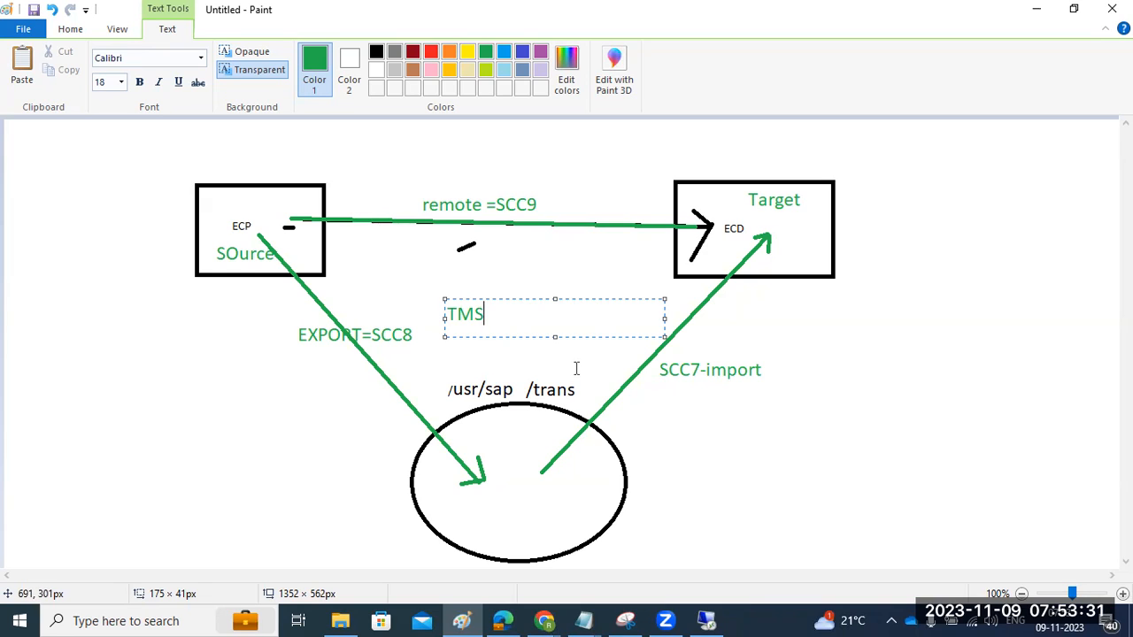
left_click_drag(502, 320, 441, 315)
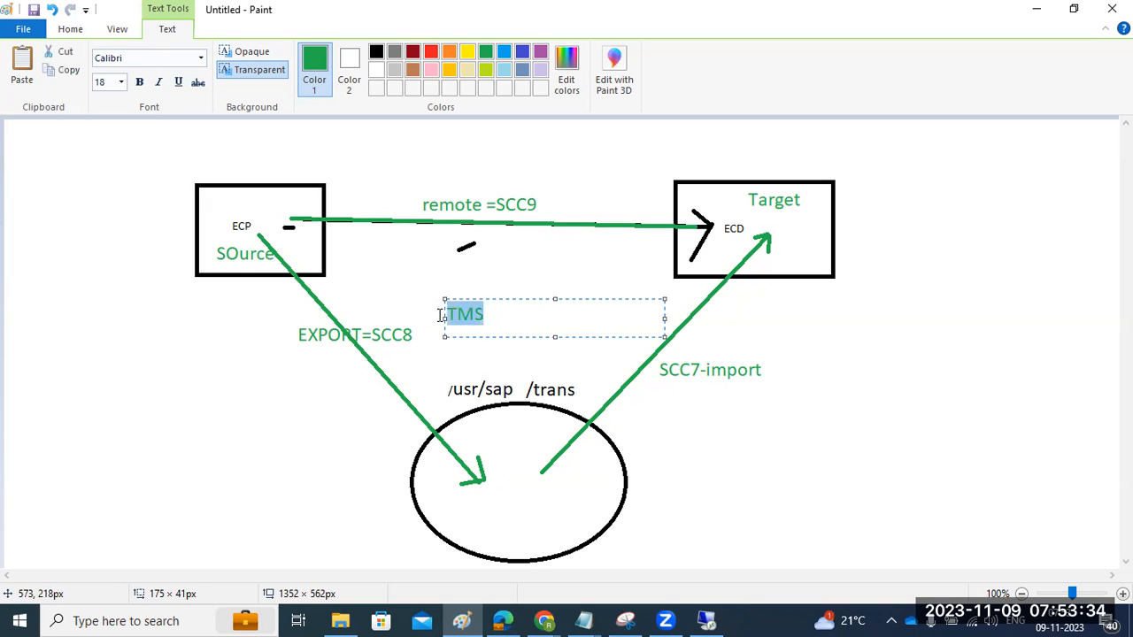
left_click(270, 359)
left_click_drag(28, 129, 300, 165)
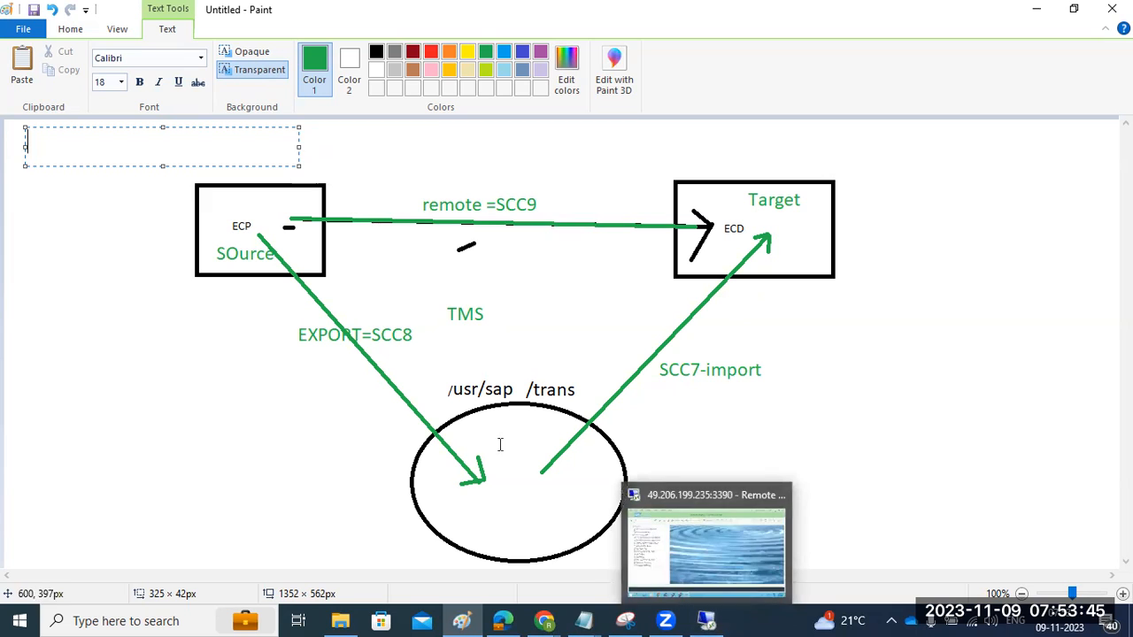
- Switch back to the remote desktop and log off all open SAP sessions, including ECP client 100 and ECD client 101
left_click(706, 619)
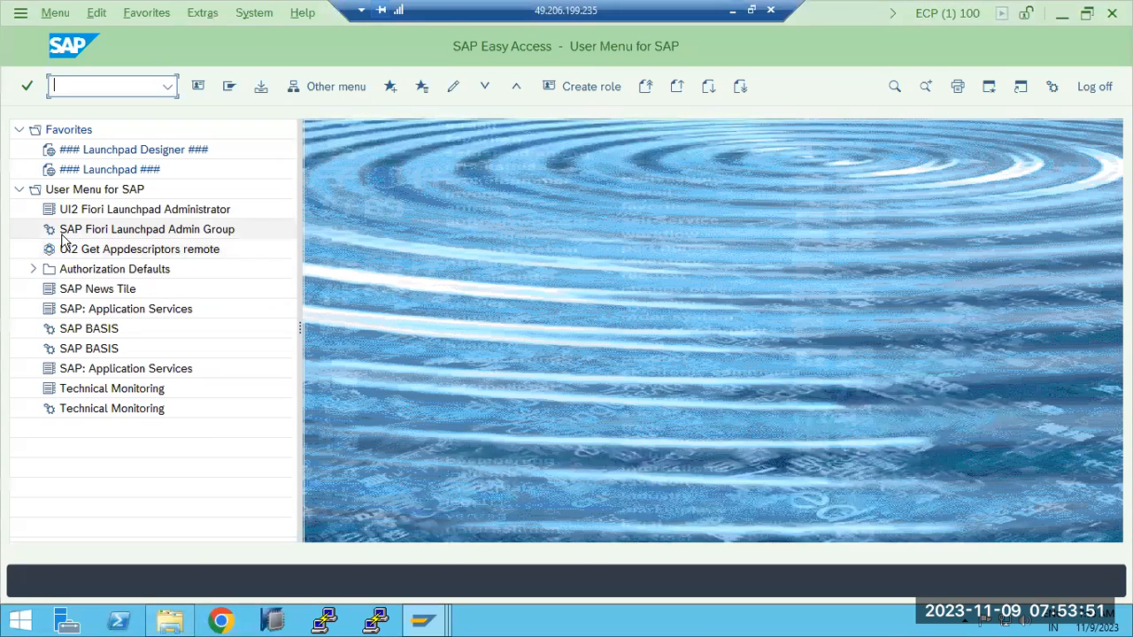
left_click(1098, 86)
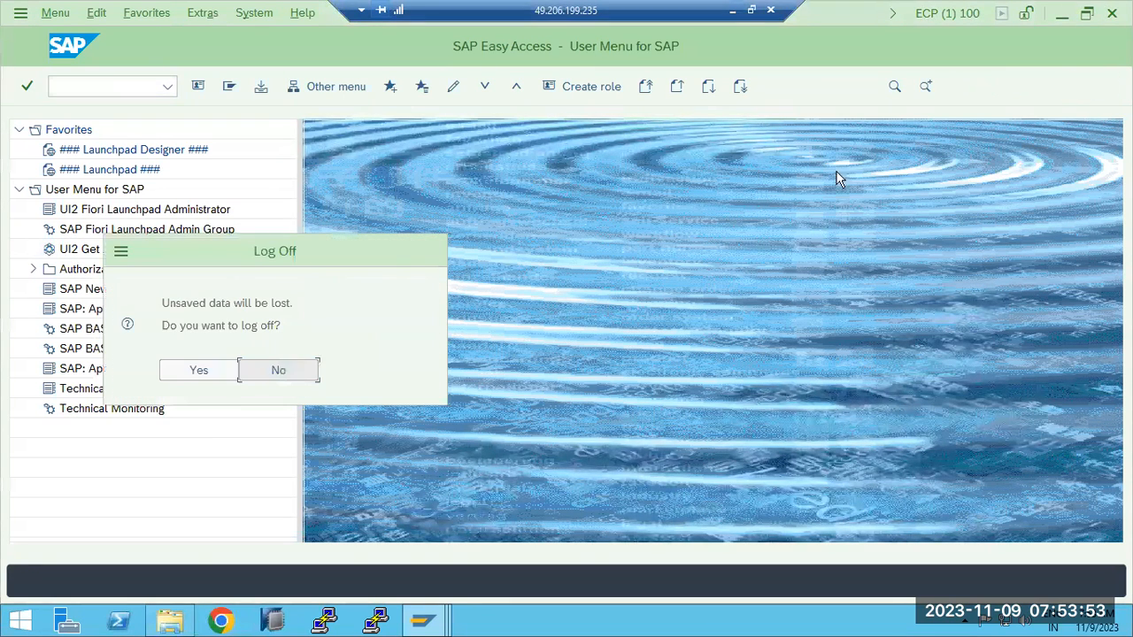
left_click(183, 372)
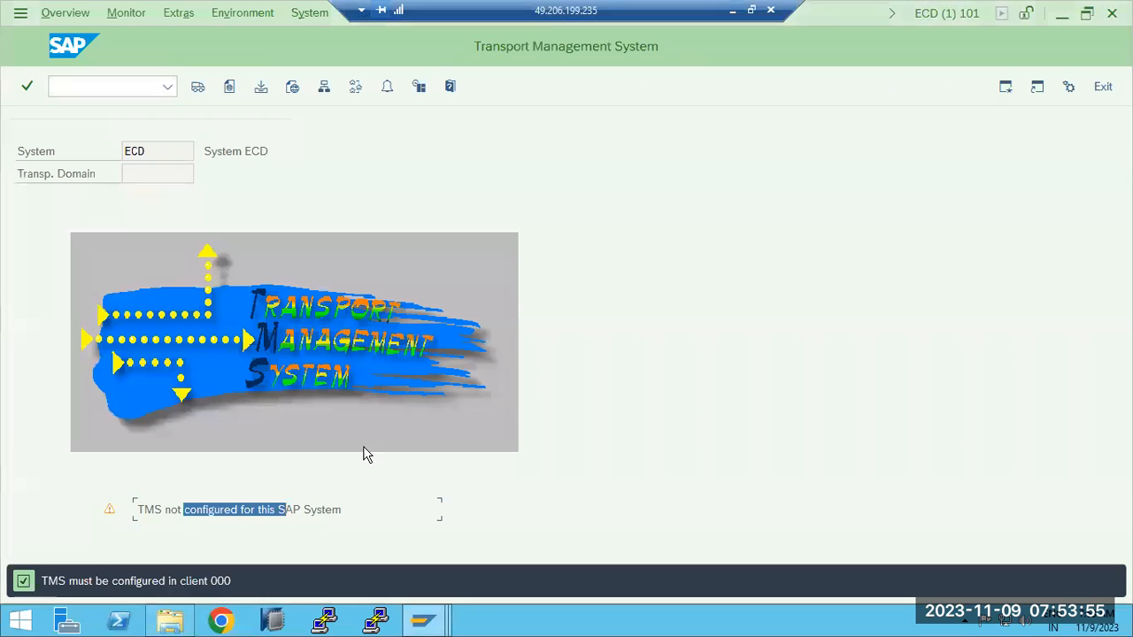
left_click(1103, 86)
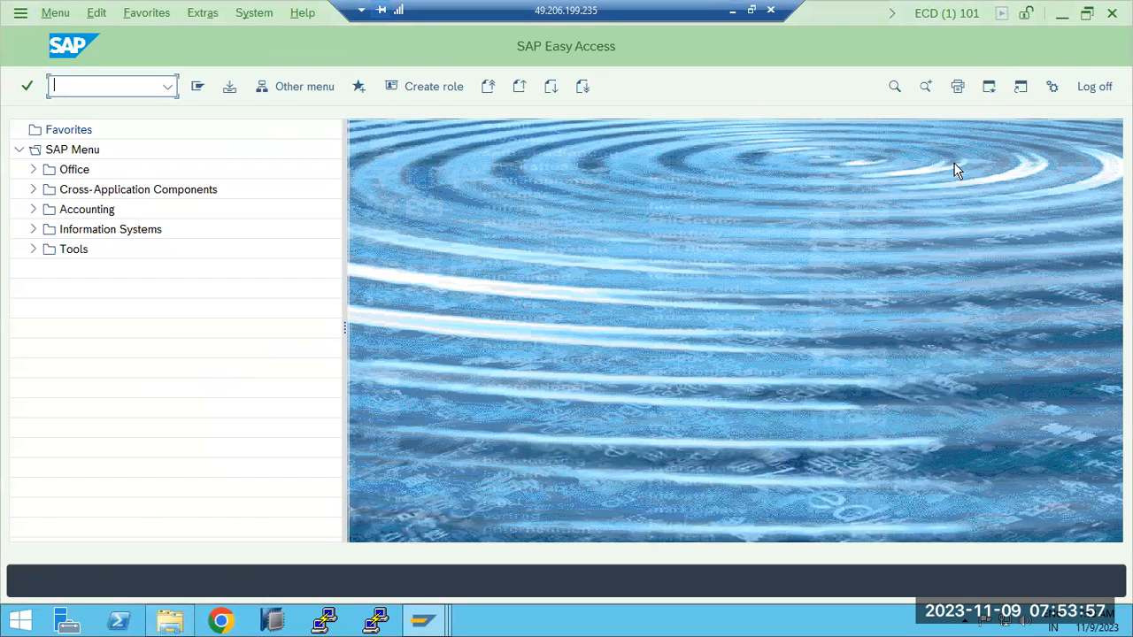
left_click(1102, 88)
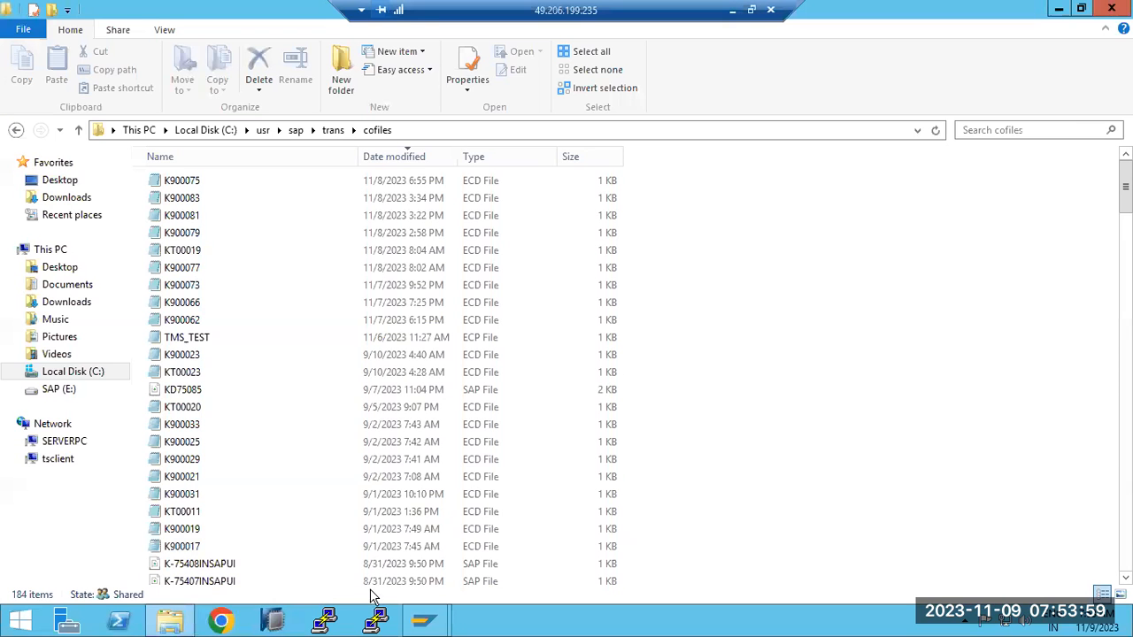
mouse_move(423, 619)
left_click(467, 550)
left_click(1088, 87)
left_click(198, 368)
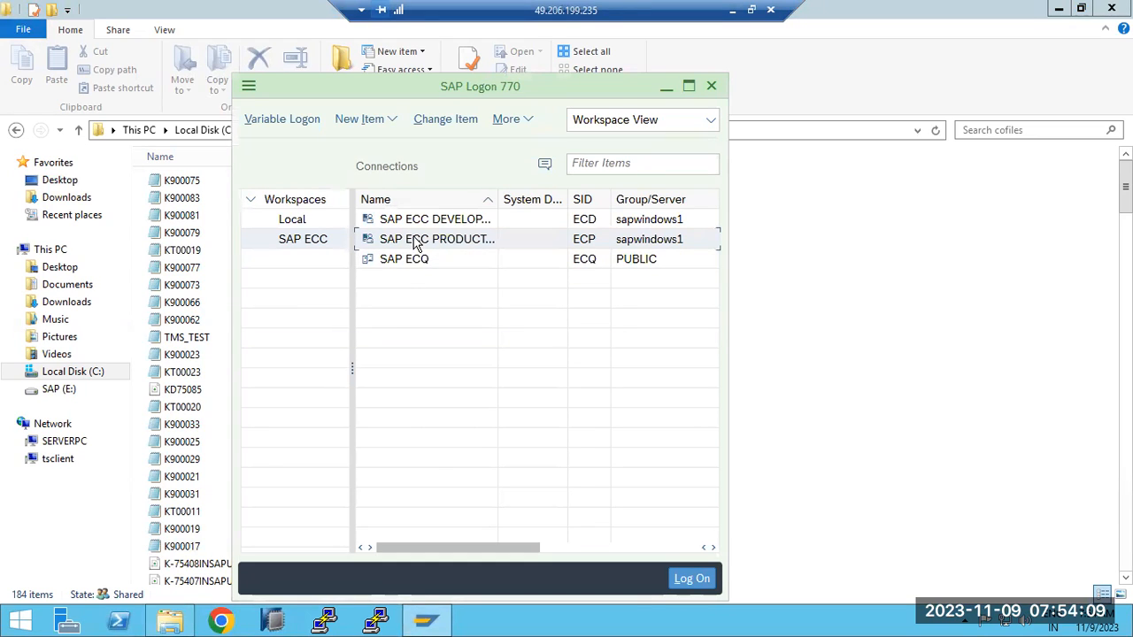
- Log on to SAP ECC Development (ECD) in client 000 as user ddic with the account password
left_click(416, 219)
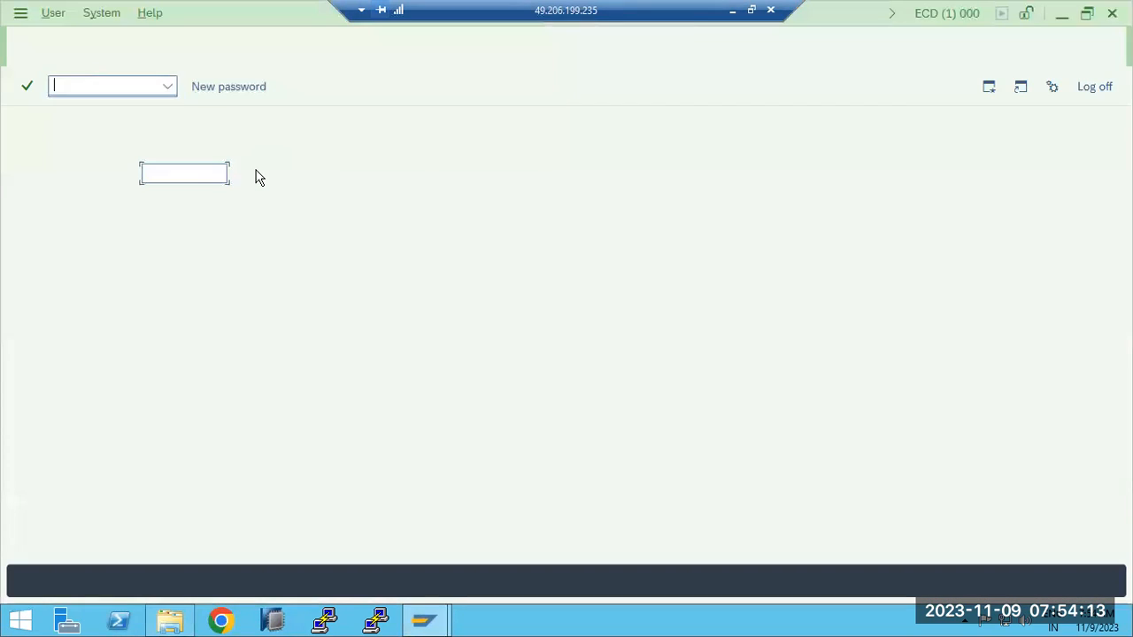
left_click(154, 130)
type("000")
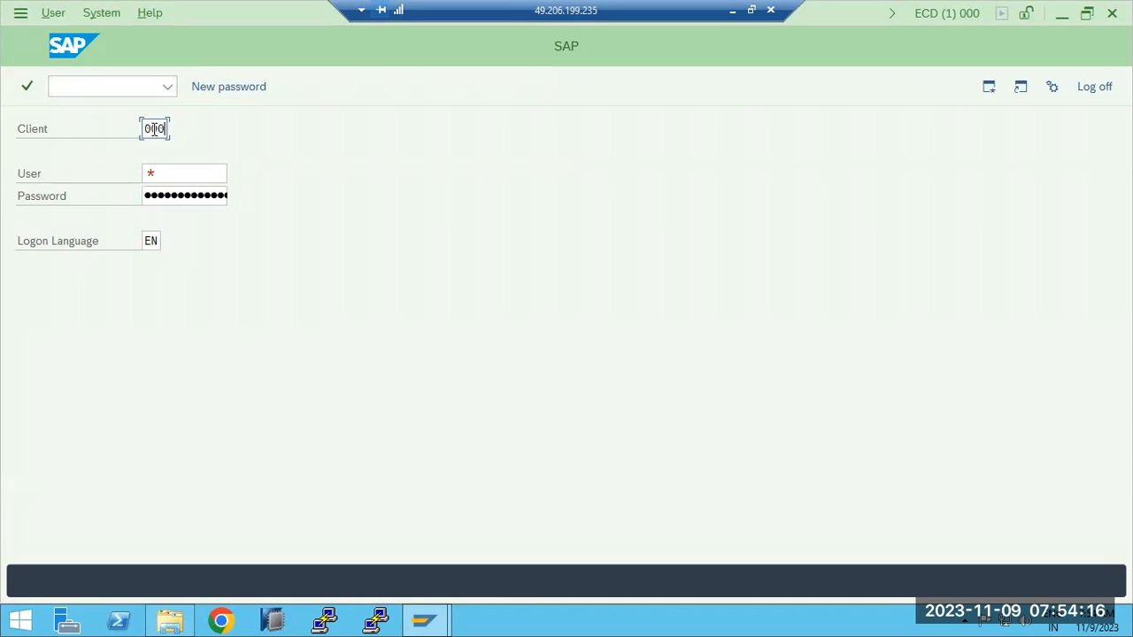
key("Tab")
type("ddic")
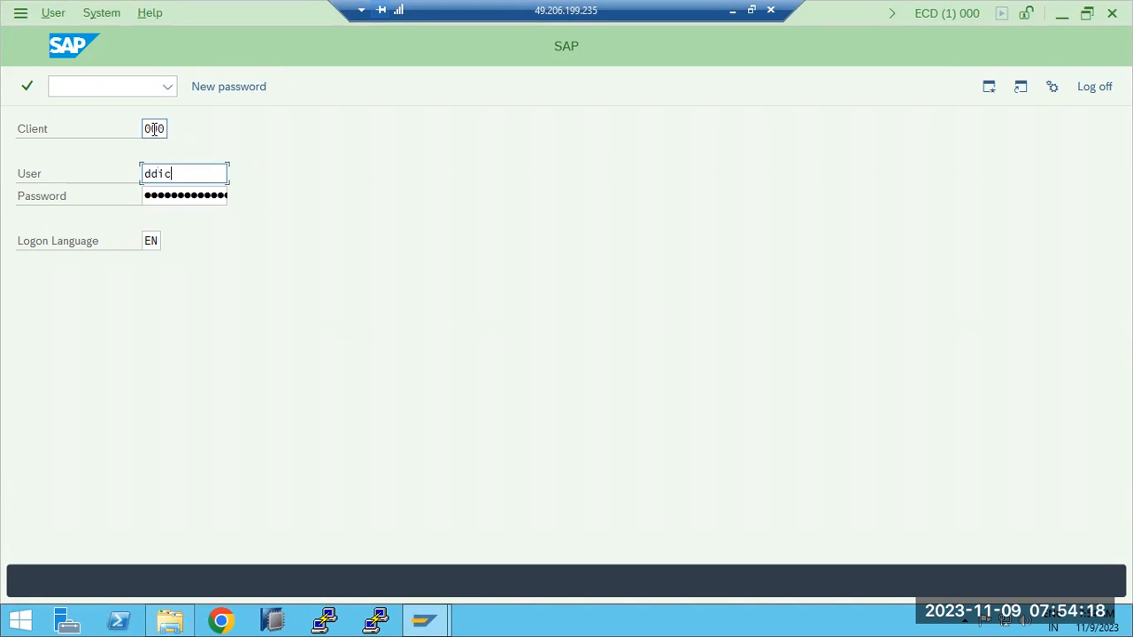
key("Tab")
type("***")
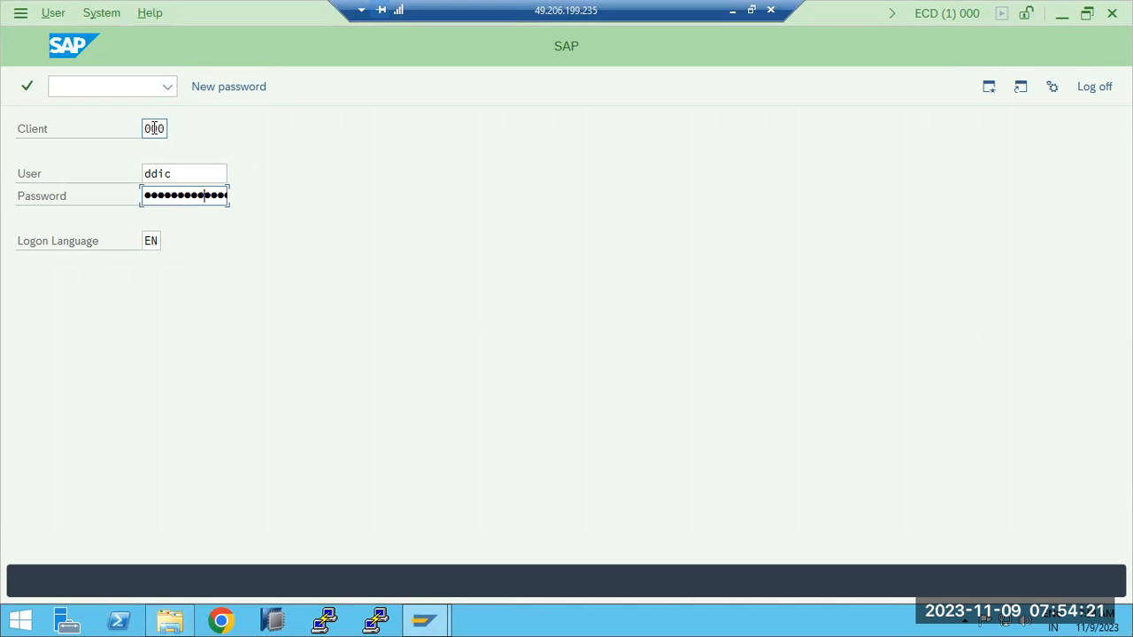
key("Return")
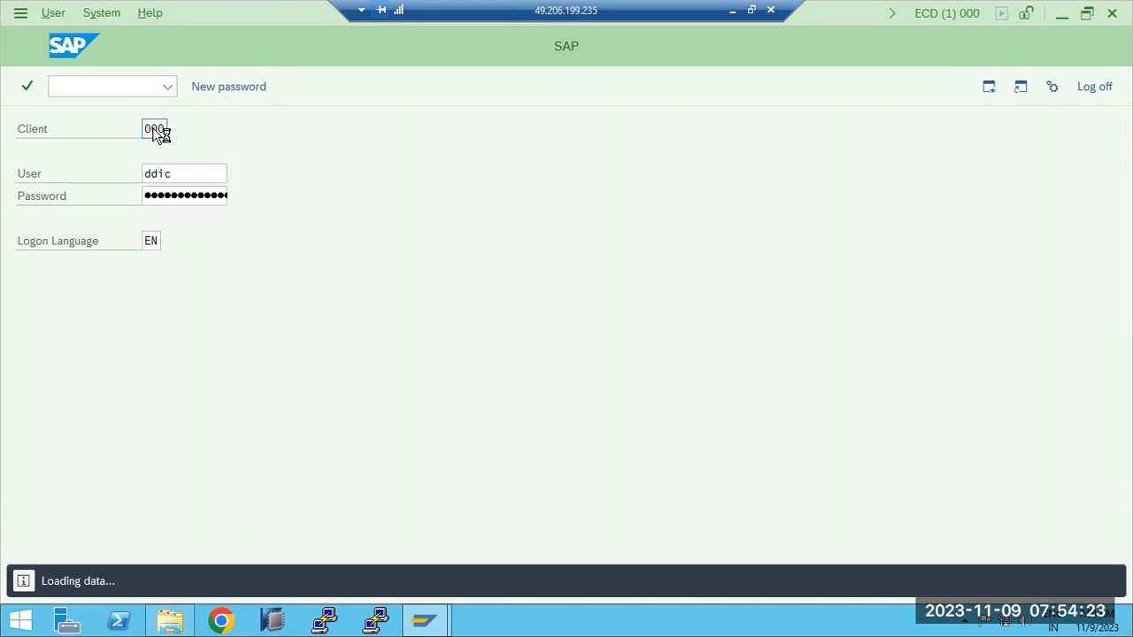
- In transaction STMS, save transport domain DOMAIN_ECD for system ECD, enter and repeat the password for user TMSADM, and exit
type("stms")
key("Return")
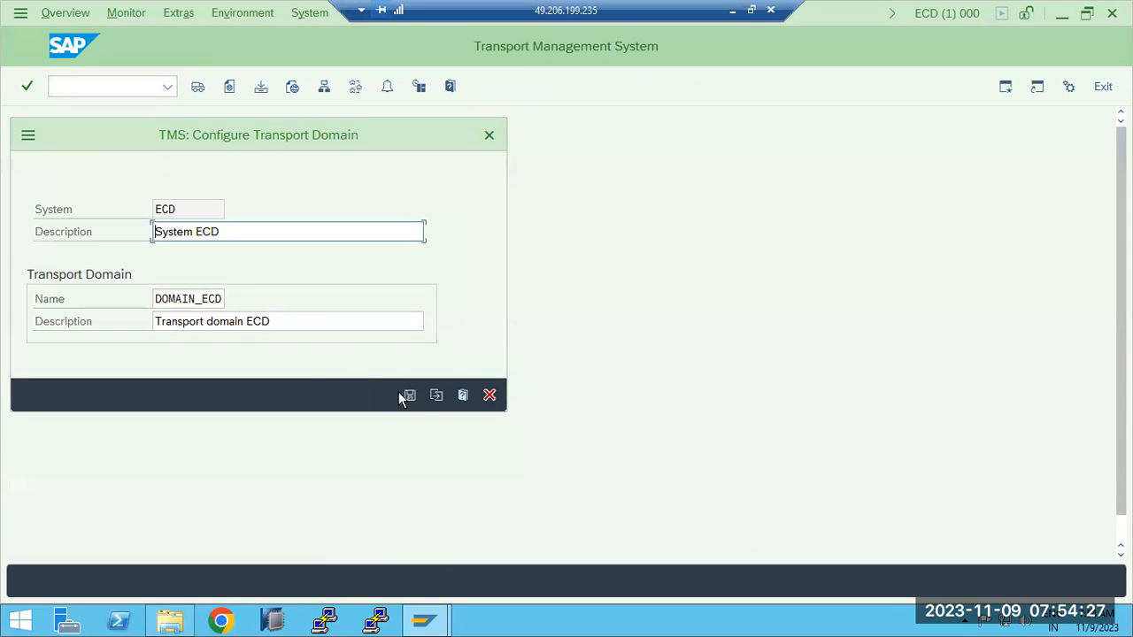
left_click(409, 396)
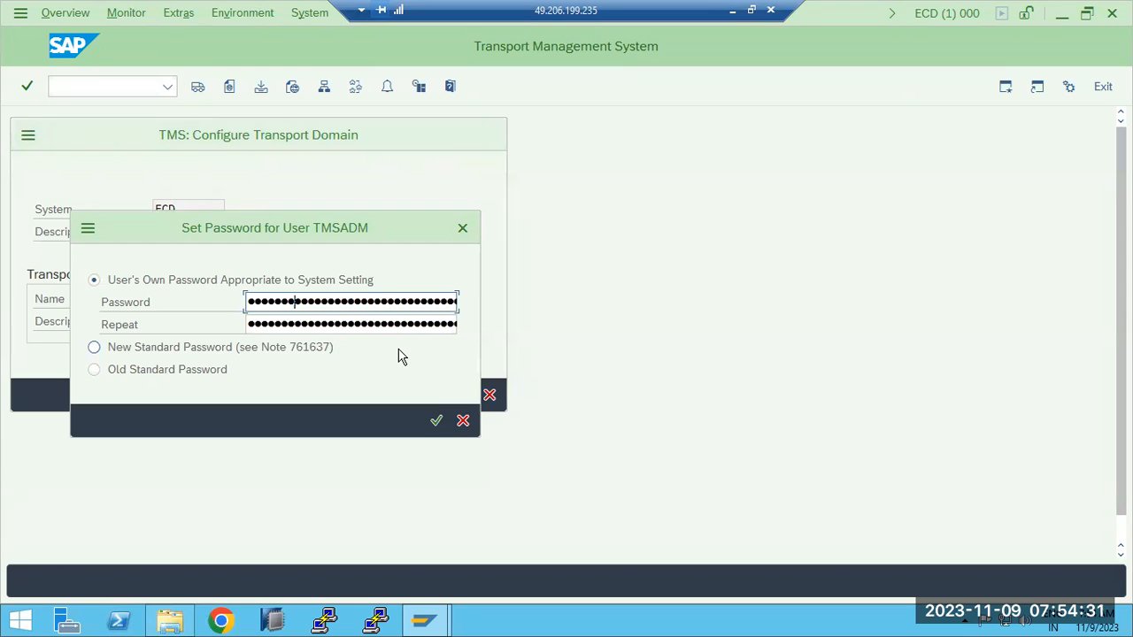
key("Tab")
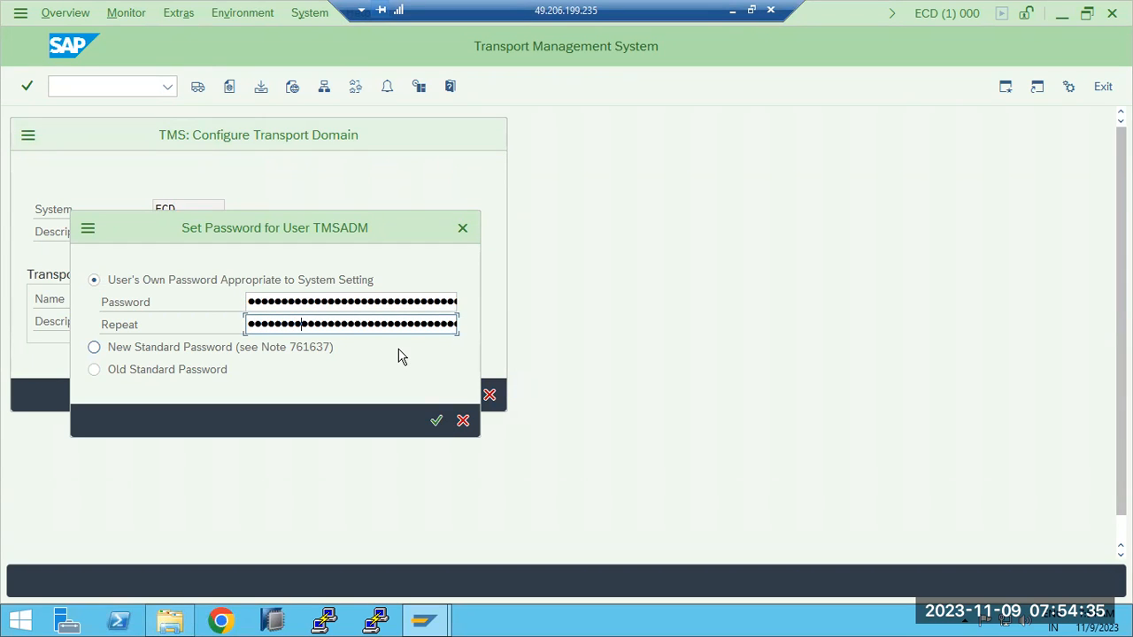
key("Return")
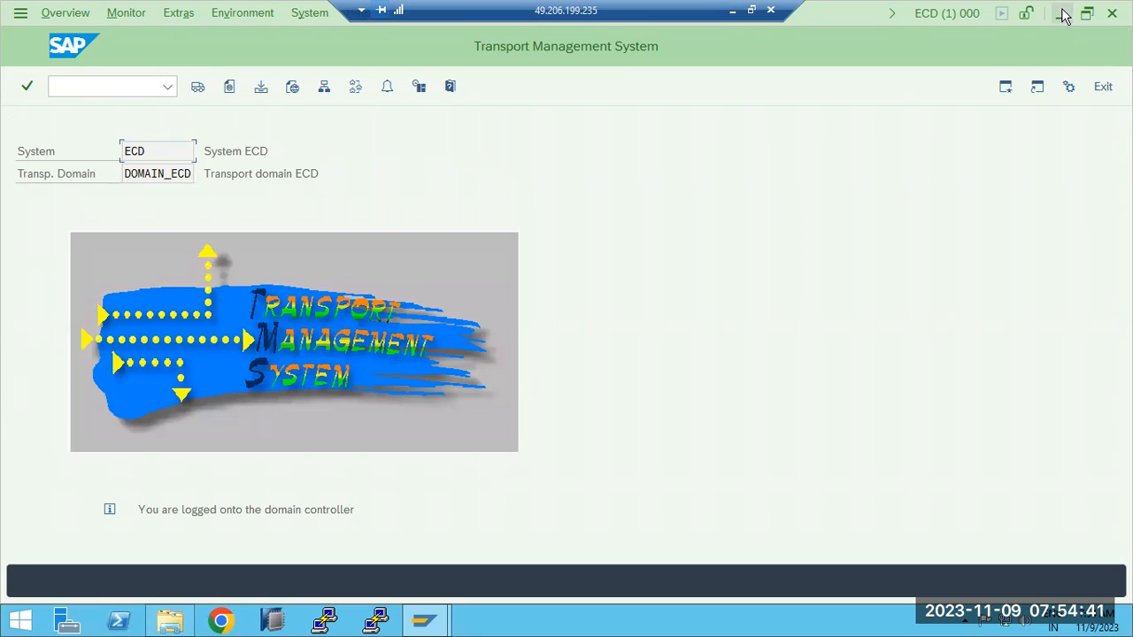
left_click(1102, 86)
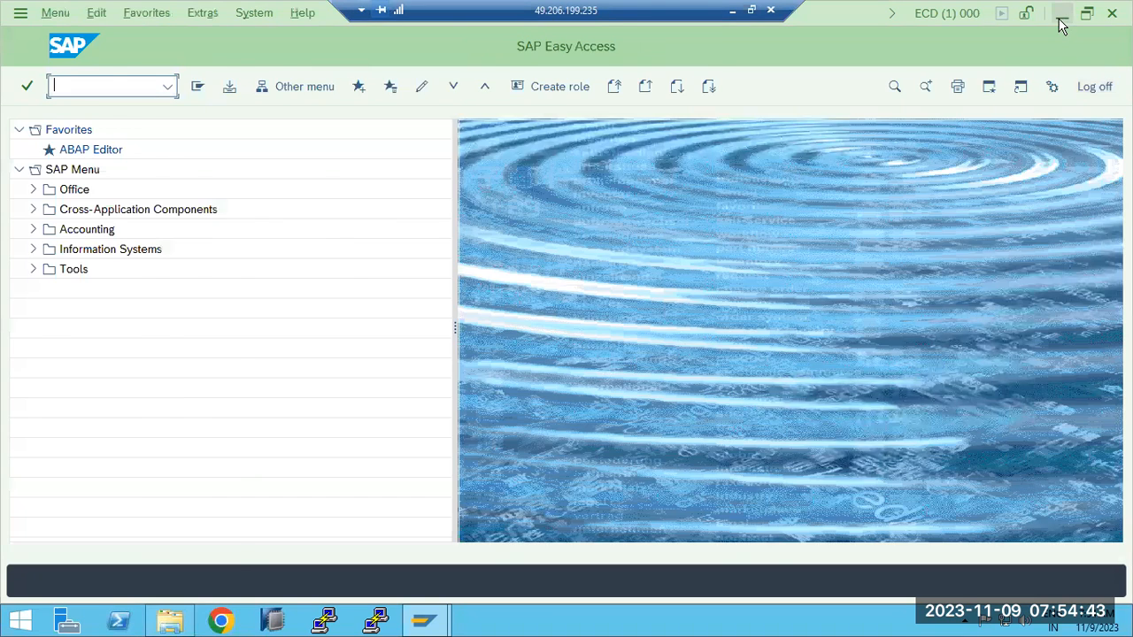
- Log on to SAP ECC Production (ECP) in client 000 as ddic with the account password, without ending other logons
left_click(1058, 12)
double_click(407, 239)
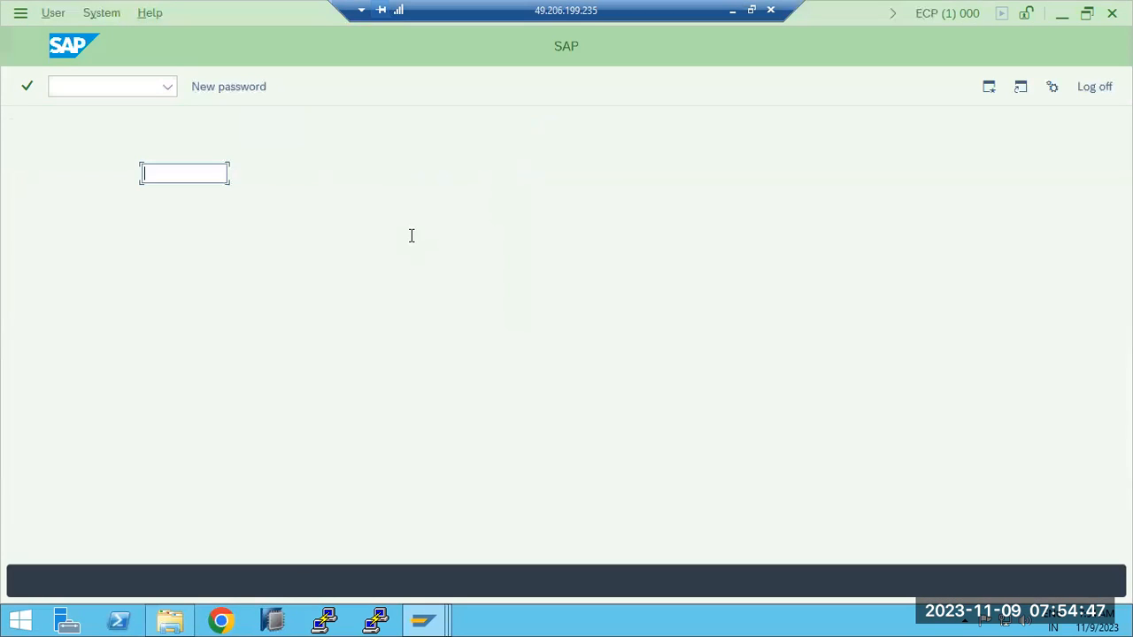
left_click(164, 129)
double_click(164, 129)
type("000")
key("Tab")
type("ddic")
key("Tab")
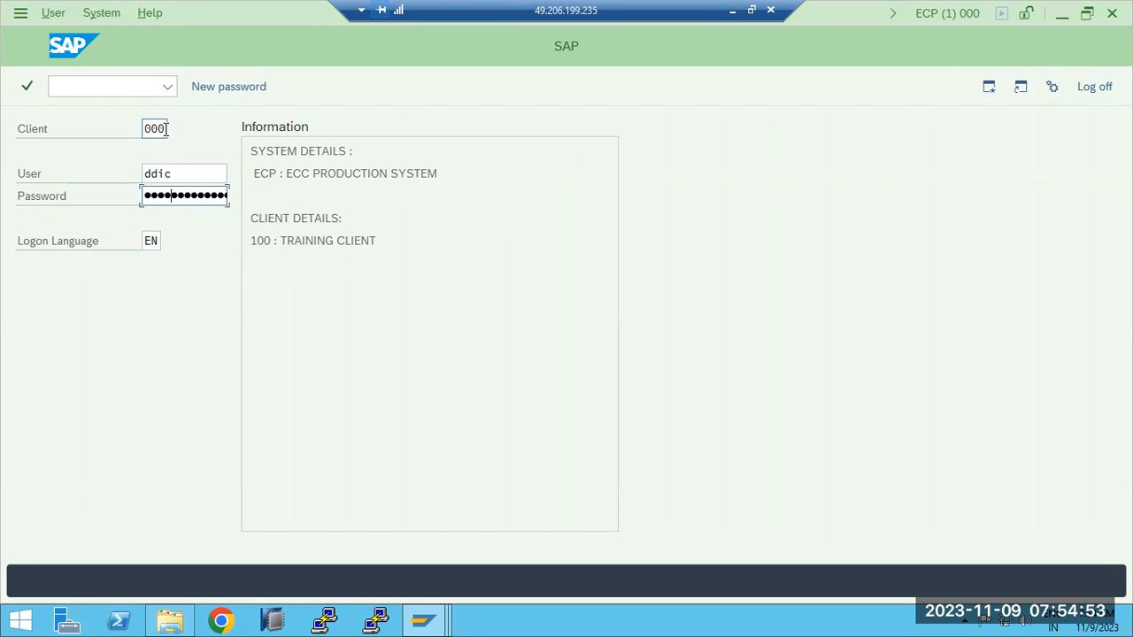
key("Return")
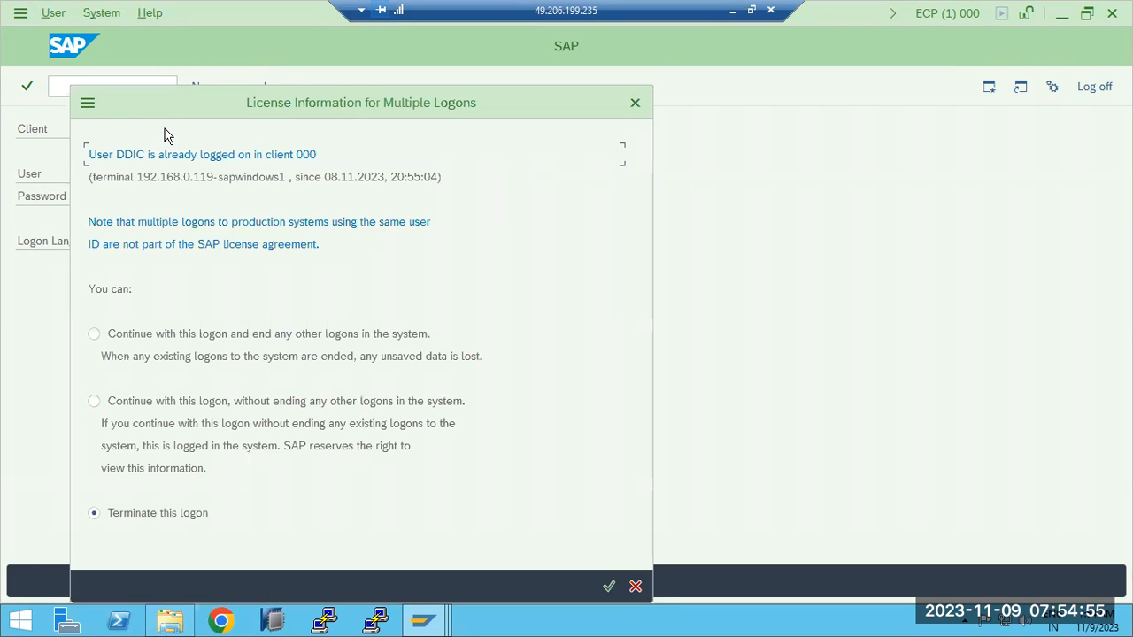
left_click(185, 401)
left_click(609, 587)
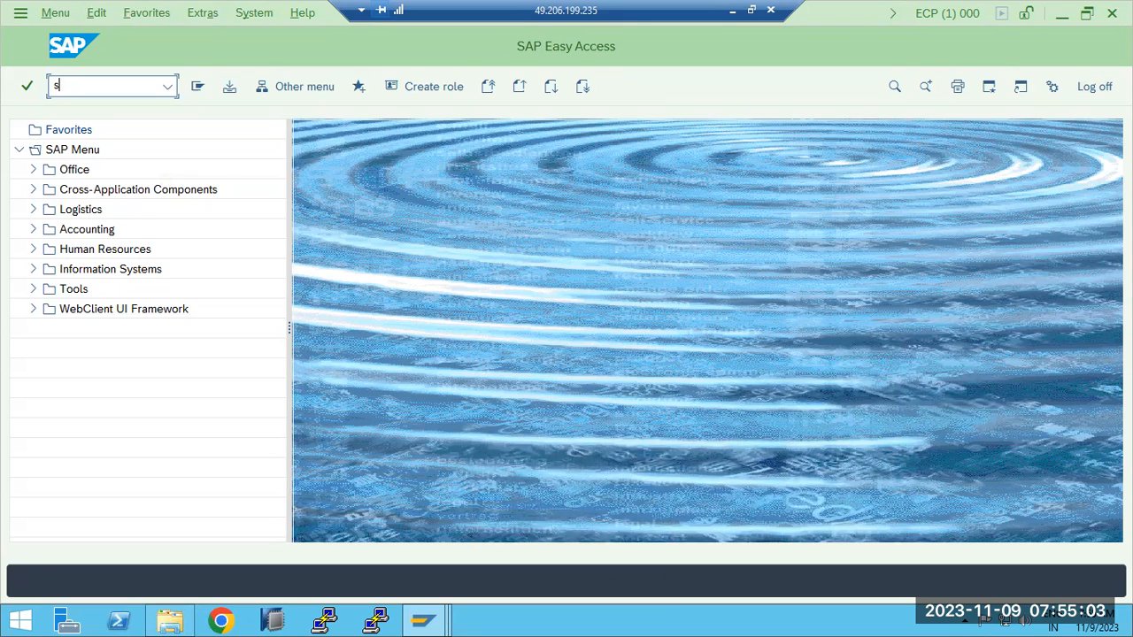
- In ECP client 000, run transaction STMS, check the import overview of DOMAIN_ECD, and leave it after cancelling the remote logon to ECD client 101
left_click(57, 85)
type("stms")
key("Return")
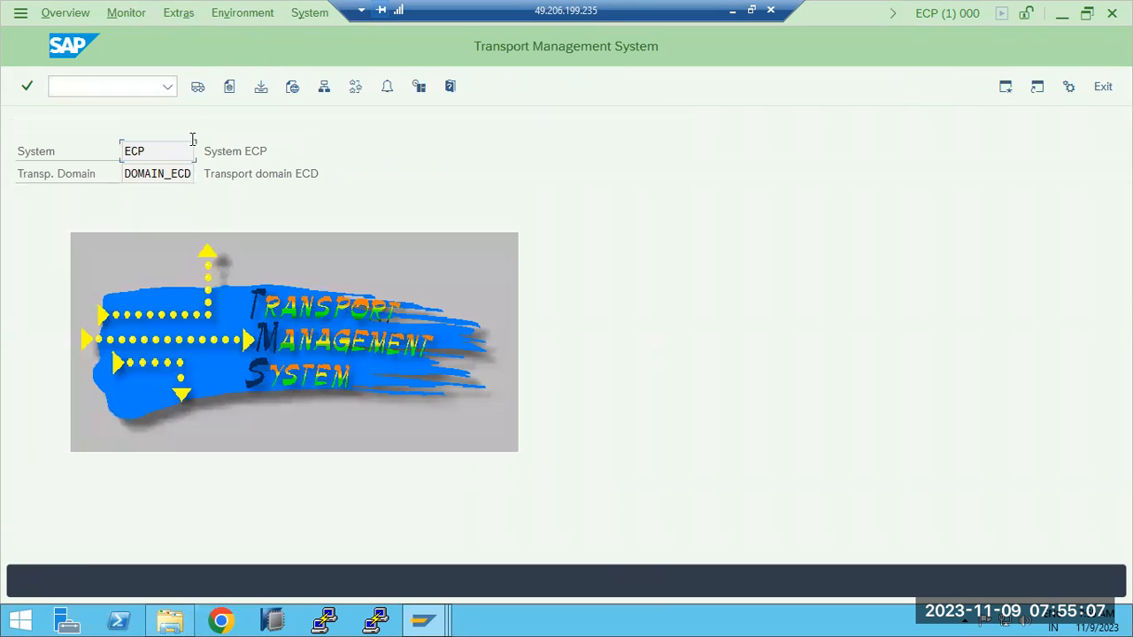
left_click(198, 86)
left_click(199, 88)
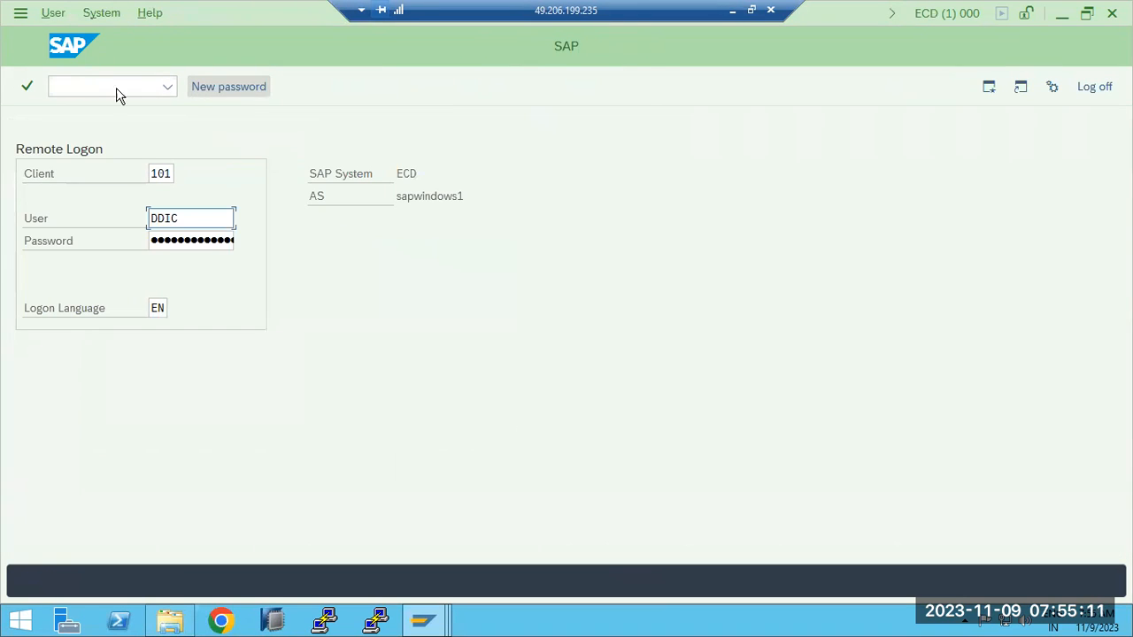
left_click(227, 89)
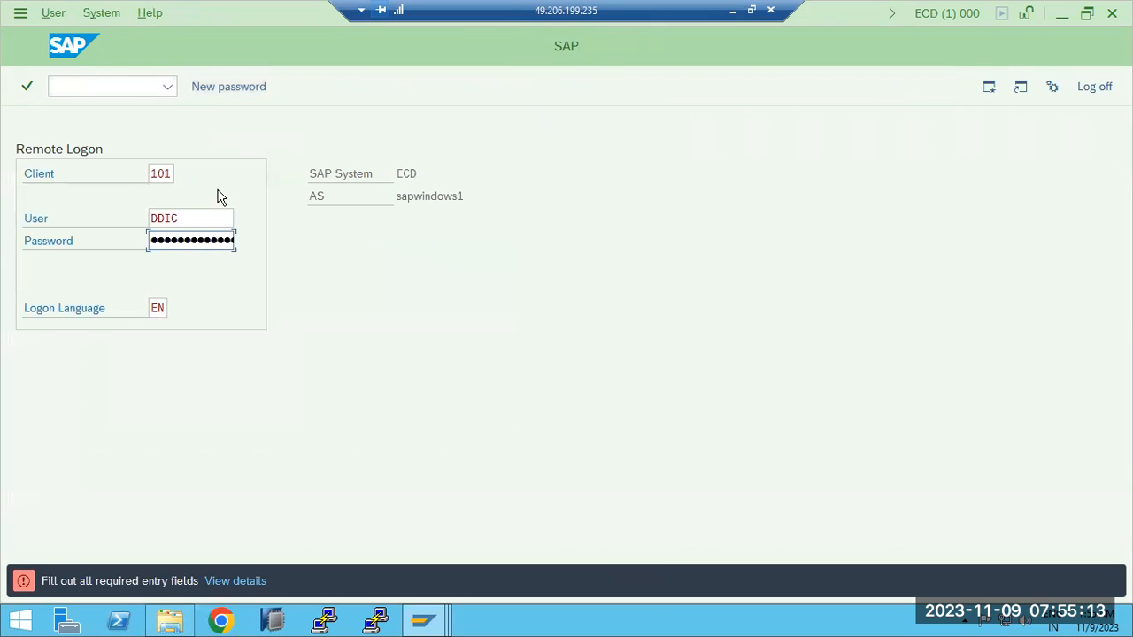
left_click(1095, 87)
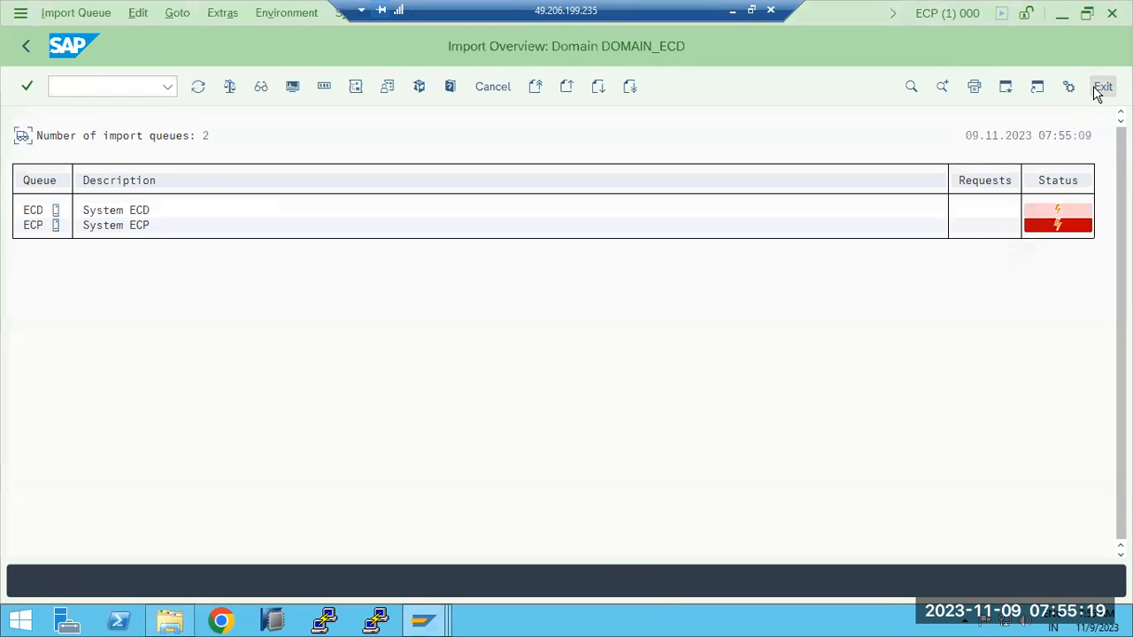
left_click(26, 48)
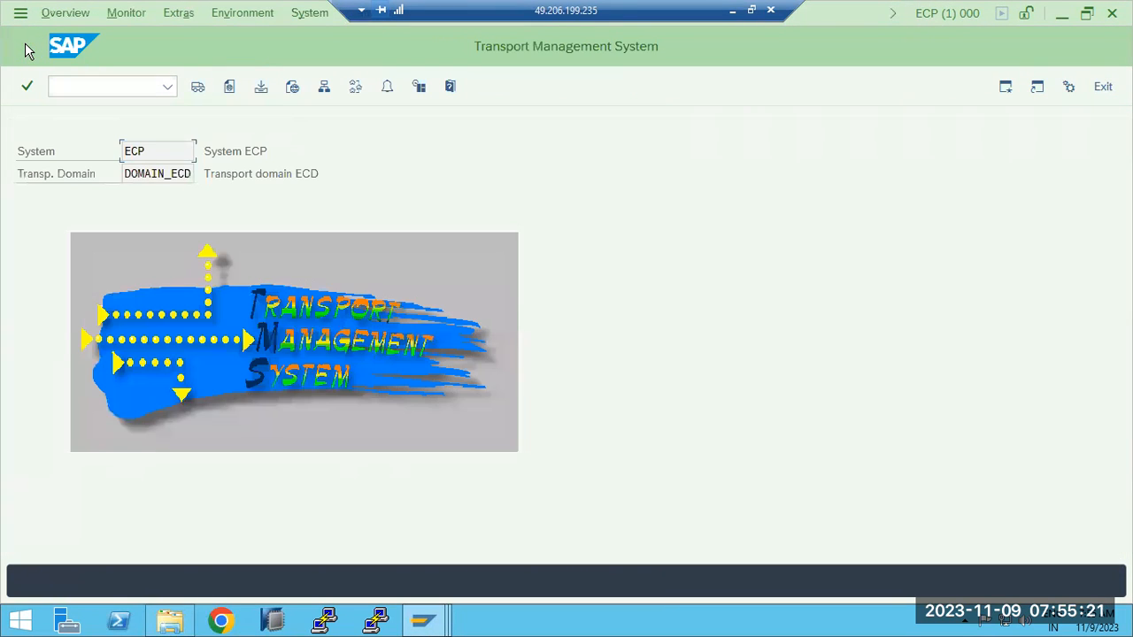
- Delete the TMS configuration of system ECP and confirm the deletion
left_click(181, 18)
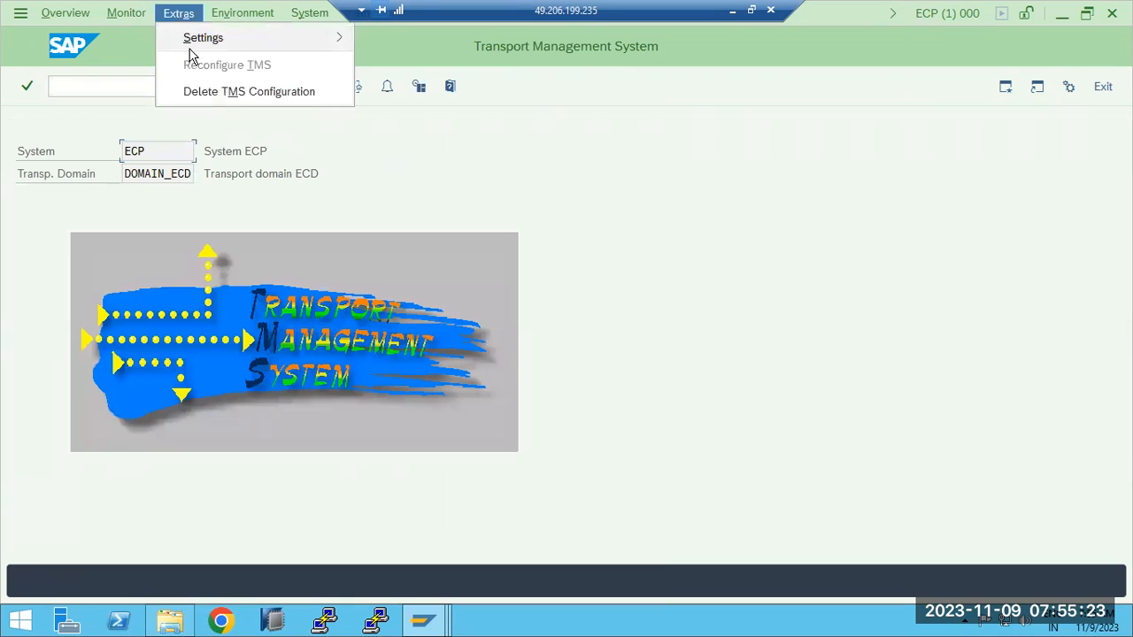
left_click(216, 92)
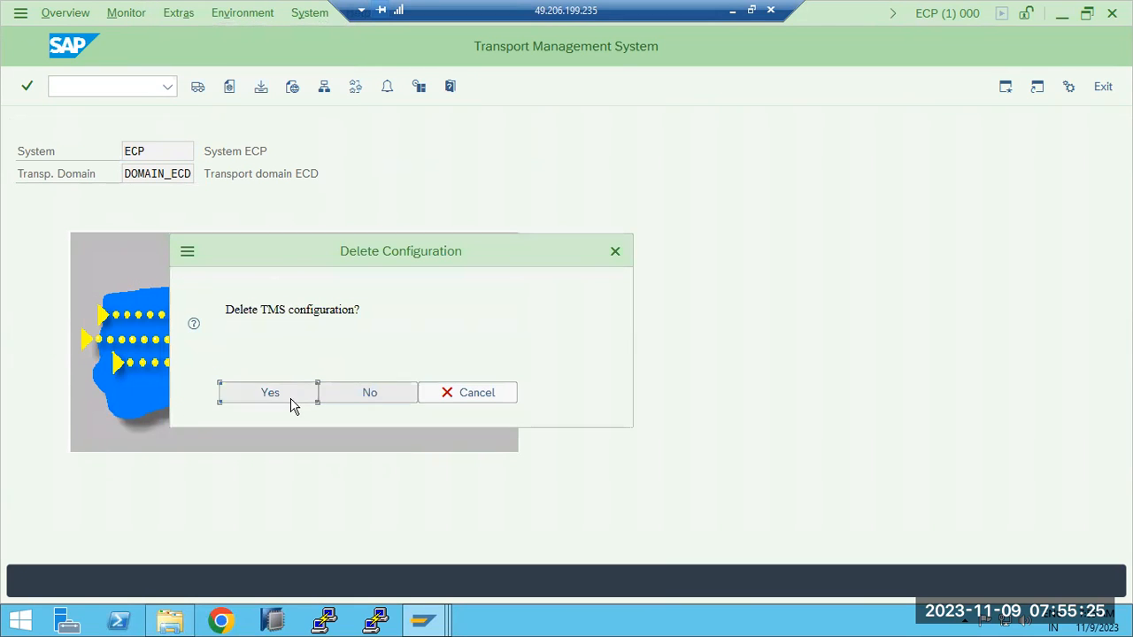
left_click(292, 402)
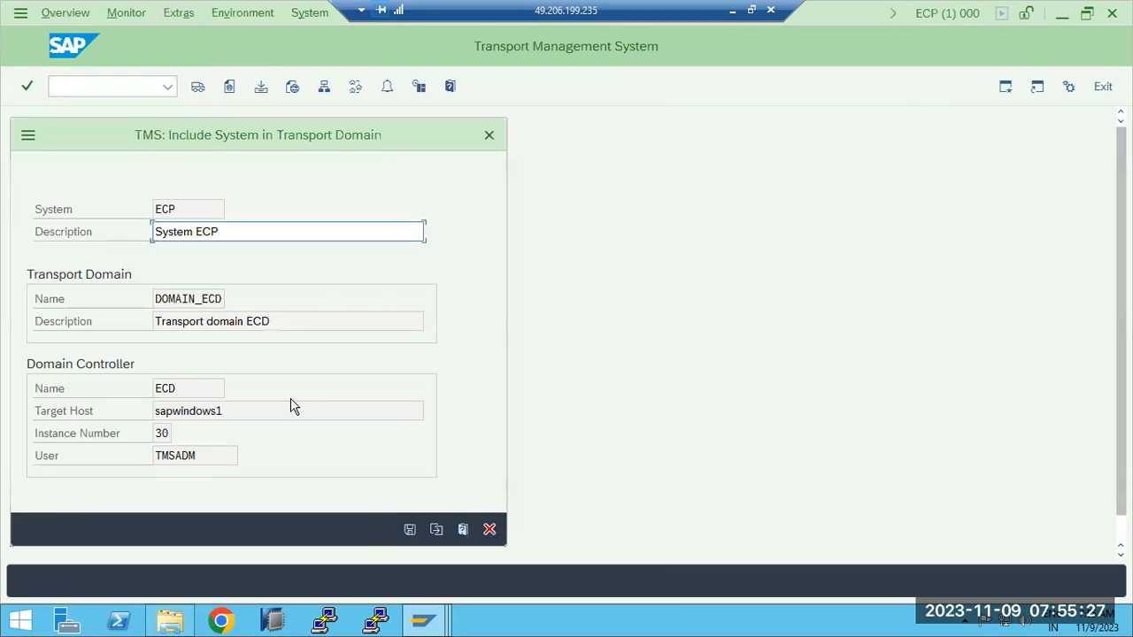
- Save the inclusion of system ECP in transport domain DOMAIN_ECD, entering and repeating the password for user TMSADM
left_click(410, 529)
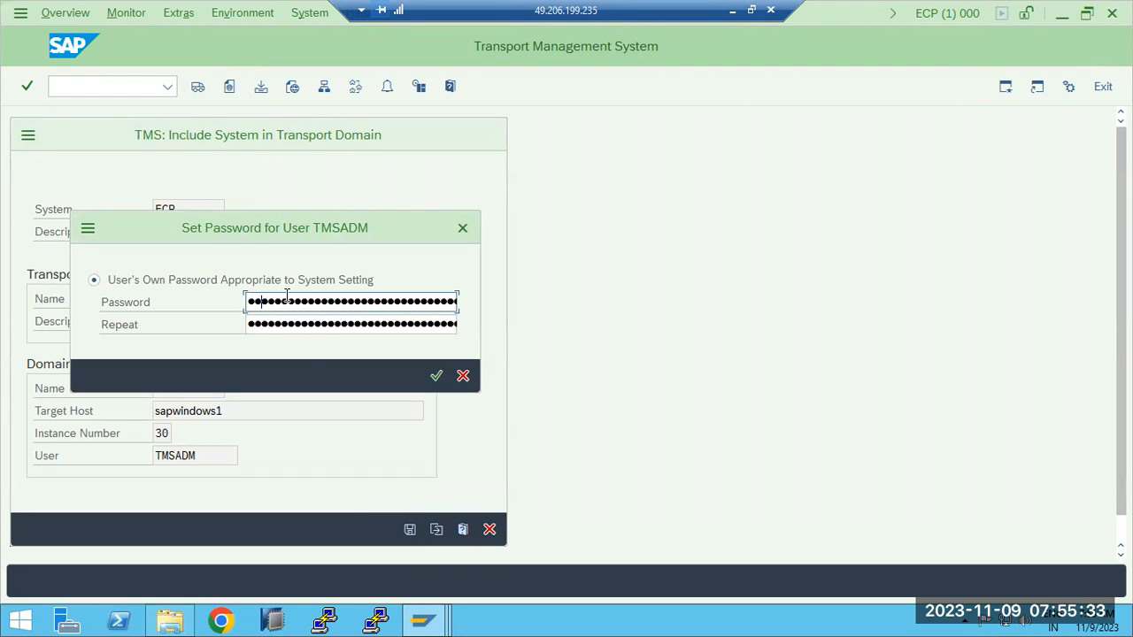
key("Tab")
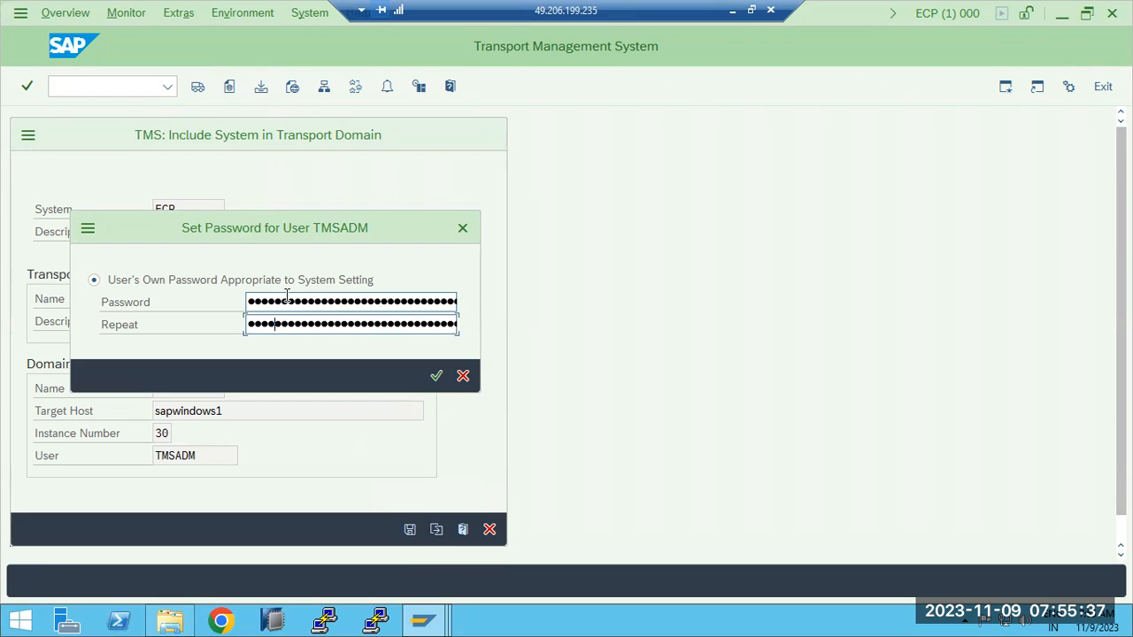
left_click(288, 301)
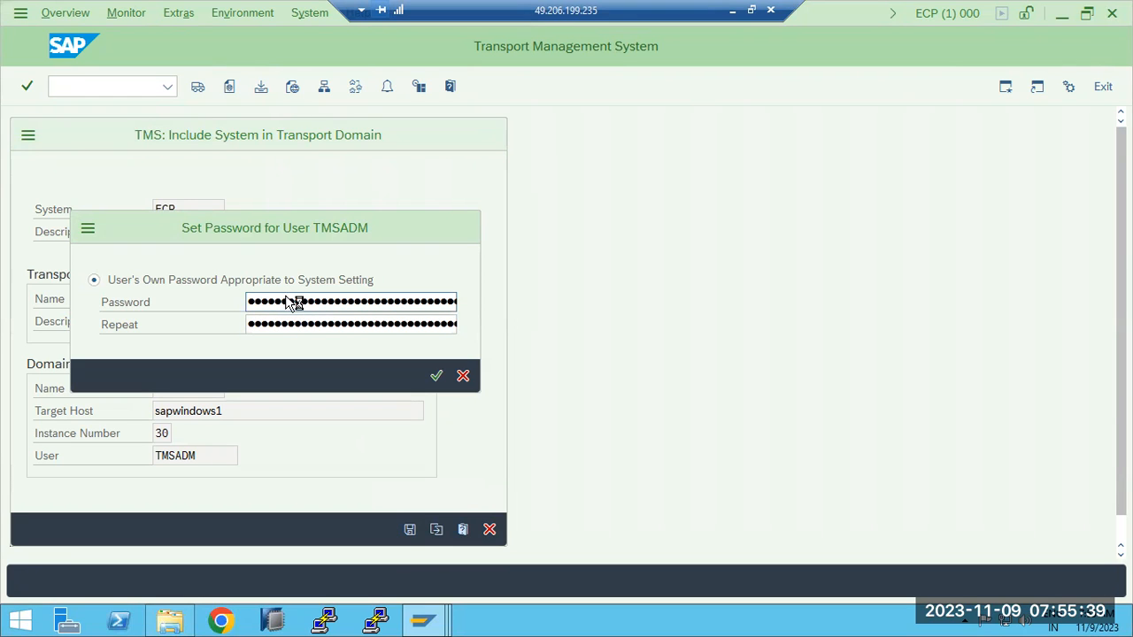
key("Return")
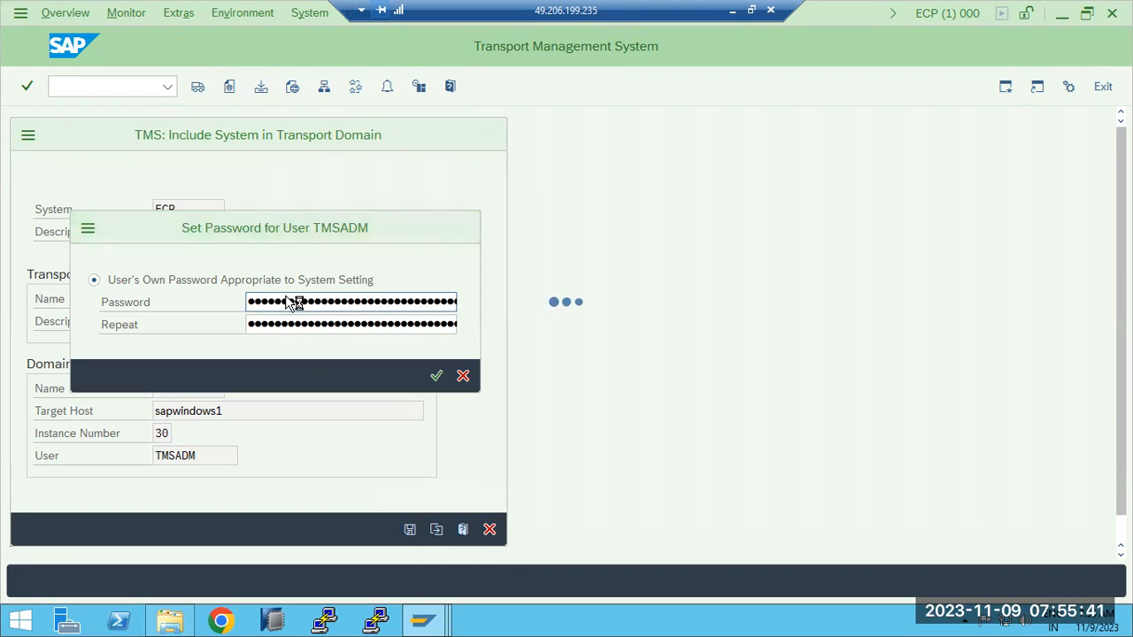
- Switch to the ECD client 000 session and approve system ECP for DOMAIN_ECD in the STMS system overview
mouse_move(424, 619)
left_click(432, 567)
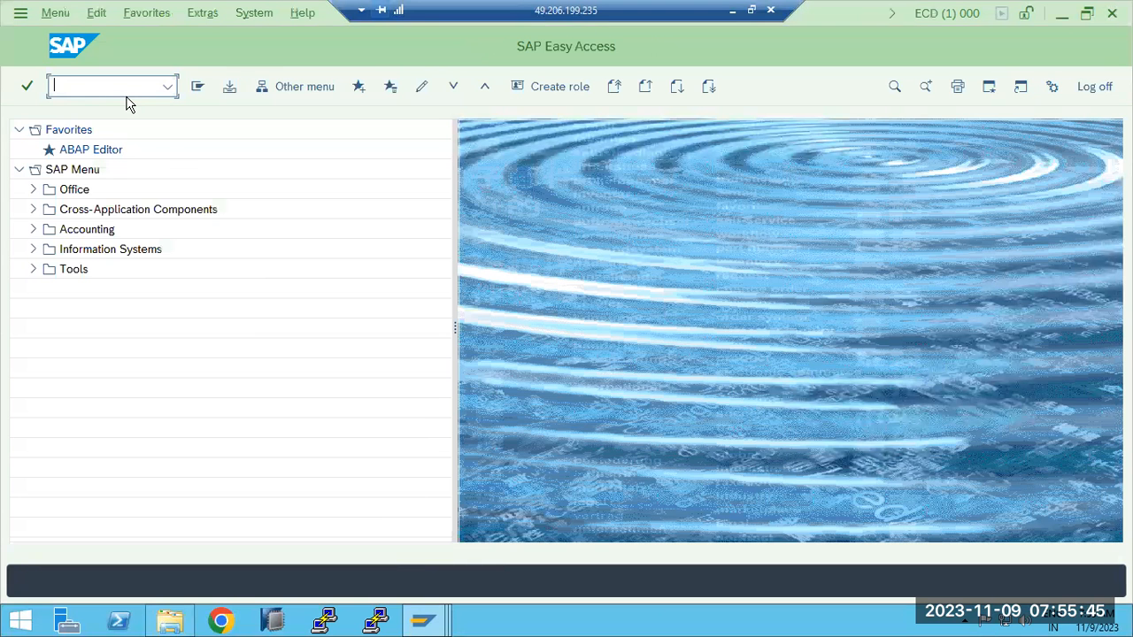
key("Return")
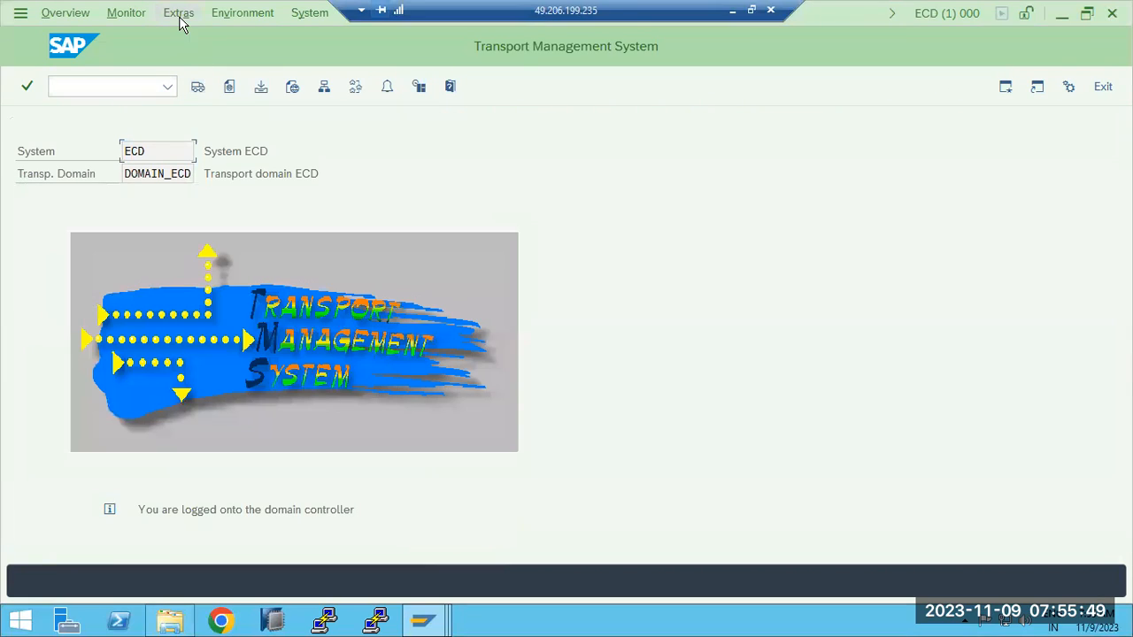
left_click(326, 88)
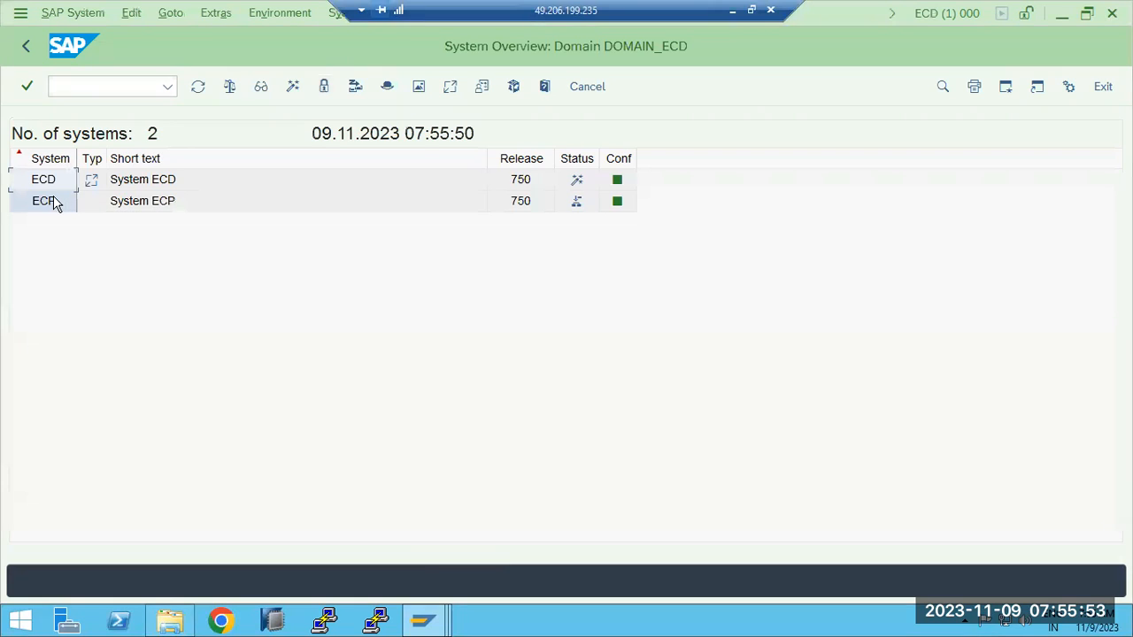
left_click(47, 202)
left_click(86, 19)
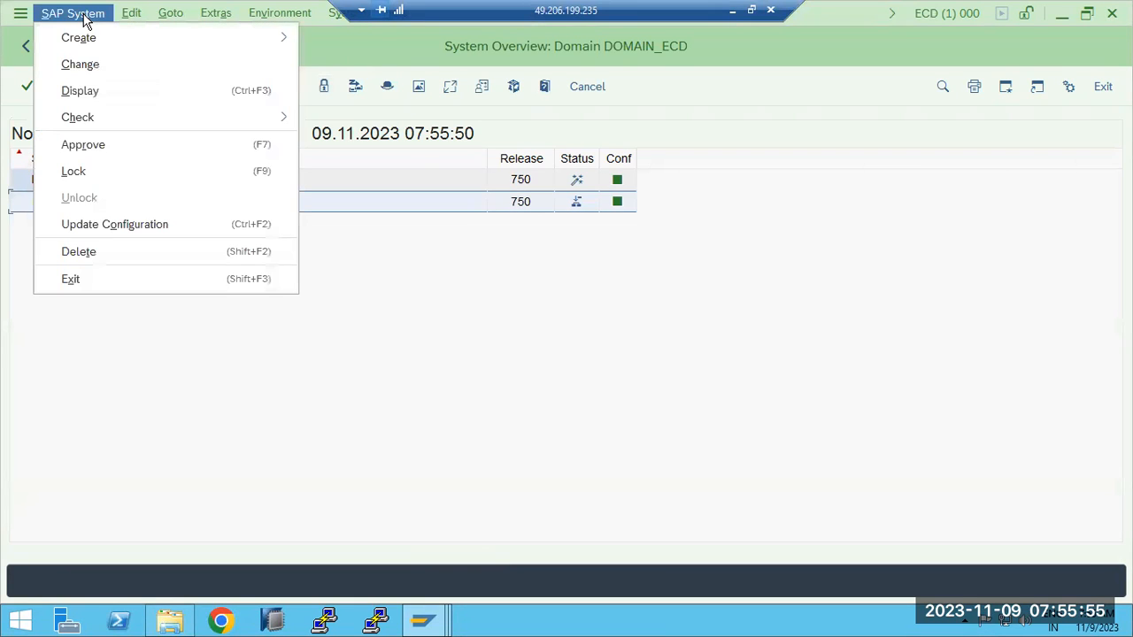
mouse_move(168, 20)
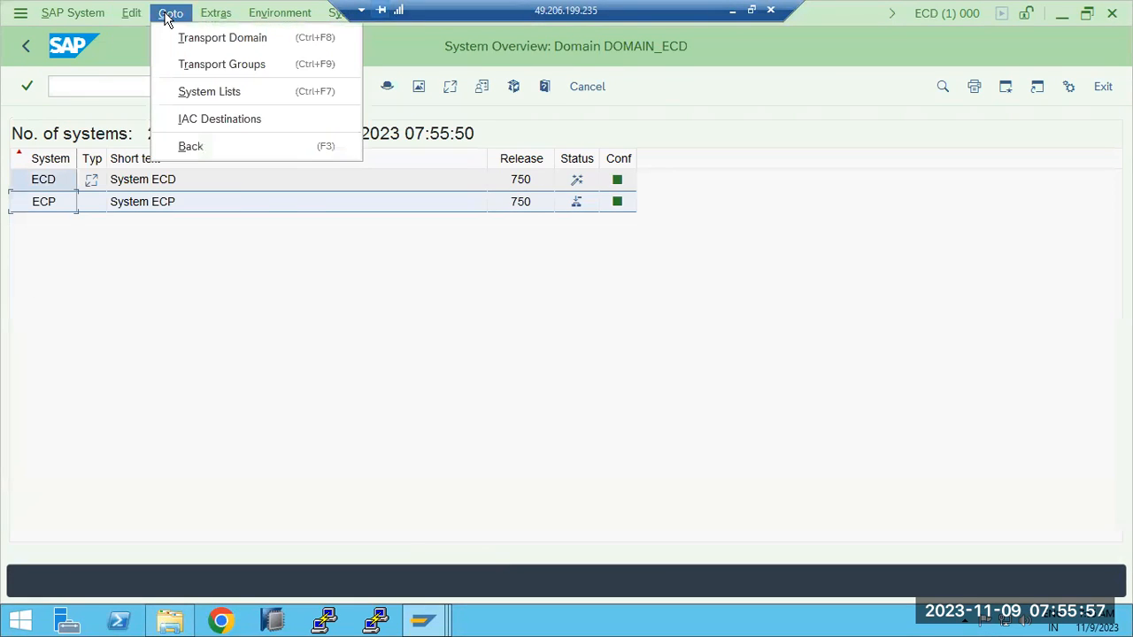
mouse_move(88, 17)
left_click(86, 142)
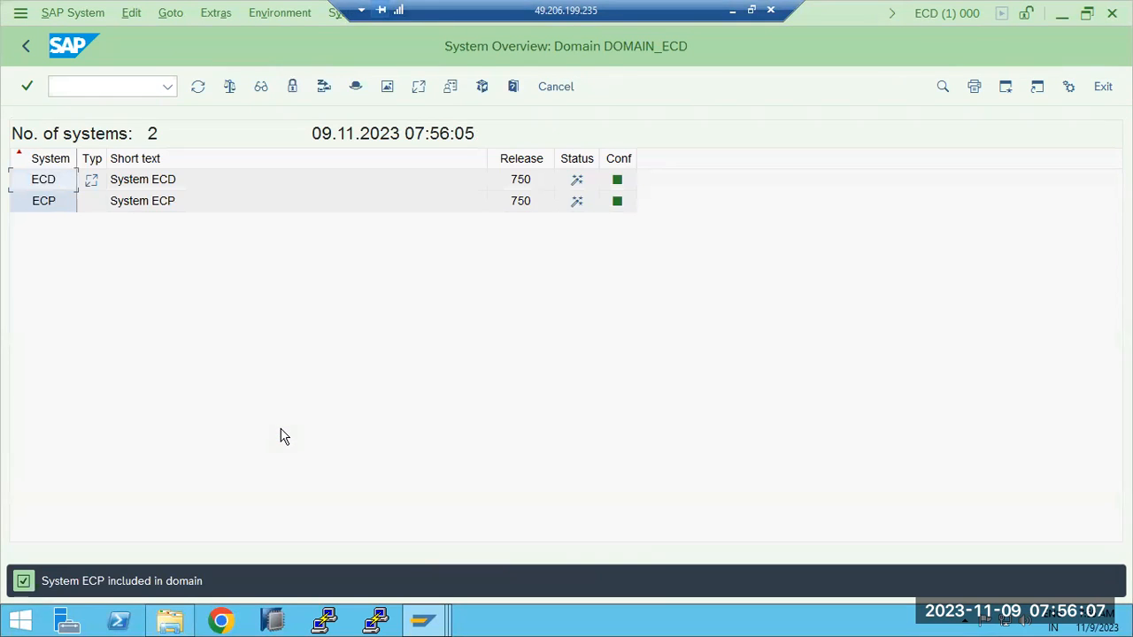
- Examine the import overview of DOMAIN_ECD and the import queues of systems ECD and ECP, and return to the STMS start screen
left_click(25, 46)
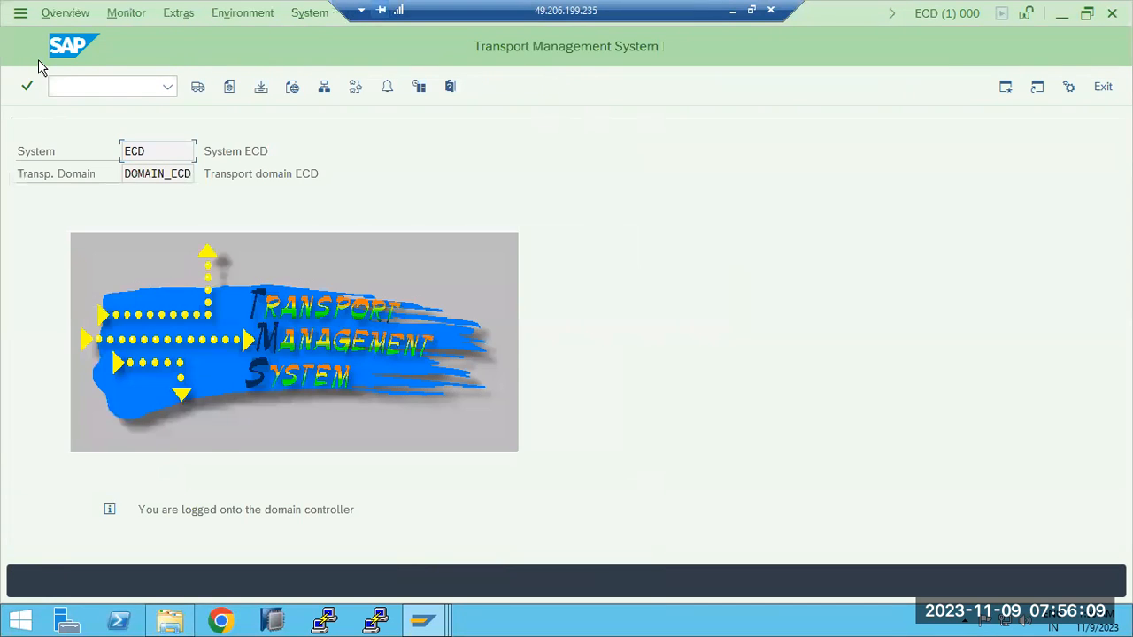
left_click(197, 87)
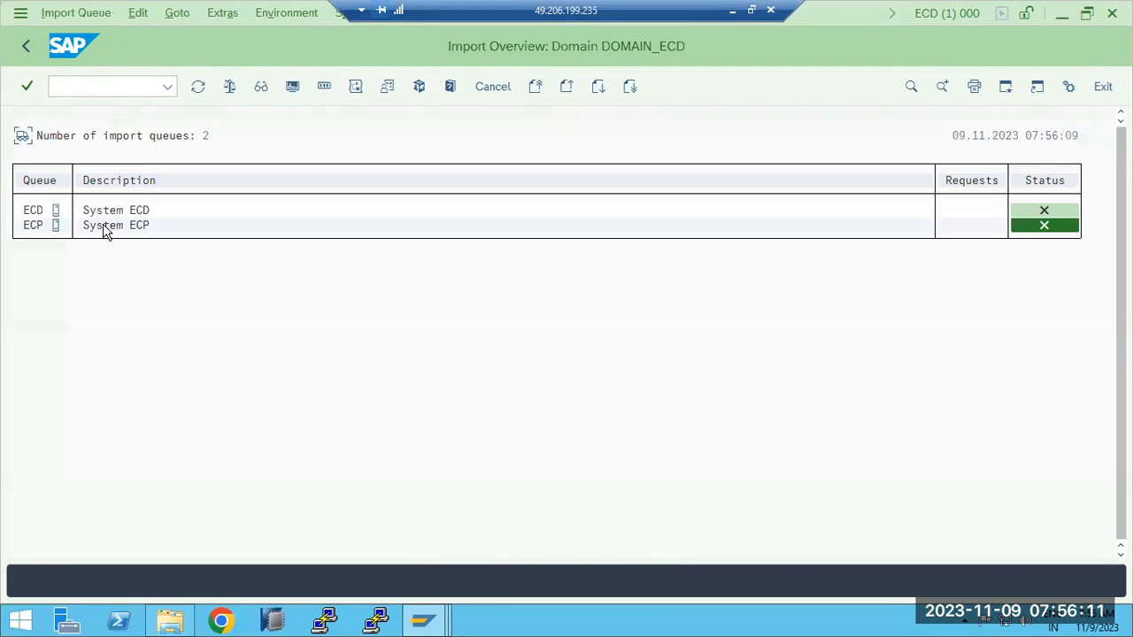
double_click(33, 211)
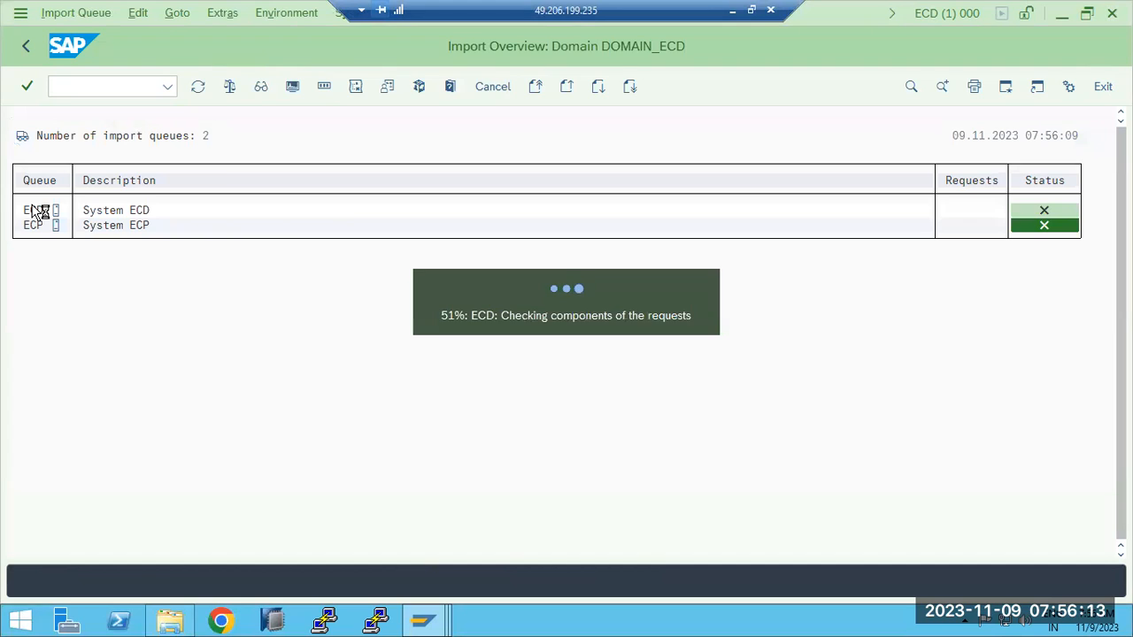
left_click(24, 44)
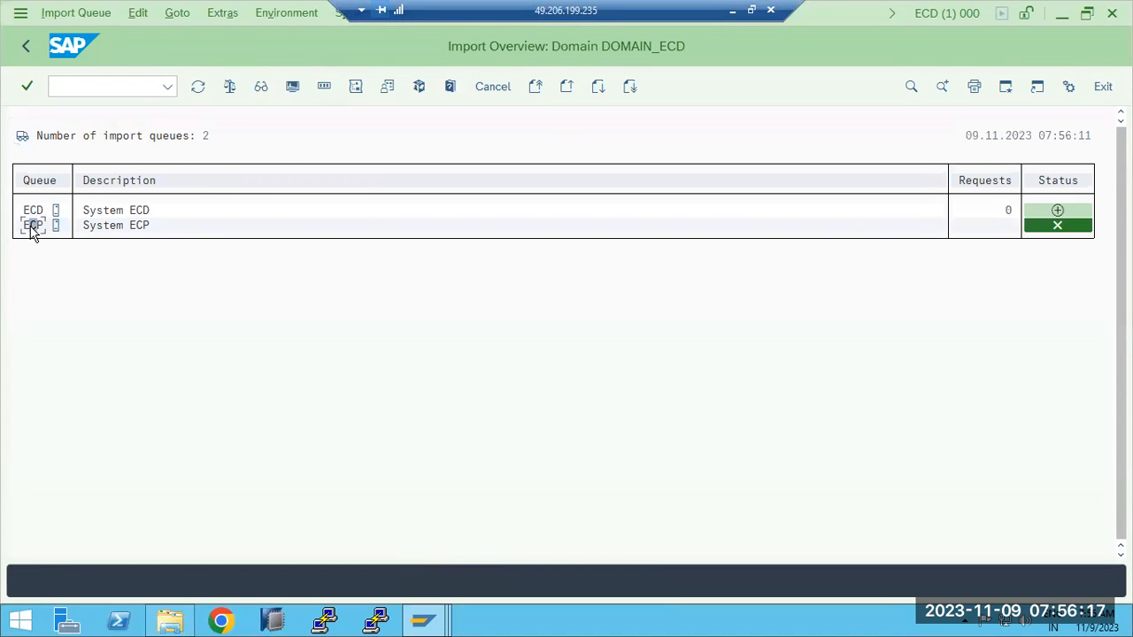
double_click(33, 225)
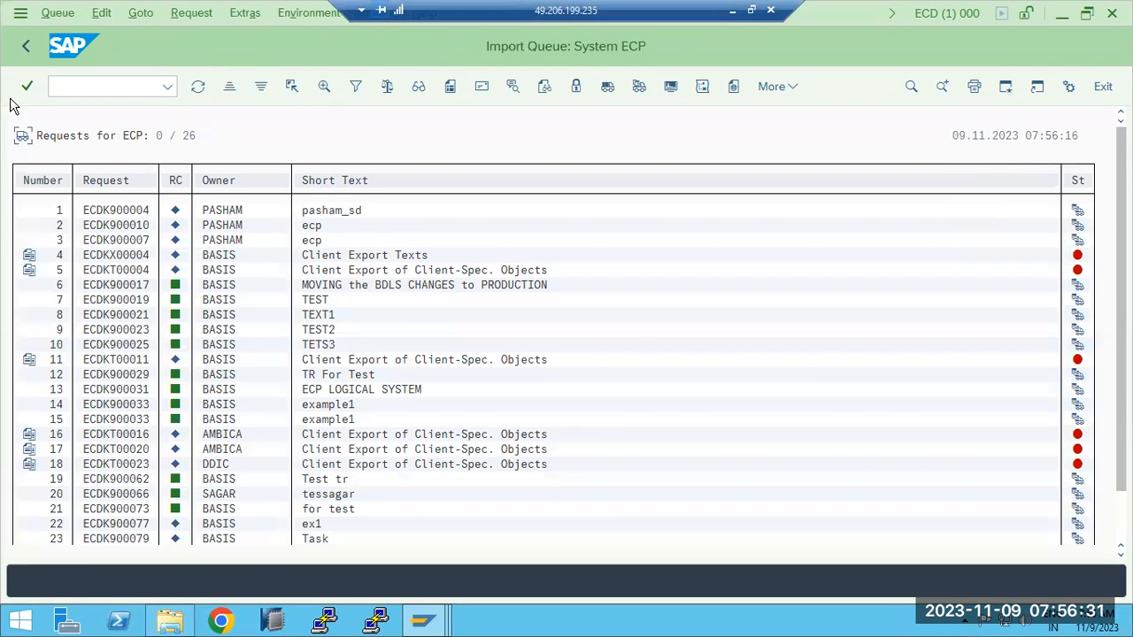
left_click(26, 46)
left_click(27, 46)
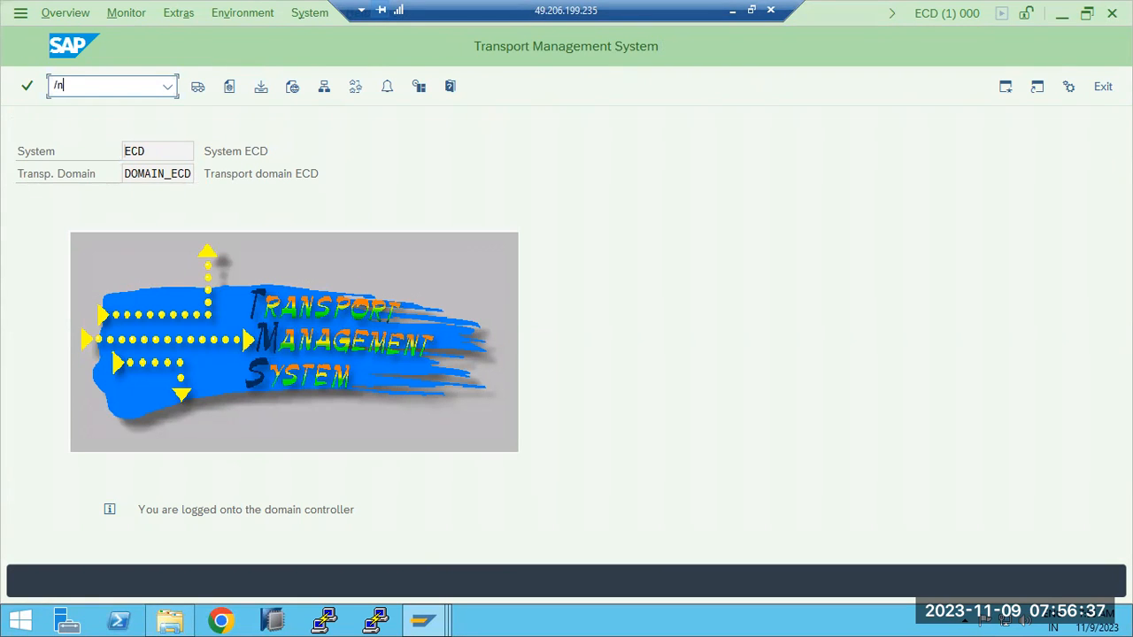
- Open the transport routes of the ECD–ECP landscape and switch the configuration editor to change mode
left_click(355, 88)
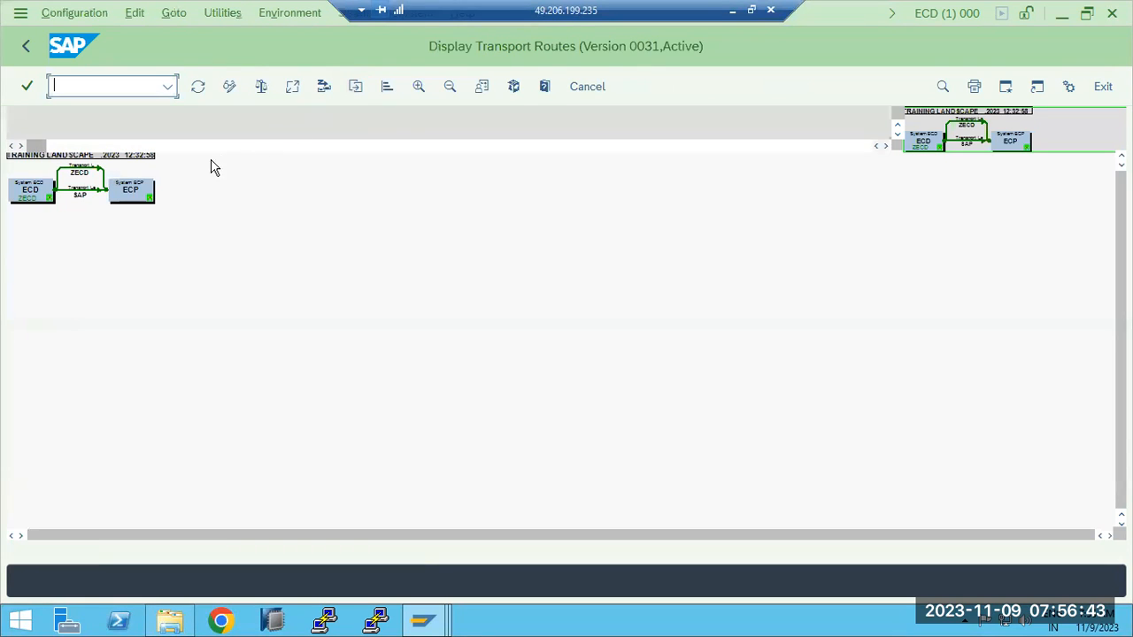
left_click_drag(147, 190, 291, 270)
left_click(174, 13)
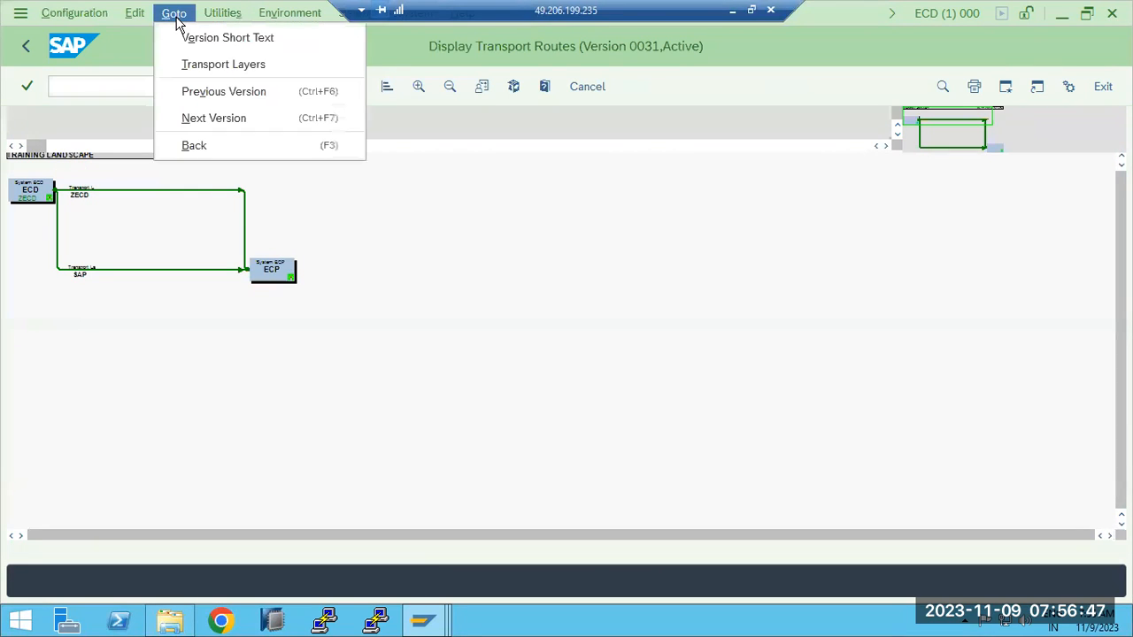
mouse_move(133, 16)
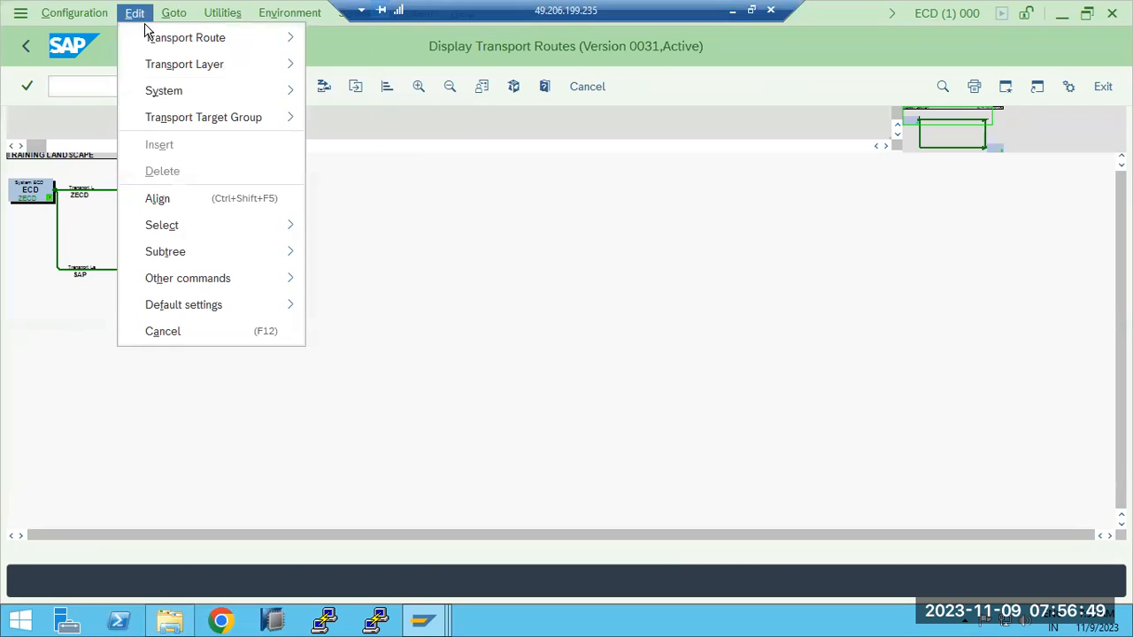
mouse_move(212, 132)
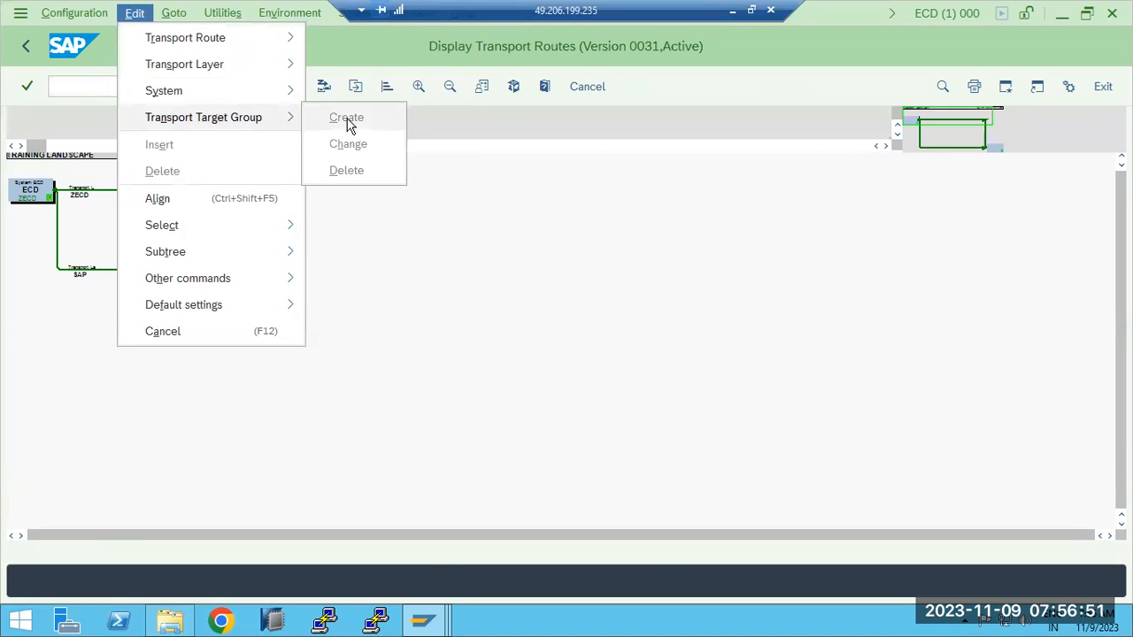
left_click(111, 122)
left_click(223, 89)
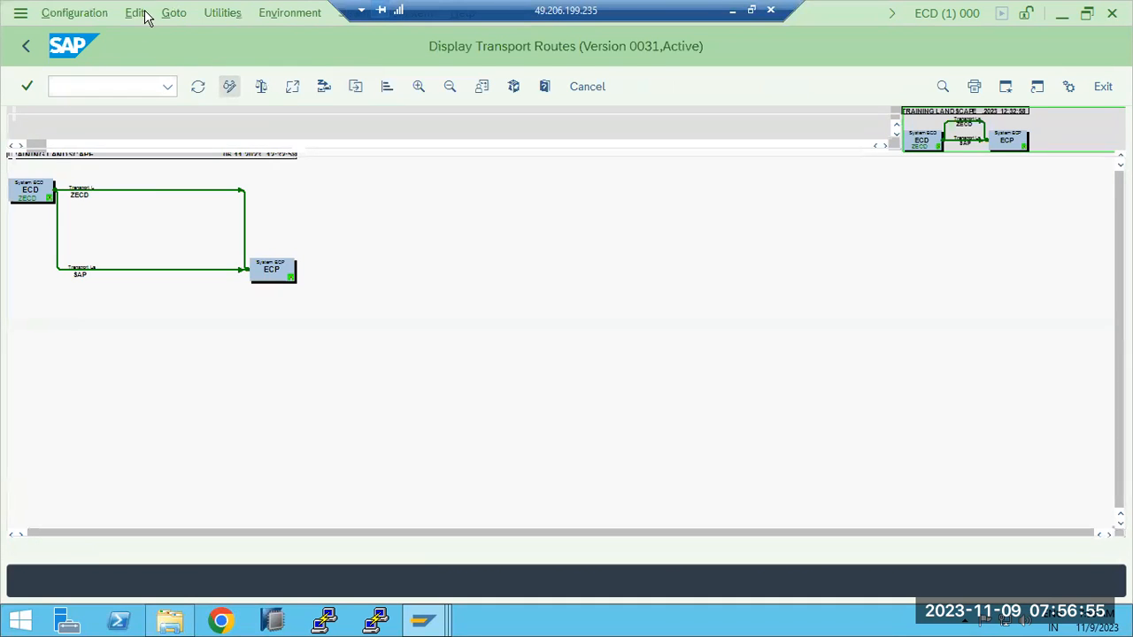
- Fill in a new transport target group named ZTRAINING/ with client assignment for target system ECP, client 600, and try to confirm it
left_click(170, 14)
mouse_move(133, 12)
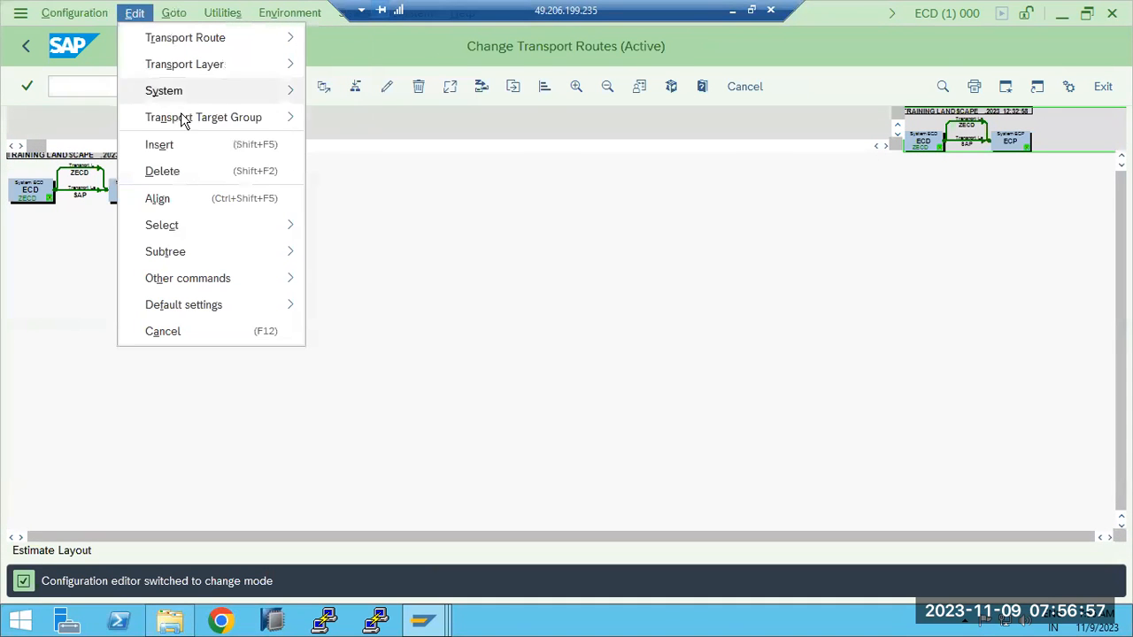
mouse_move(222, 117)
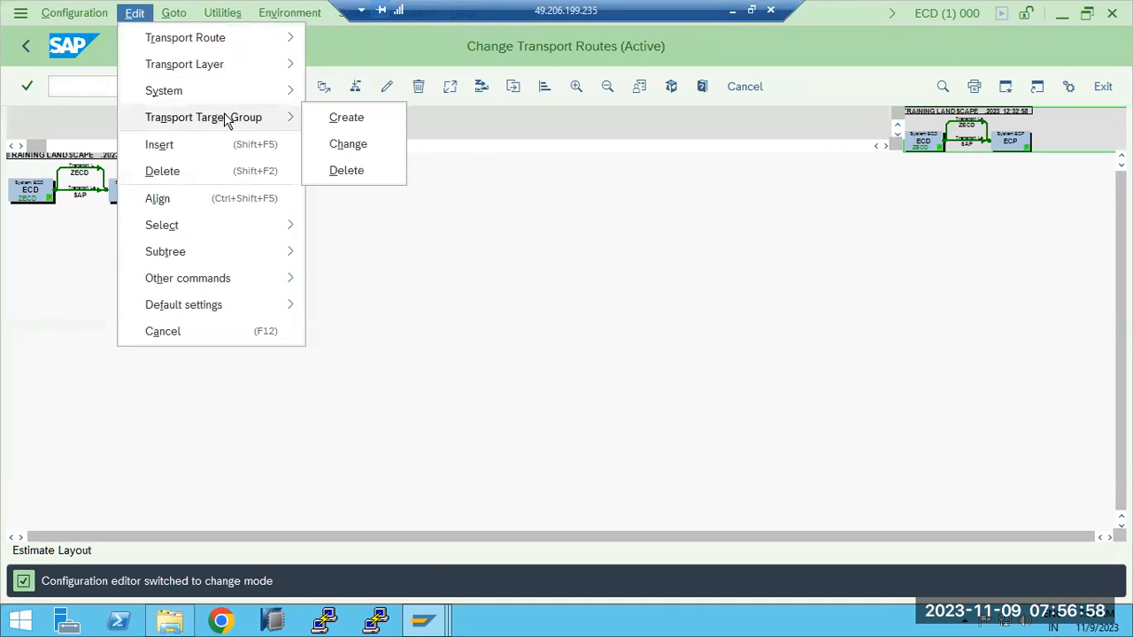
left_click(364, 123)
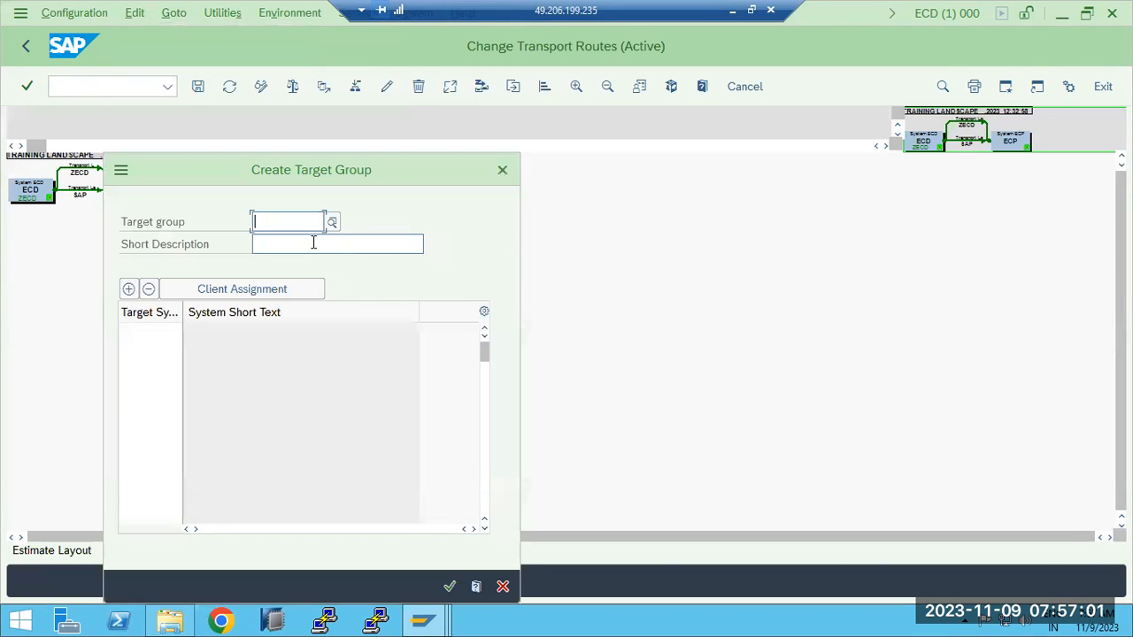
key("BackSpace")
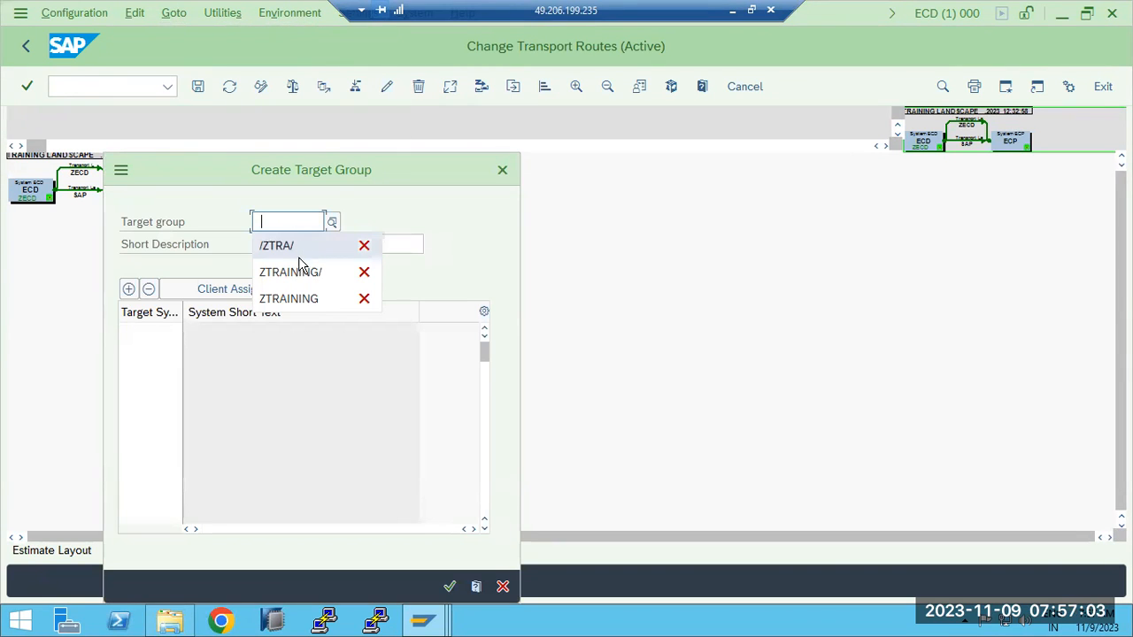
left_click(298, 271)
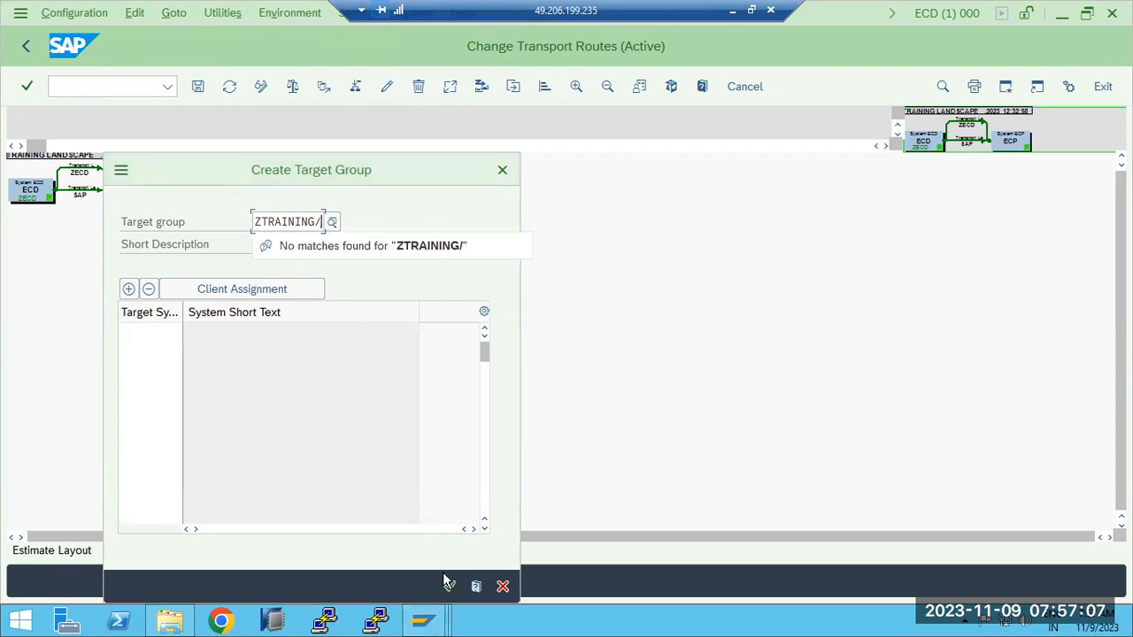
left_click(135, 332)
type("ECP")
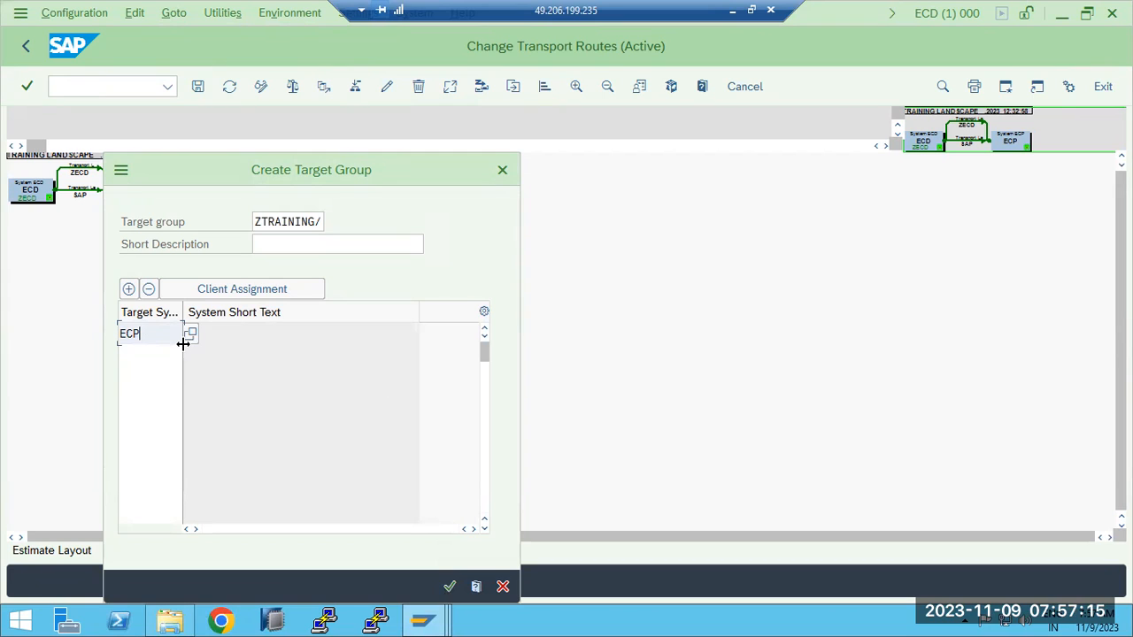
left_click(236, 291)
left_click(215, 329)
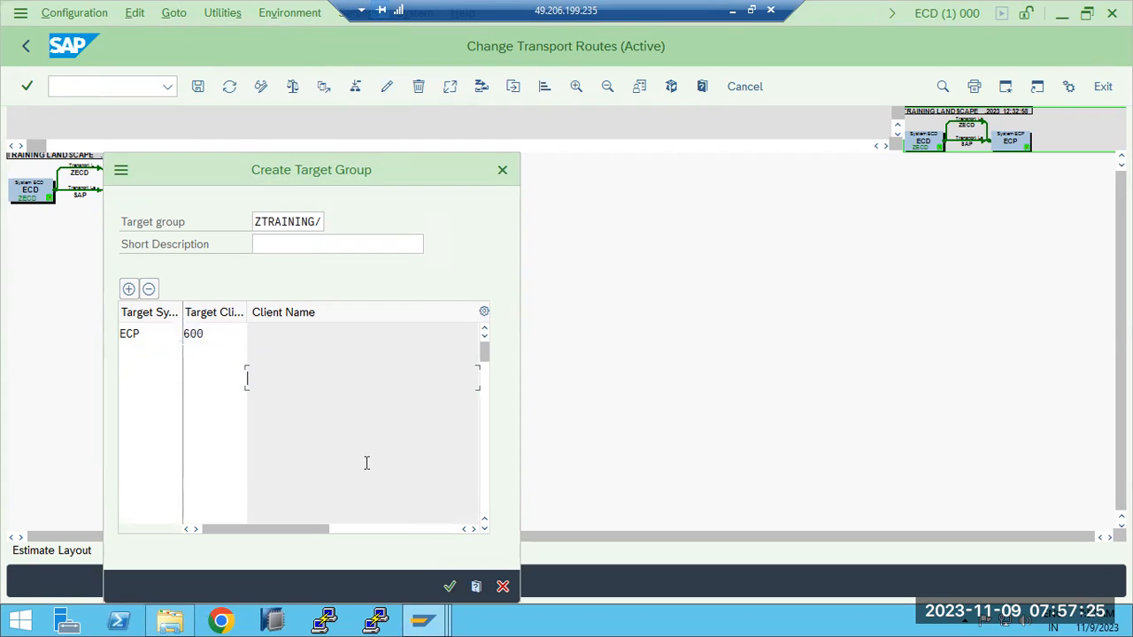
left_click(450, 587)
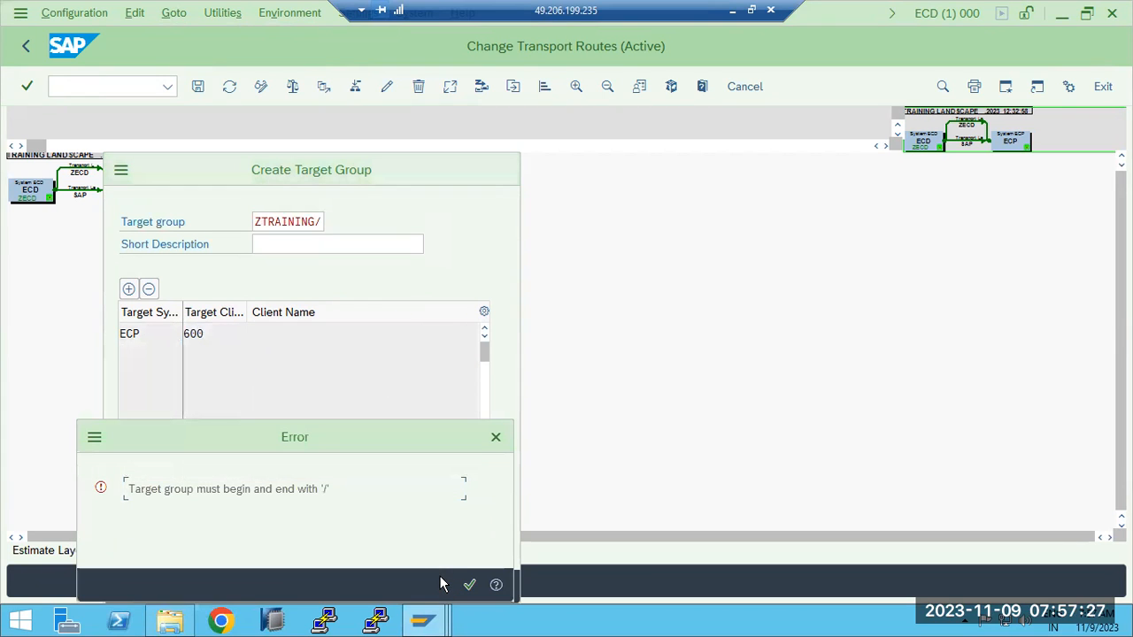
left_click(469, 584)
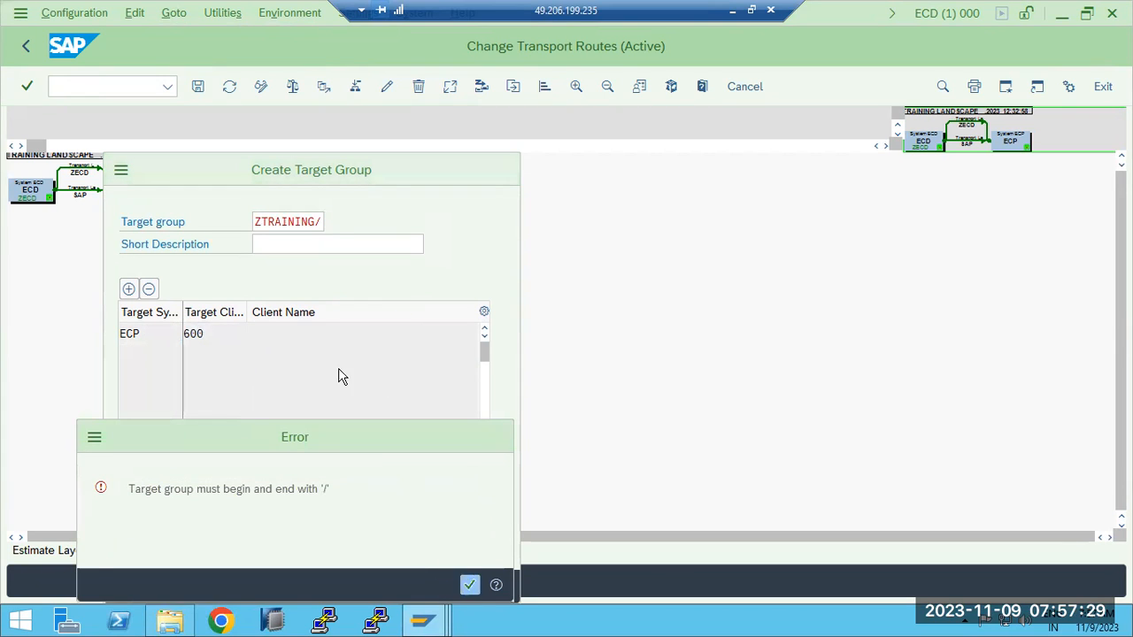
- Rename the target group /ZTRA/, give it the short description TRAINING and confirm its creation
double_click(309, 225)
key("BackSpace")
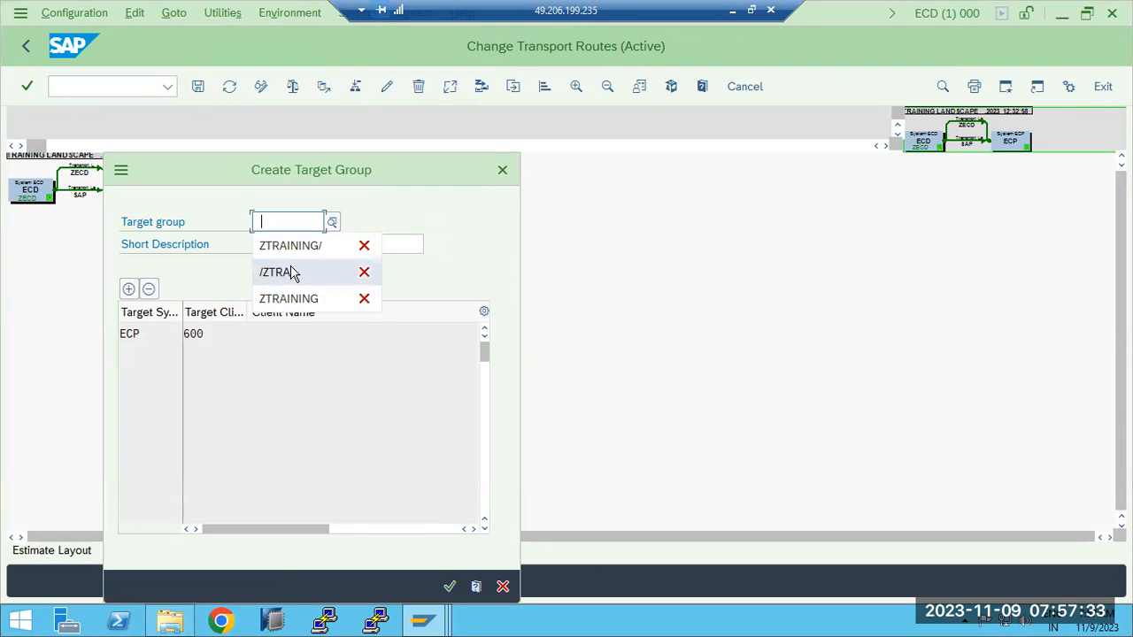
left_click(292, 272)
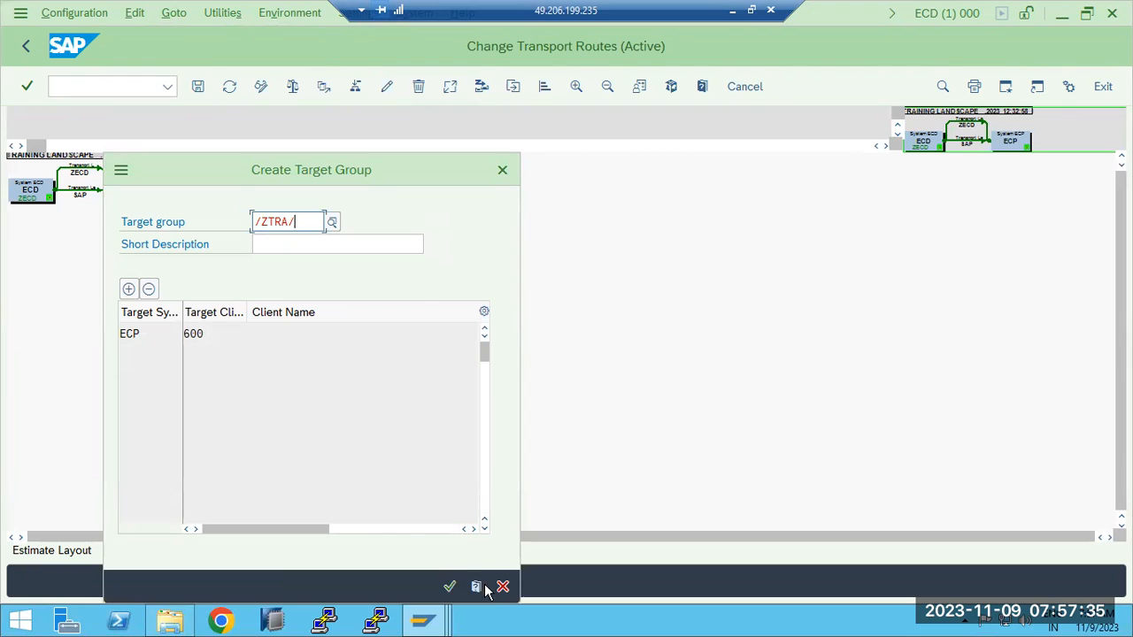
left_click(448, 587)
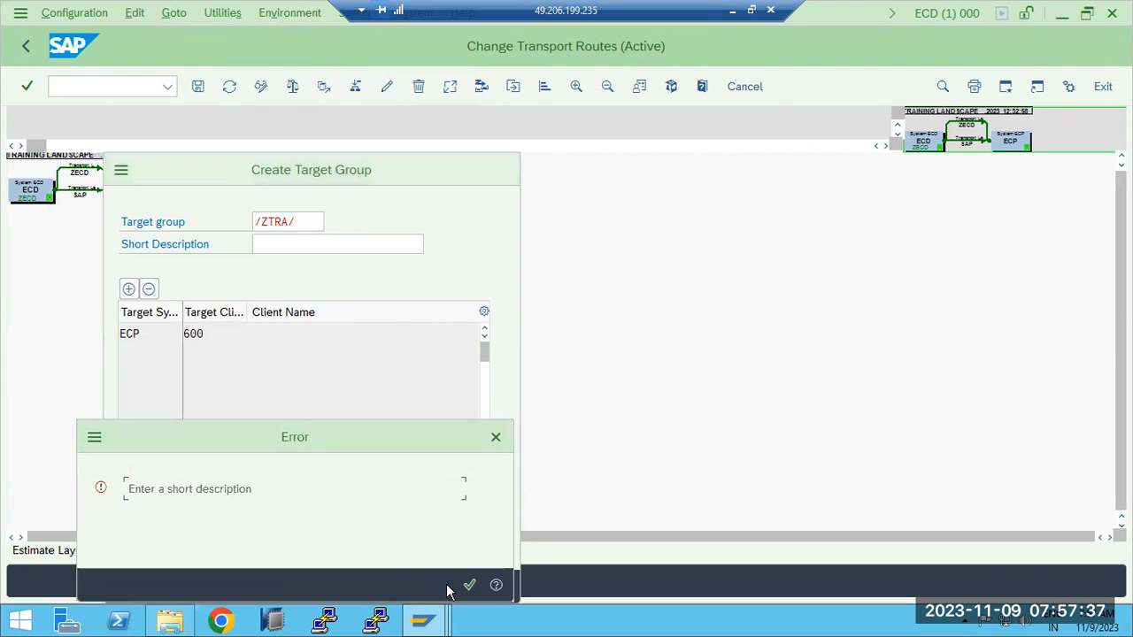
left_click(467, 585)
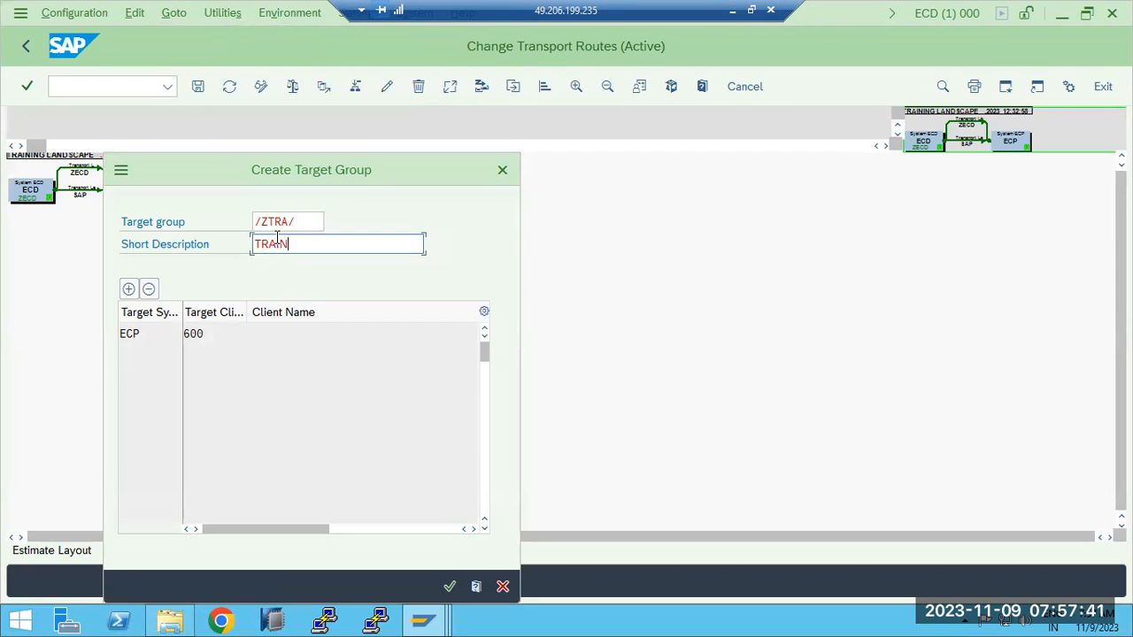
left_click(448, 586)
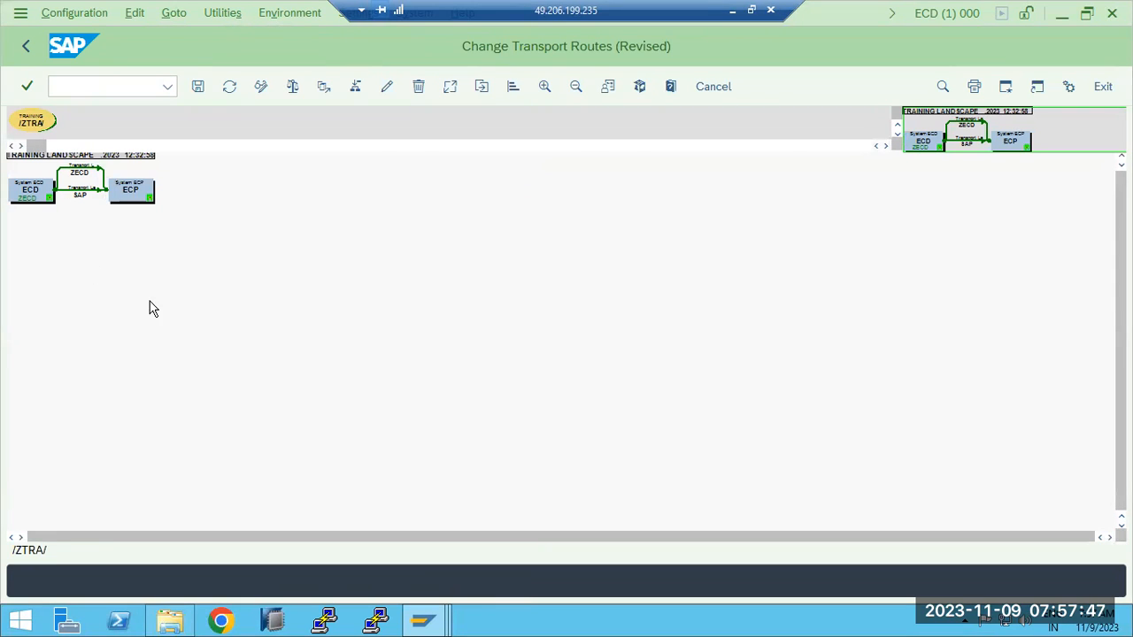
- Place target group /ZTRA/ in the transport route diagram below ECD and move system ECP farther to its right
left_click_drag(32, 121, 167, 292)
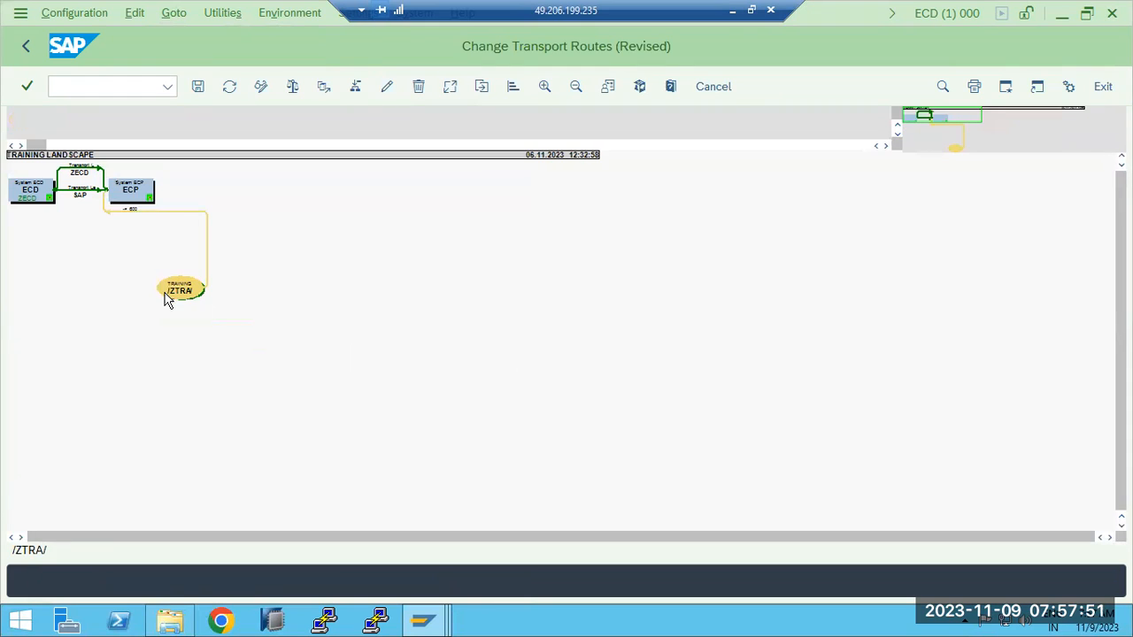
left_click_drag(135, 191, 490, 278)
left_click_drag(147, 301, 162, 366)
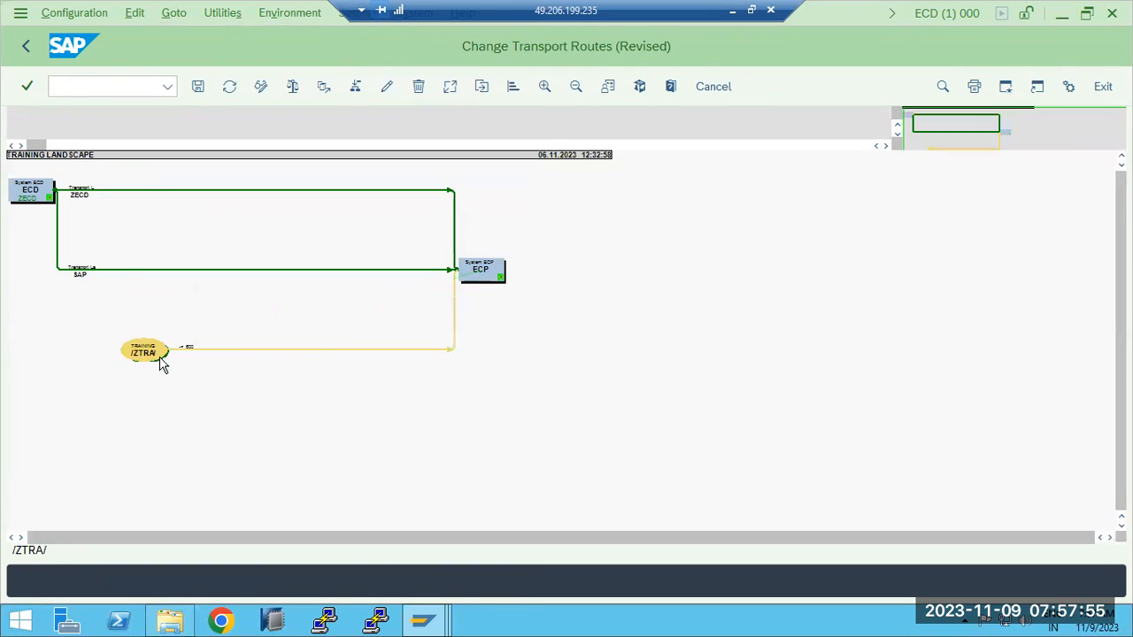
- Delete the ZECD and SAP transport links that connect system ECD directly to ECP
left_click(222, 190)
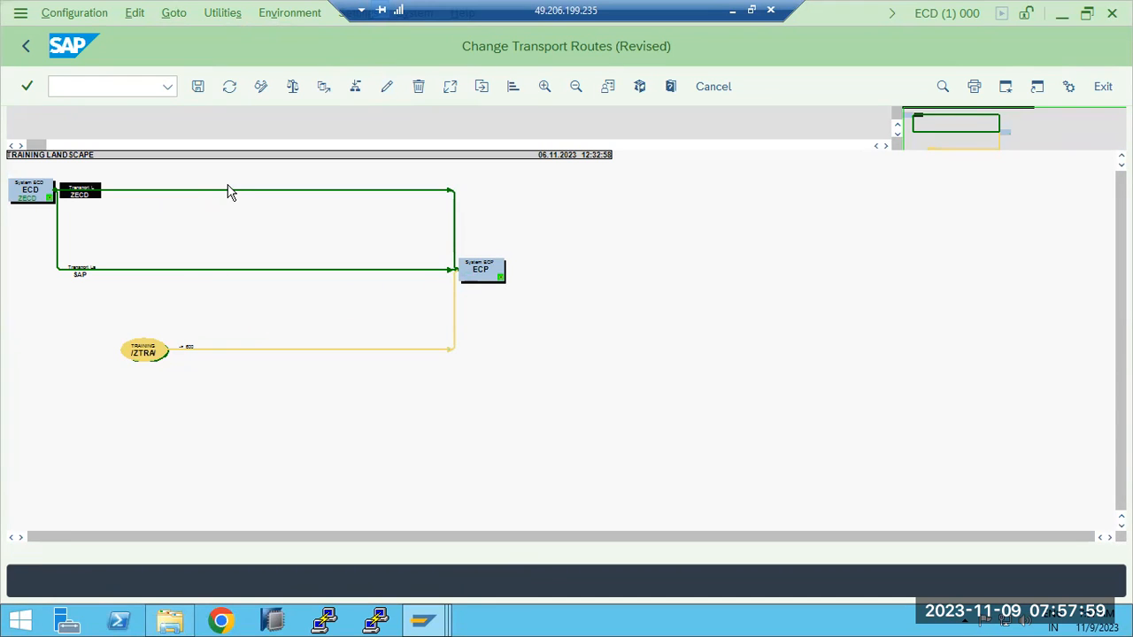
left_click(418, 86)
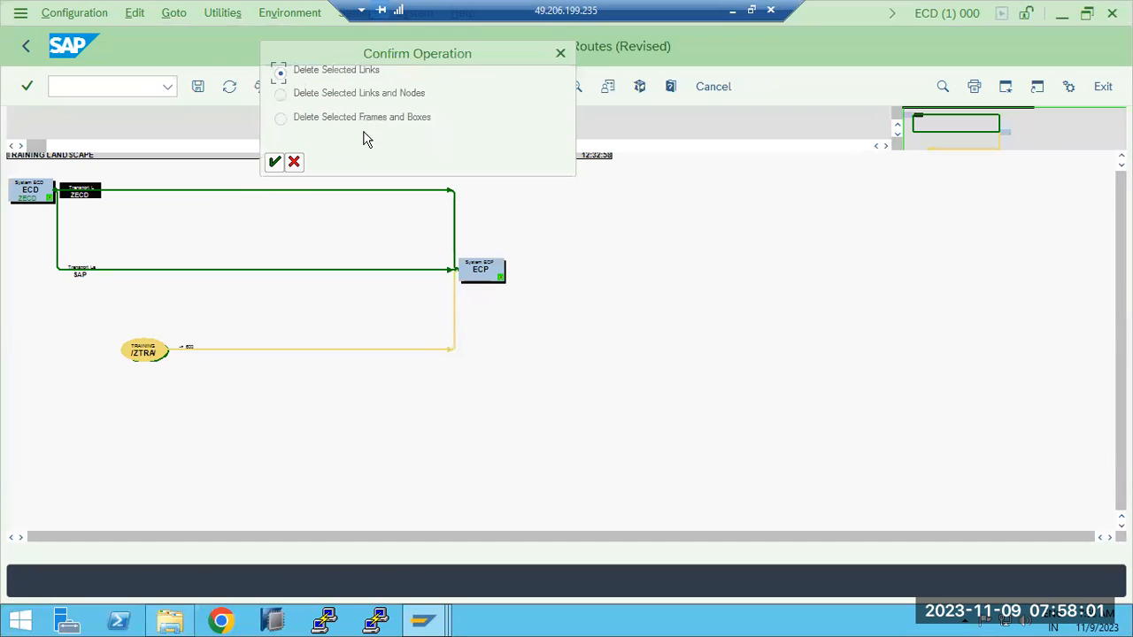
left_click(274, 161)
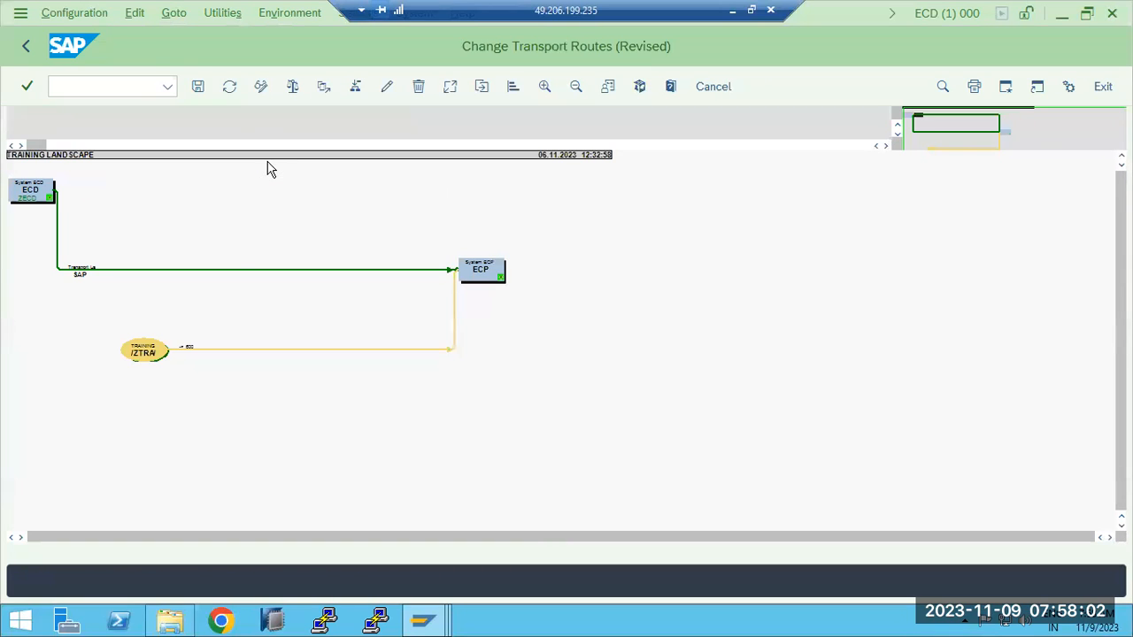
left_click(234, 269)
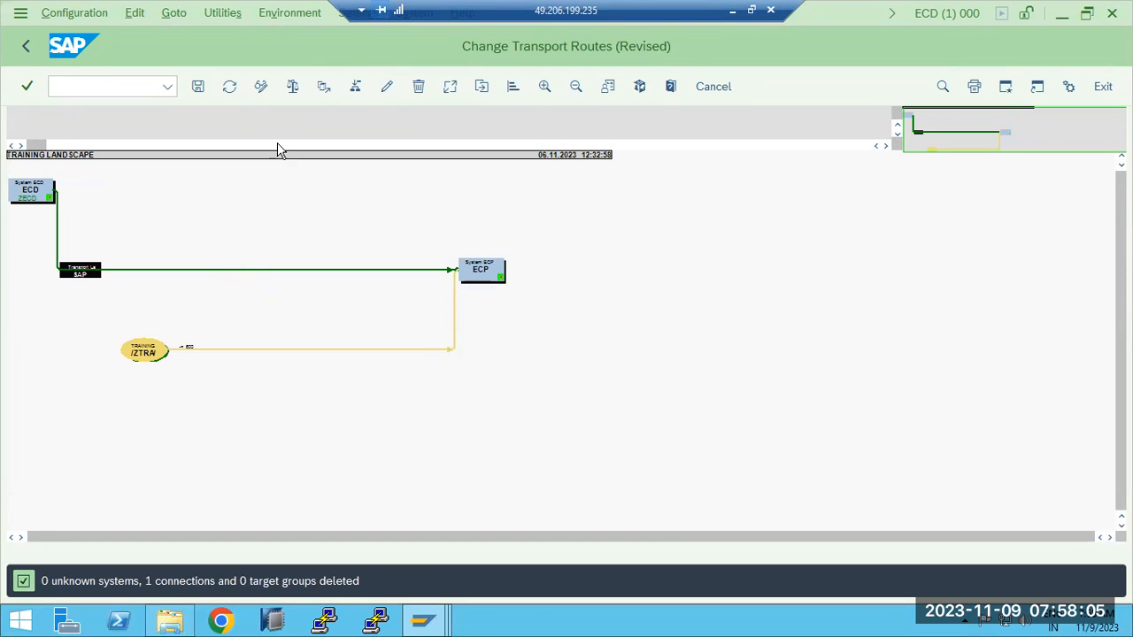
left_click(418, 86)
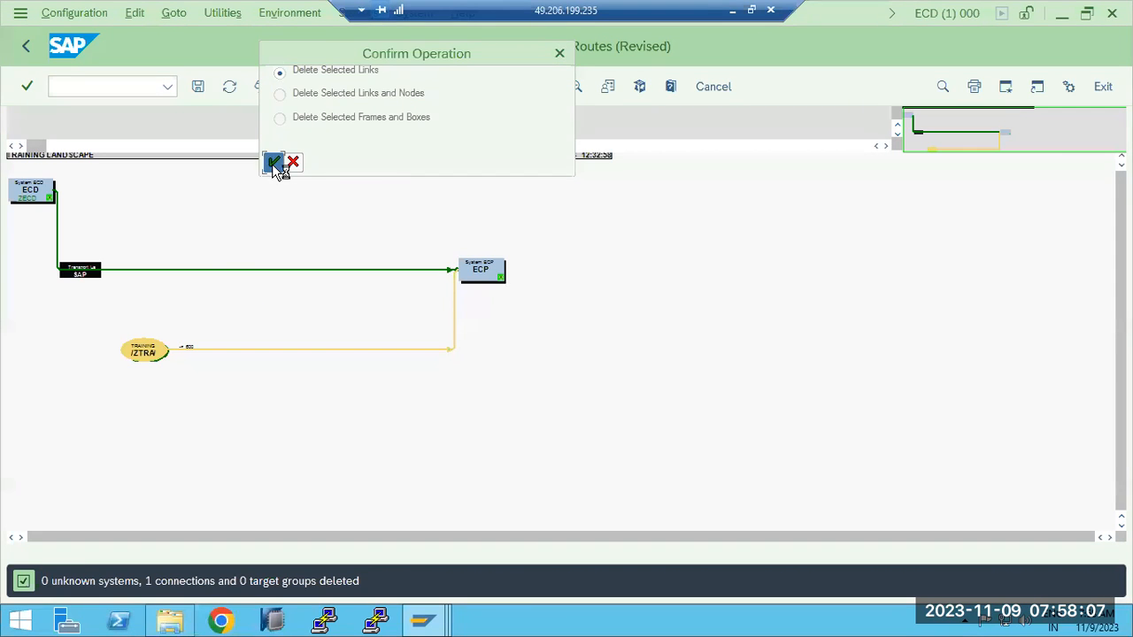
left_click(274, 161)
- Move /ZTRA/ between the two systems and create a consolidation route from ECD to target group /ZTRA/ with transport layer ZECD
left_click_drag(130, 354, 186, 256)
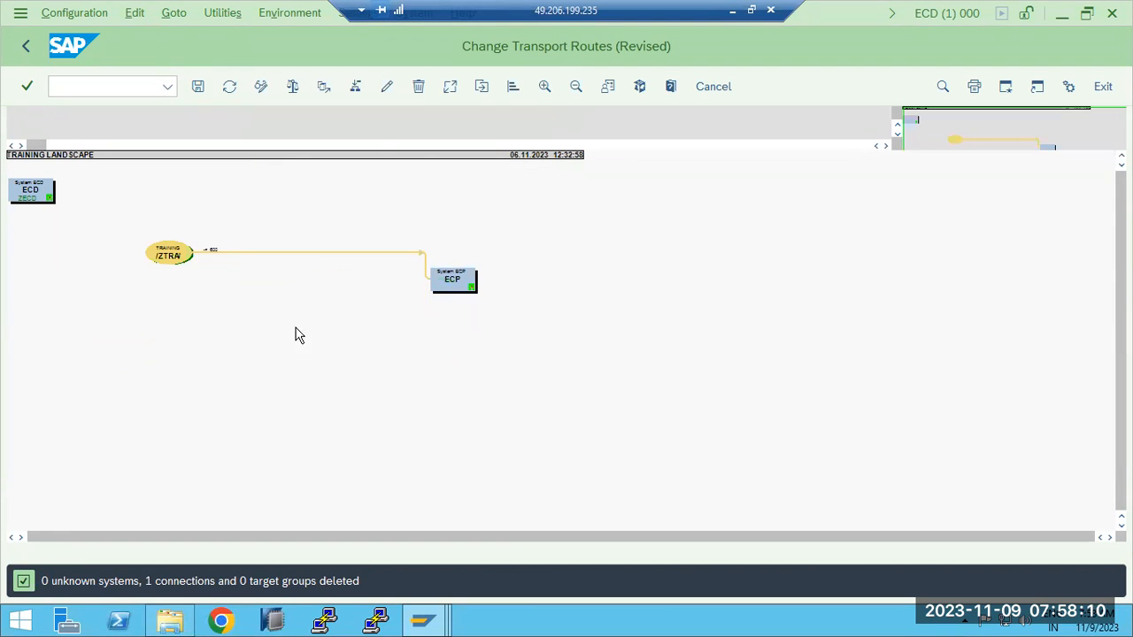
left_click(358, 85)
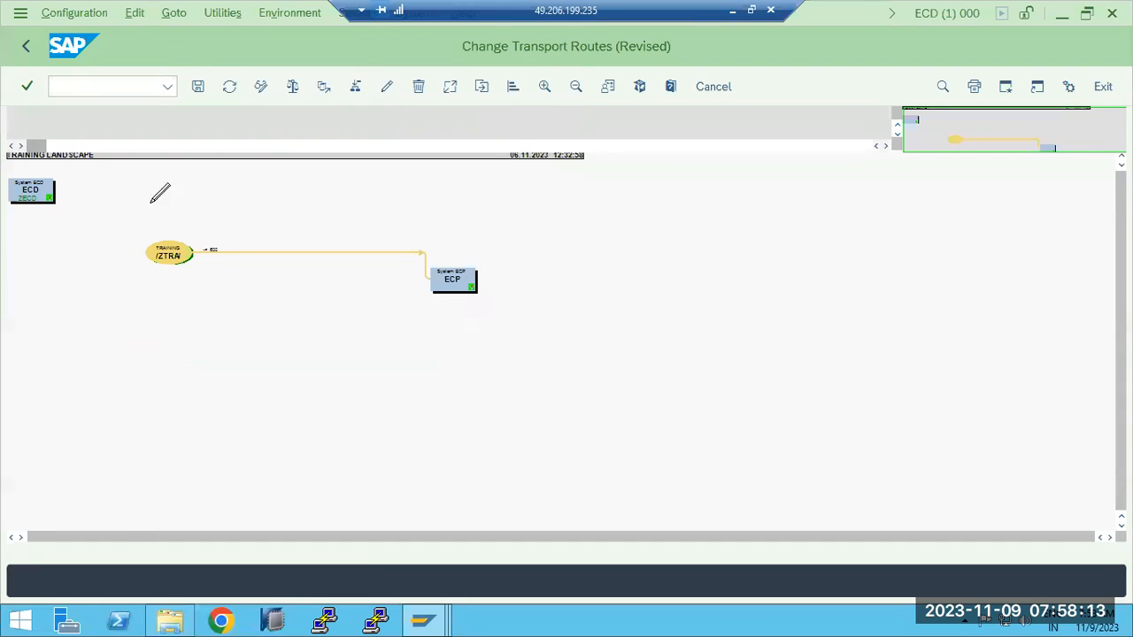
left_click_drag(58, 194, 176, 239)
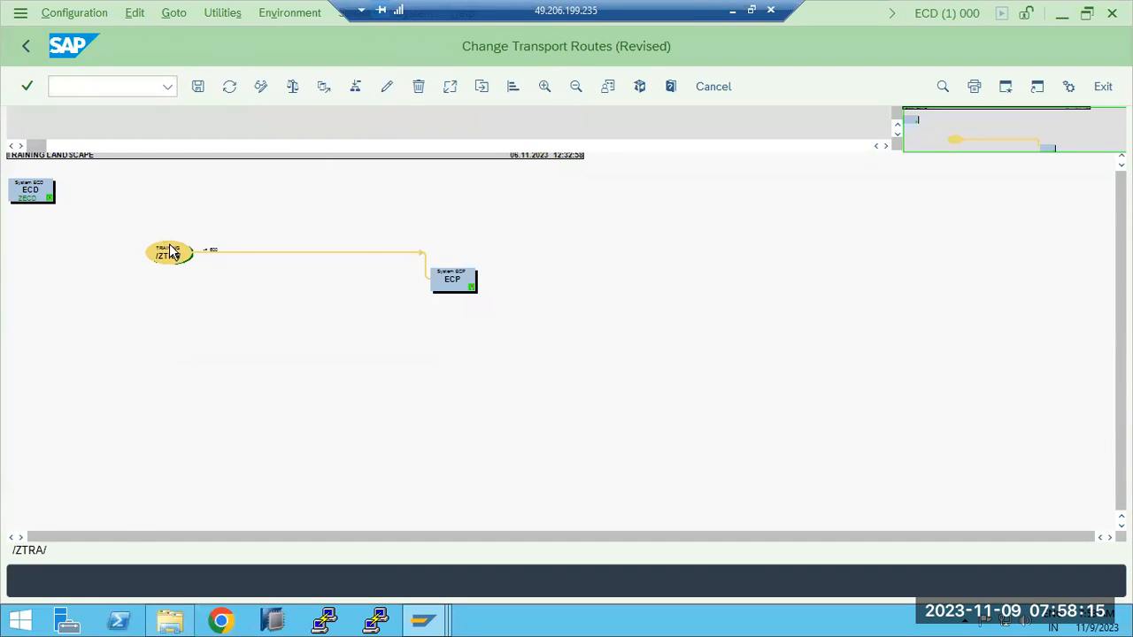
left_click(453, 278)
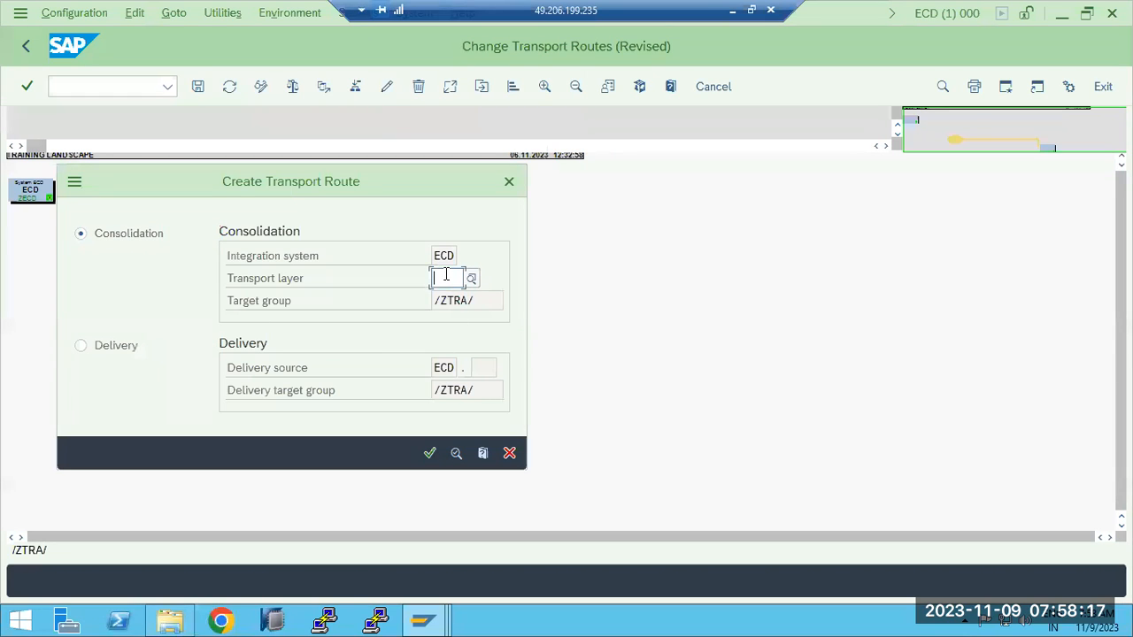
left_click(470, 280)
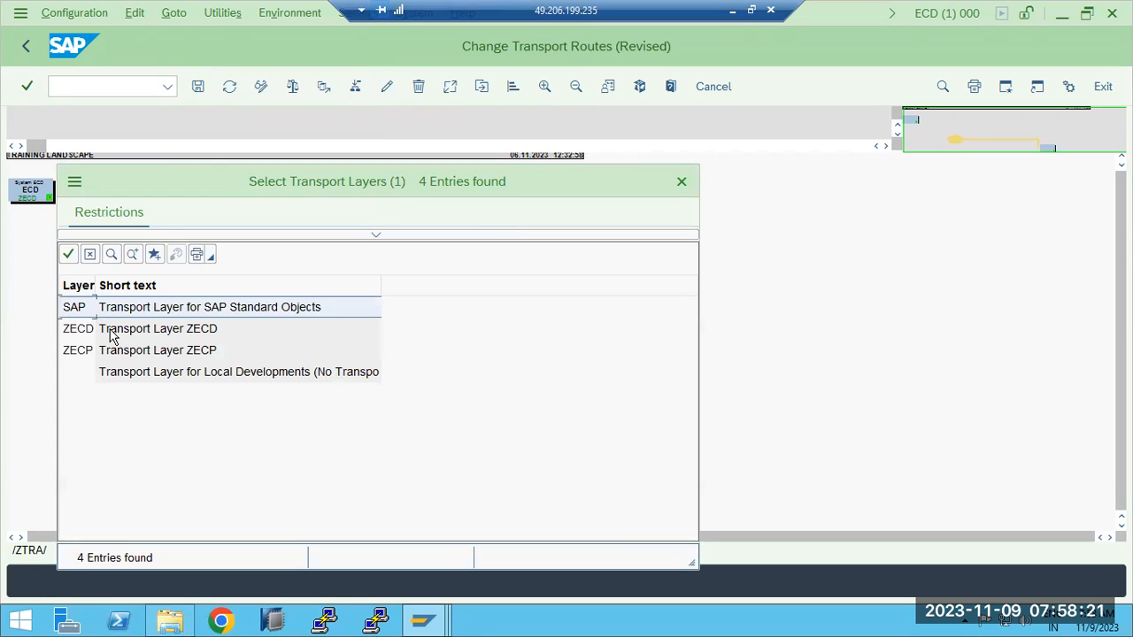
left_click_drag(310, 182, 778, 164)
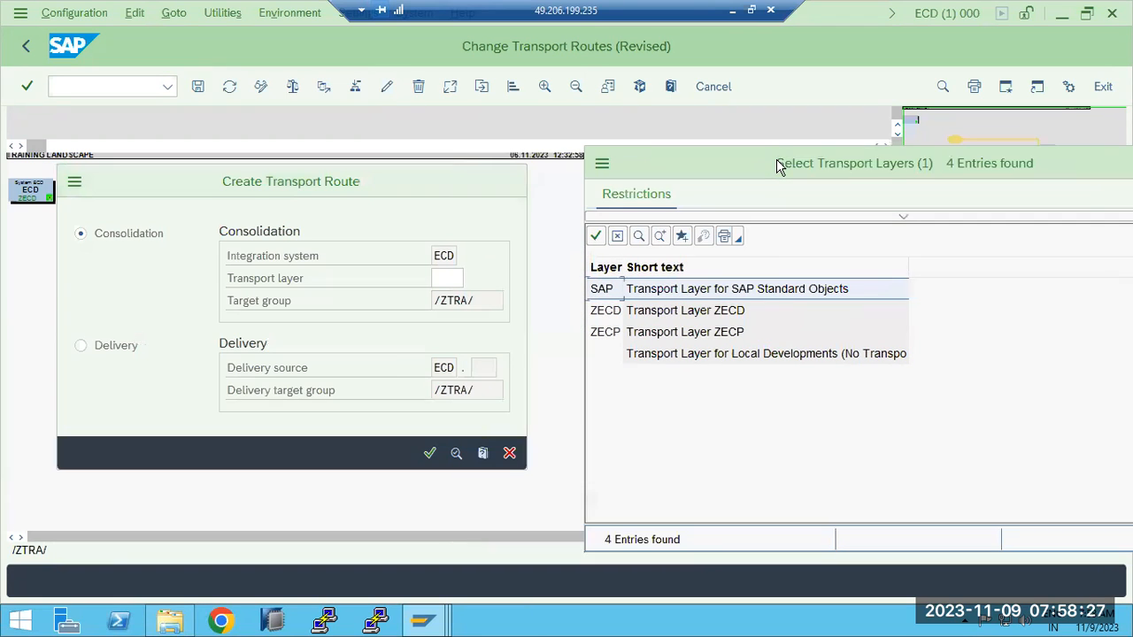
left_click_drag(632, 143, 415, 95)
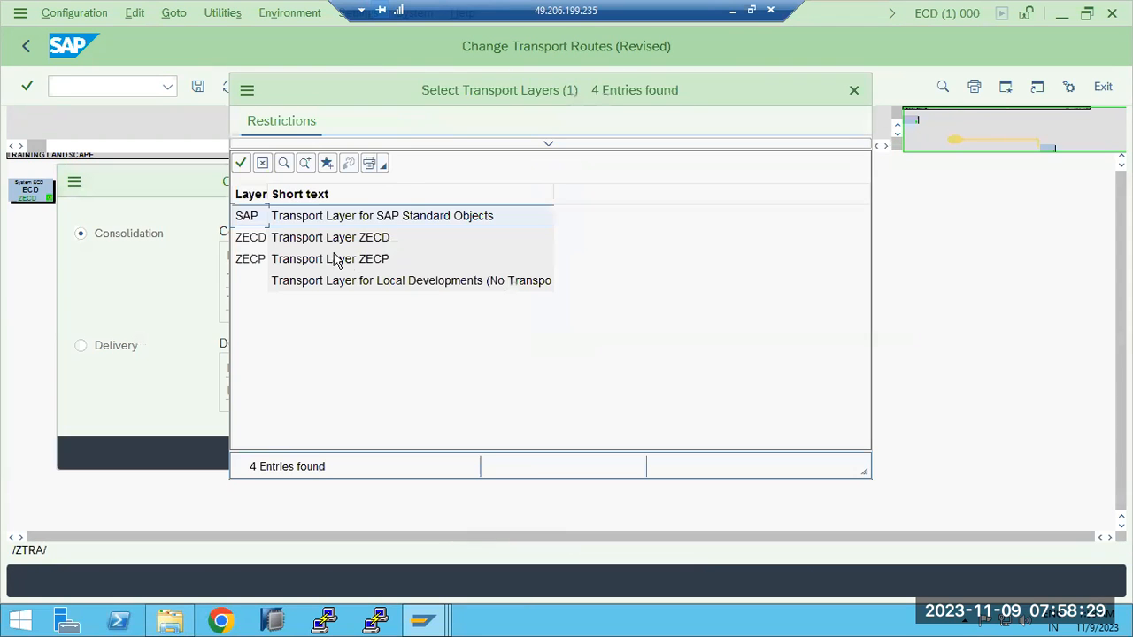
double_click(263, 237)
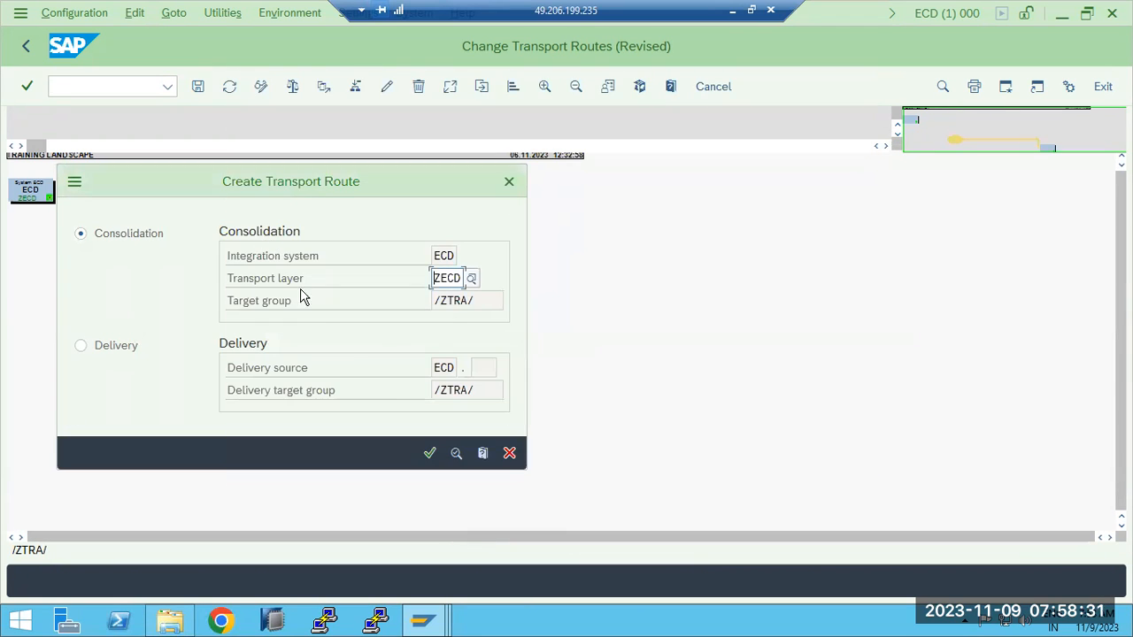
left_click(429, 454)
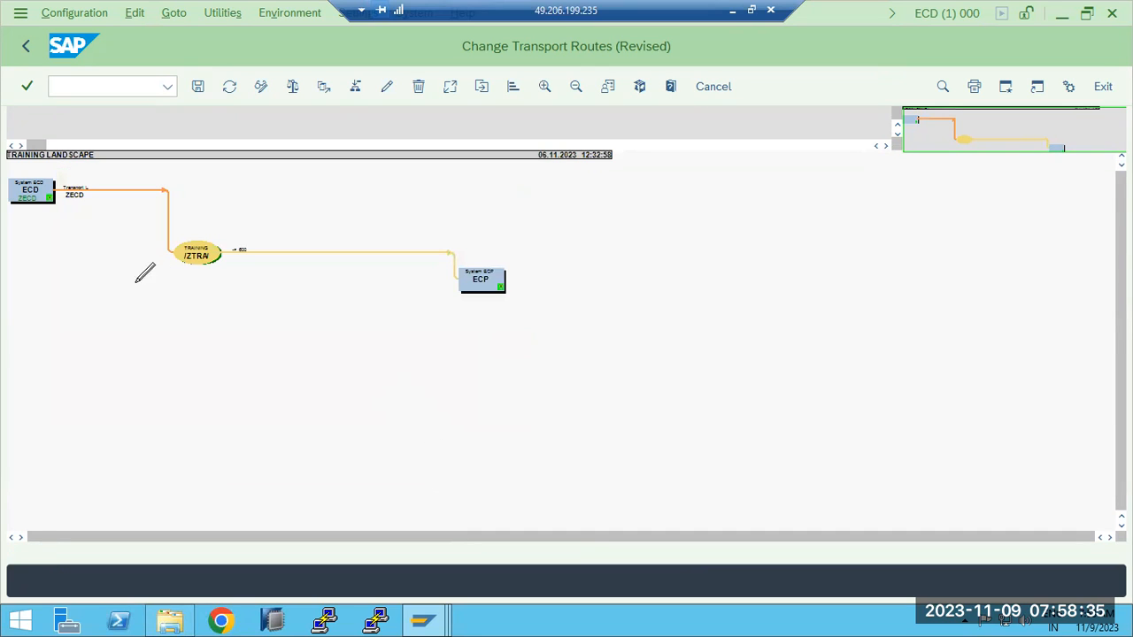
- Save the route configuration as TRAINING LANDSCAPE, distribute and activate it across all systems, and return from the activation log
left_click(198, 86)
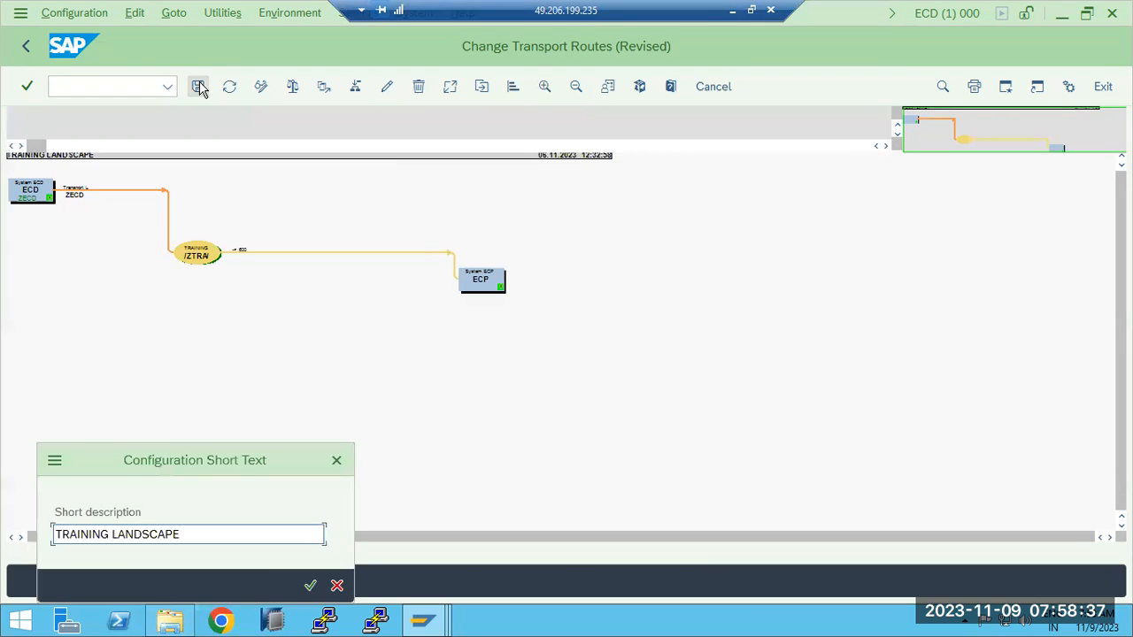
left_click(310, 585)
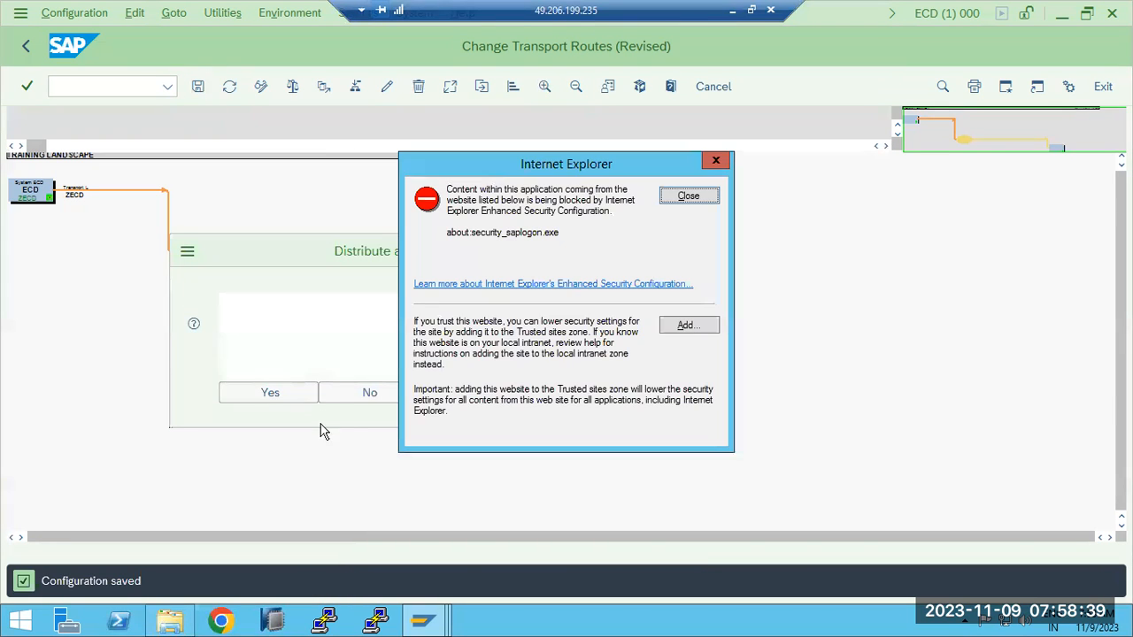
left_click(689, 198)
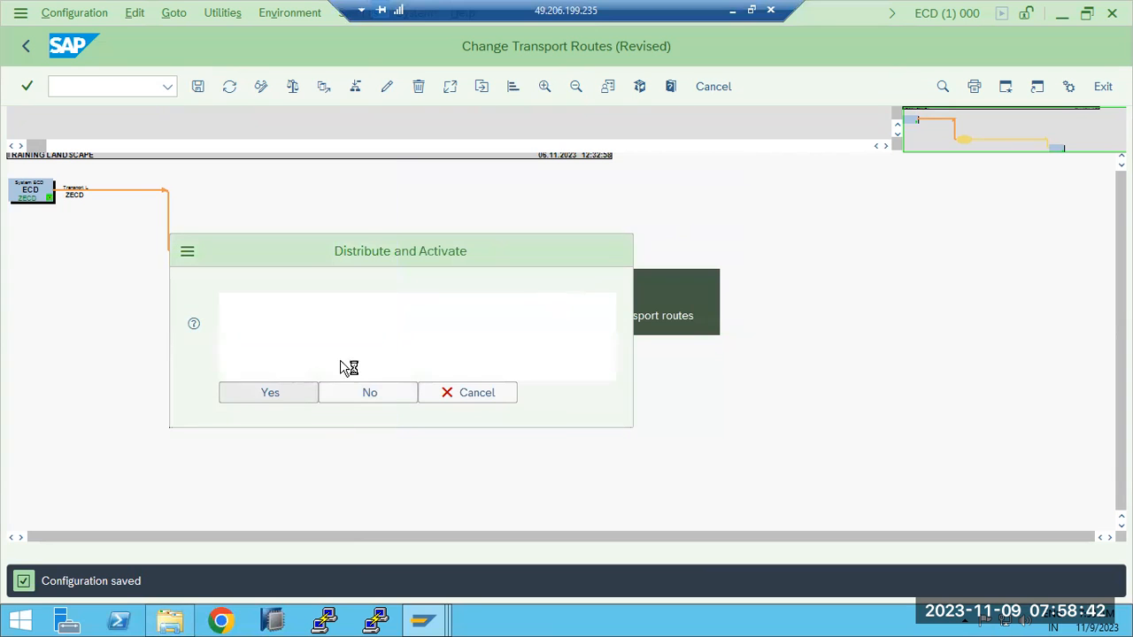
left_click(270, 393)
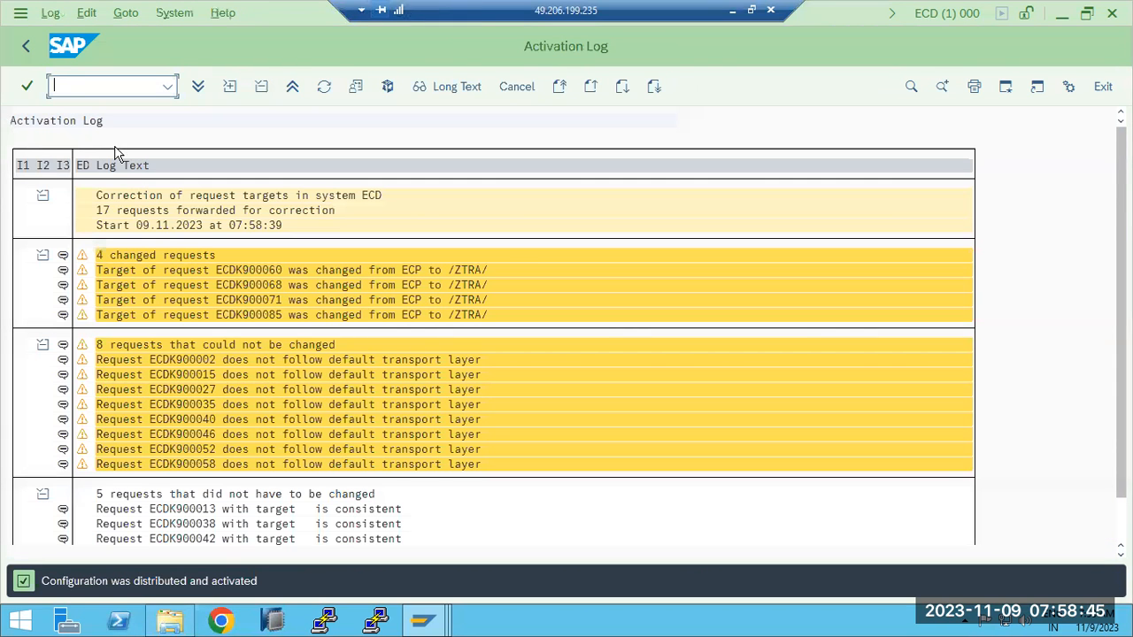
left_click(25, 47)
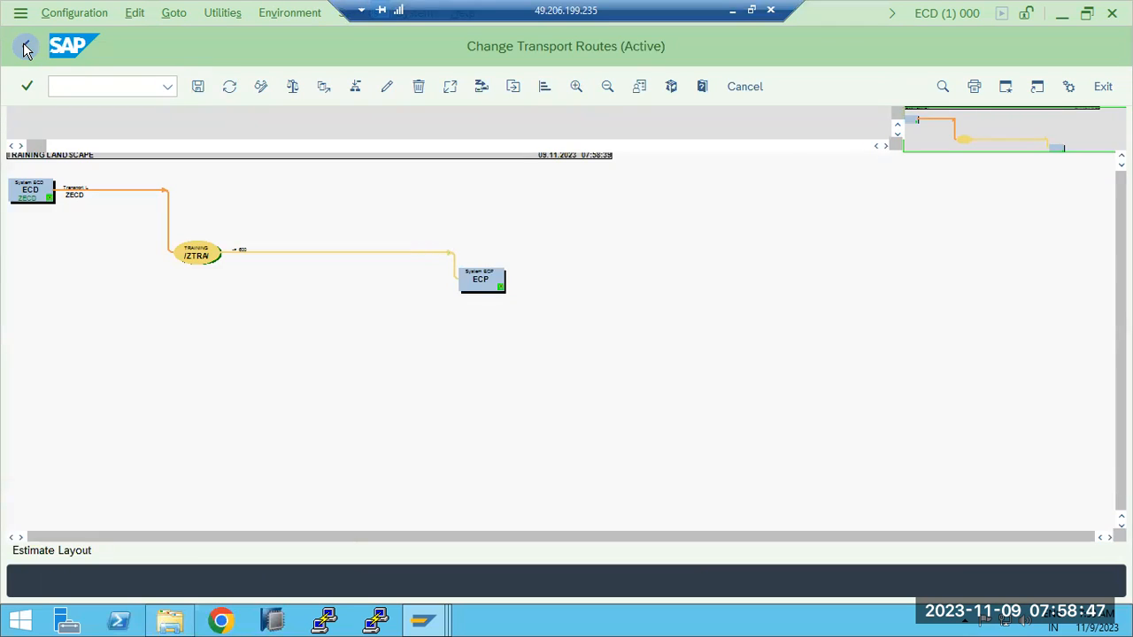
- Return to the TMS overview, display the active transport routes enlarged, and inspect the definition of target group /ZTRA/
left_click(24, 47)
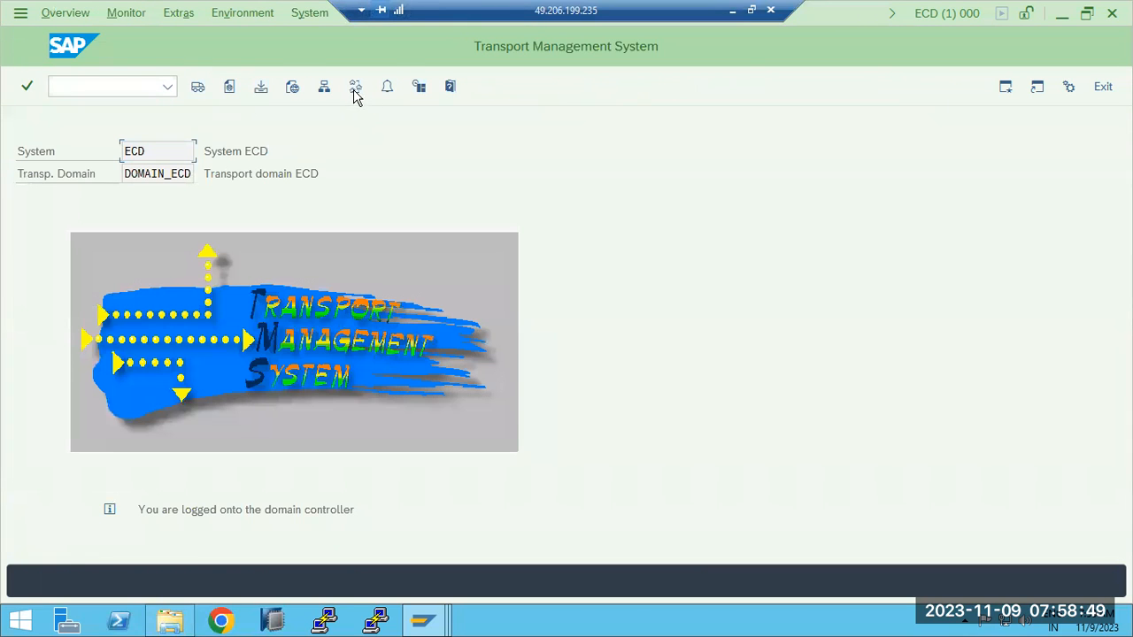
left_click(354, 93)
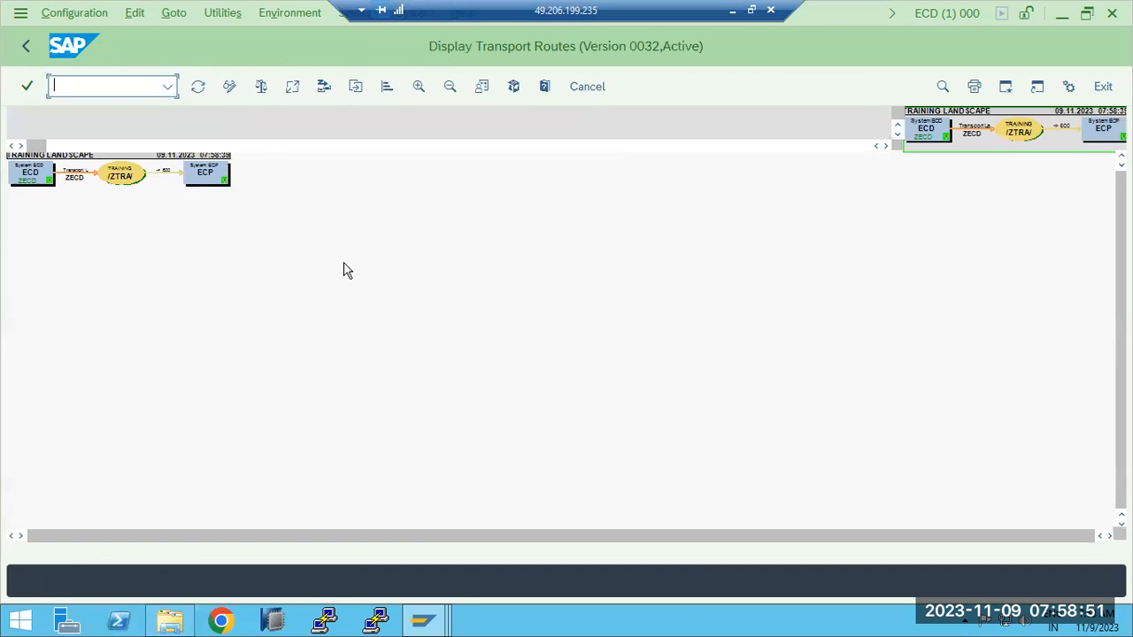
left_click(416, 88)
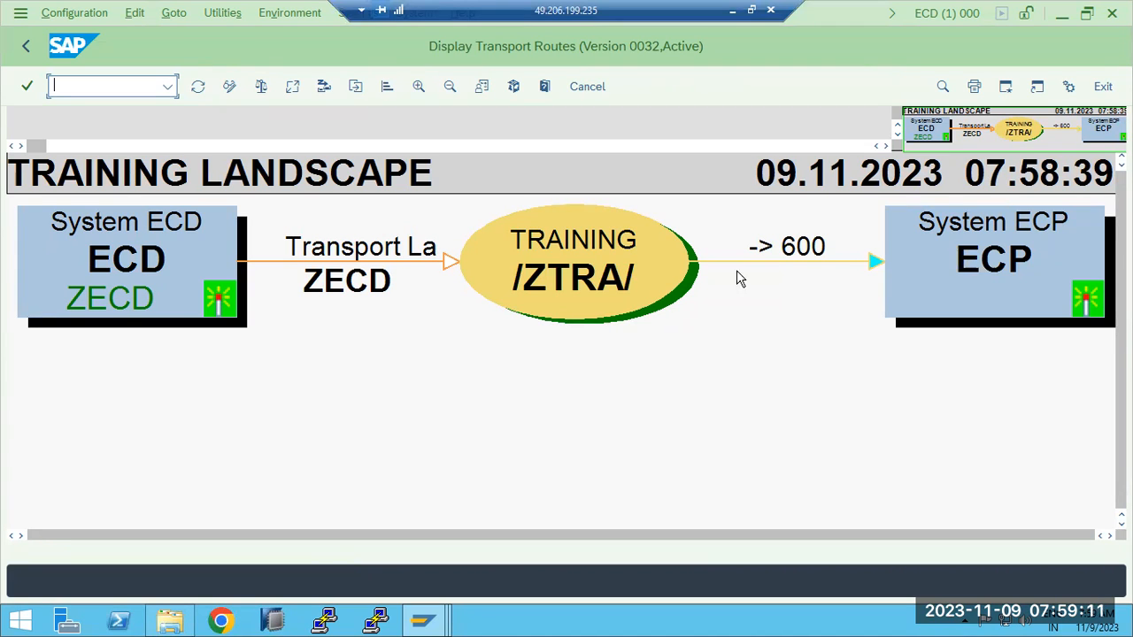
left_click(643, 286)
double_click(642, 285)
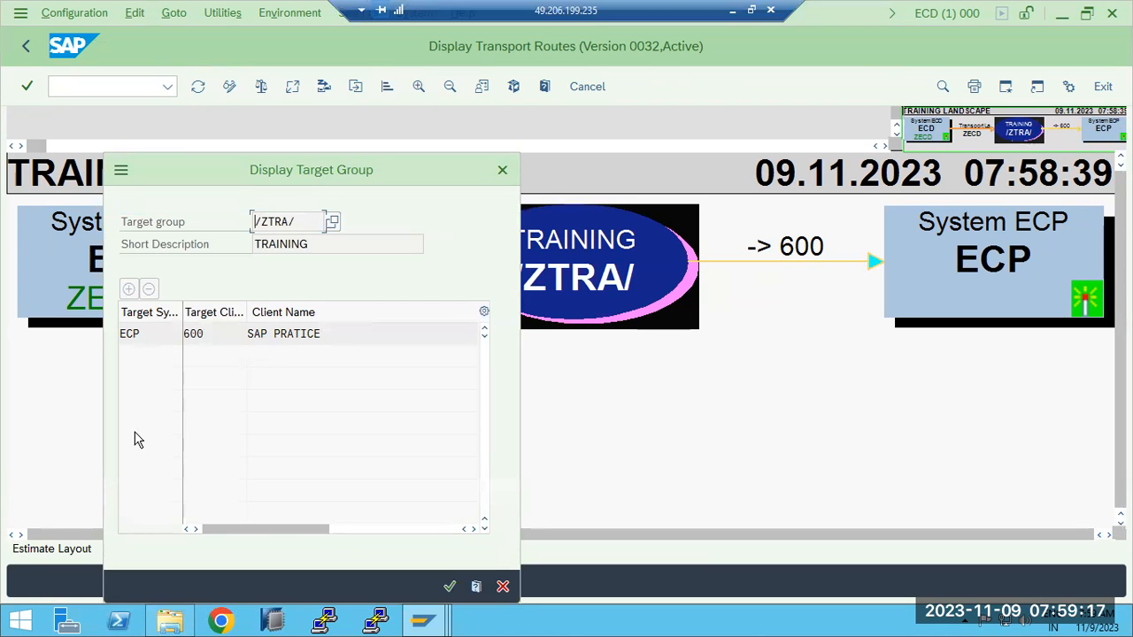
left_click(502, 585)
left_click(373, 489)
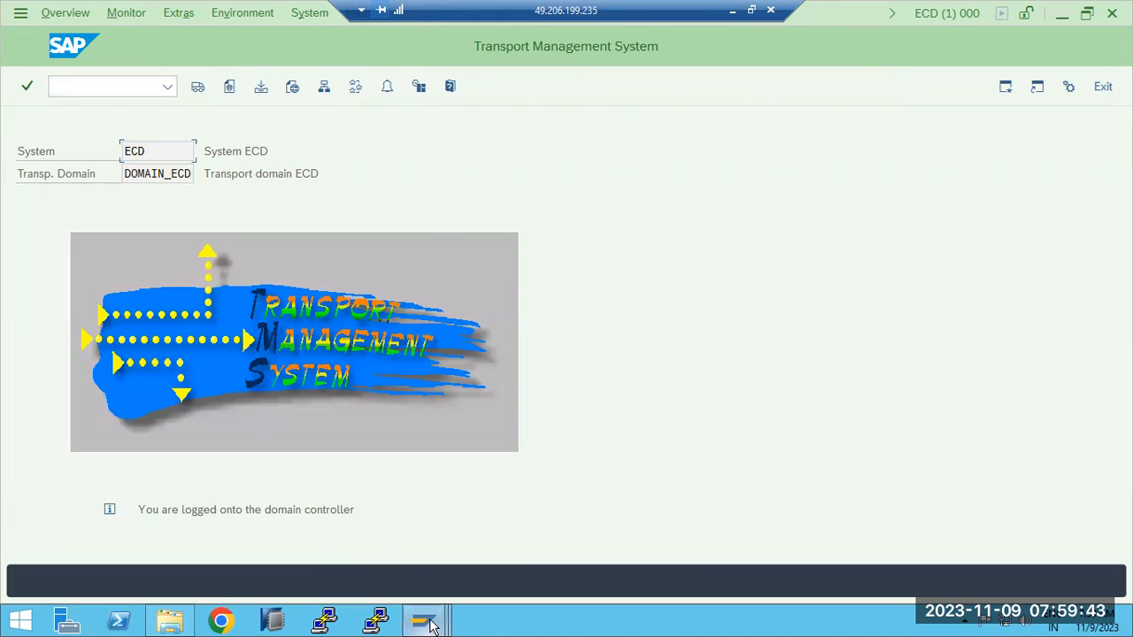
- Switch to the ECP session and open its client overview with transaction SCC4
mouse_move(422, 620)
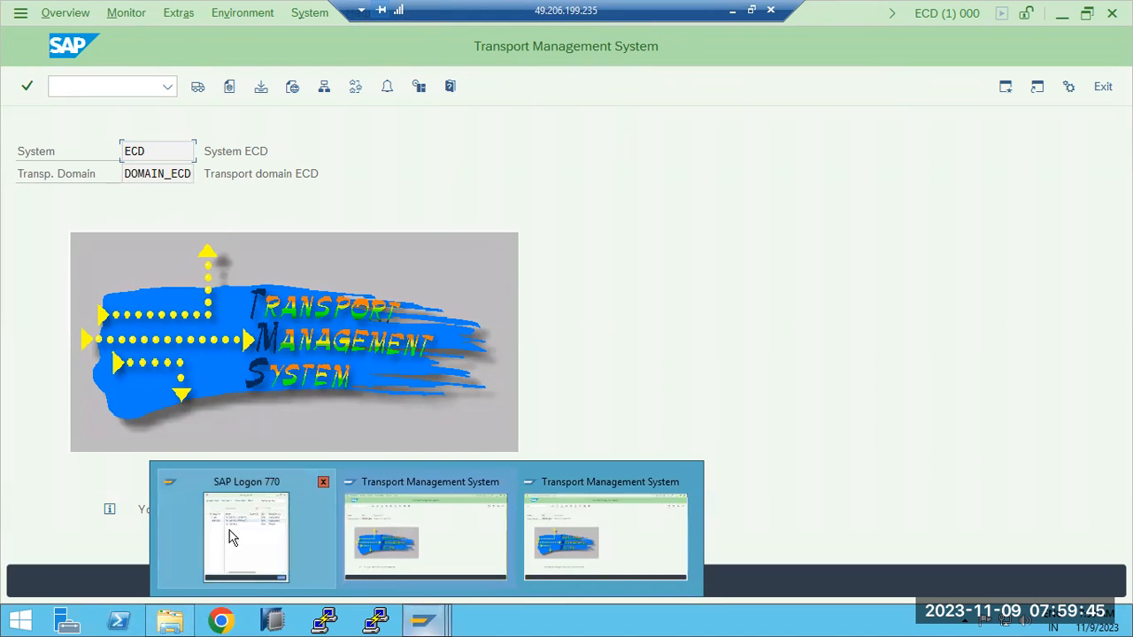
left_click(557, 536)
left_click(78, 89)
type("/nscc6")
key("Return")
type("cc4")
key("Return")
type("scc4")
key("Return")
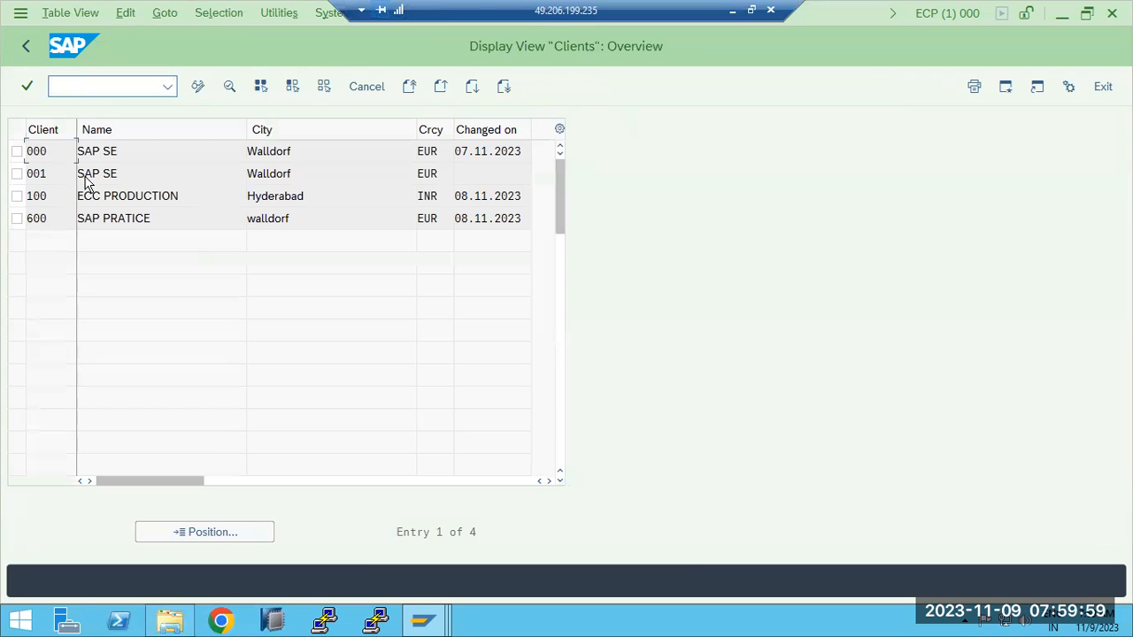
- Display the details of client 600 and return to the SAP Easy Access screen
double_click(58, 220)
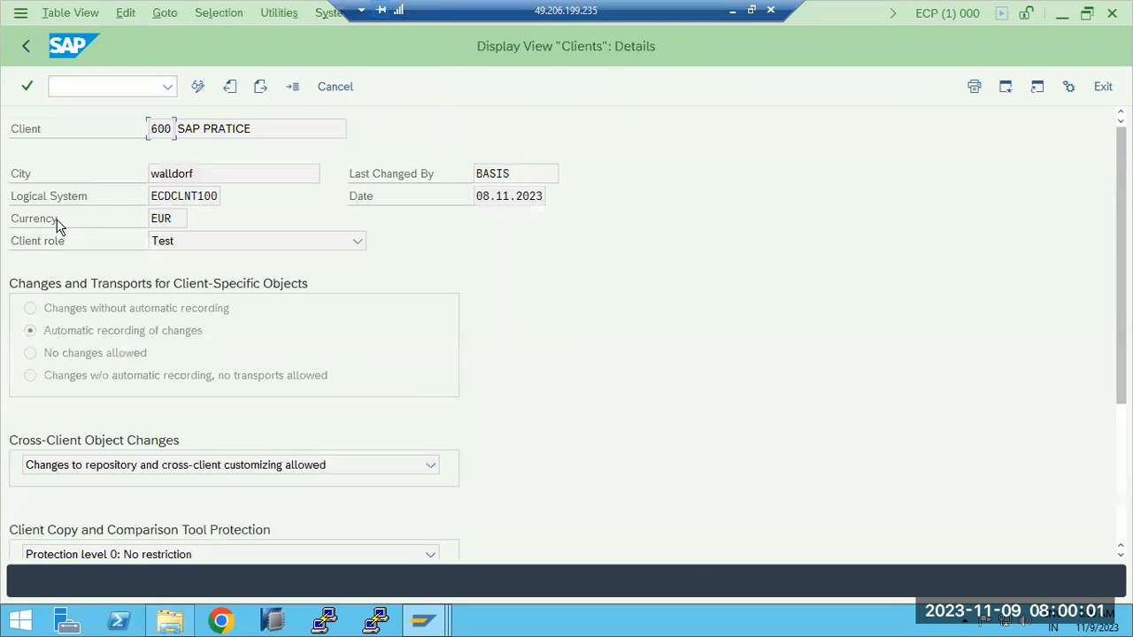
left_click(23, 50)
left_click(24, 51)
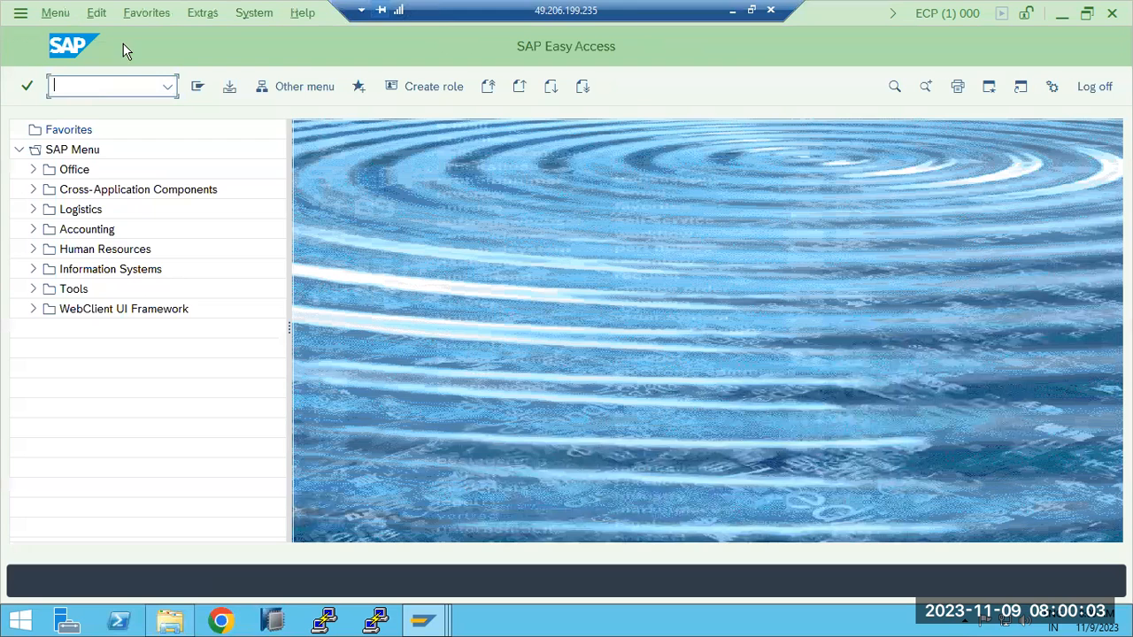
- Log off from the ECP session and the ECD client 000 session
left_click(1093, 88)
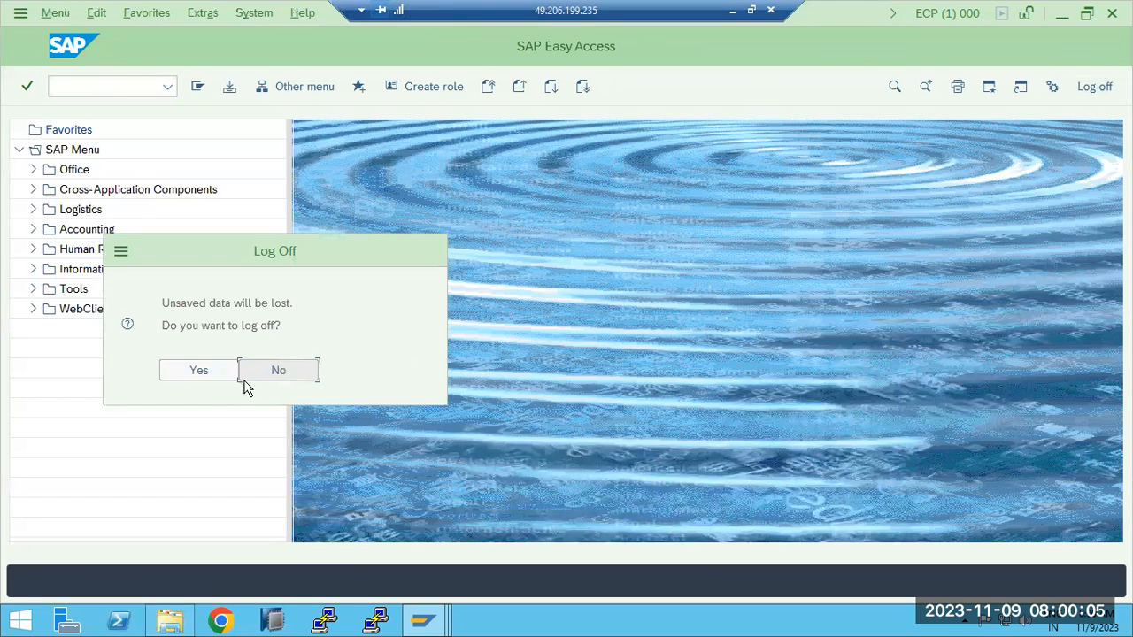
left_click(205, 366)
left_click(1103, 87)
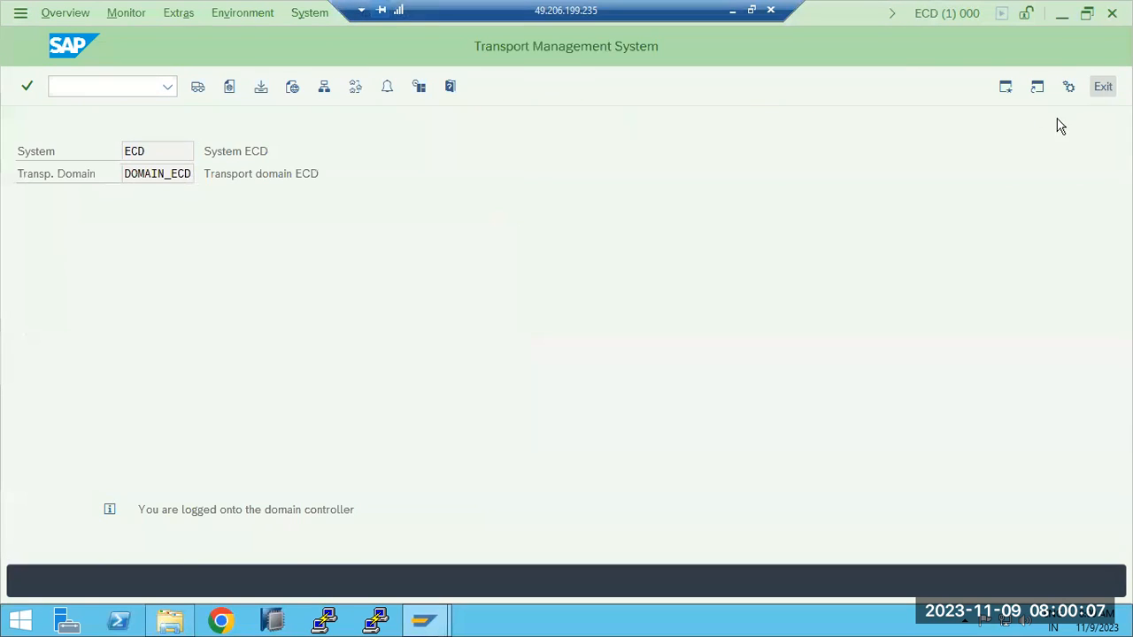
left_click(1112, 12)
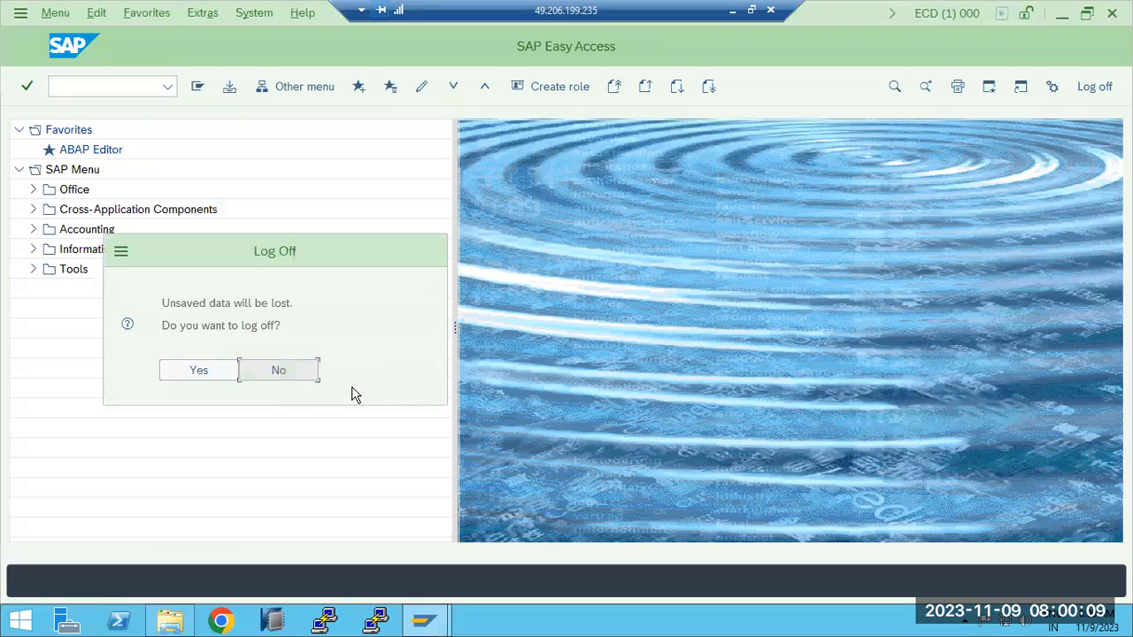
left_click(226, 379)
- Log on to the ECC development system ECD in client 101 as user basis with the account password
left_click(416, 221)
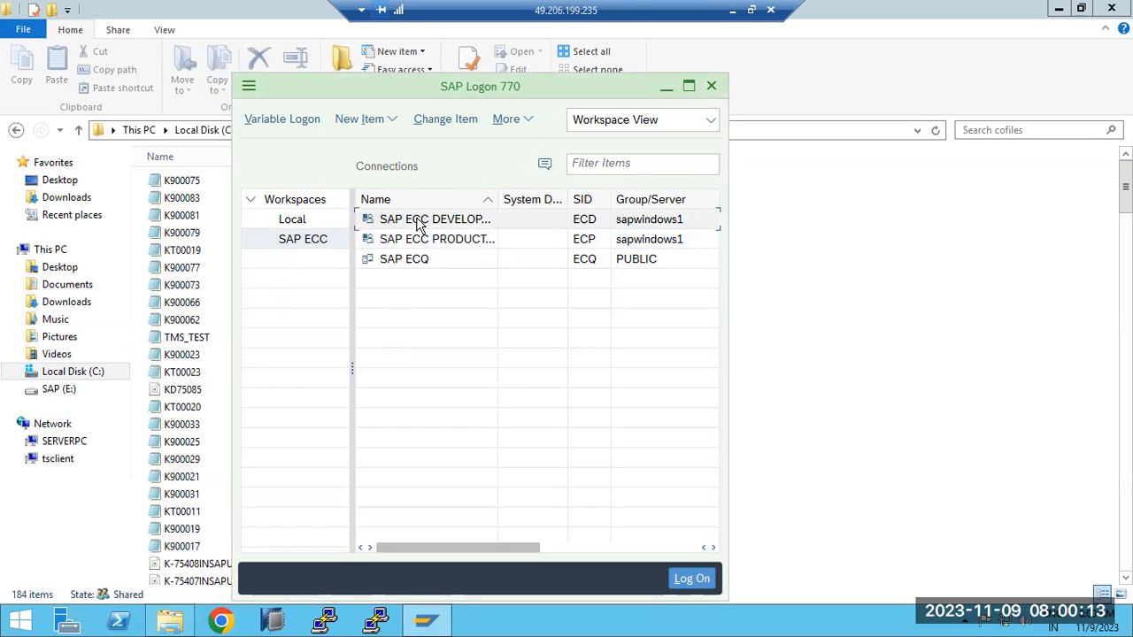
double_click(418, 224)
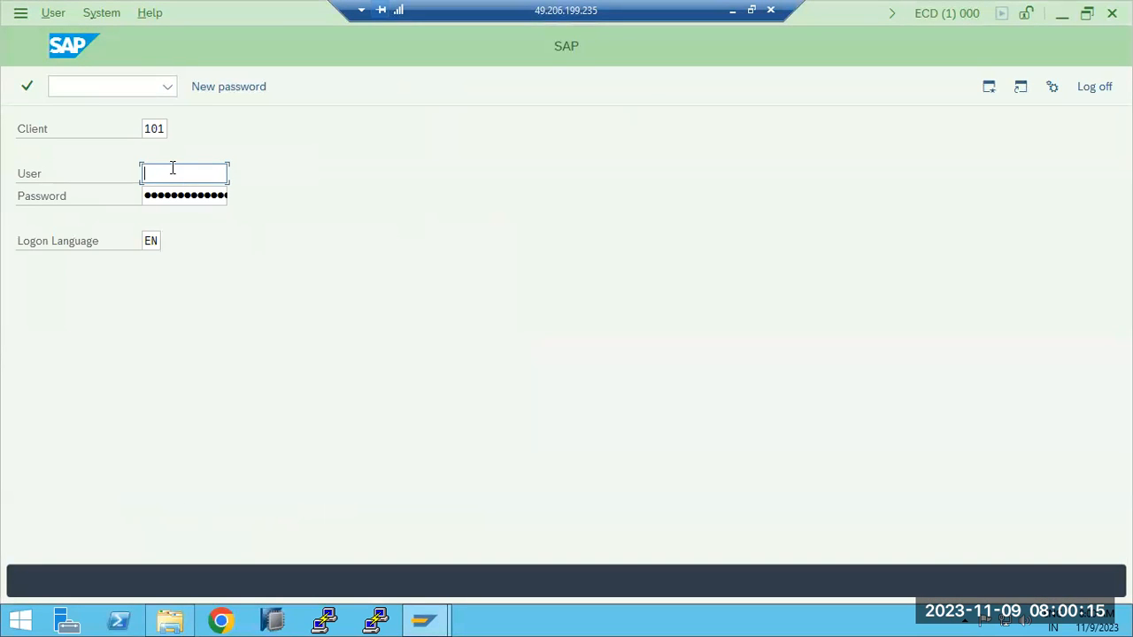
type("basis")
key("Tab")
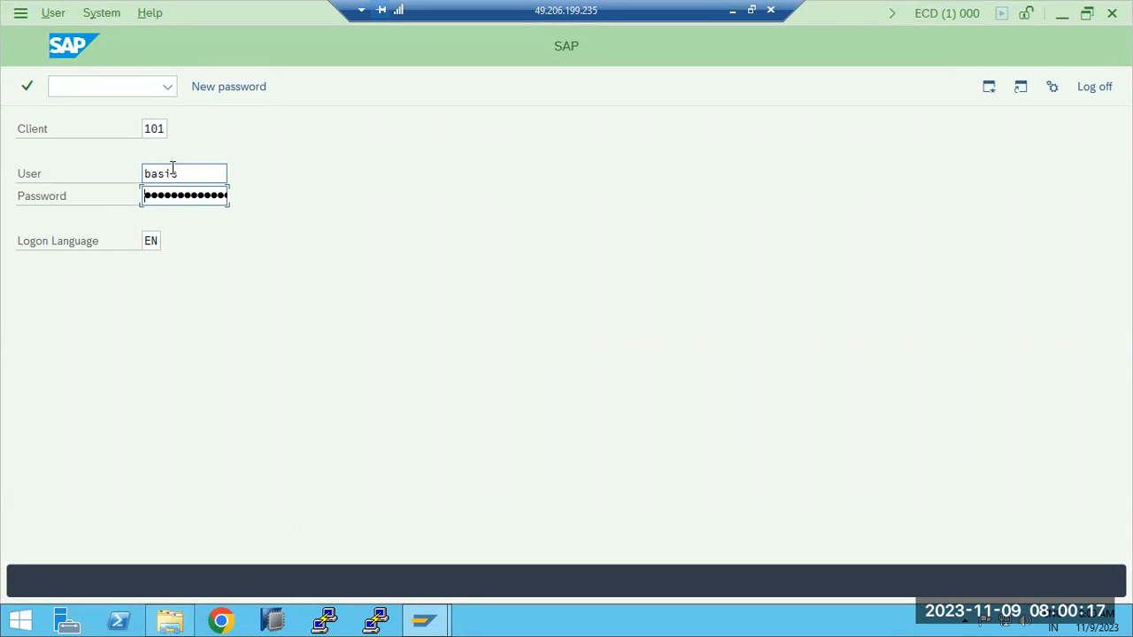
key("Return")
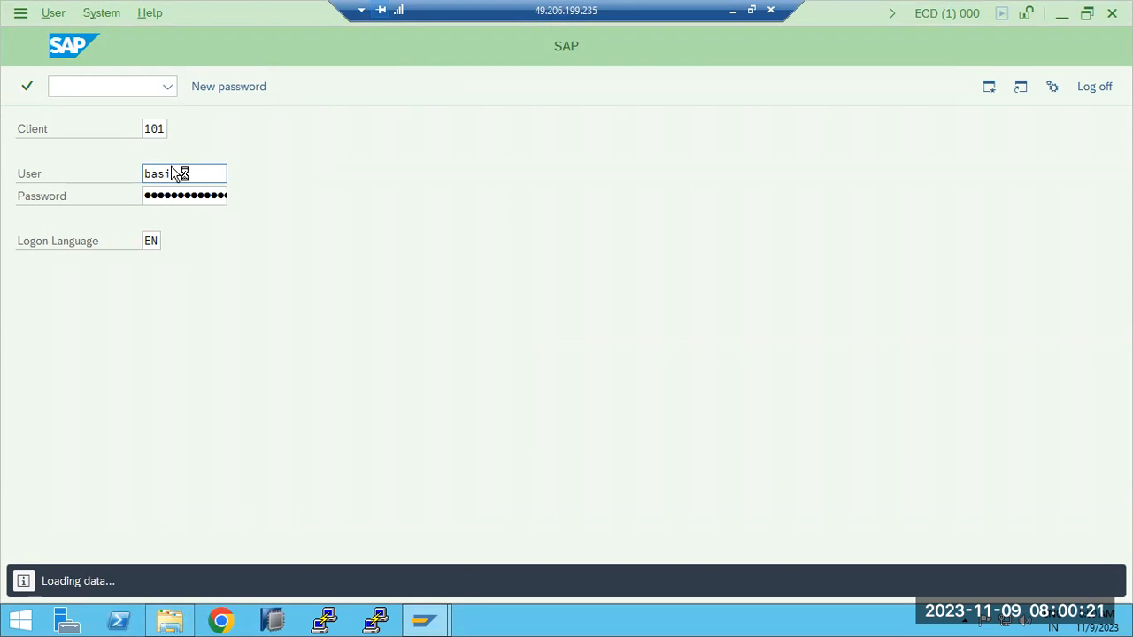
- Open the Client Export transaction and set system ECP, client 600, as transport target for profile SAP_USER
type("scc8")
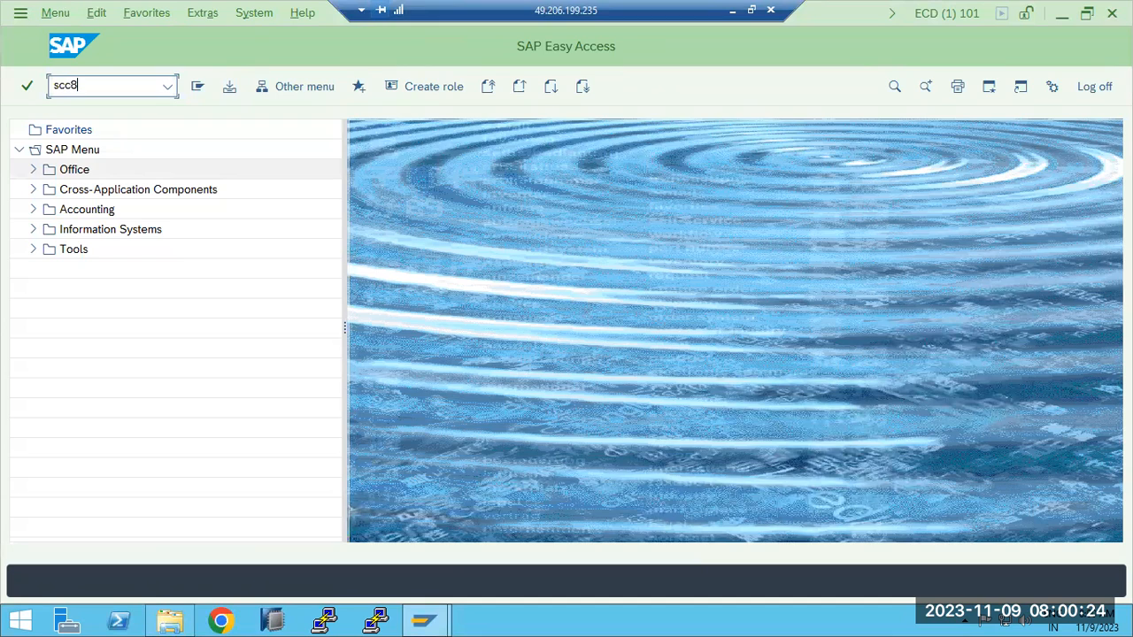
key("Return")
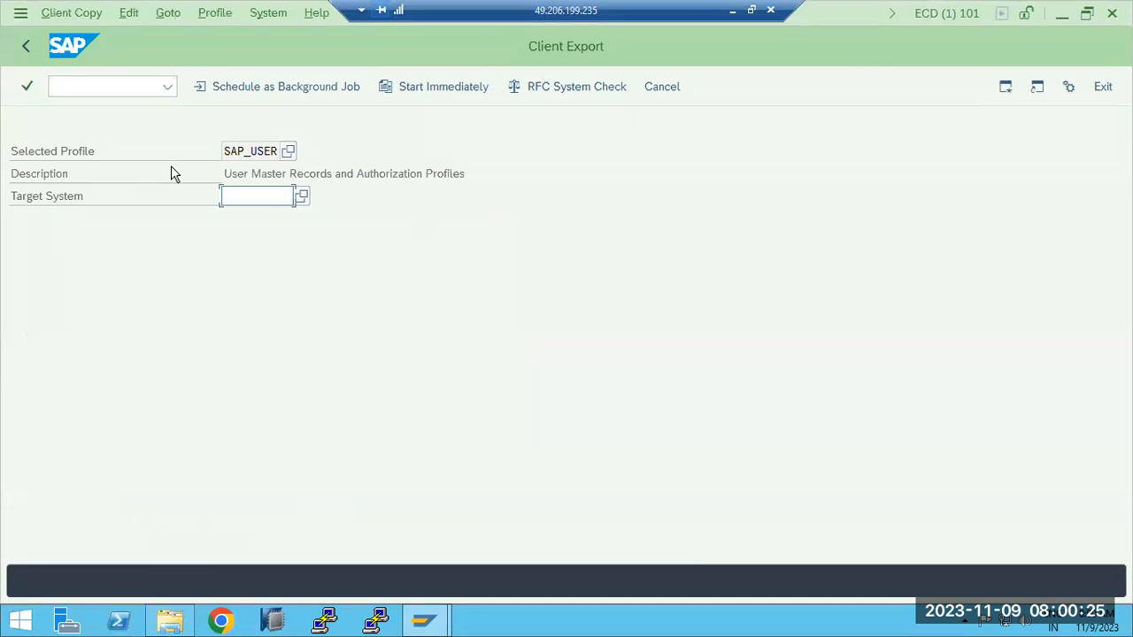
left_click(301, 199)
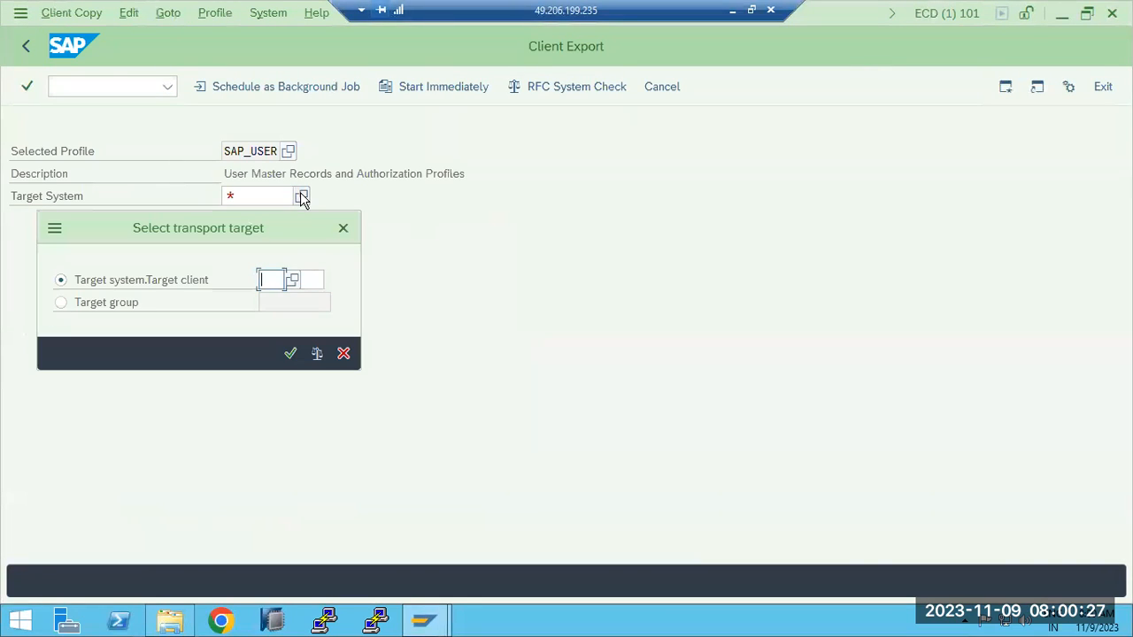
left_click(293, 280)
double_click(326, 166)
left_click(312, 277)
left_click(330, 276)
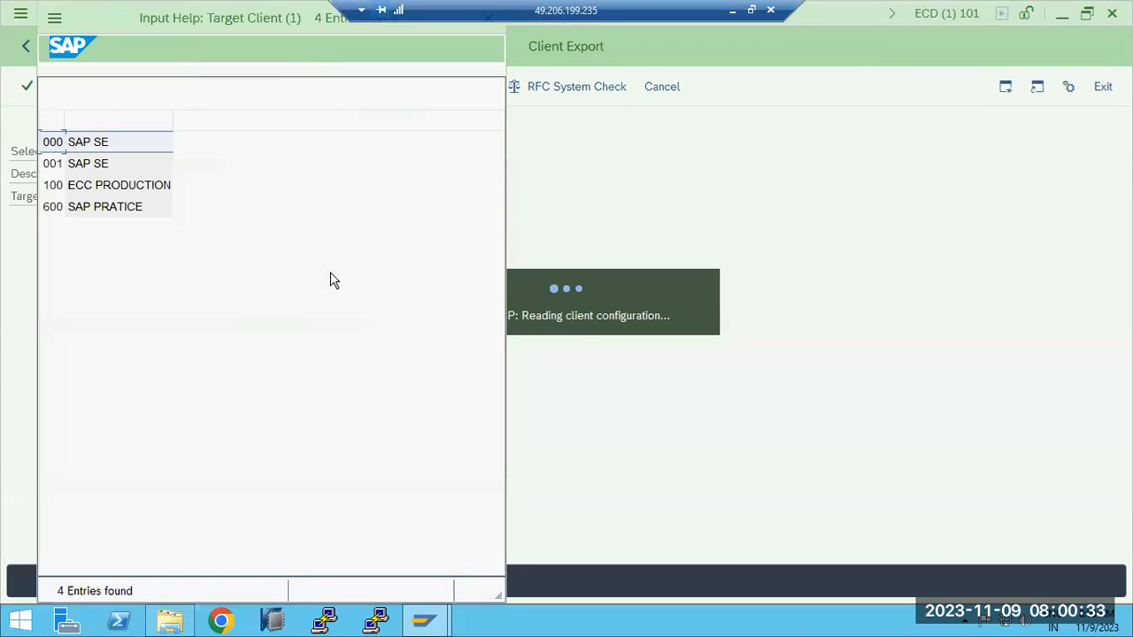
double_click(93, 211)
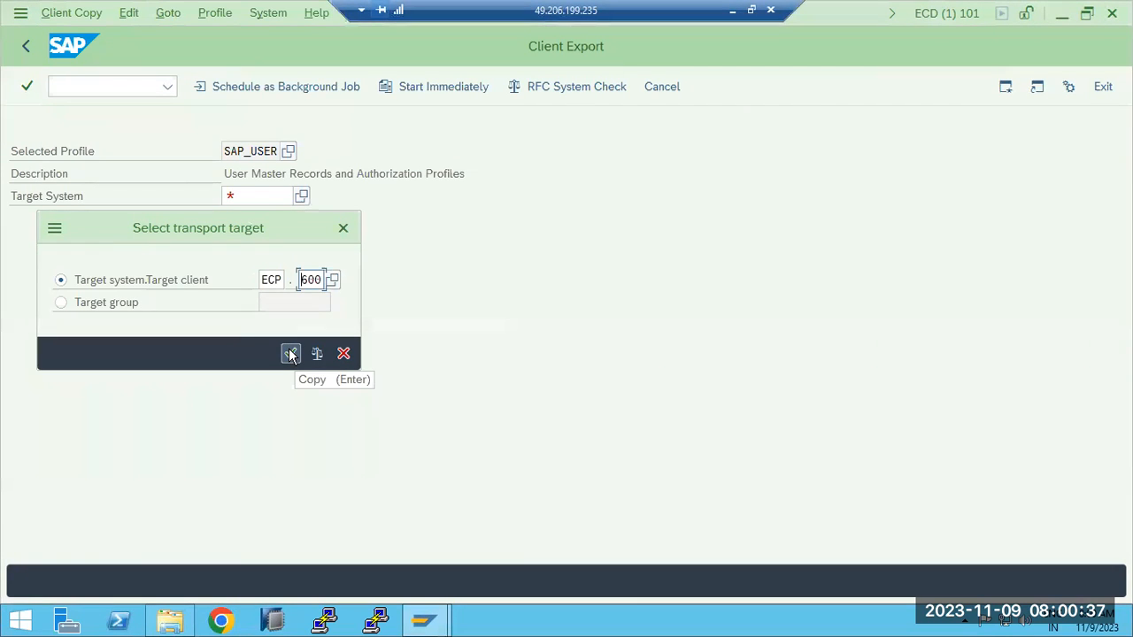
left_click(290, 354)
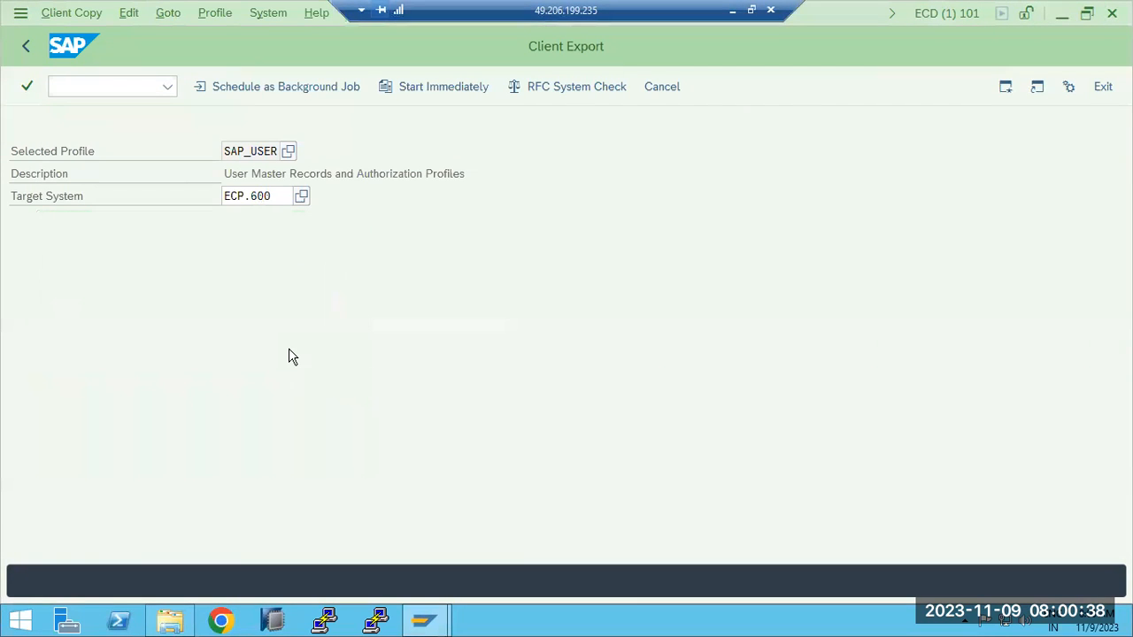
- Schedule the SAP_USER export of client 101 to ECP.600 as an immediate background job and confirm its parameters
left_click(235, 87)
left_click(70, 262)
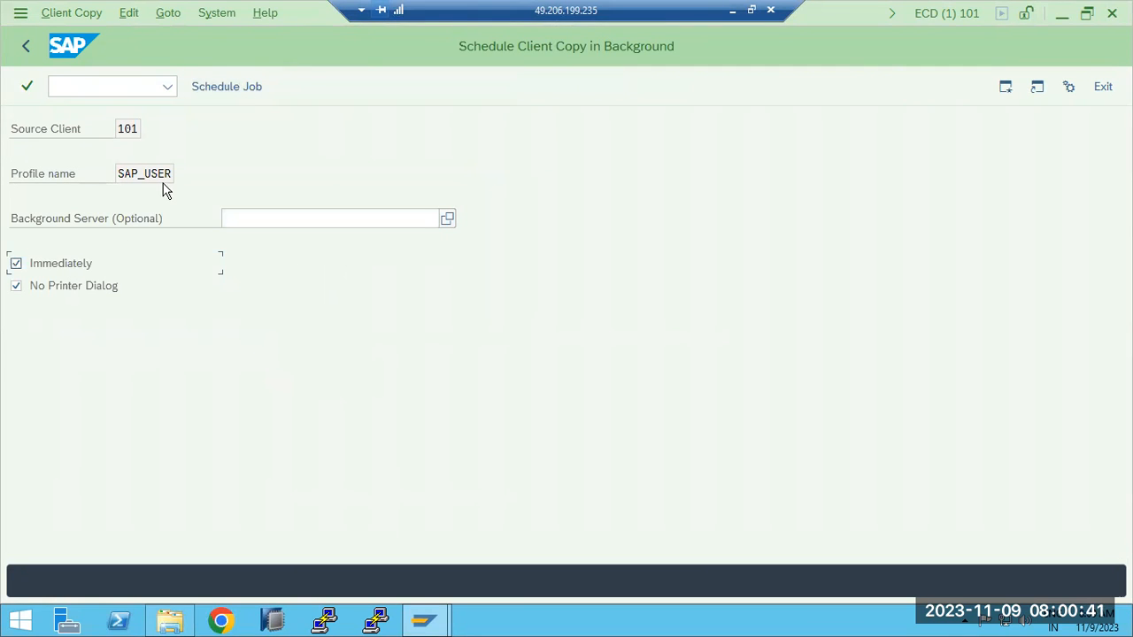
left_click(252, 92)
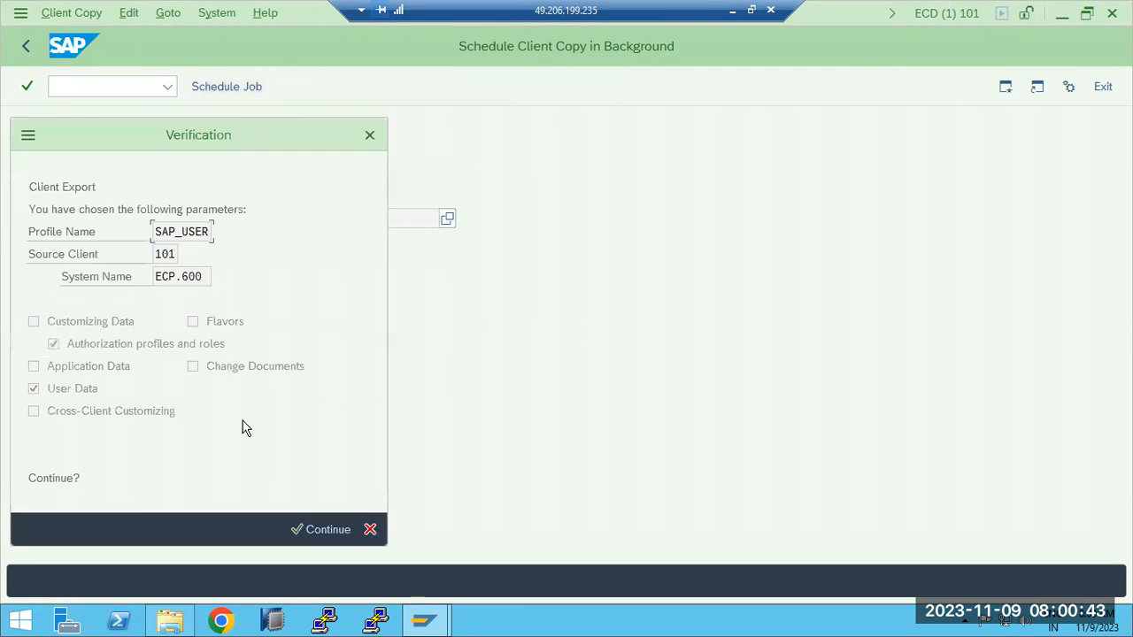
left_click(306, 524)
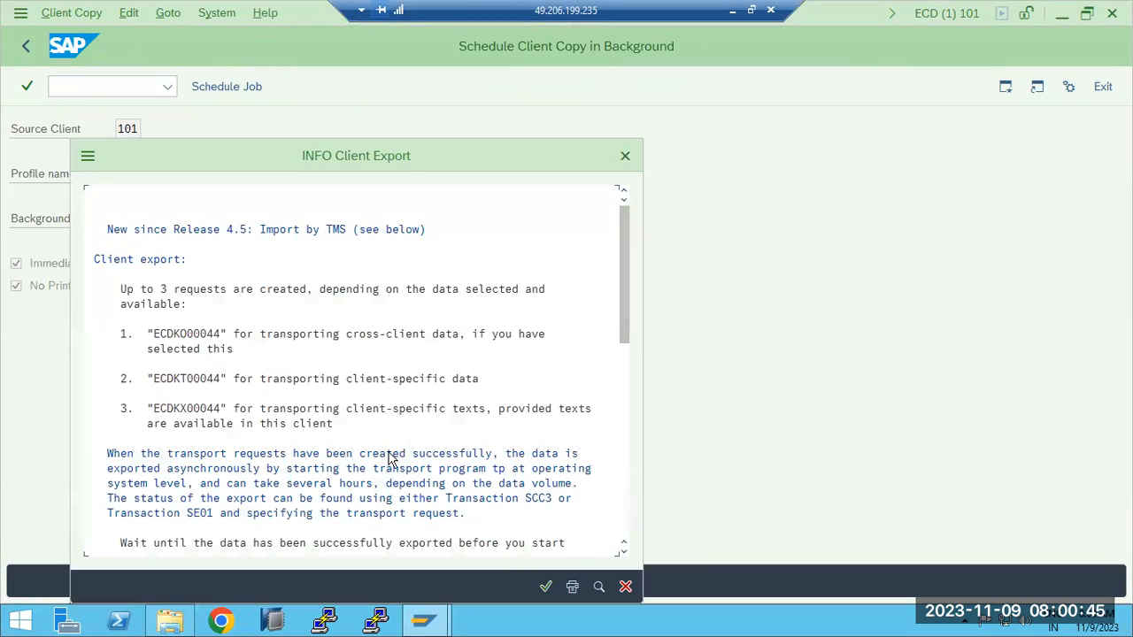
left_click(546, 587)
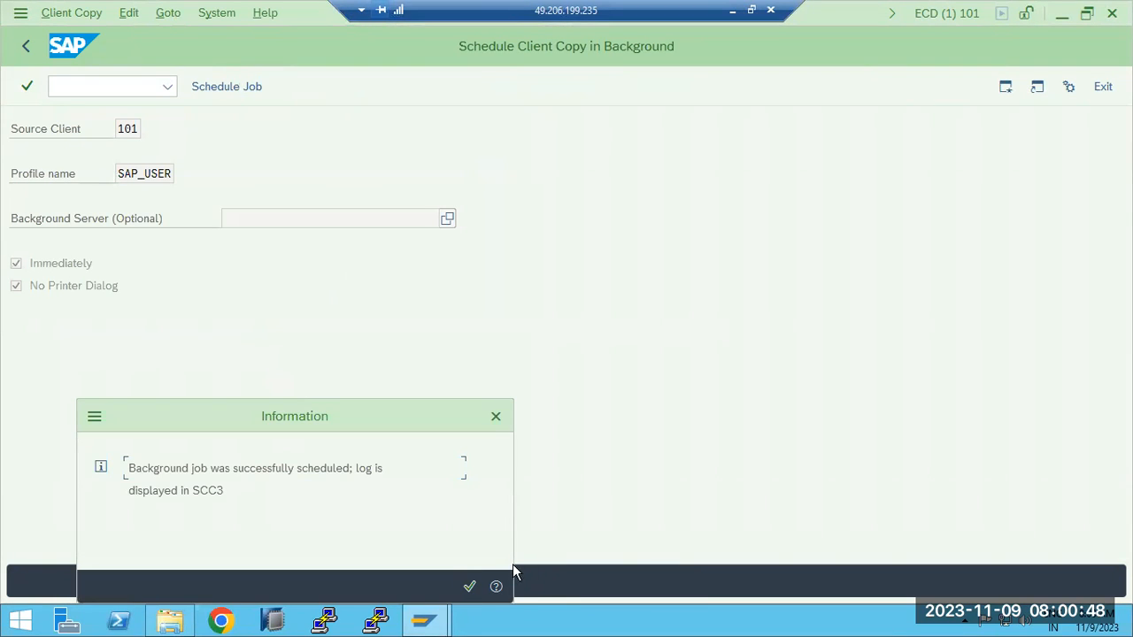
left_click(469, 585)
- In File Explorer, refresh the trans\cofiles folder and check the trans\data folder sorted by modification date for new export files
left_click(174, 622)
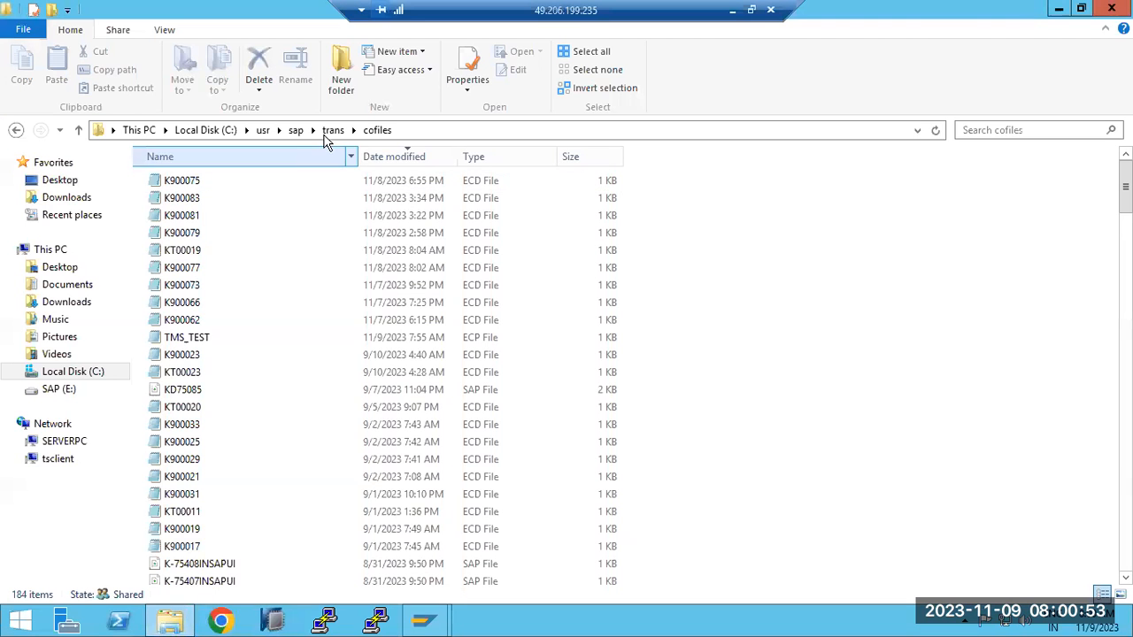
left_click(936, 130)
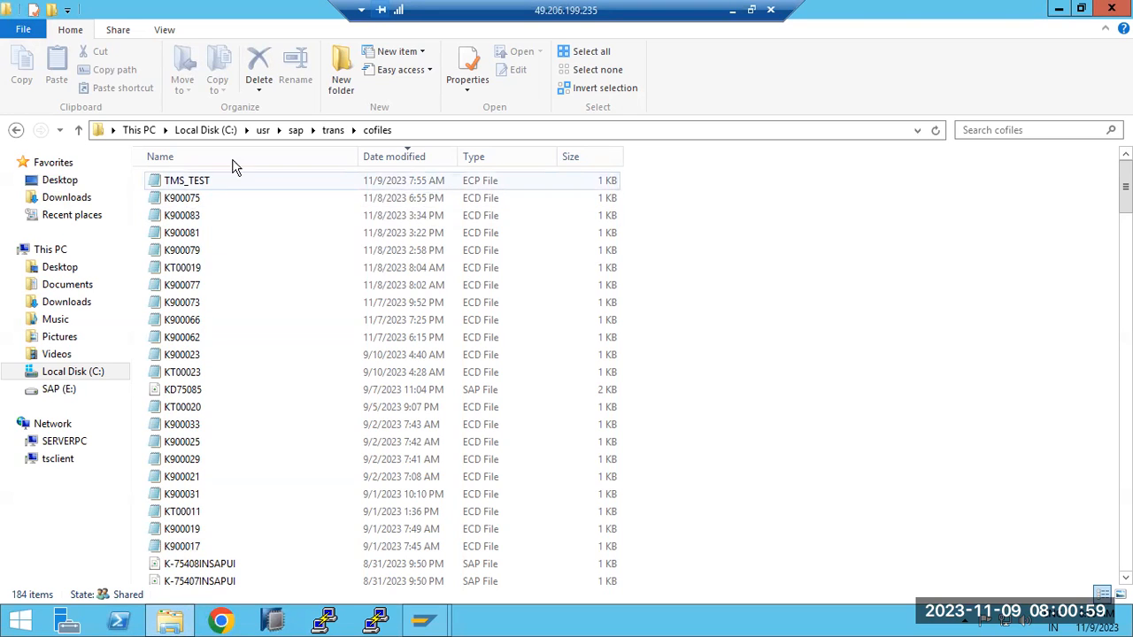
left_click(332, 130)
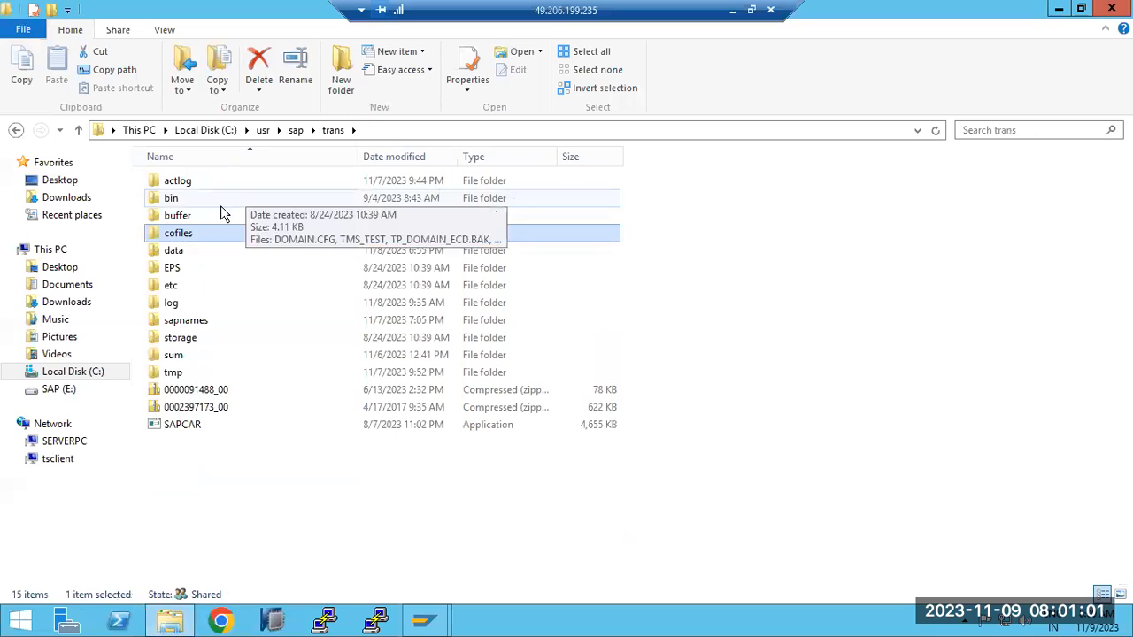
double_click(180, 252)
left_click(387, 159)
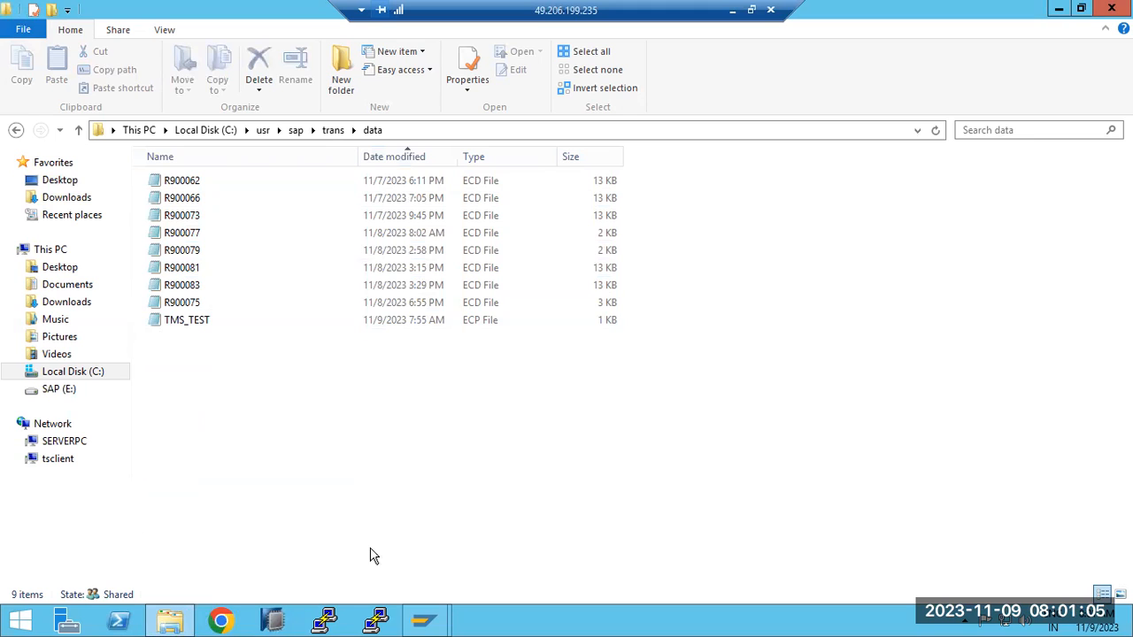
- Switch back to SAP, open the client copy logs with transaction SCC3 and list the client exports
left_click(423, 619)
left_click(493, 555)
type("scc3")
key("Return")
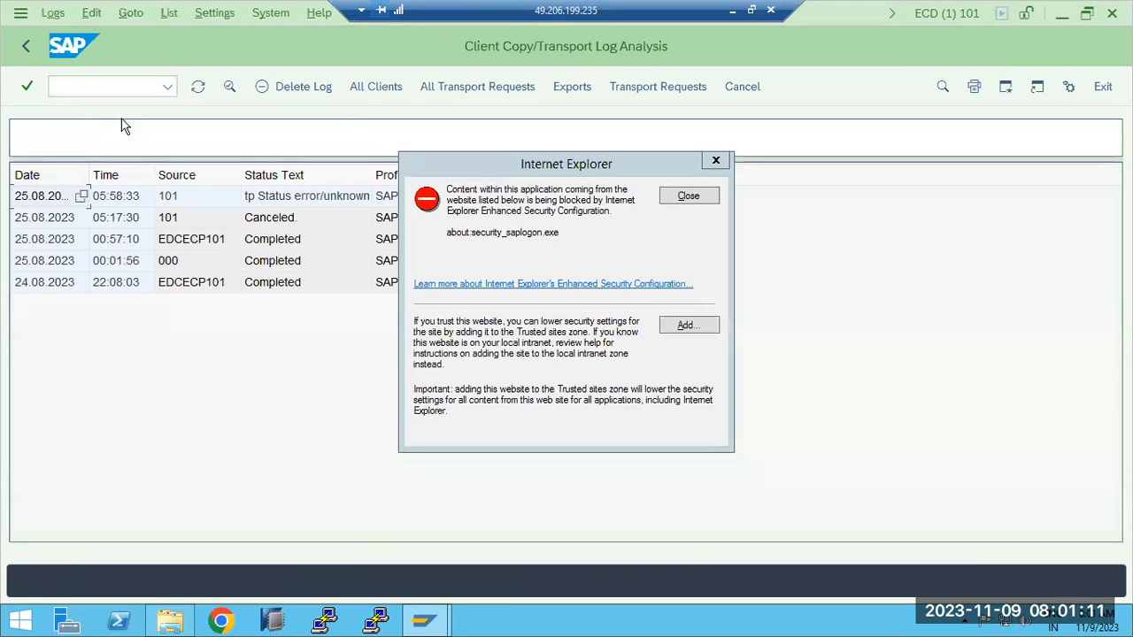
left_click(677, 196)
left_click(564, 87)
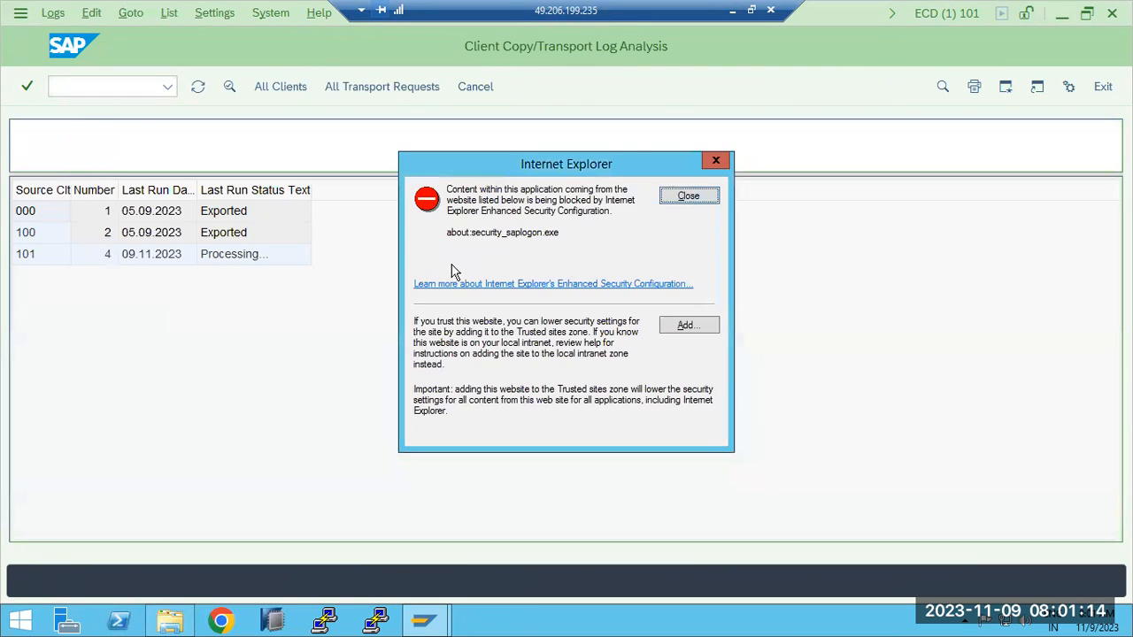
- Open the log of the newest SAP_USER export from source client 101, dismissing the Internet Explorer security notices
left_click(689, 196)
double_click(240, 256)
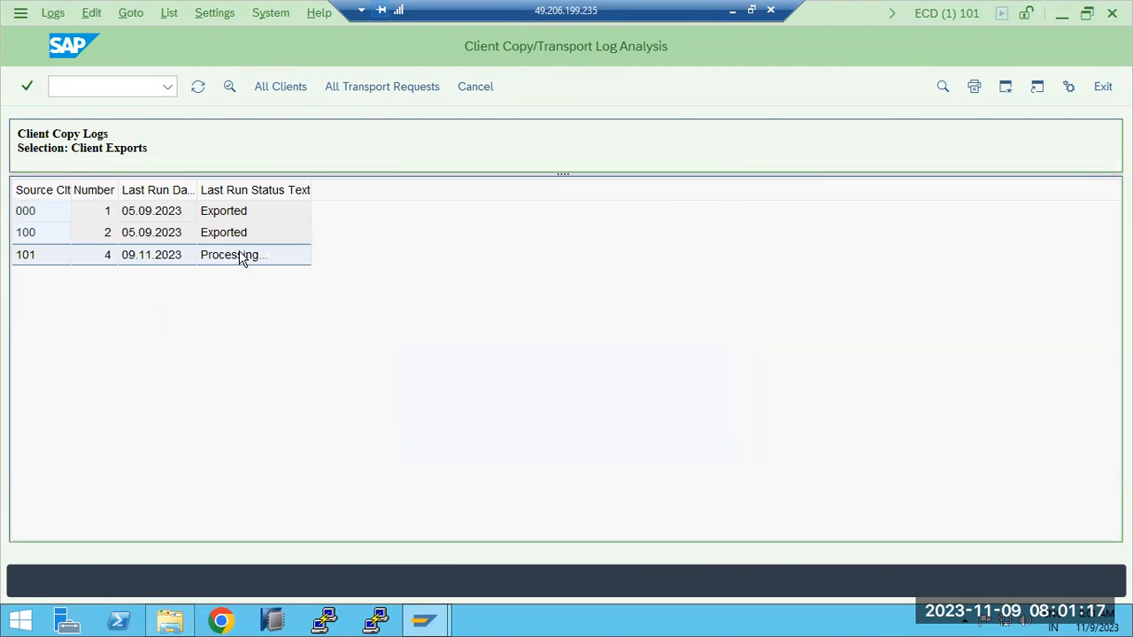
double_click(241, 200)
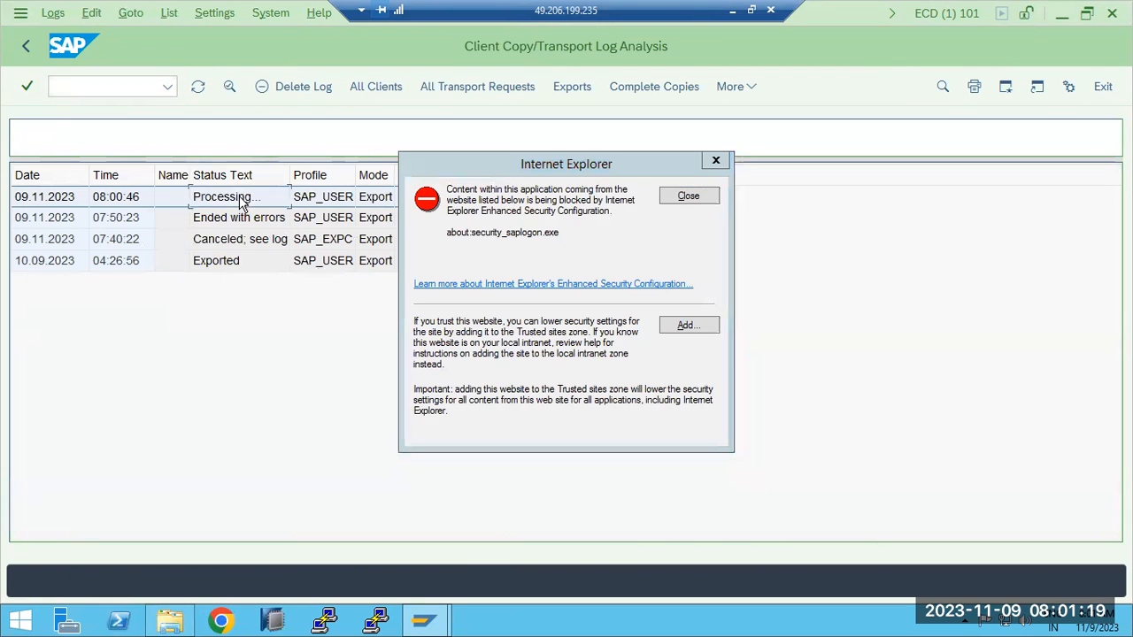
left_click(690, 198)
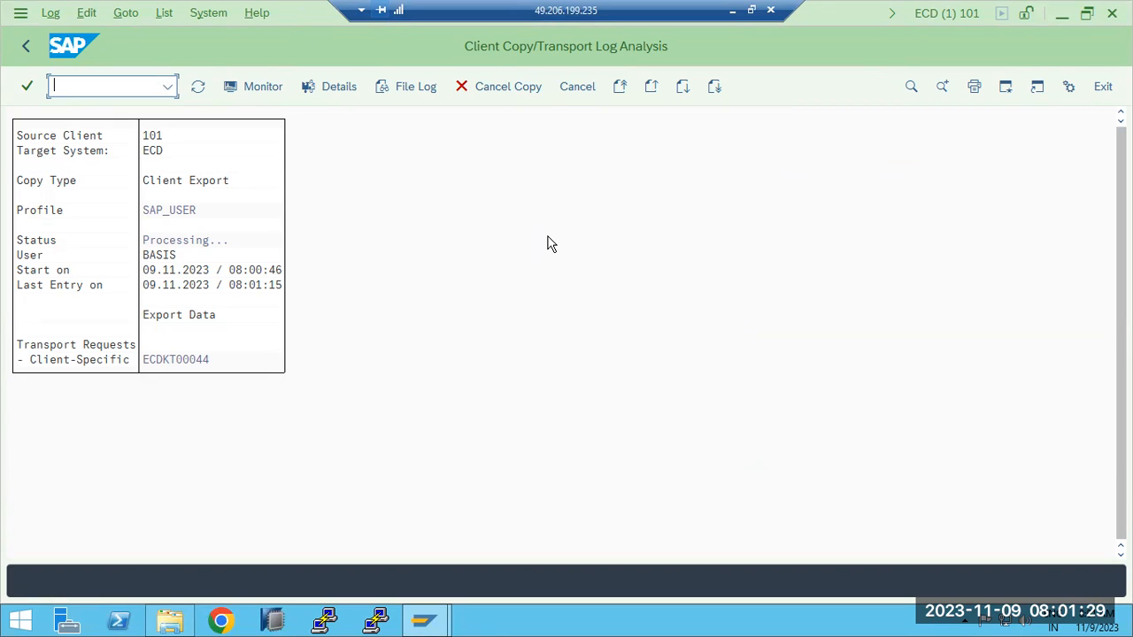
- Refresh the SAP_USER export log of client 101 and start the client copy monitor
left_click(197, 86)
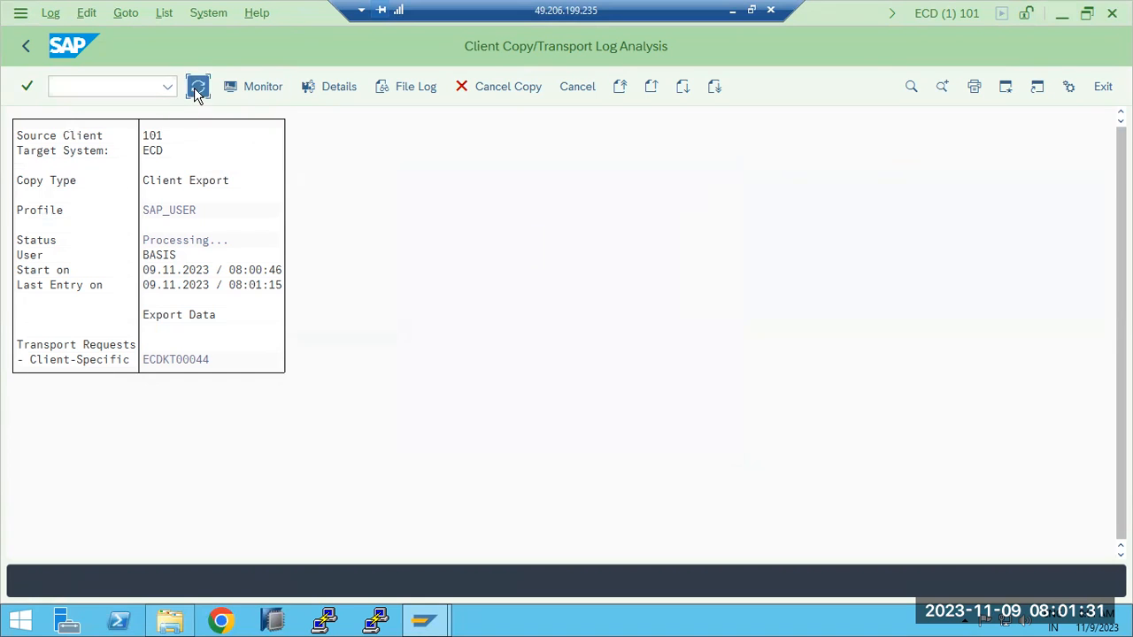
left_click(197, 87)
left_click(242, 85)
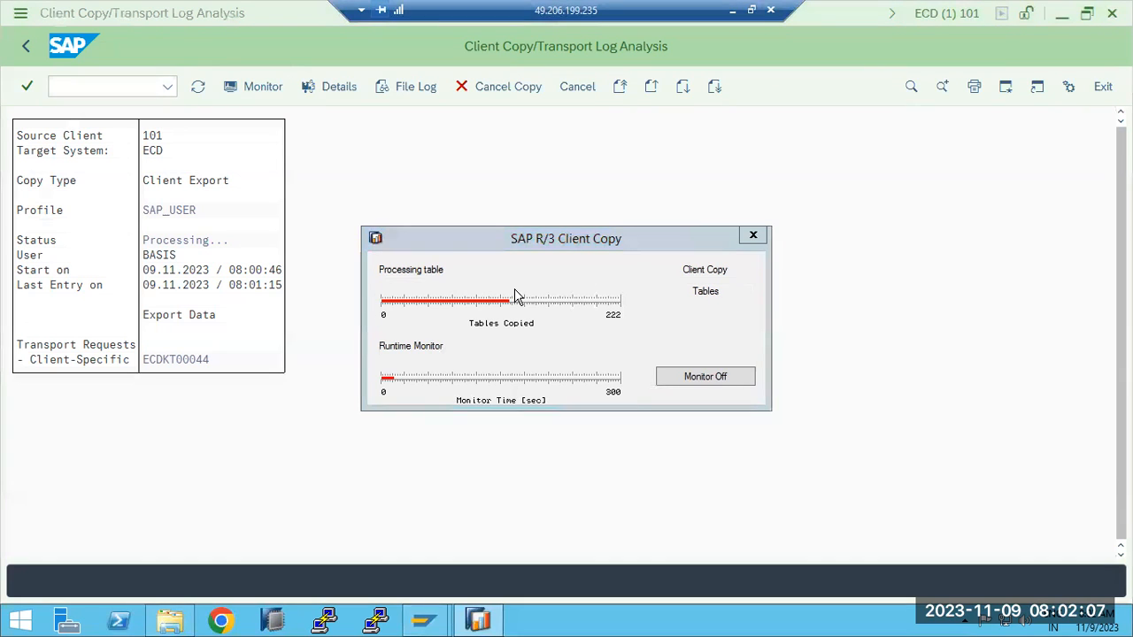
- Switch to File Explorer, refresh the trans\data folder to check the size of the RT00044 export file, and close the window
left_click(169, 620)
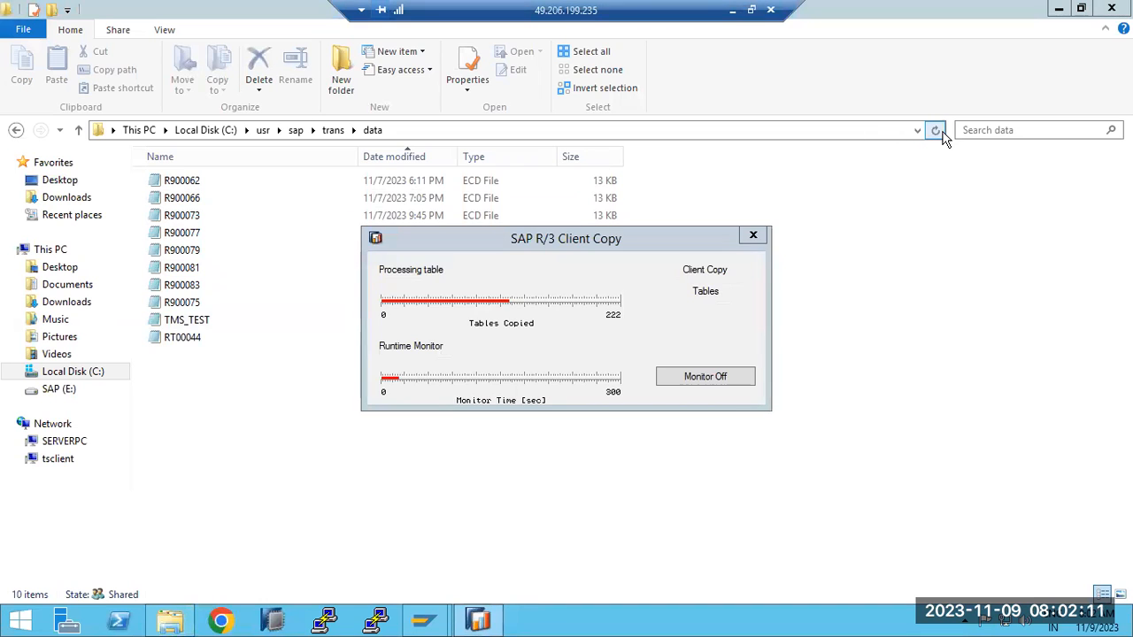
left_click(936, 129)
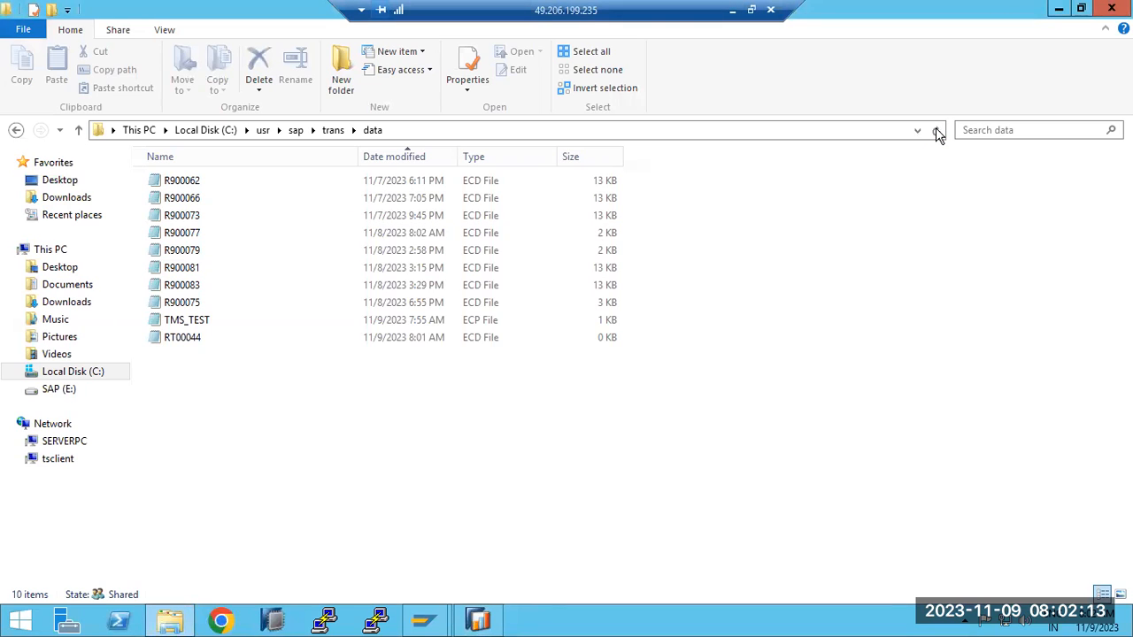
left_click(935, 130)
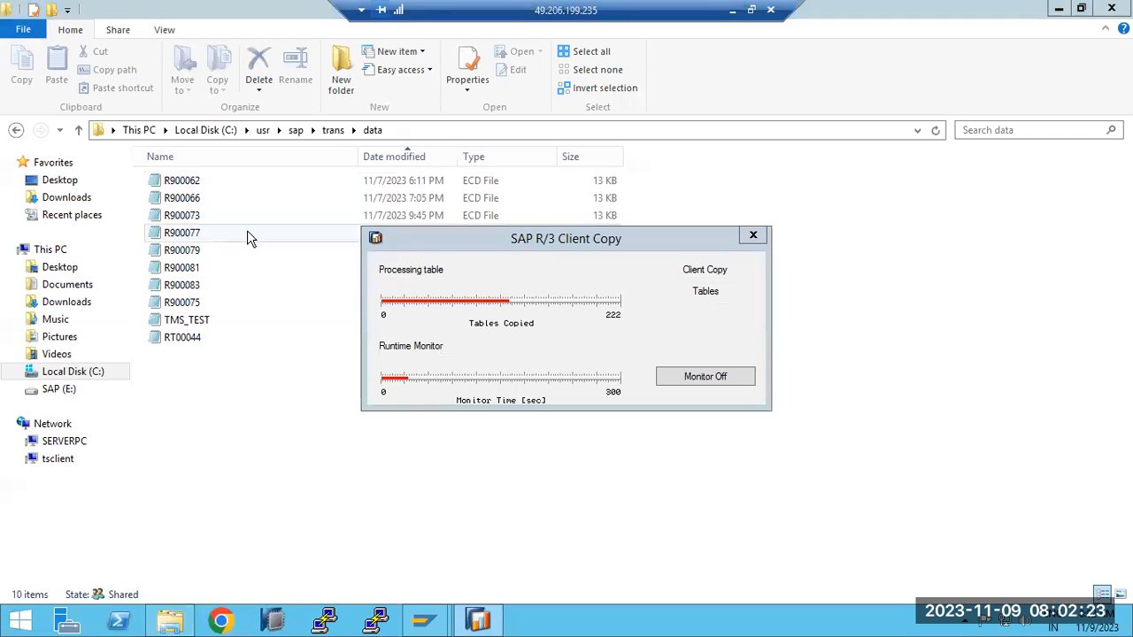
left_click(1111, 8)
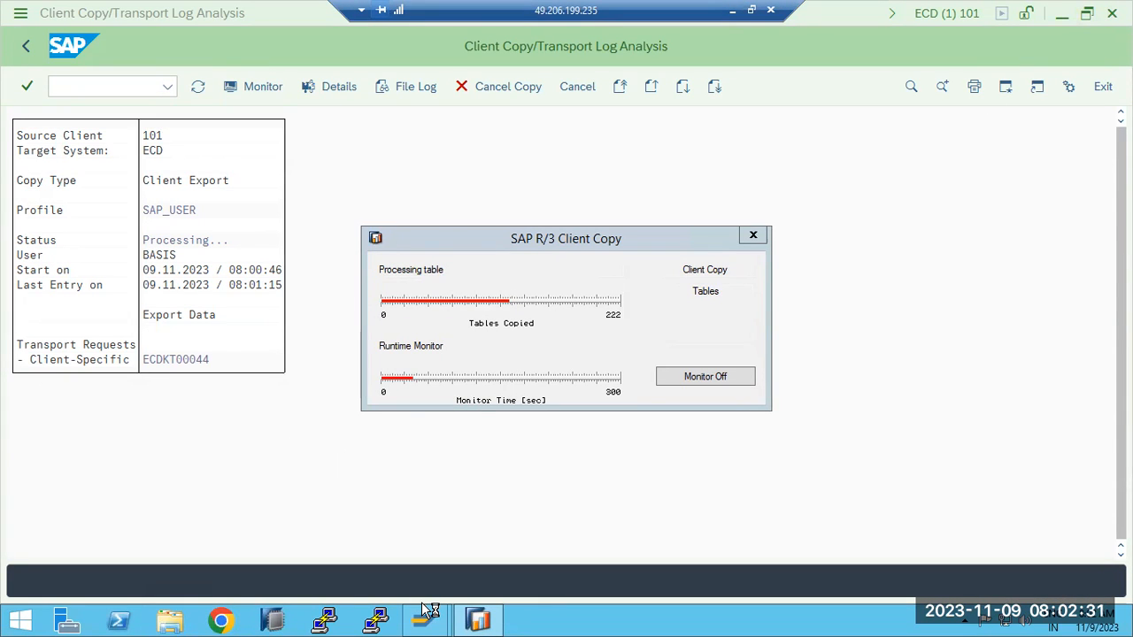
- Glance at the export/import diagram in Paint, return to the remote SAP session, and close and restart the client copy monitor
left_click(732, 10)
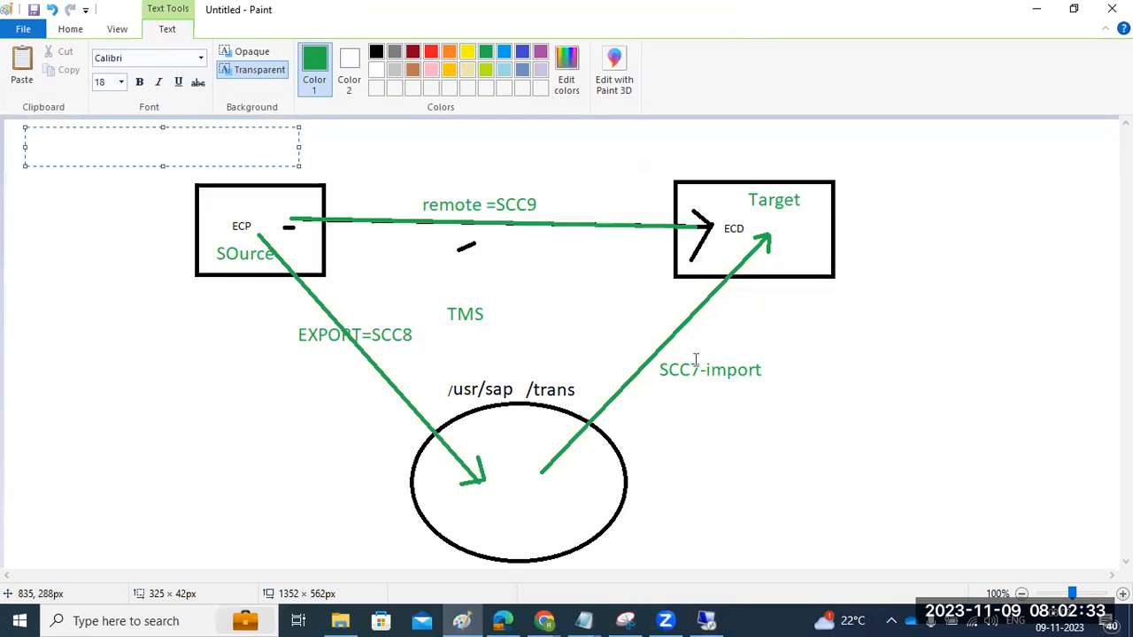
left_click(706, 620)
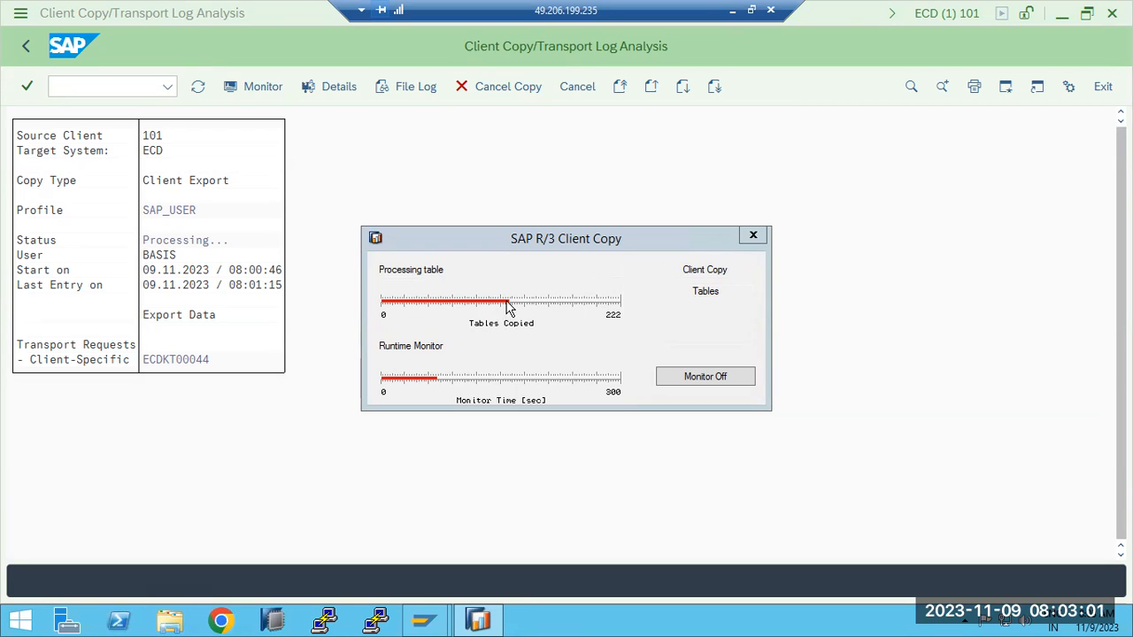
left_click(752, 235)
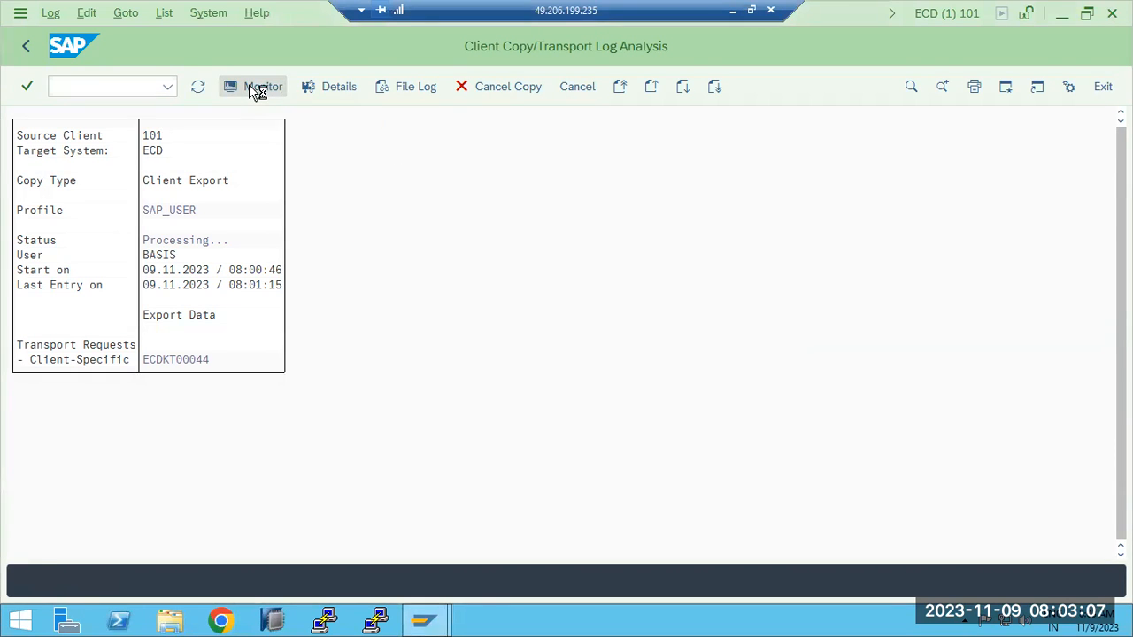
left_click(249, 85)
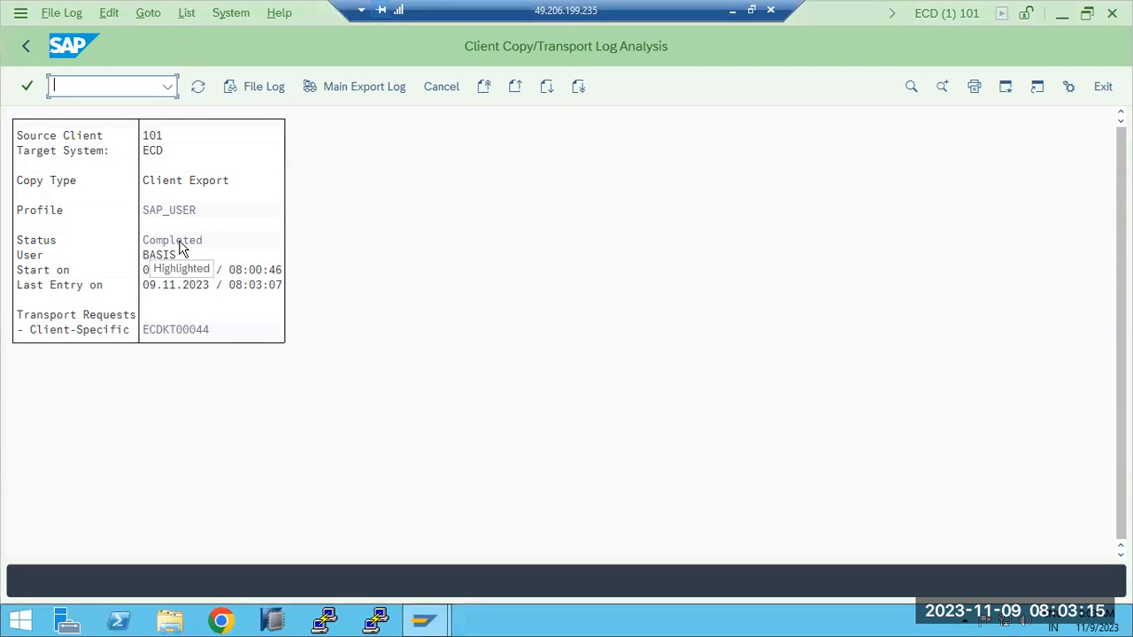
- In File Explorer, open C:\usr\sap\trans\data and sort it newest first to examine the RT00044 export file
left_click(168, 624)
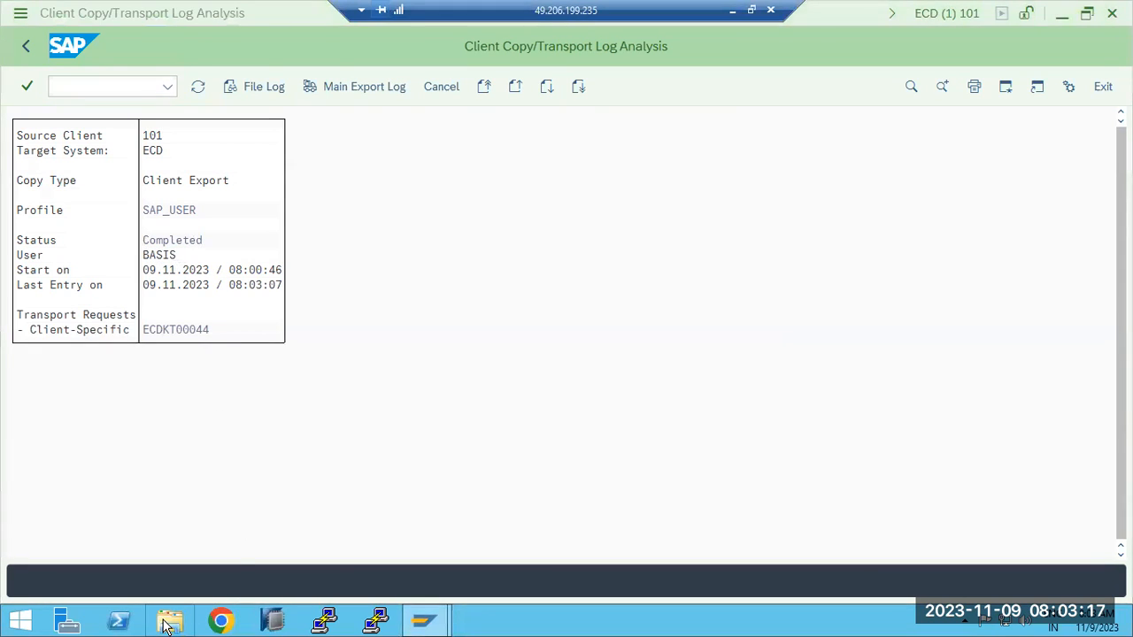
double_click(286, 327)
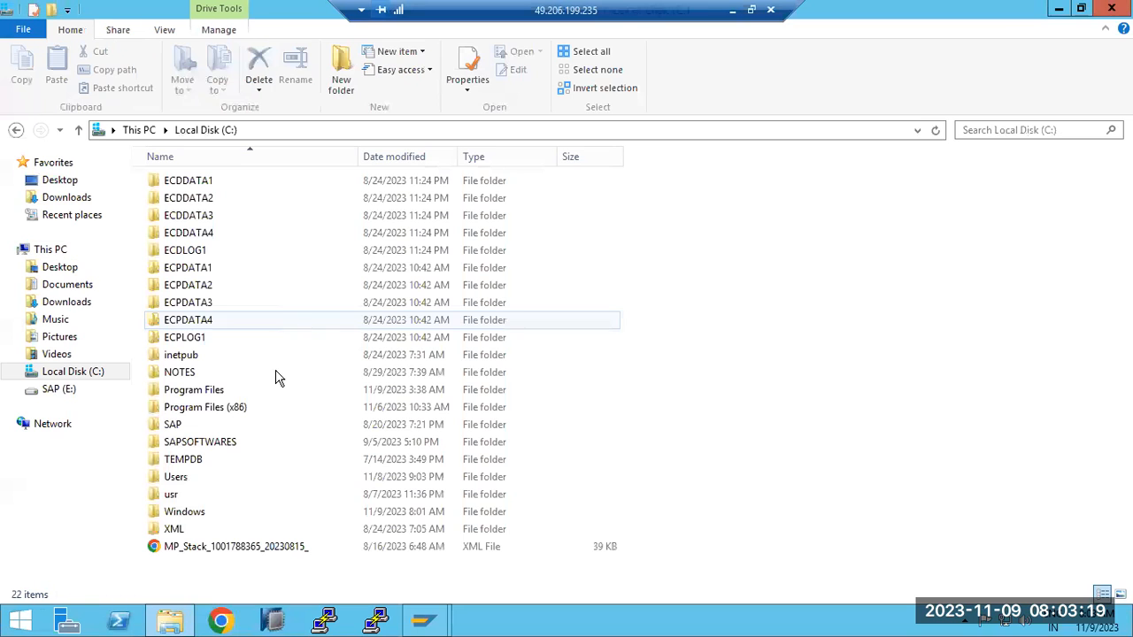
double_click(169, 494)
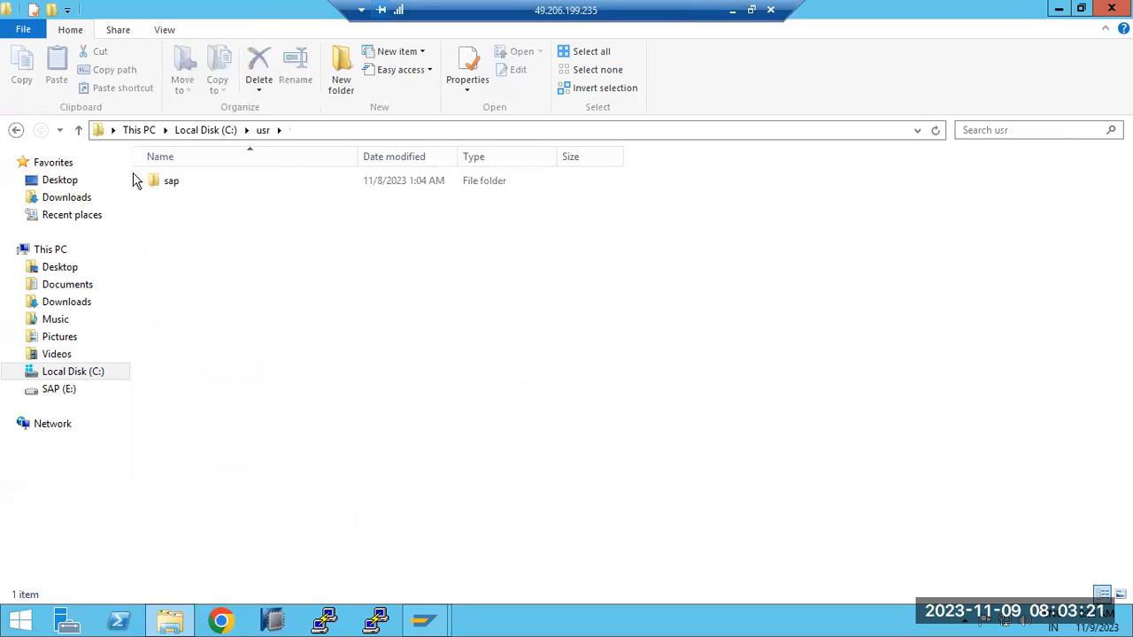
double_click(153, 182)
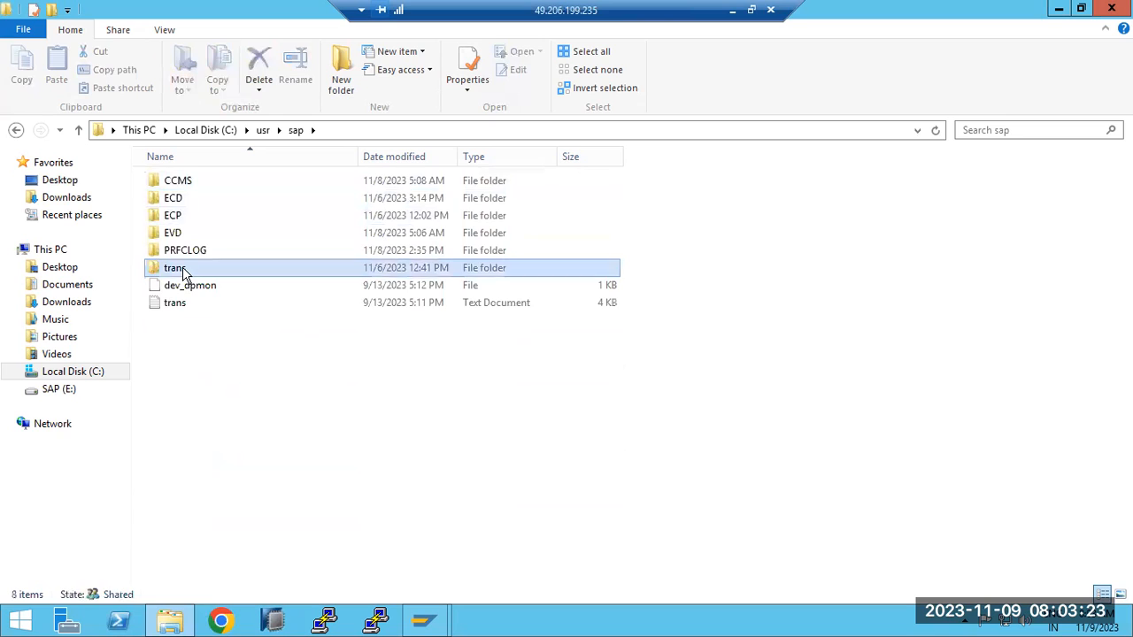
double_click(183, 270)
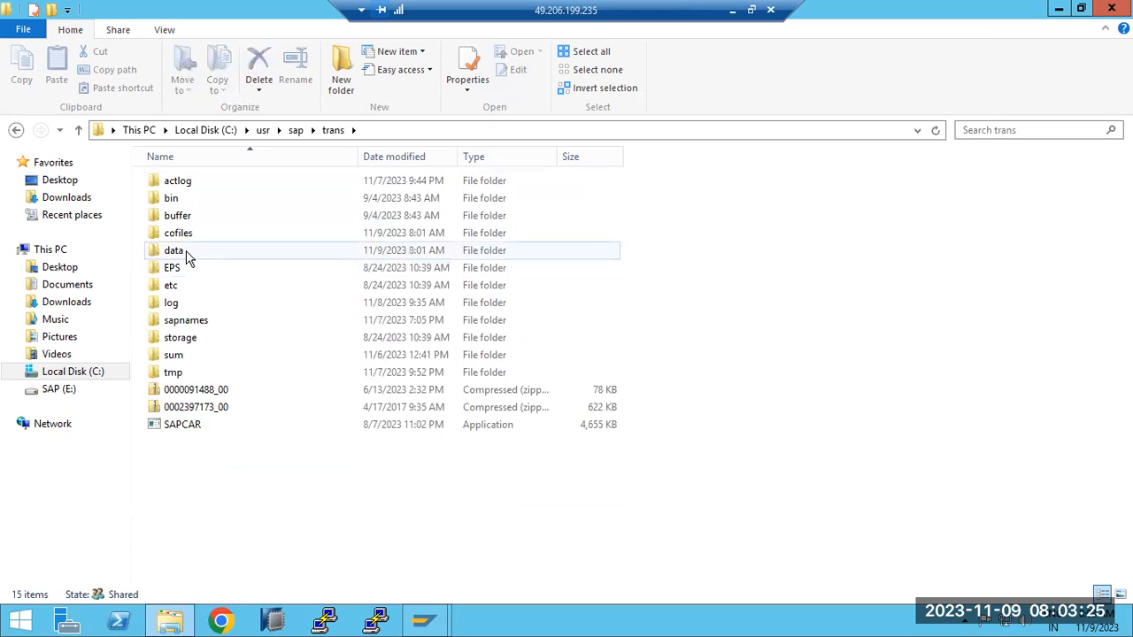
double_click(177, 251)
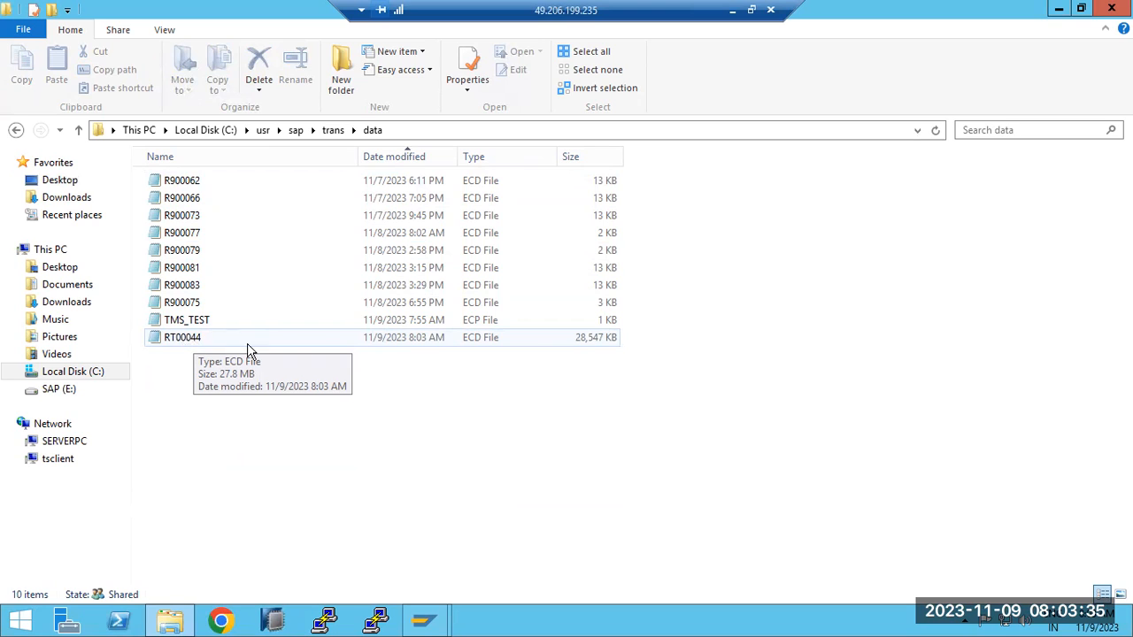
left_click(381, 337)
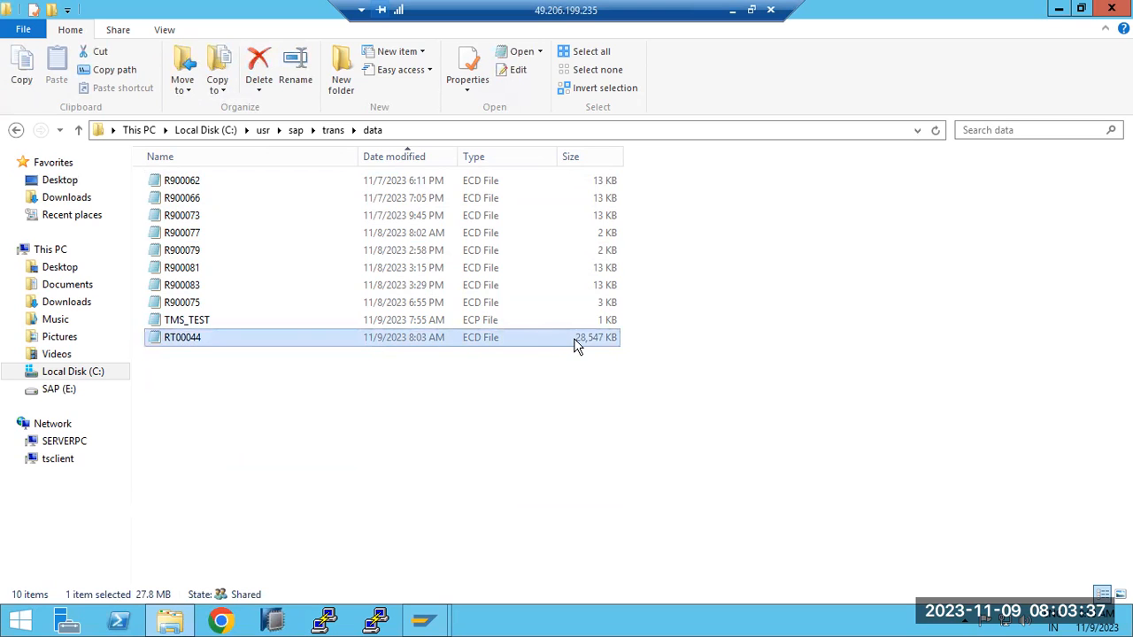
left_click(396, 160)
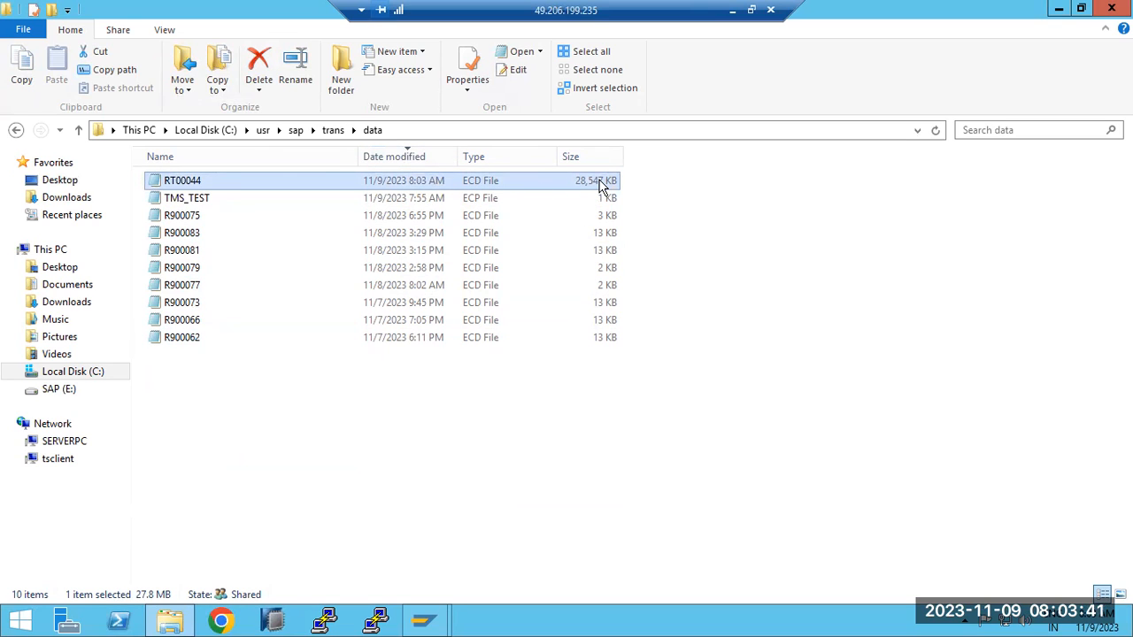
- Open the KT00044 file from the trans\cofiles folder, examine its export entries, and close it
left_click(334, 132)
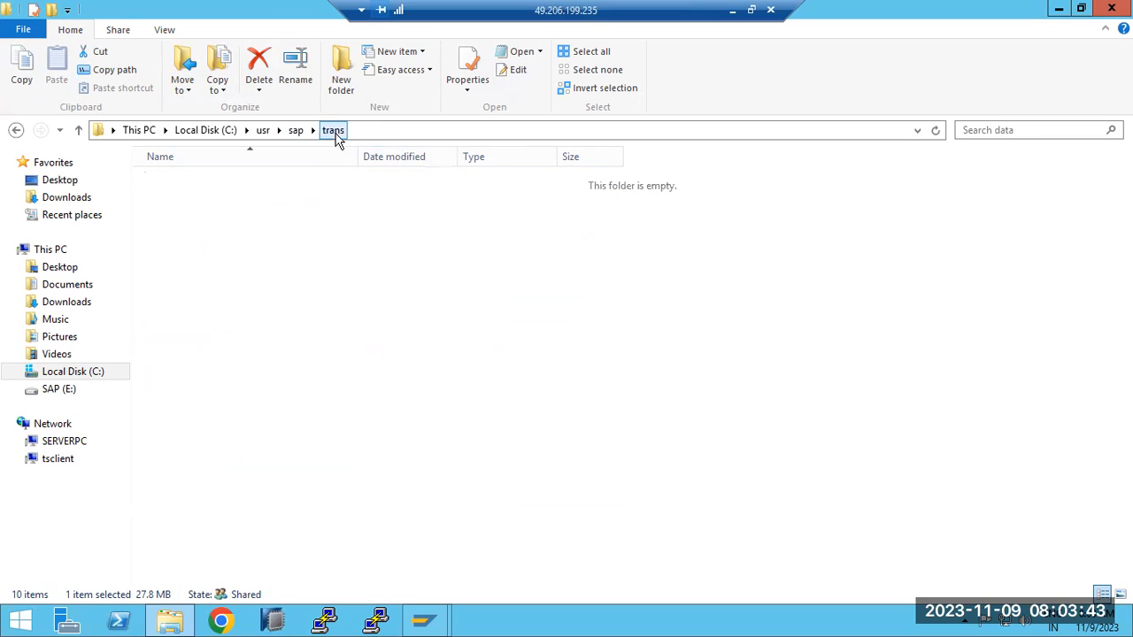
double_click(199, 234)
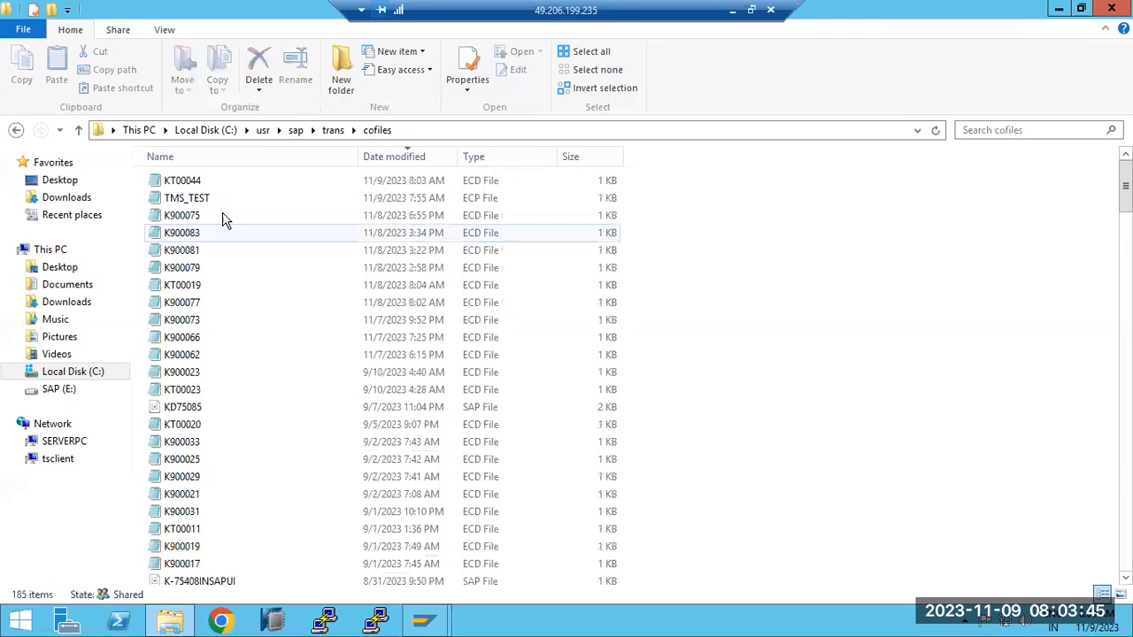
double_click(190, 181)
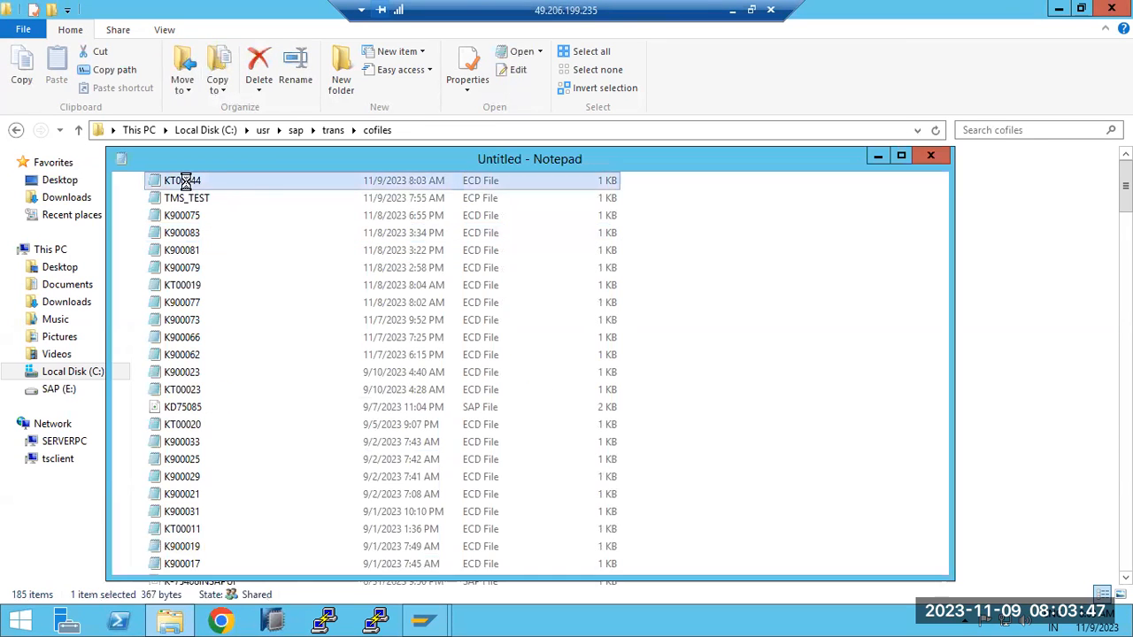
left_click_drag(219, 200, 513, 274)
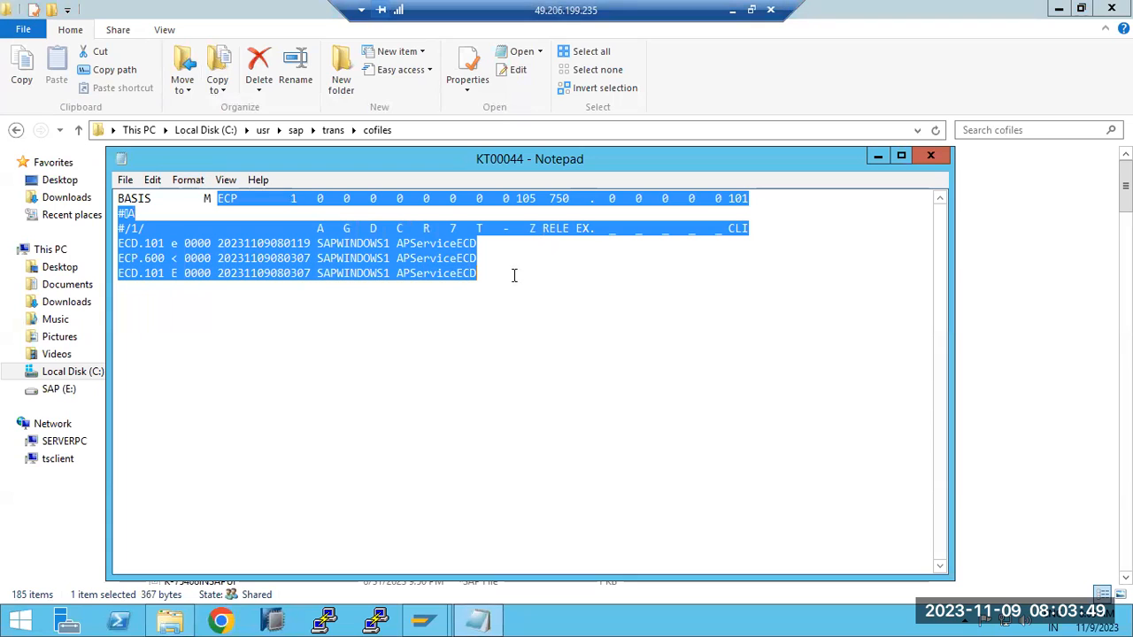
left_click(925, 159)
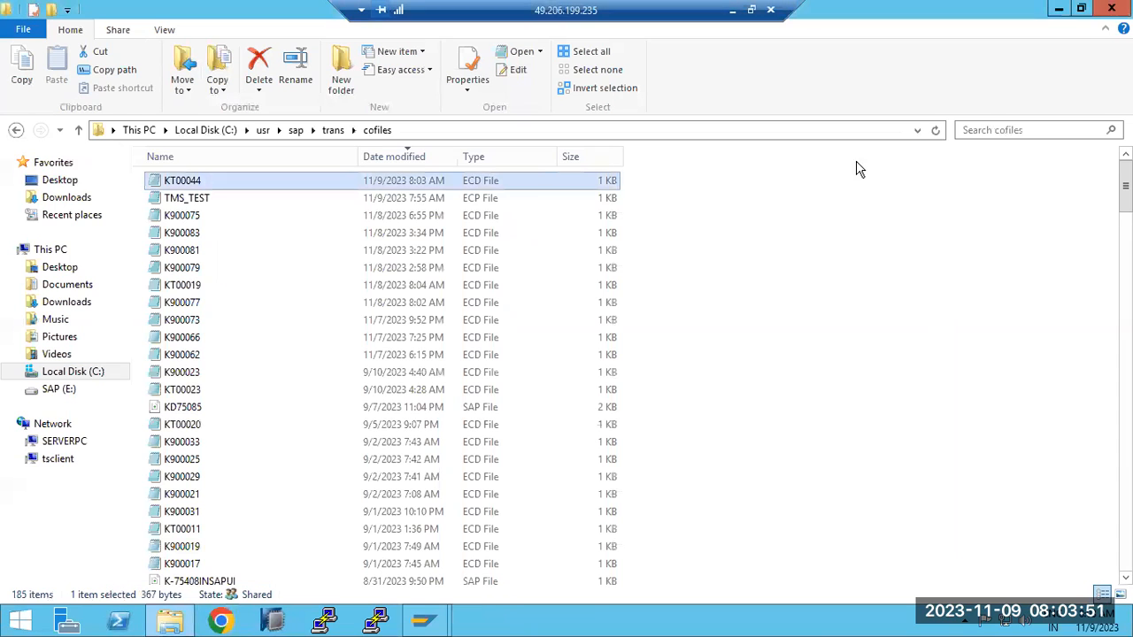
- Return to the trans\data folder and open the RT00044 data file in Notepad
left_click(328, 132)
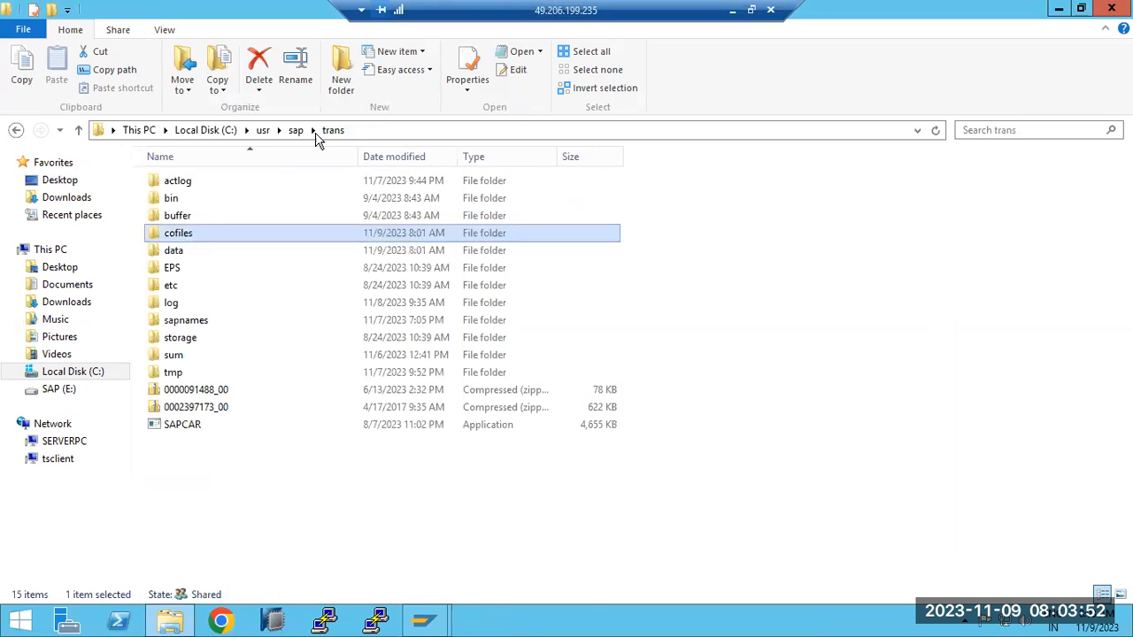
double_click(174, 250)
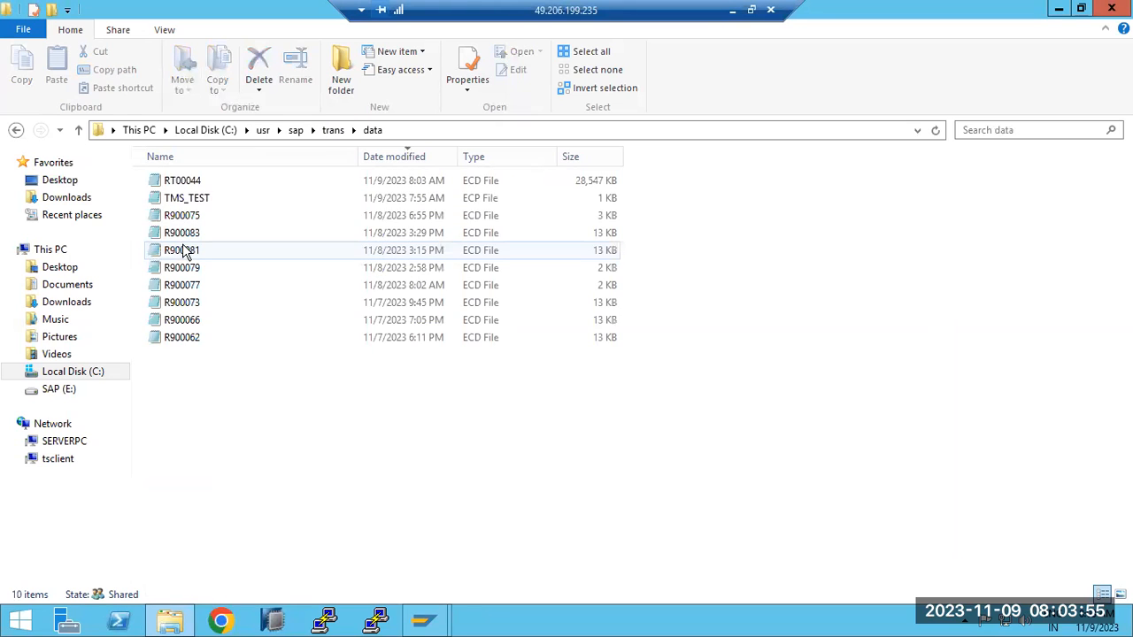
double_click(210, 182)
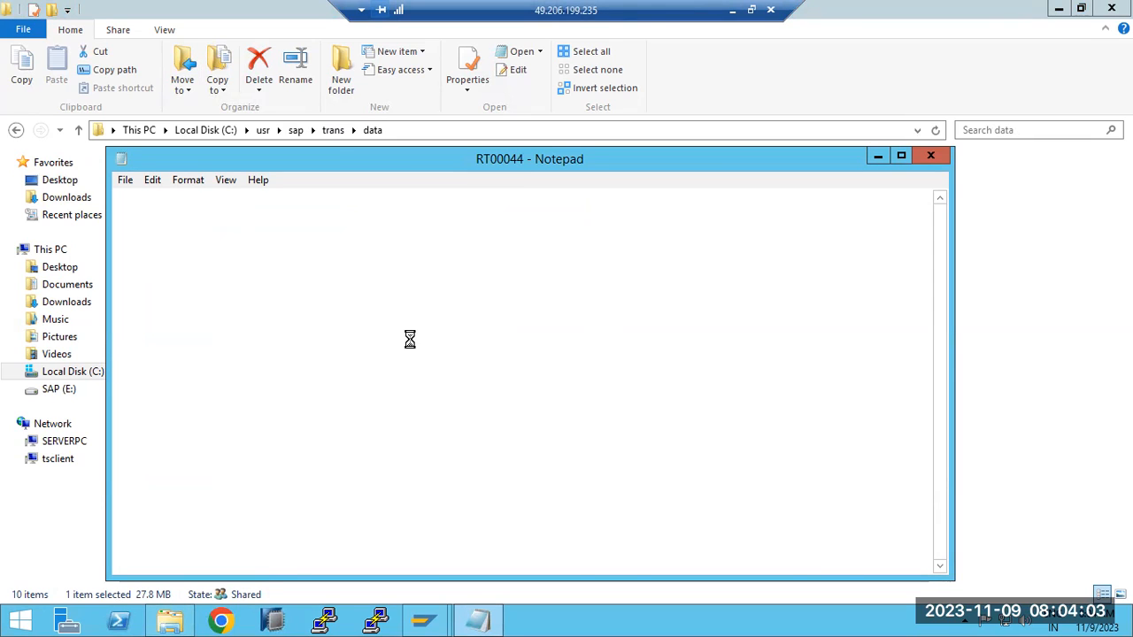
- From SAP Logon, open the ECP system's logon screen and set the client to 600
mouse_move(423, 620)
left_click(423, 620)
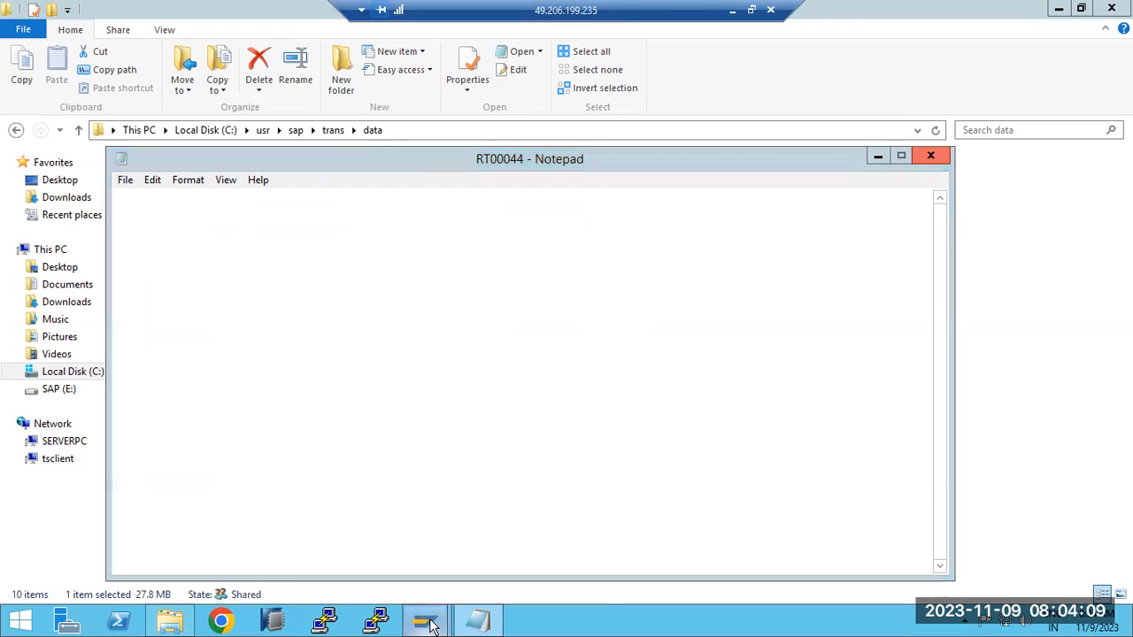
left_click(287, 527)
double_click(392, 239)
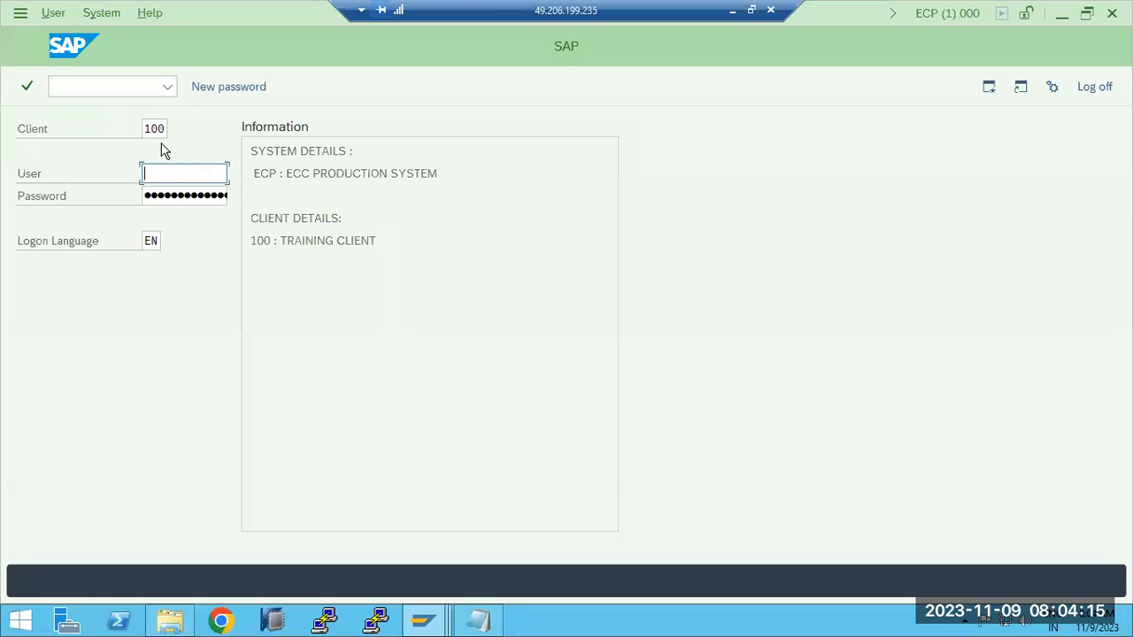
left_click(165, 130)
key("ctrl+a")
type("60")
key("Tab")
- Check whether RT00044 has loaded in Notepad, and return to the ECP logon screen
left_click(478, 622)
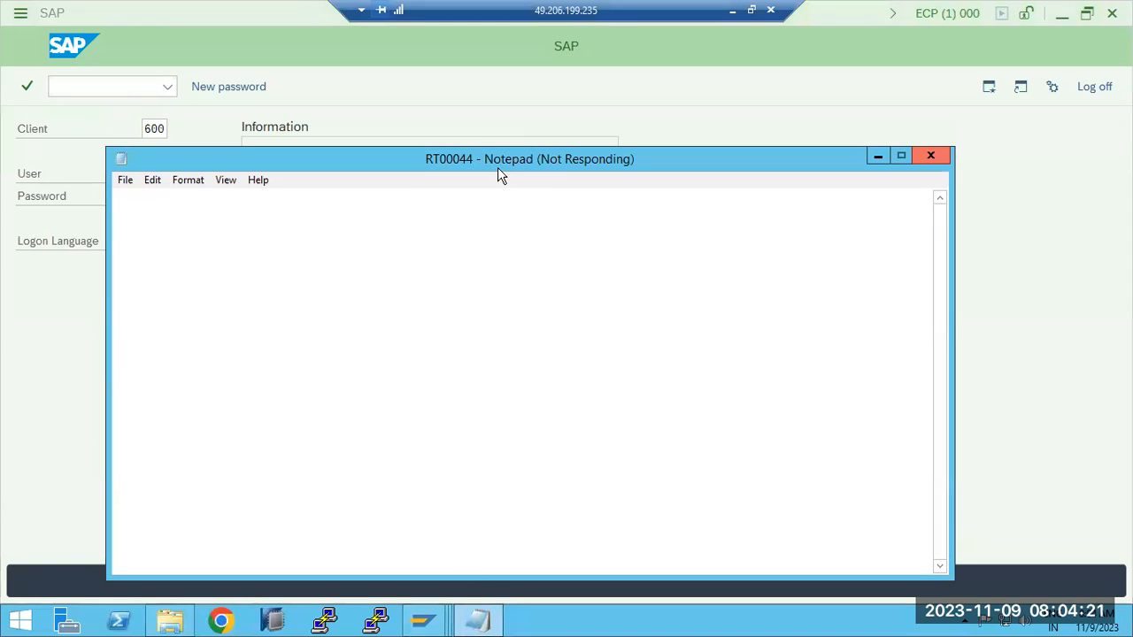
left_click_drag(504, 151, 521, 107)
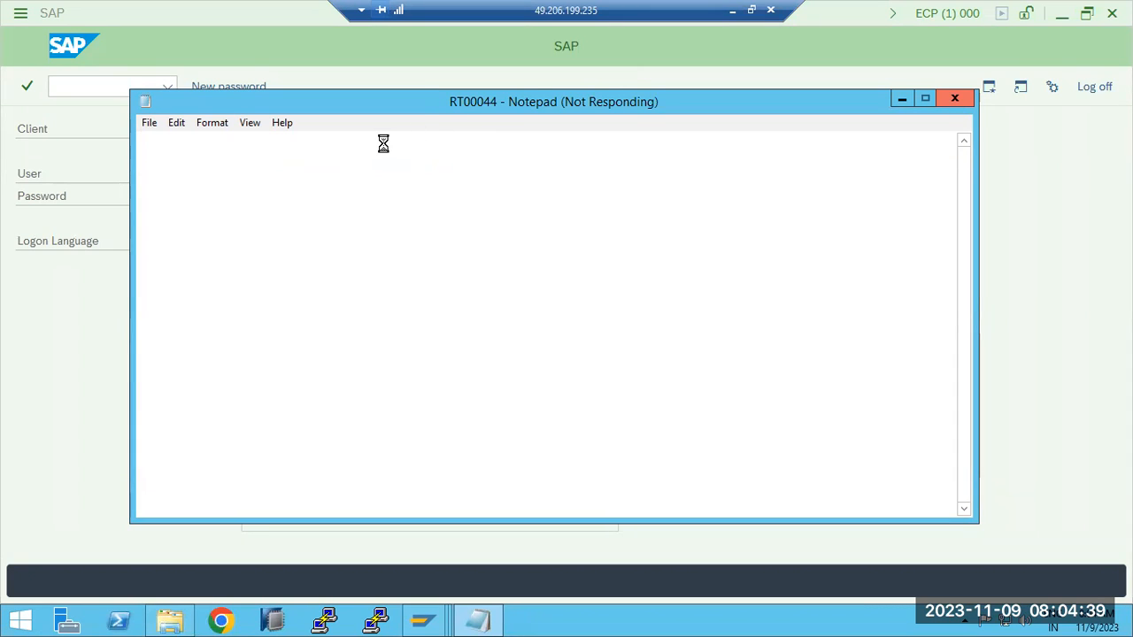
mouse_move(419, 624)
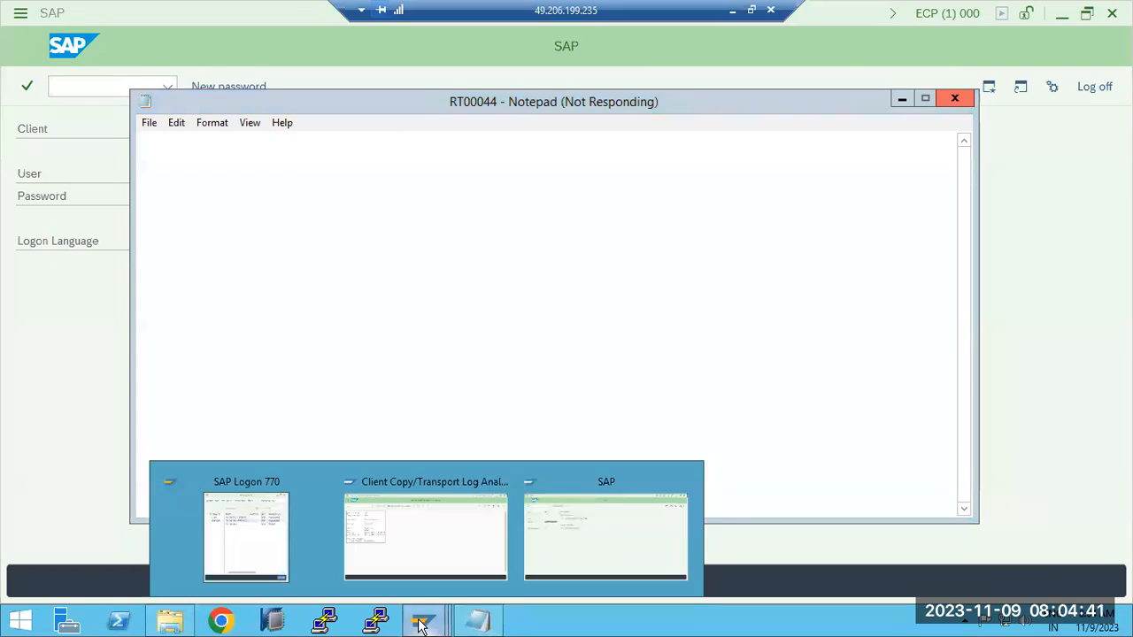
left_click(587, 539)
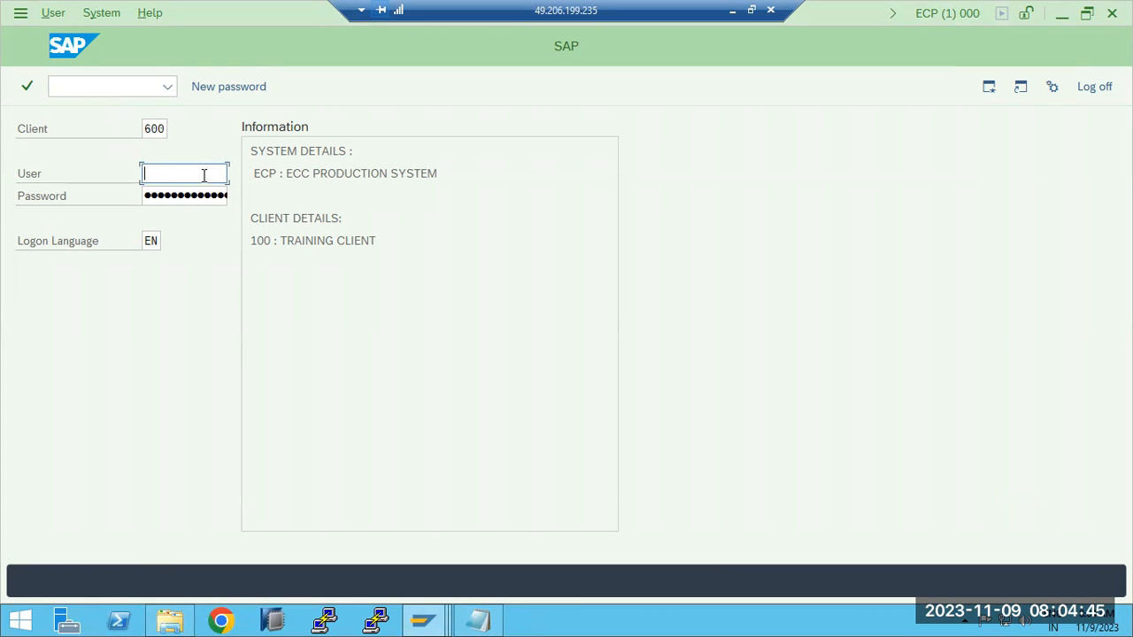
- Log on to ECP client 600 as user SAP* with the account password and acknowledge the copyright notice
type("sap*")
key("Tab")
type("••••••••")
key("Return")
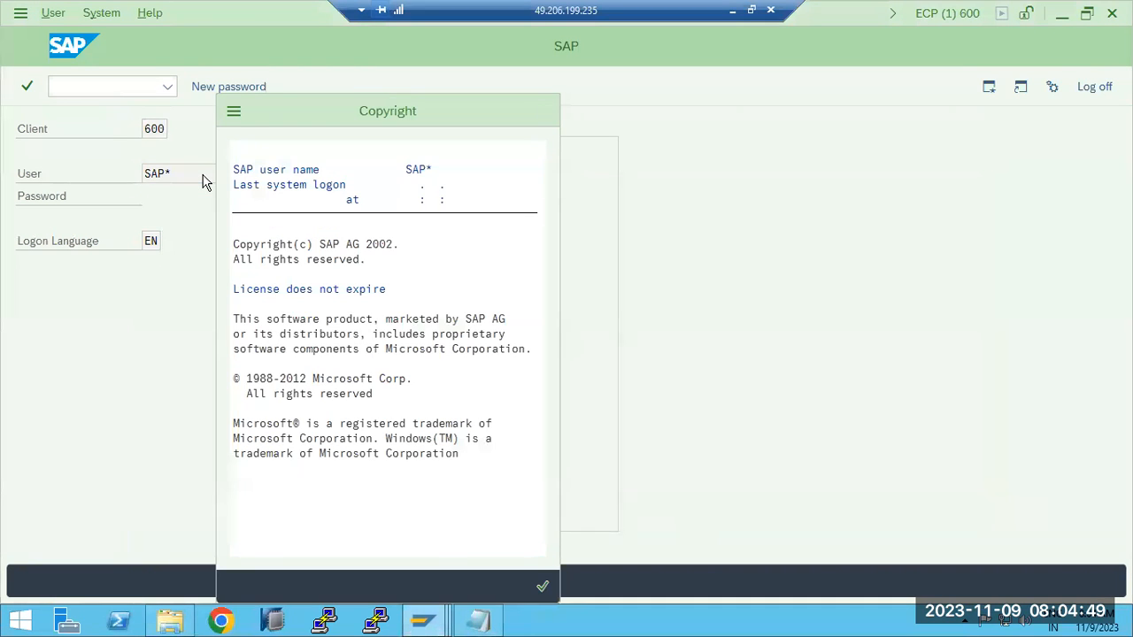
key("Return")
- Open the post-client import methods with transaction SCC7
type("scc7")
key("Return")
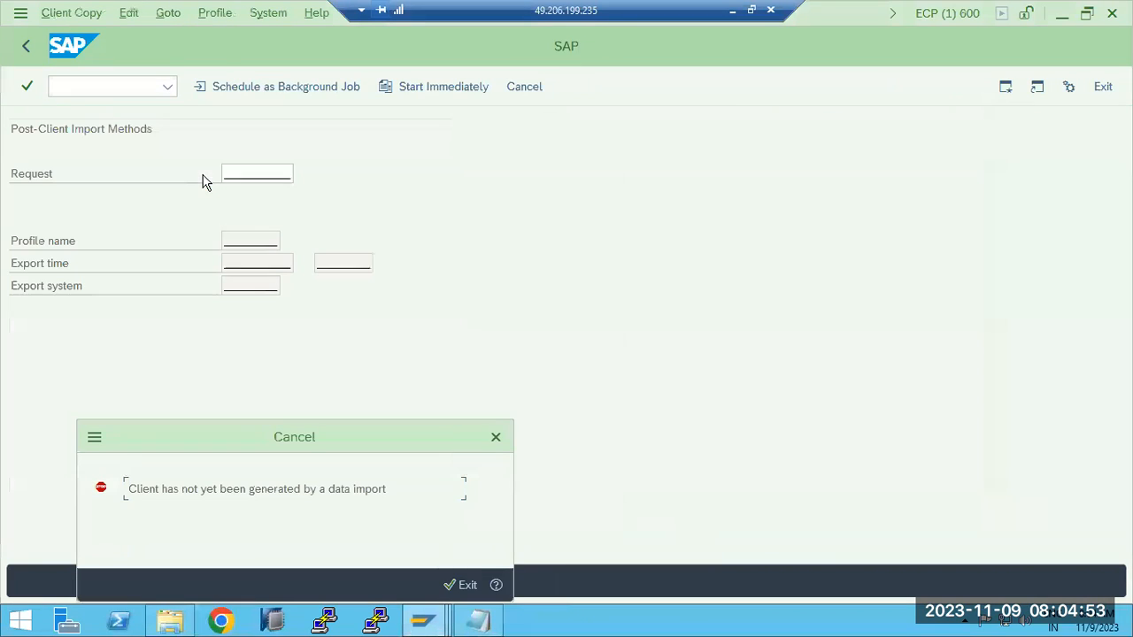
- Open client 600's details for editing in the ECP client table with transaction SCC4
left_click(459, 585)
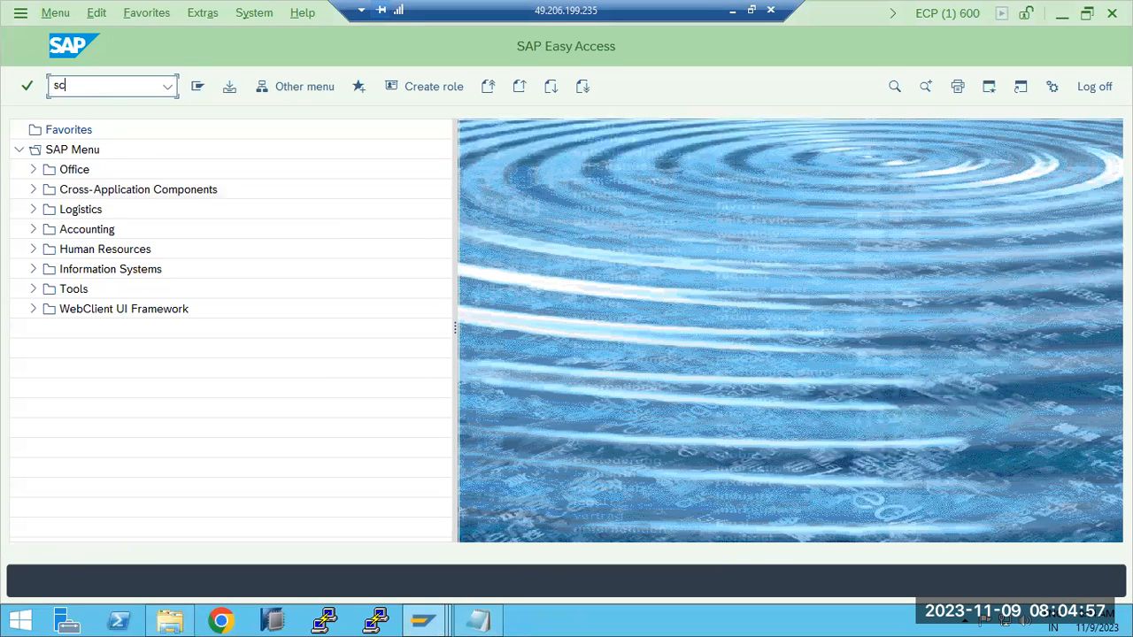
key("Return")
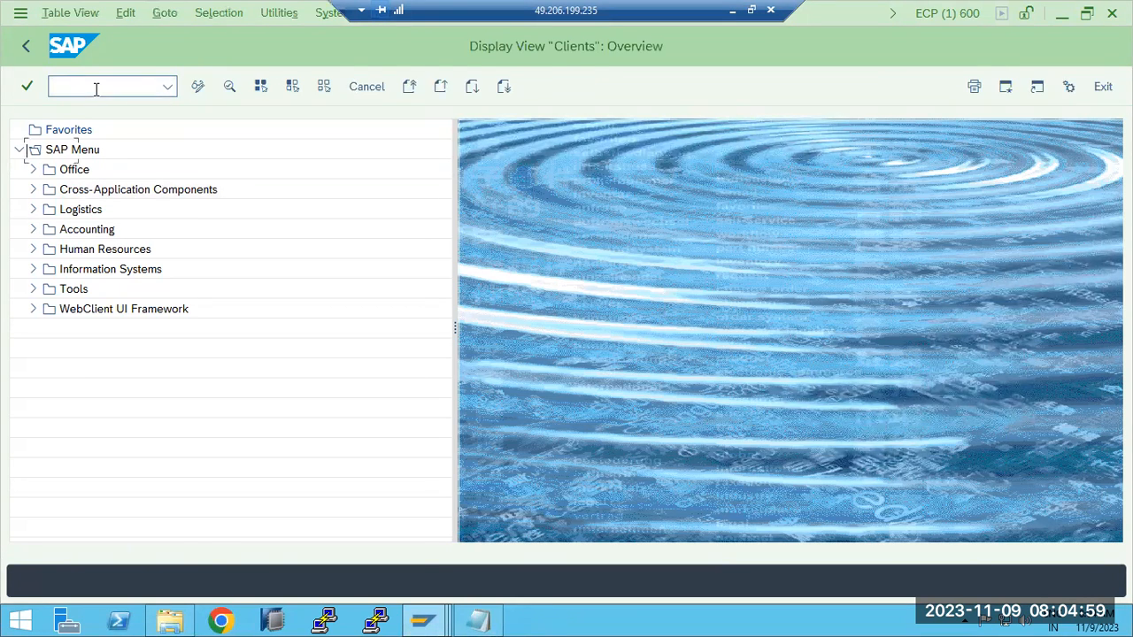
left_click(197, 86)
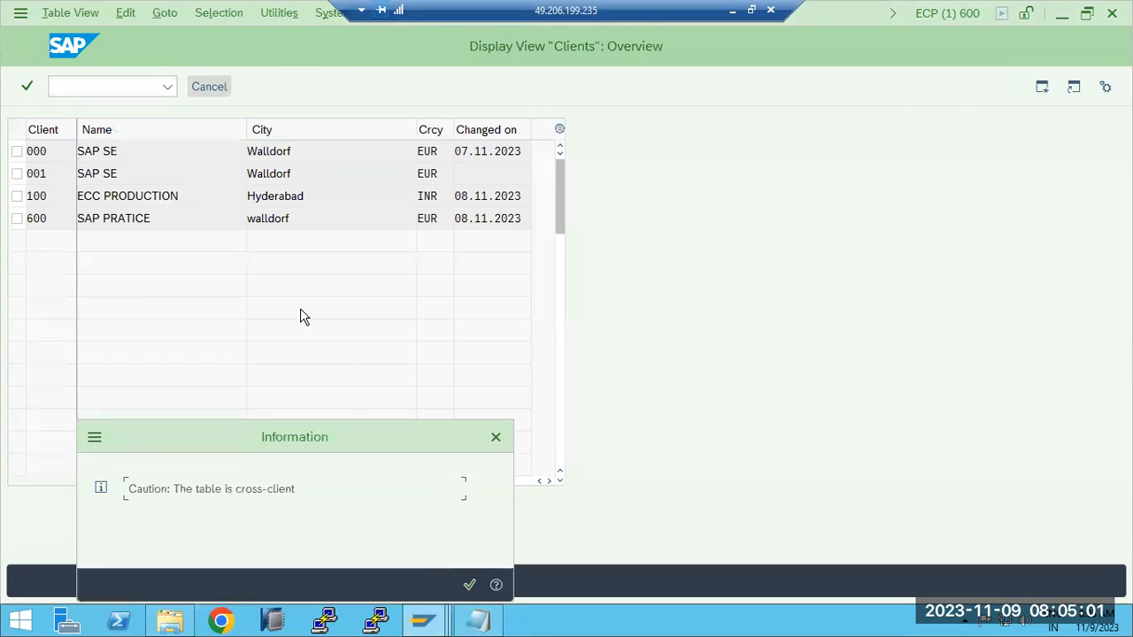
left_click(470, 585)
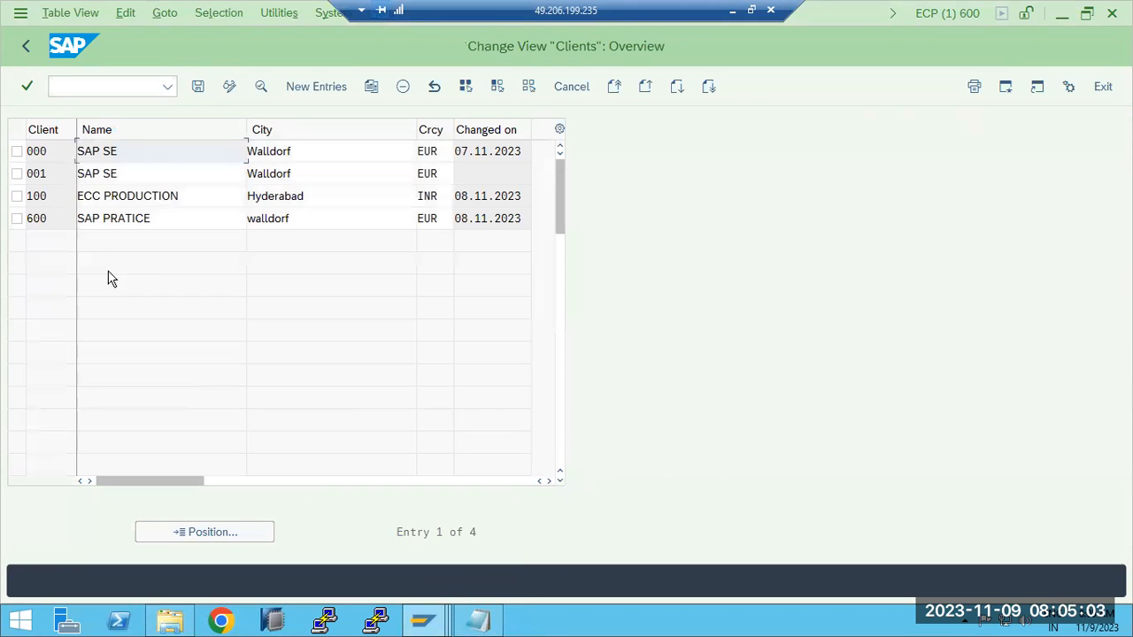
double_click(51, 222)
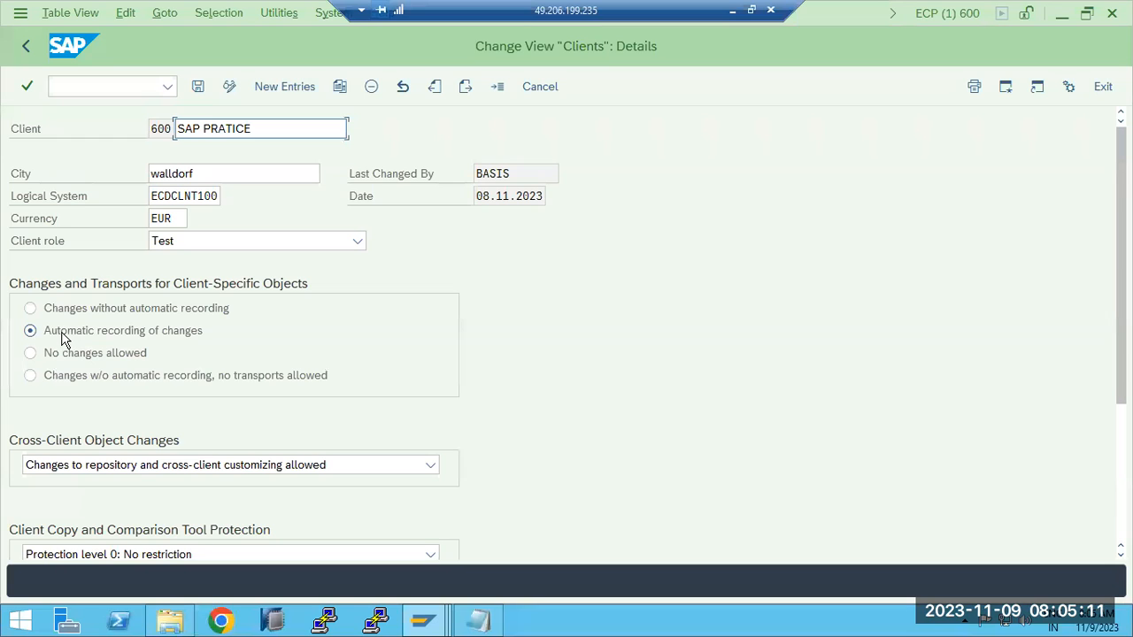
- Select Protection level 0: No restriction for client 600, keep the client role as Test, and save the entry
left_click(89, 554)
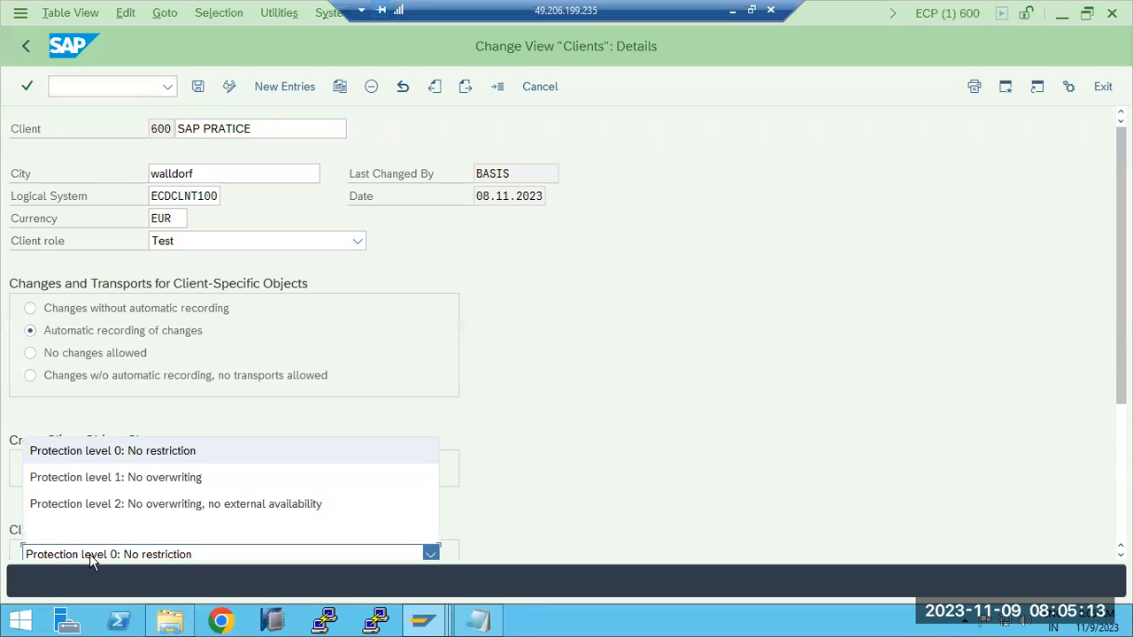
left_click(95, 452)
scroll(613, 434, "down", 3)
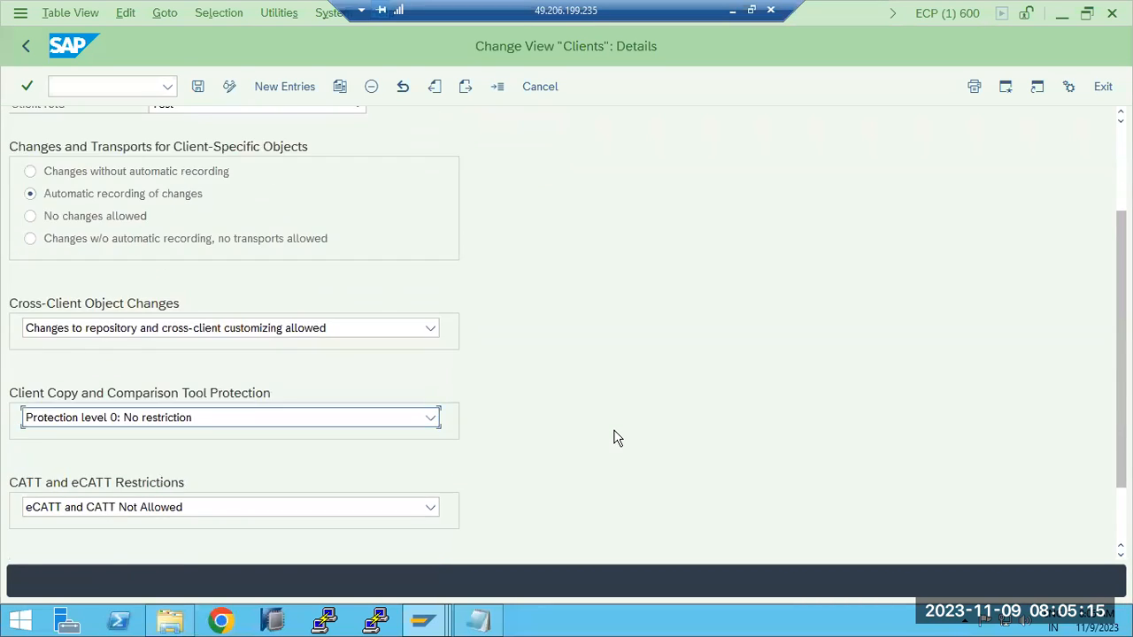
scroll(614, 438, "up", 3)
left_click(264, 240)
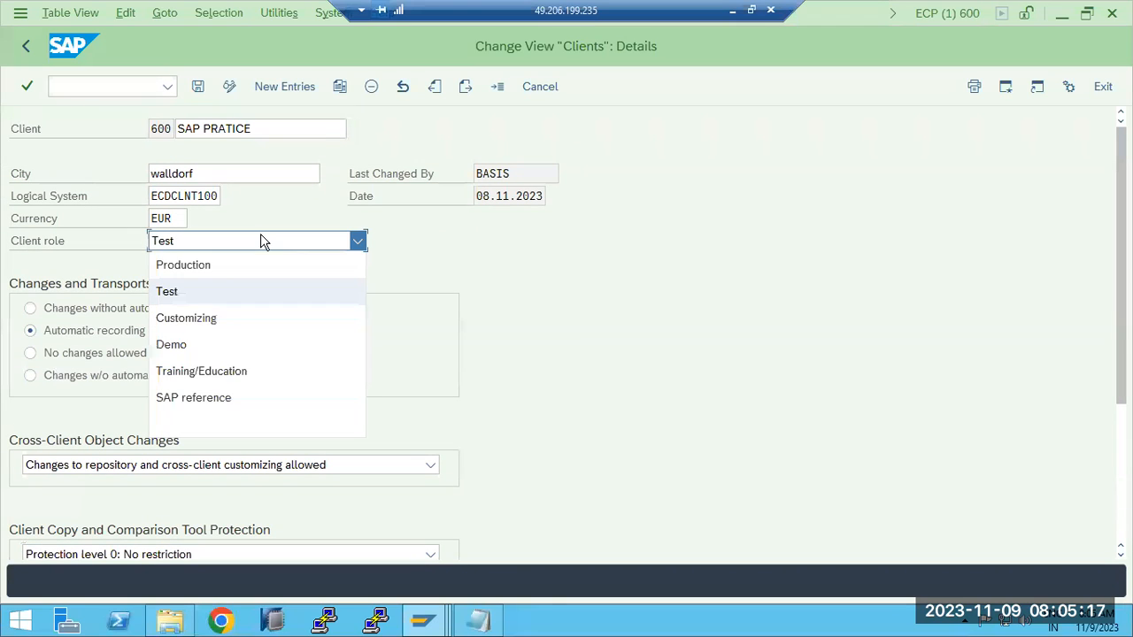
left_click(258, 241)
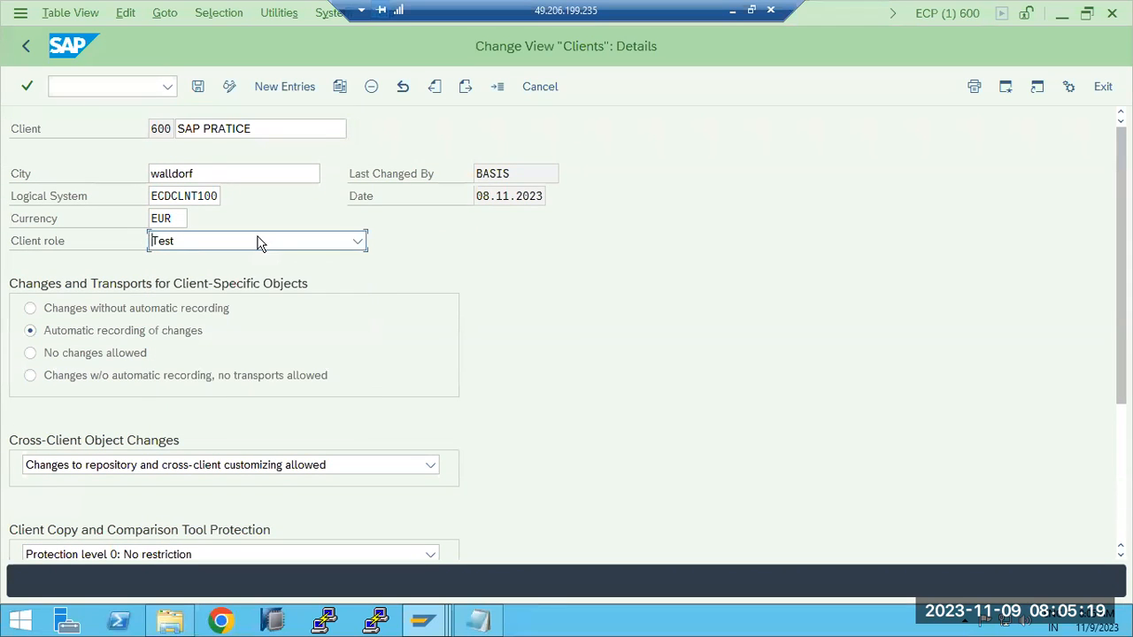
left_click(199, 86)
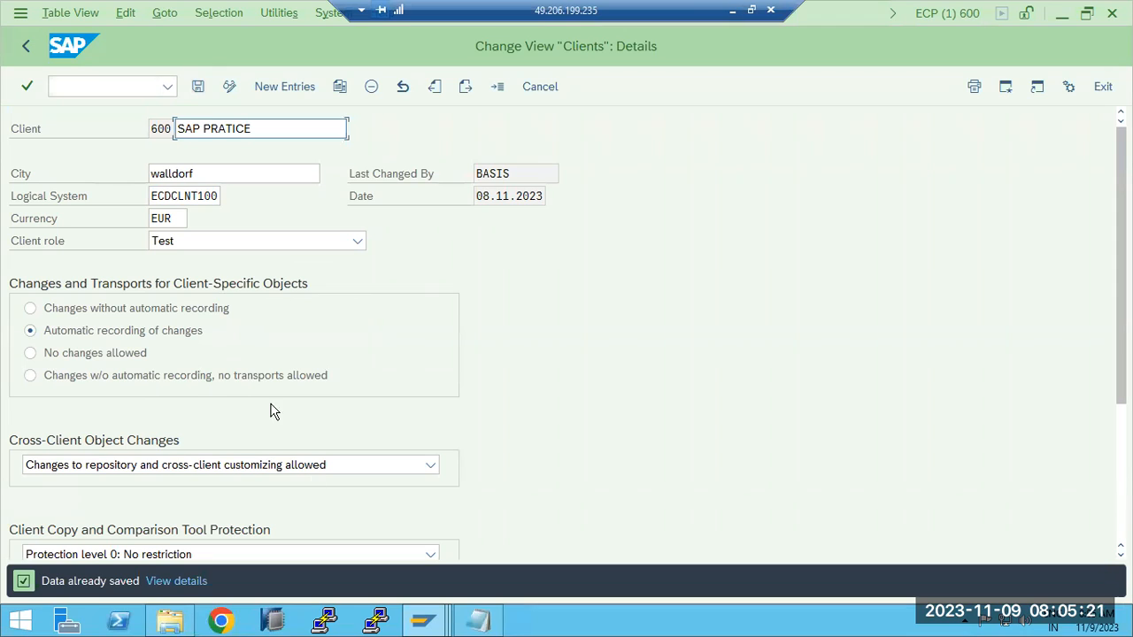
- Check client 600's logical system name and return to SAP Easy Access
left_click(196, 198)
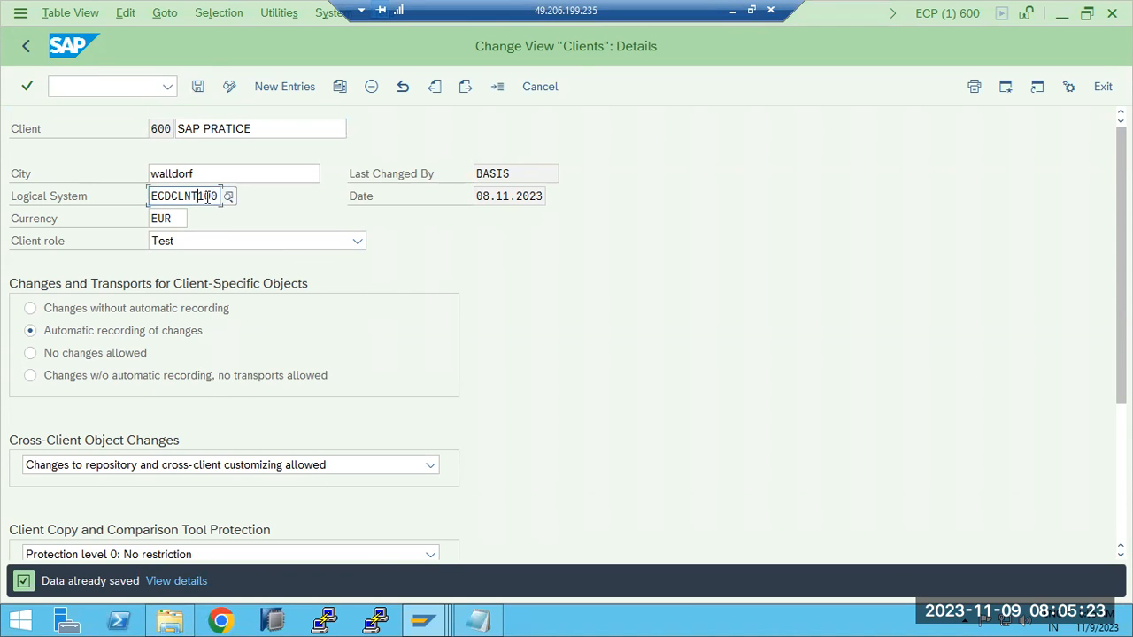
left_click_drag(153, 195, 216, 196)
left_click(27, 46)
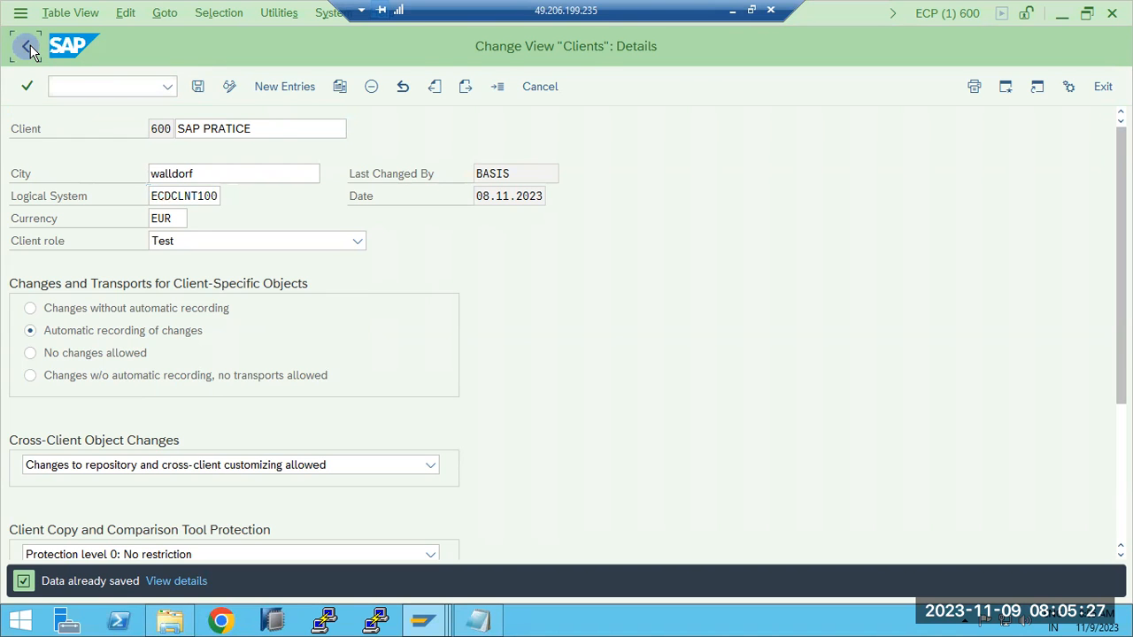
left_click(29, 49)
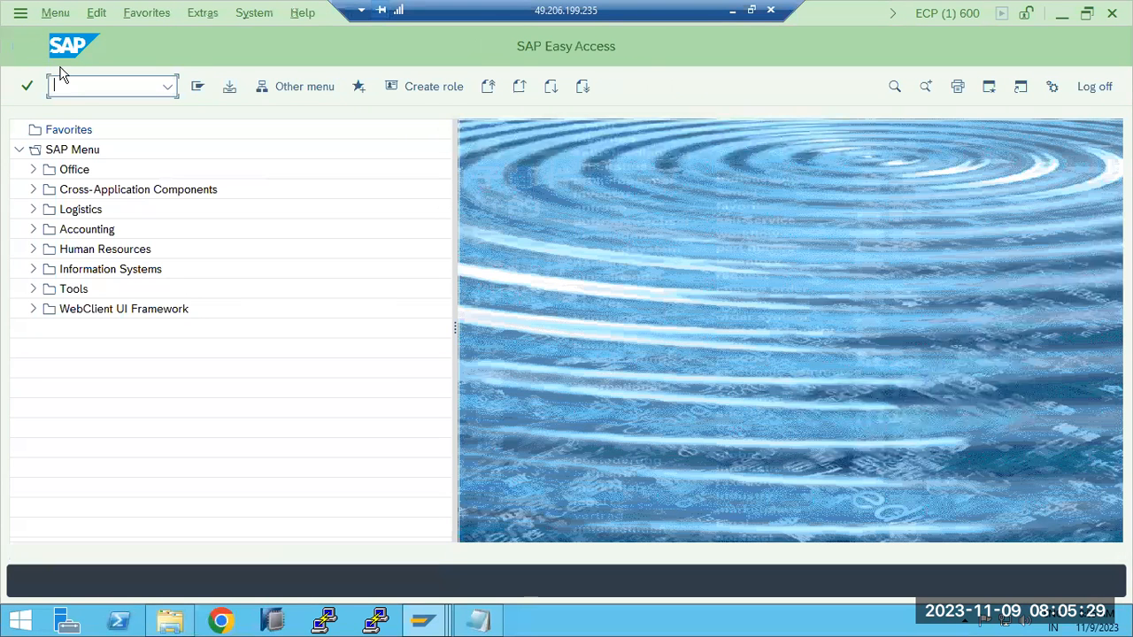
- Try again to open the post-client import methods in ECP client 600 with transaction SCC7
type("scc7")
key("Return")
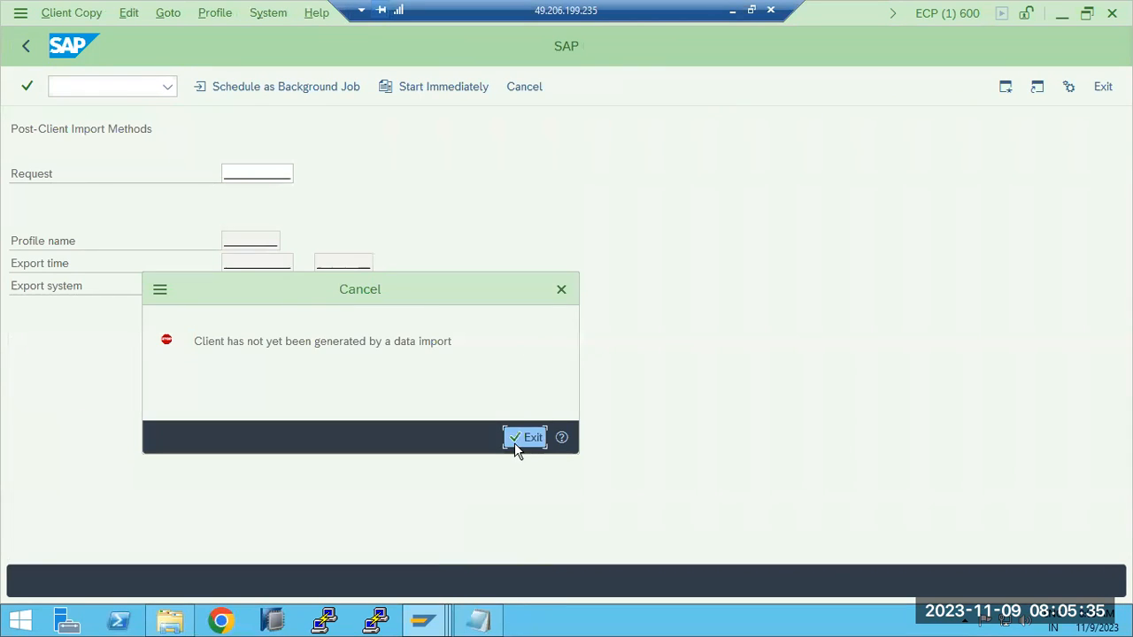
left_click(525, 438)
- End the unresponsive Notepad process for RT00044 and return to the transport data folder in File Explorer
left_click(477, 619)
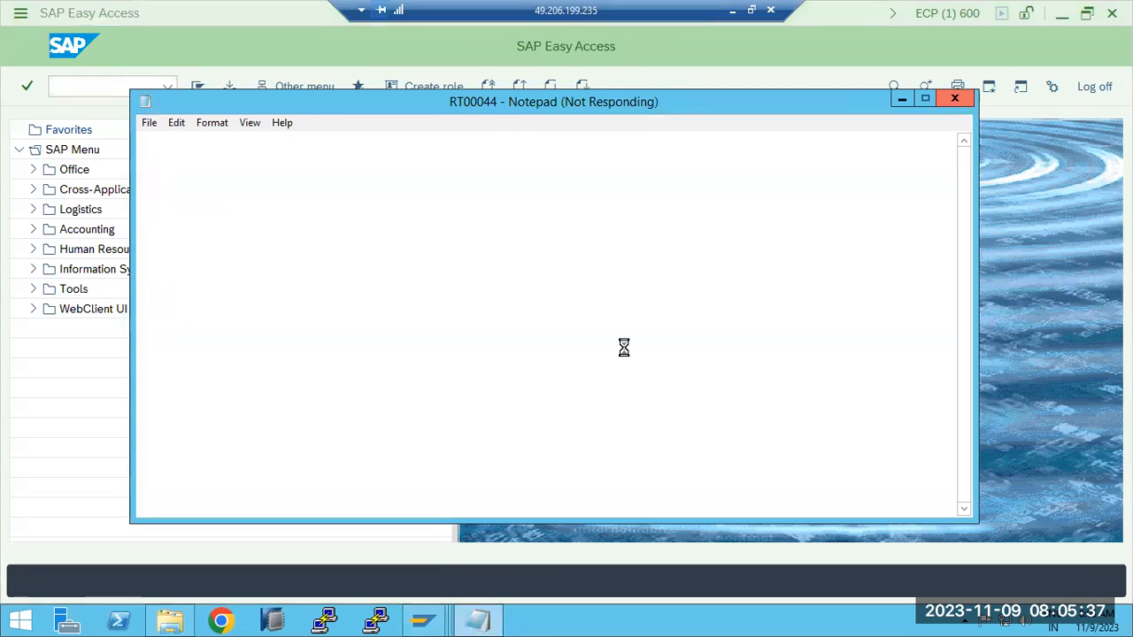
left_click(950, 102)
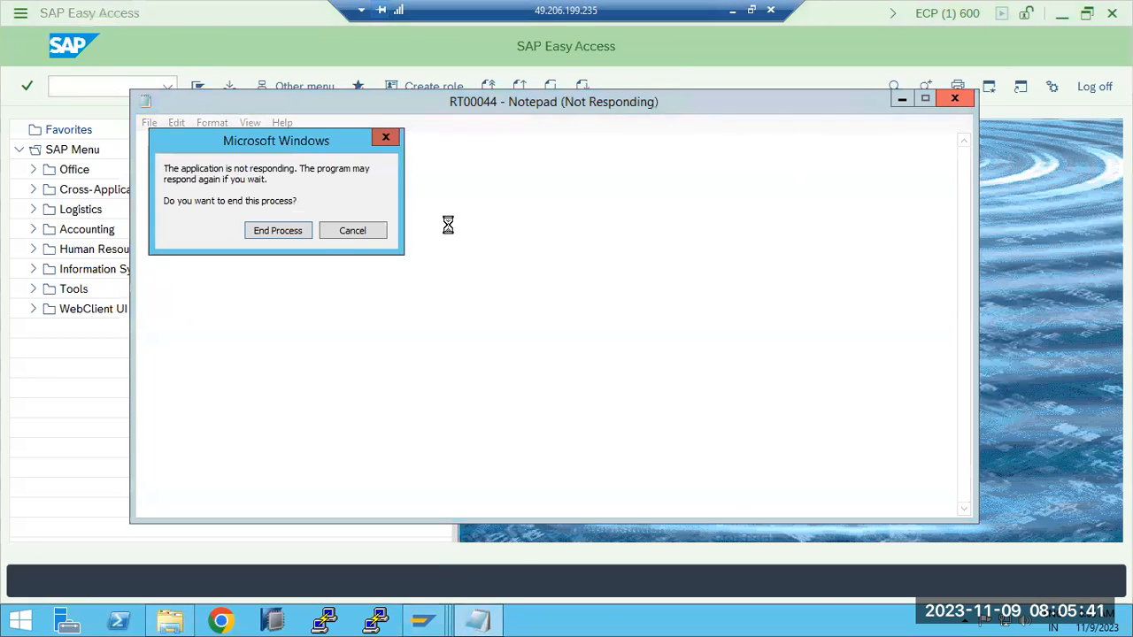
left_click(292, 231)
left_click(170, 620)
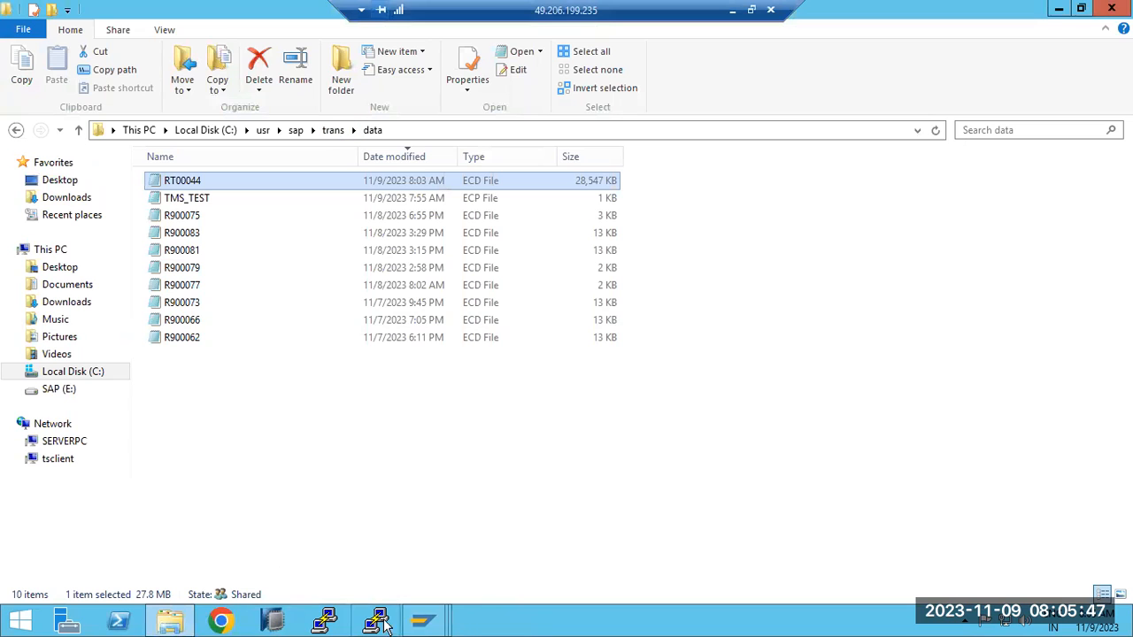
- Switch to the ECD client 101 session, leave the client export log details, and log off
mouse_move(382, 622)
left_click(381, 577)
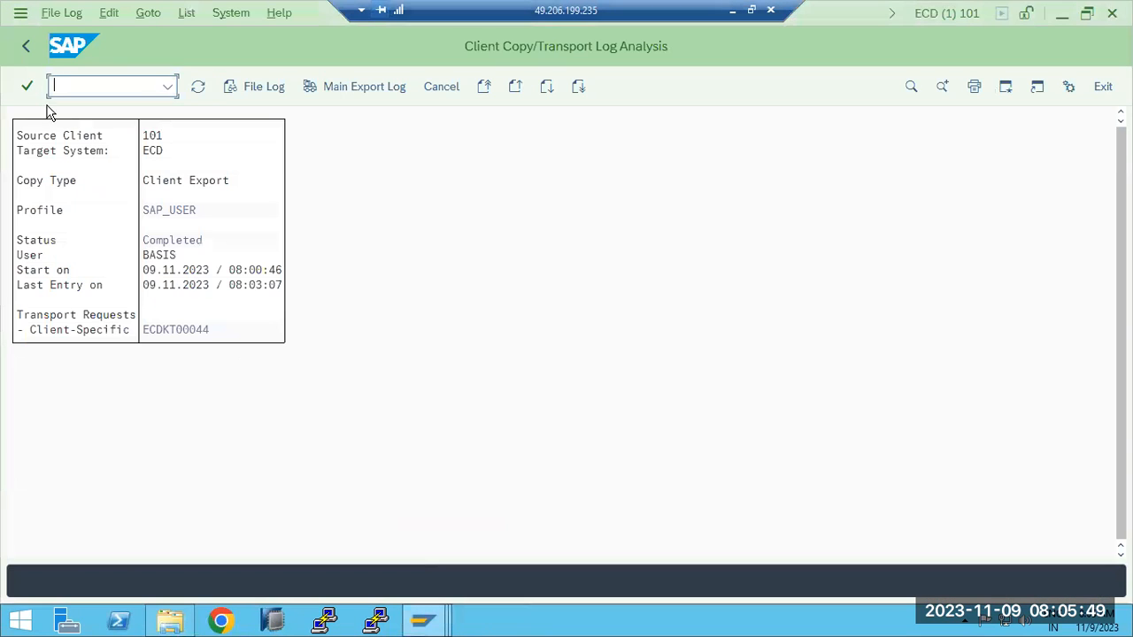
left_click(24, 48)
left_click(25, 47)
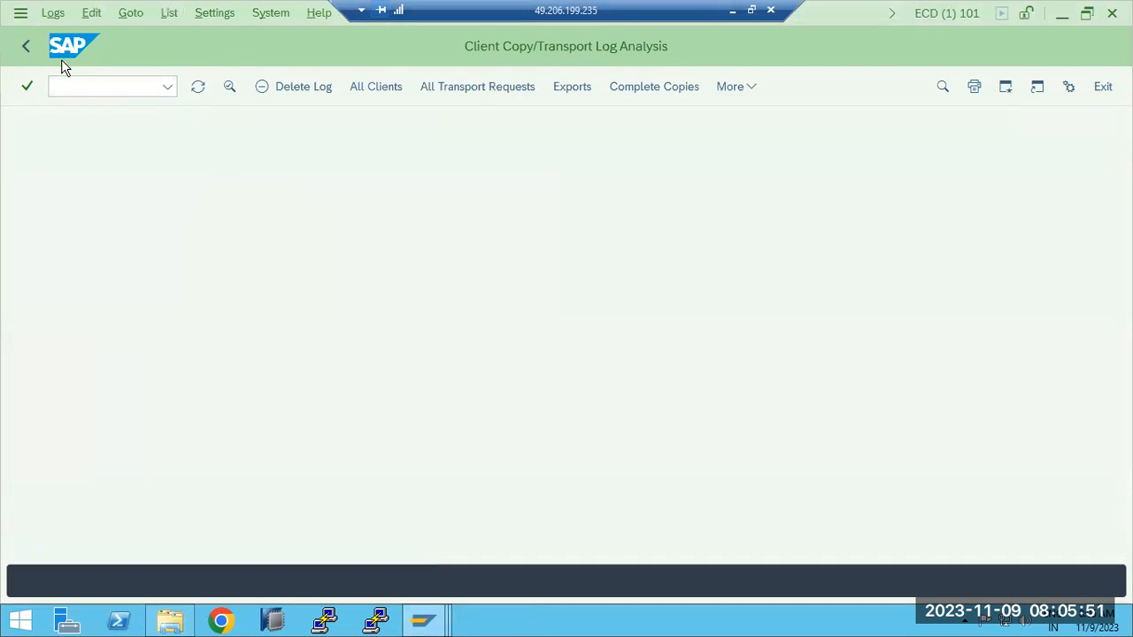
left_click(197, 86)
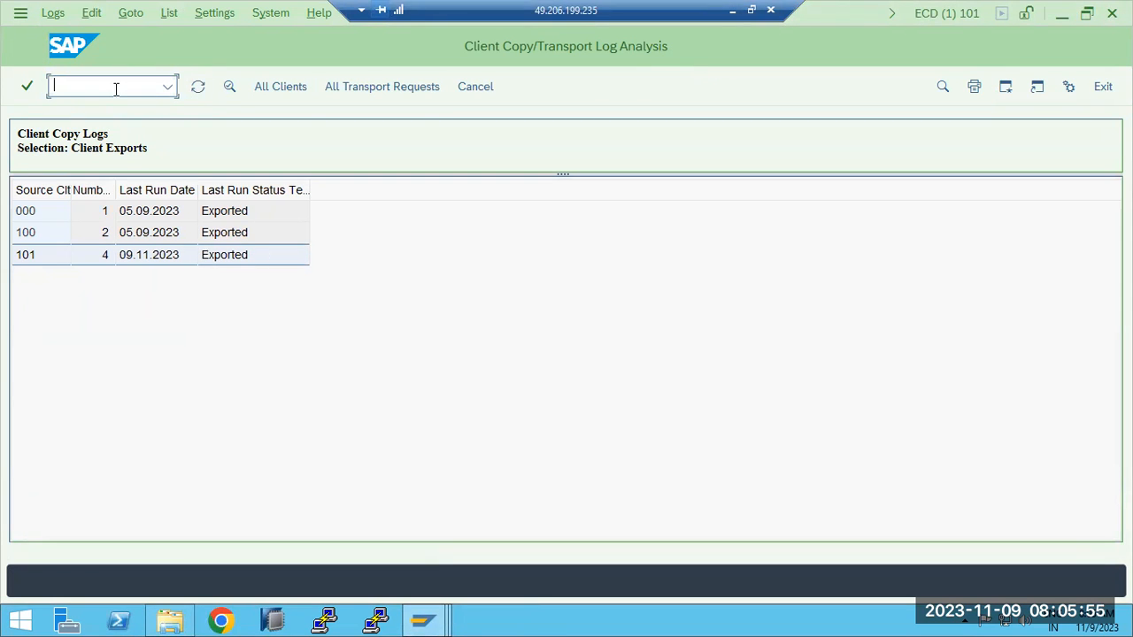
left_click(1112, 12)
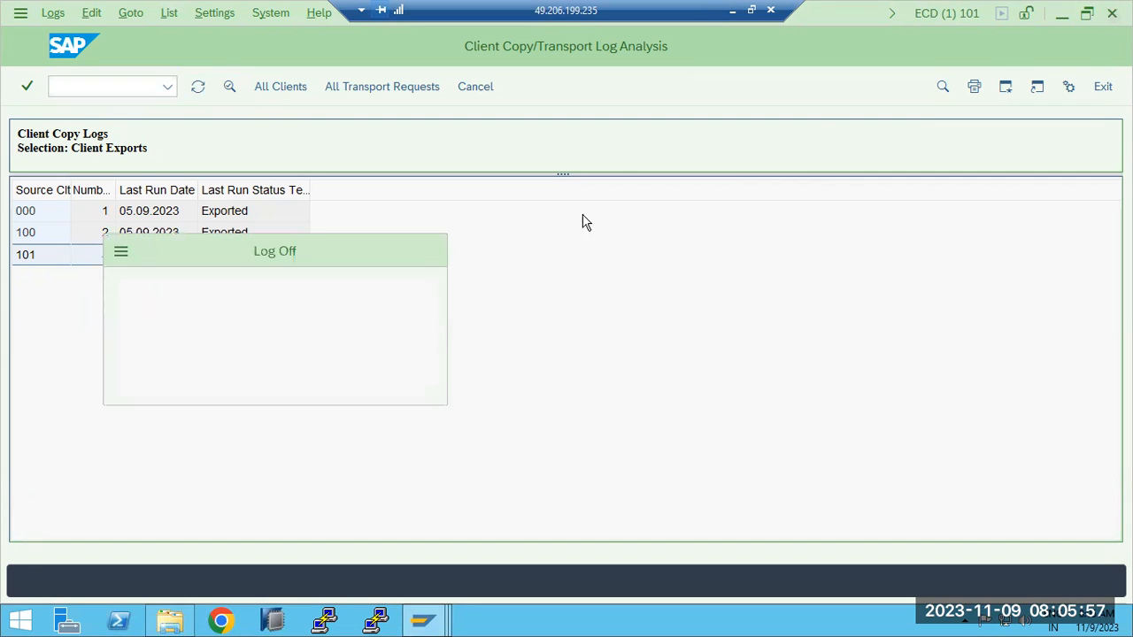
left_click(197, 370)
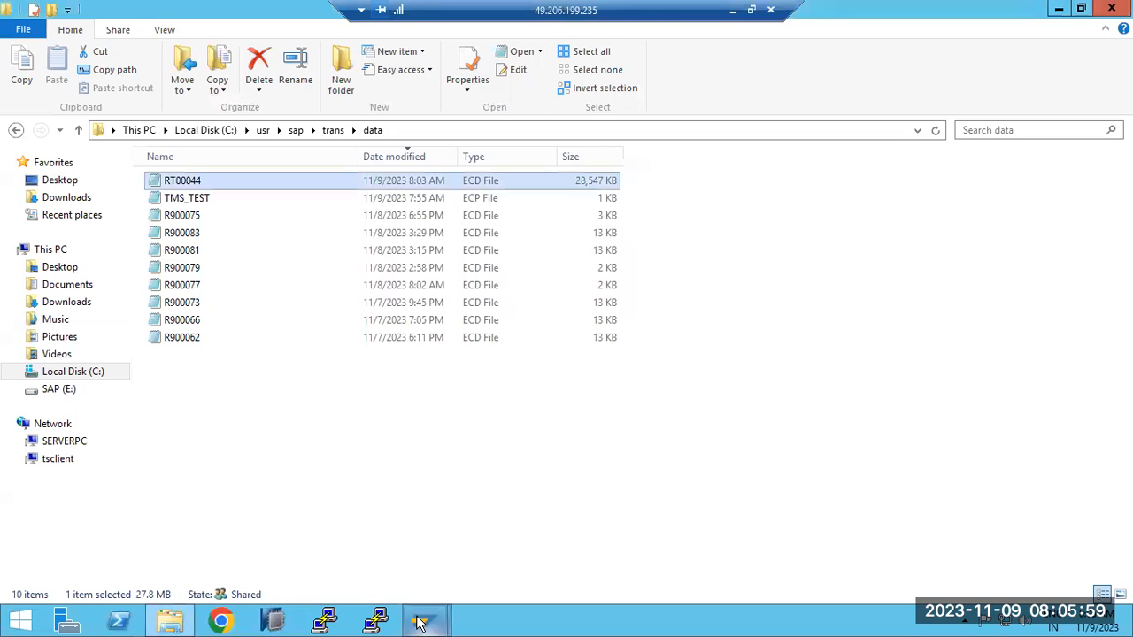
- From SAP Logon, open the ECD development system and log on to client 101 as user basis with the account password
mouse_move(423, 620)
left_click(342, 538)
left_click(420, 226)
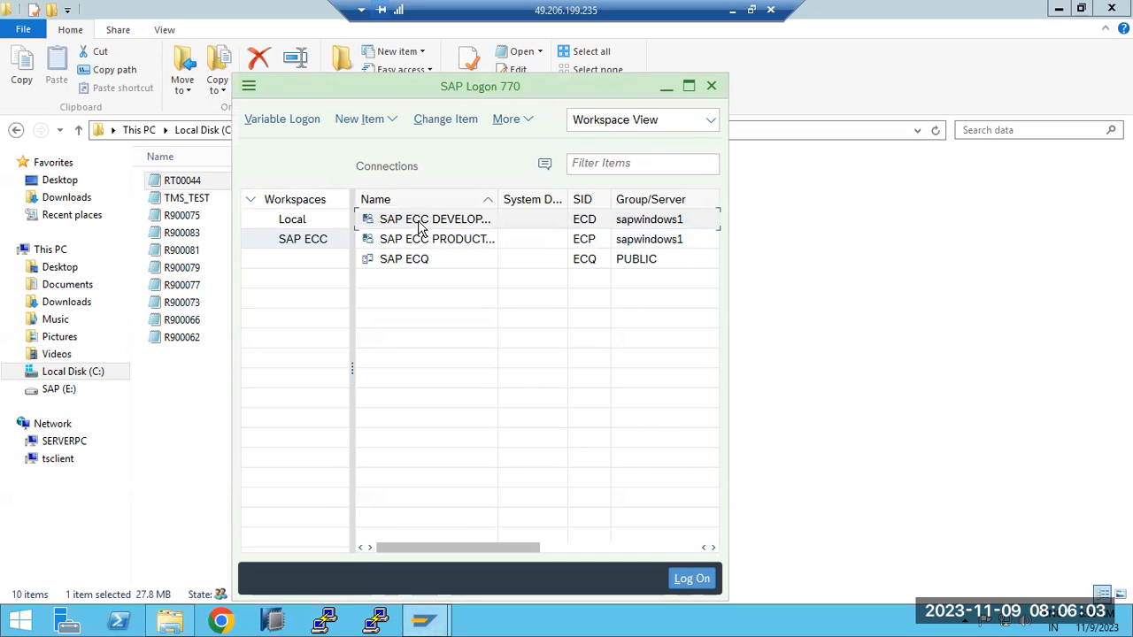
double_click(420, 226)
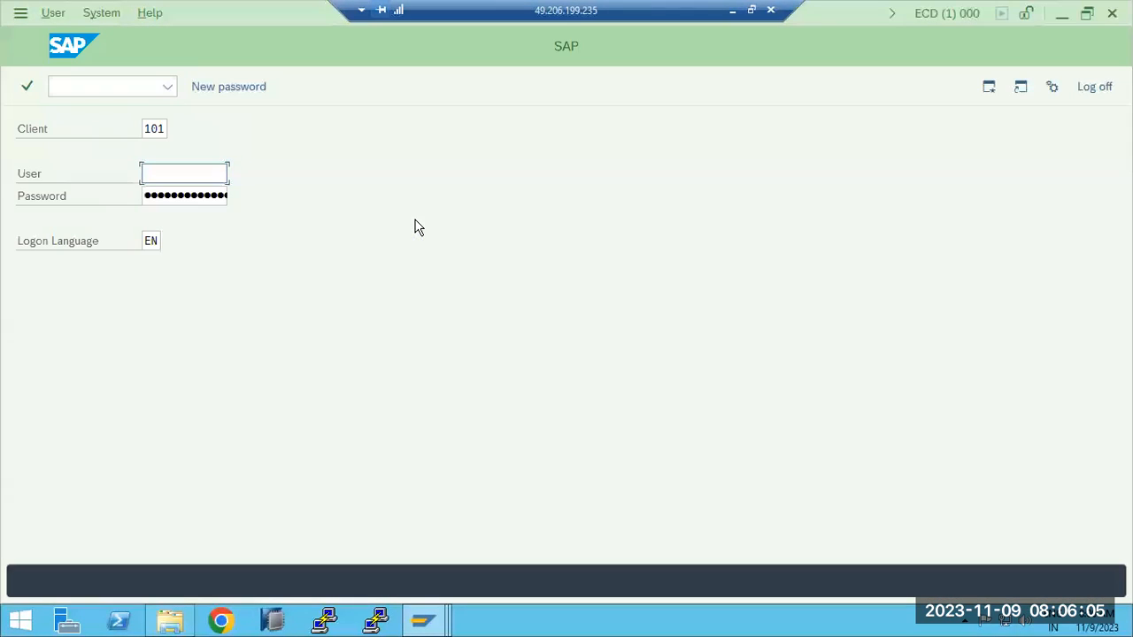
type("b")
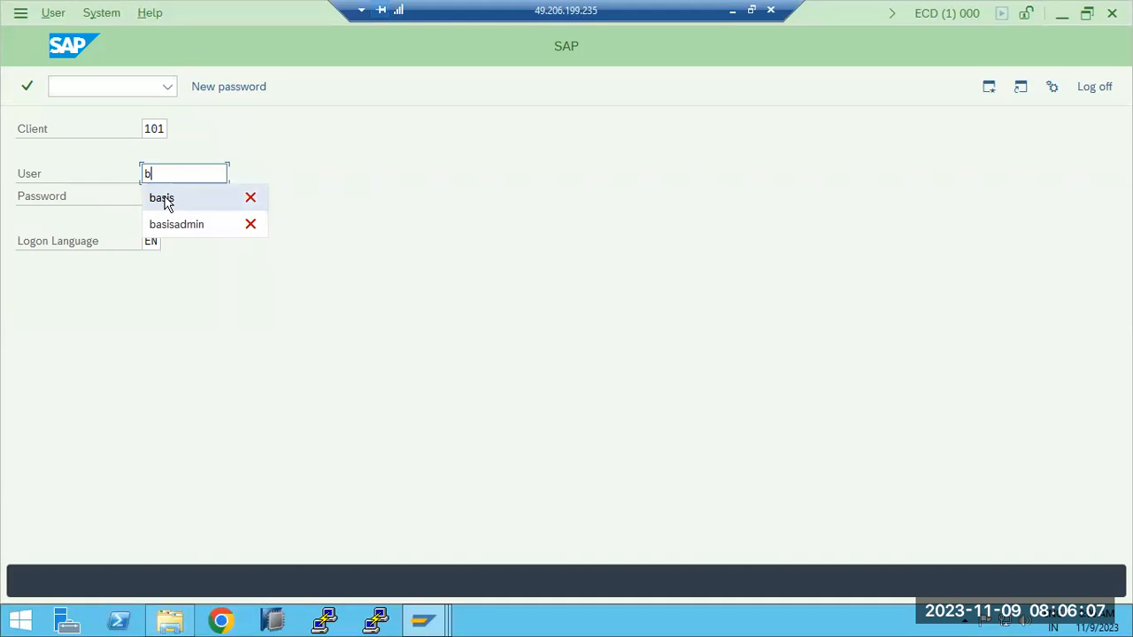
left_click(175, 200)
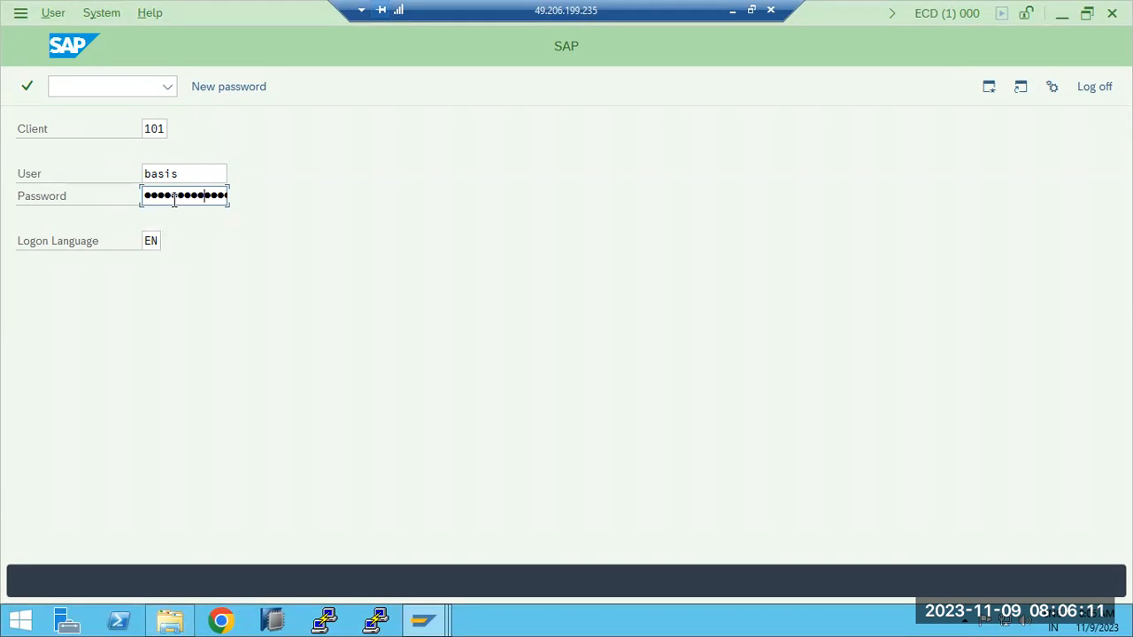
key("Return")
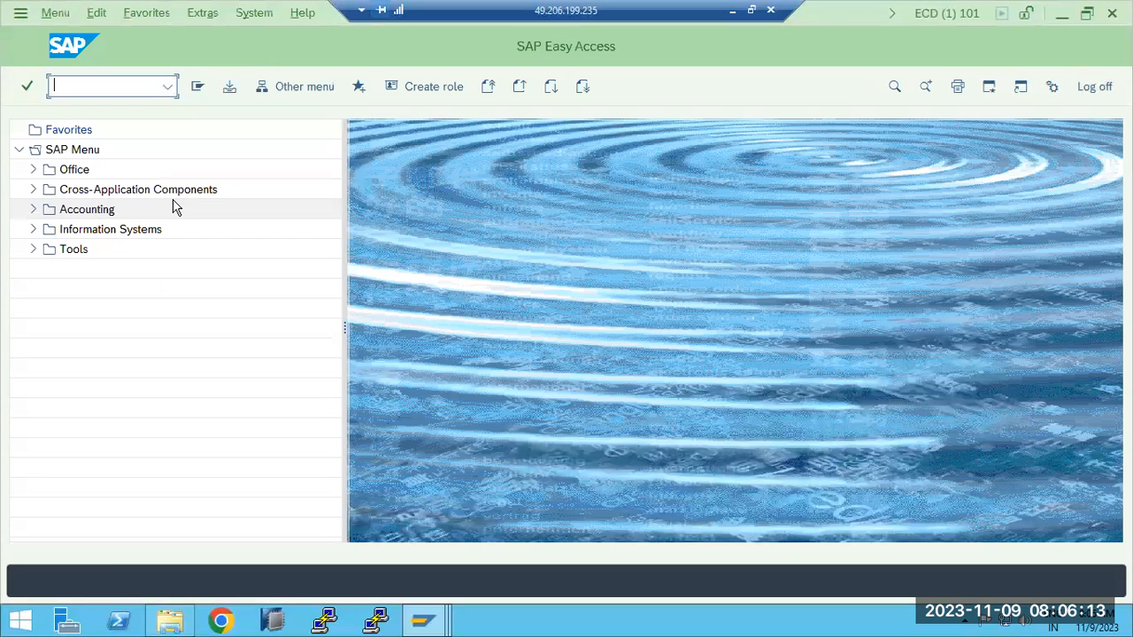
- Open the post-client import methods in ECD client 101 with transaction SCC7 and accept the potential data loss warning
type("scc7")
key("Return")
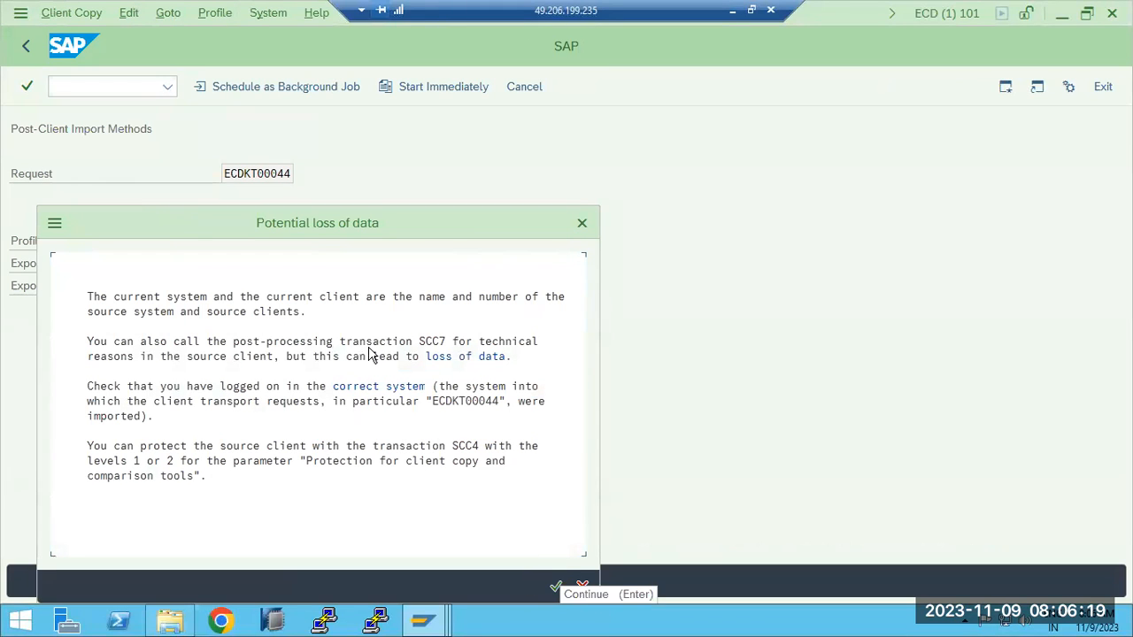
left_click_drag(274, 225, 590, 109)
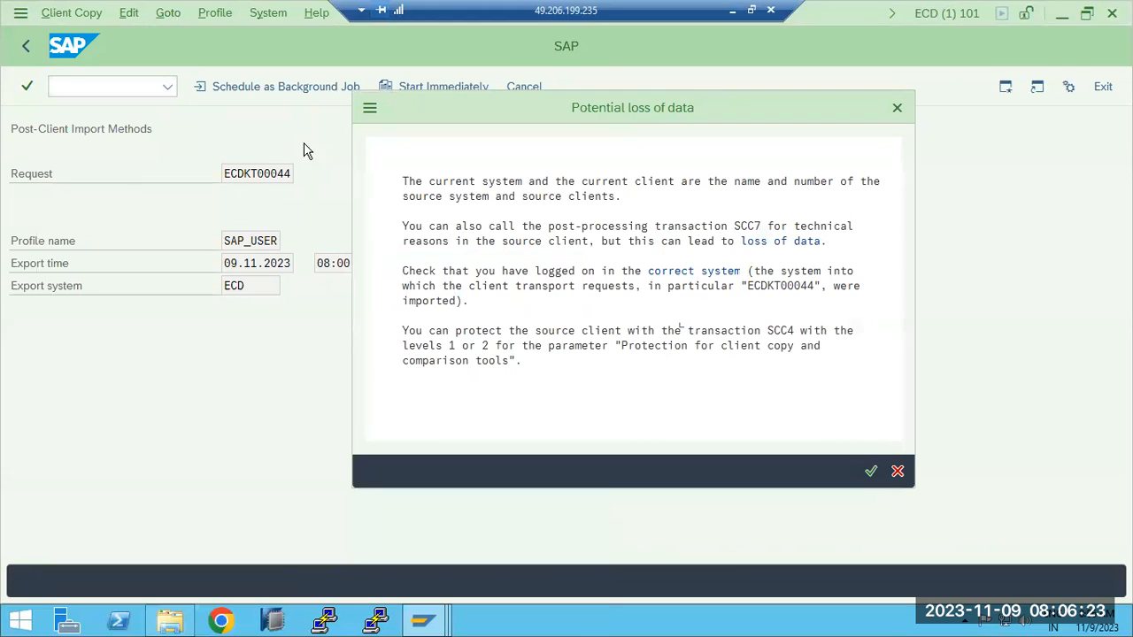
left_click(867, 473)
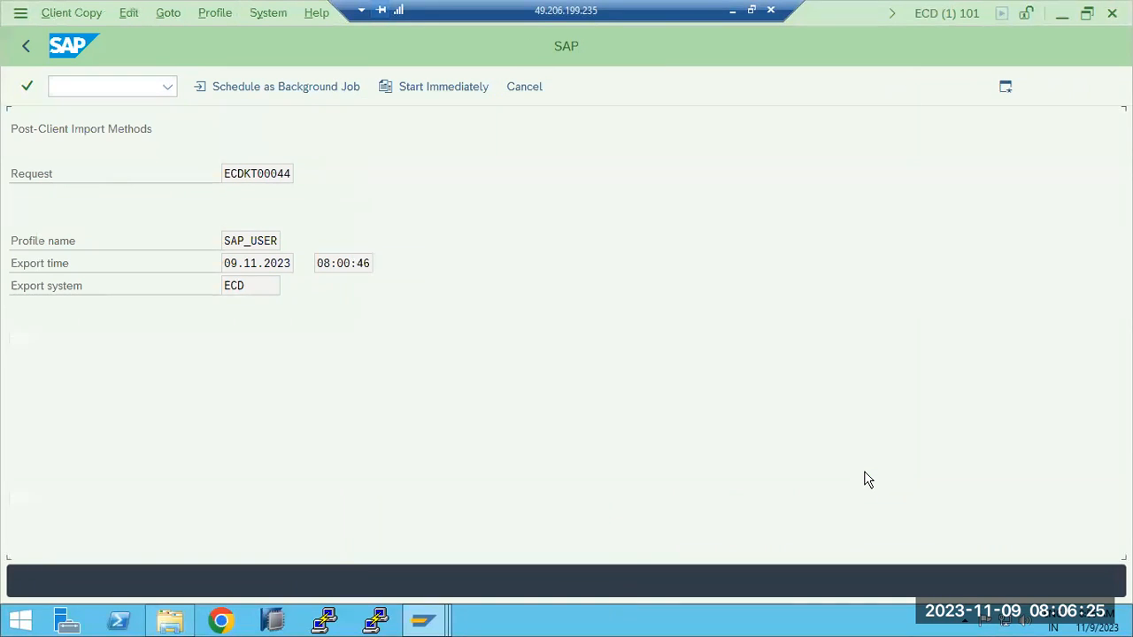
- Schedule the import post-processing for request ECDKT00044 as an immediate background job and confirm the verification
left_click(248, 88)
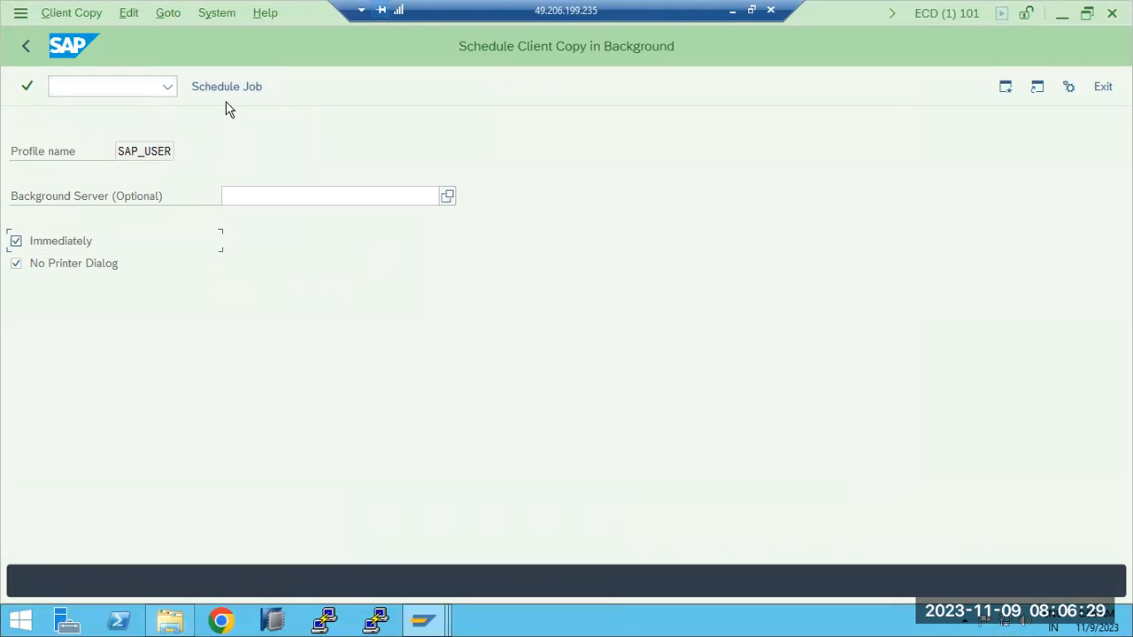
left_click(232, 89)
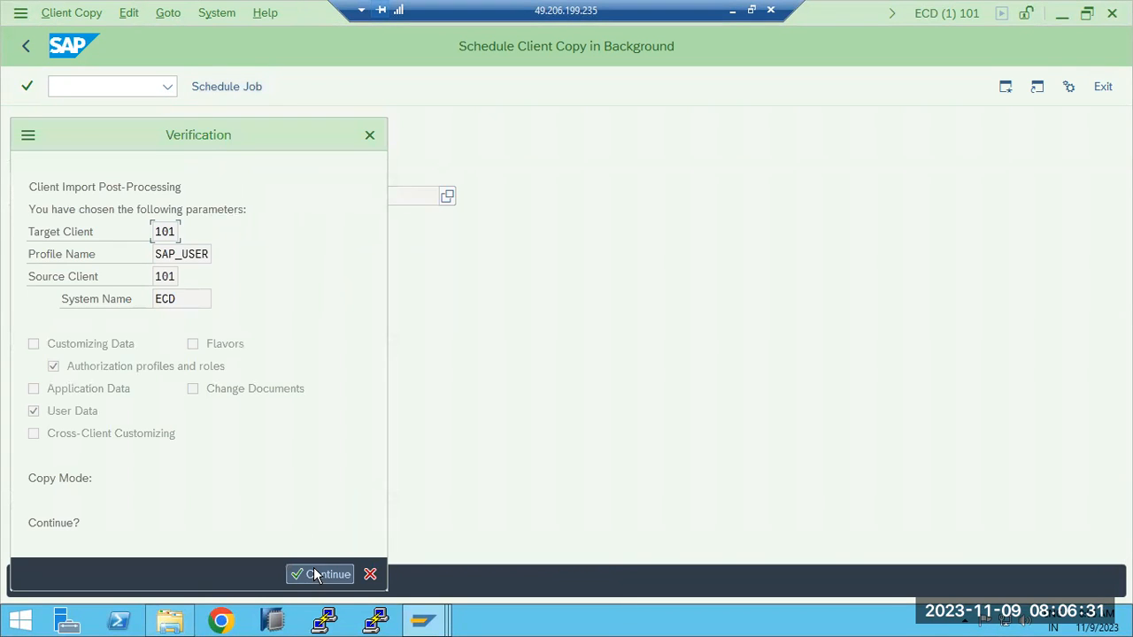
left_click(314, 571)
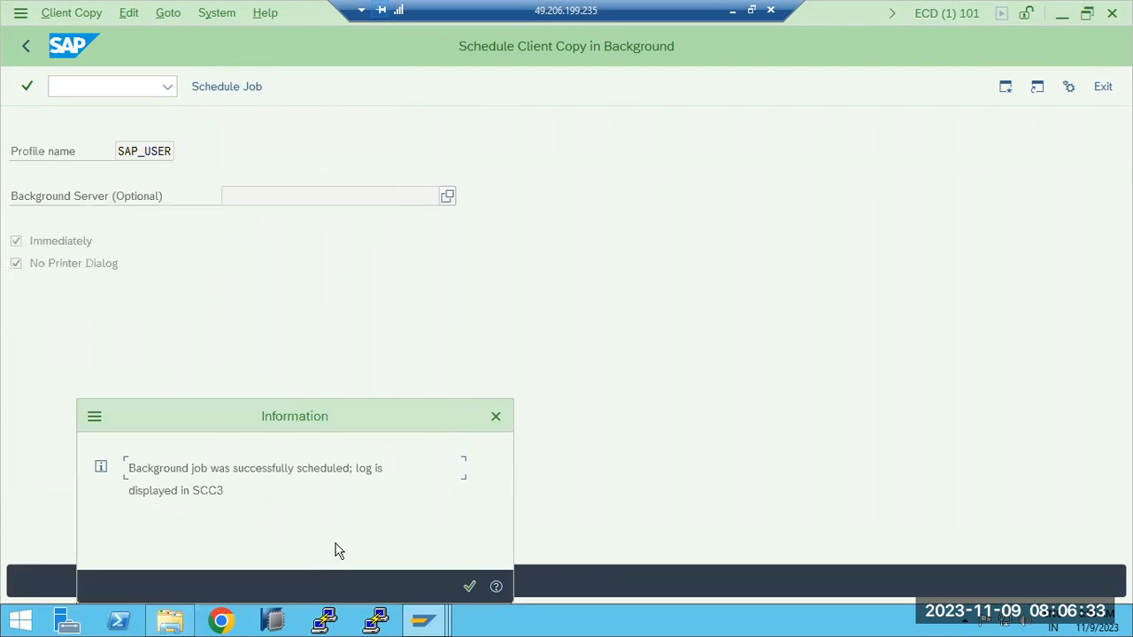
left_click(470, 588)
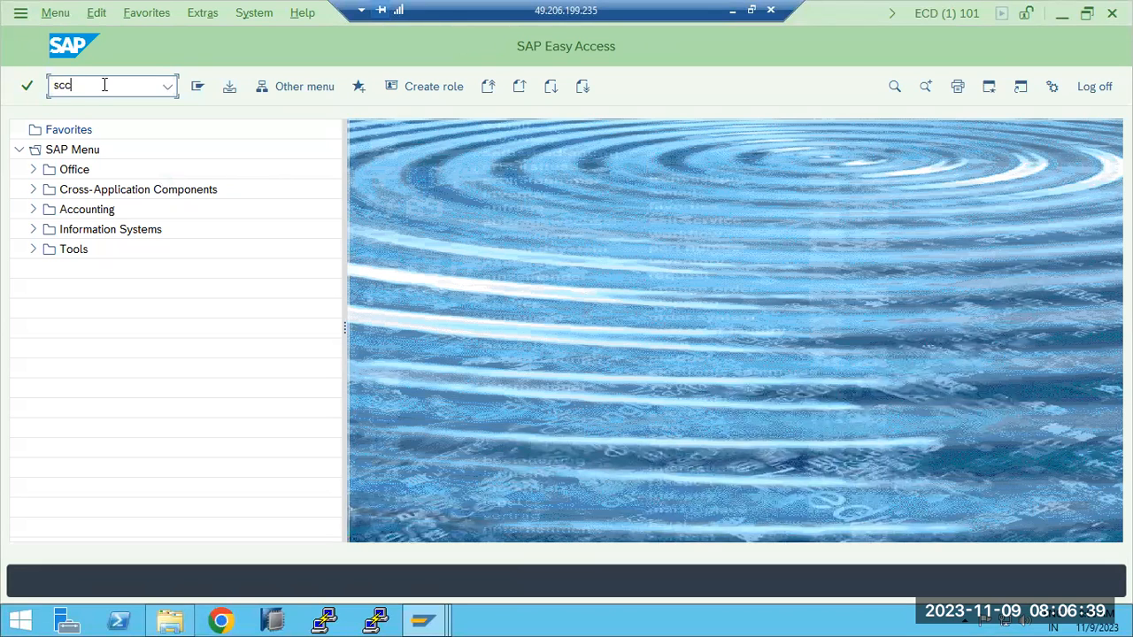
- Try to open transaction SCC43 from SAP Easy Access
type("scc43")
key("Return")
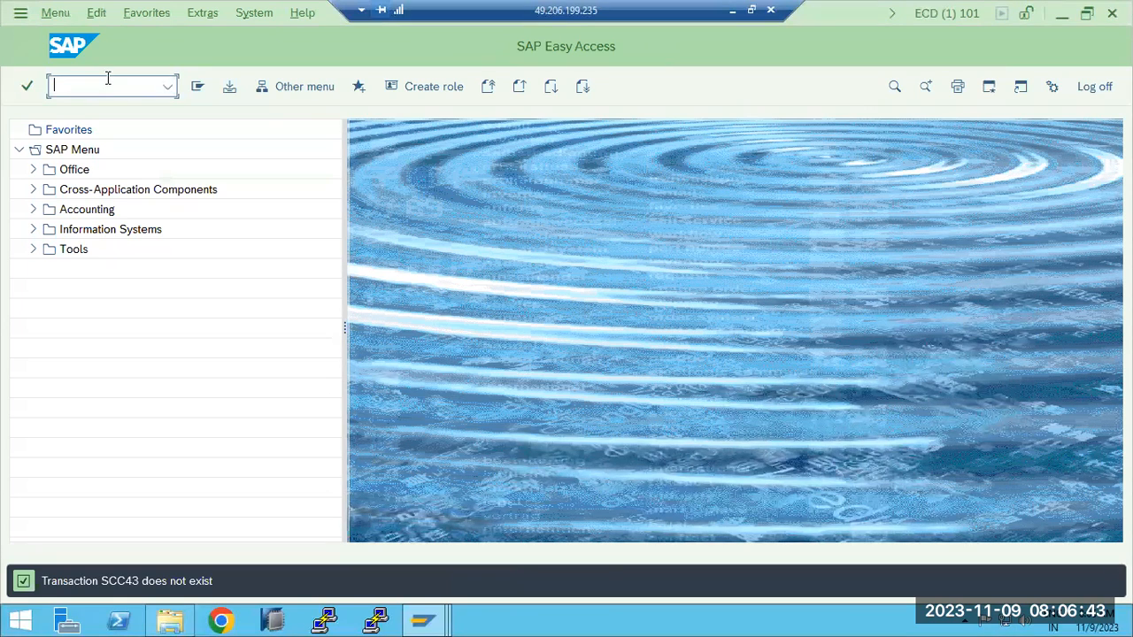
- Open the client copy log analysis for client 101 with transaction SCC3 and dismiss the blocked-content warning
type("scc3")
key("Return")
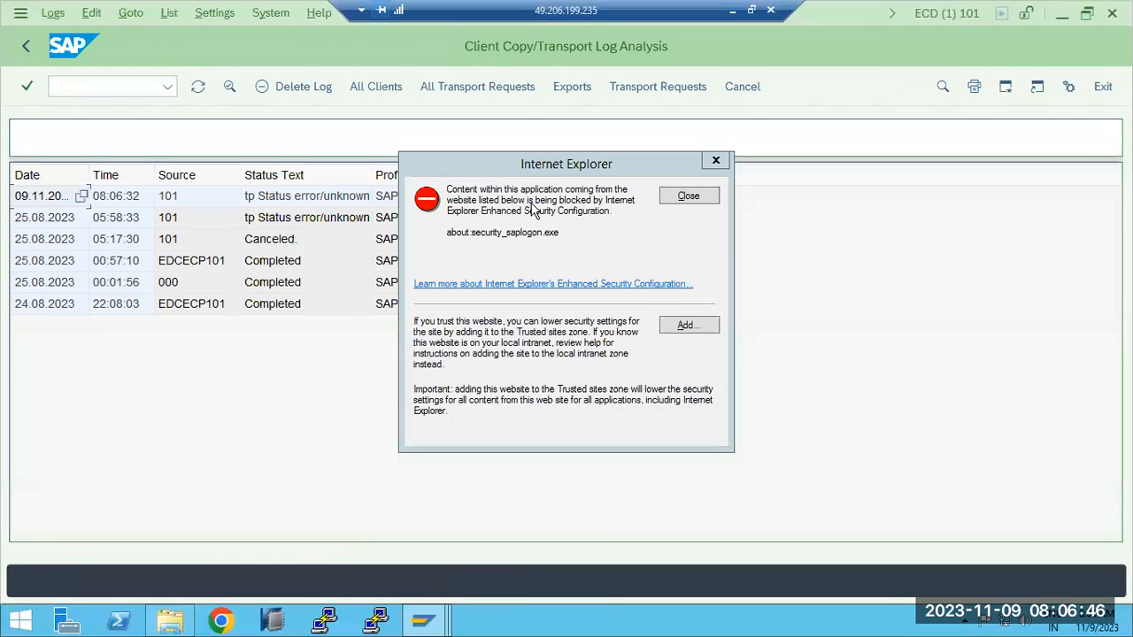
left_click(688, 195)
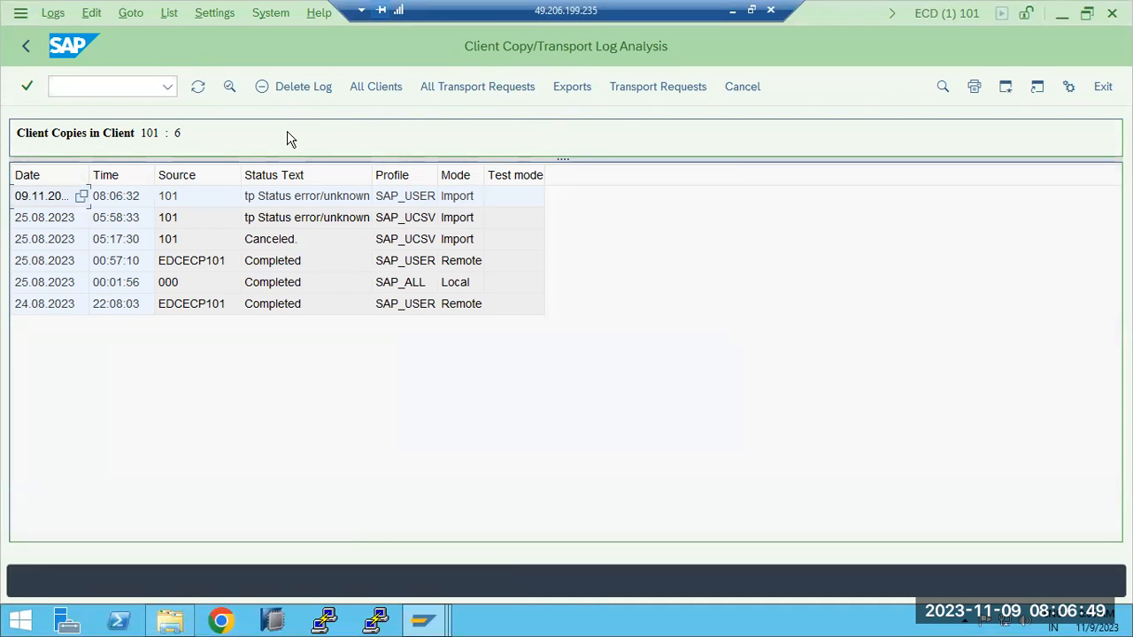
- Try to delete the 09.11.2023 import log of client 101 and confirm the deletion
left_click(296, 85)
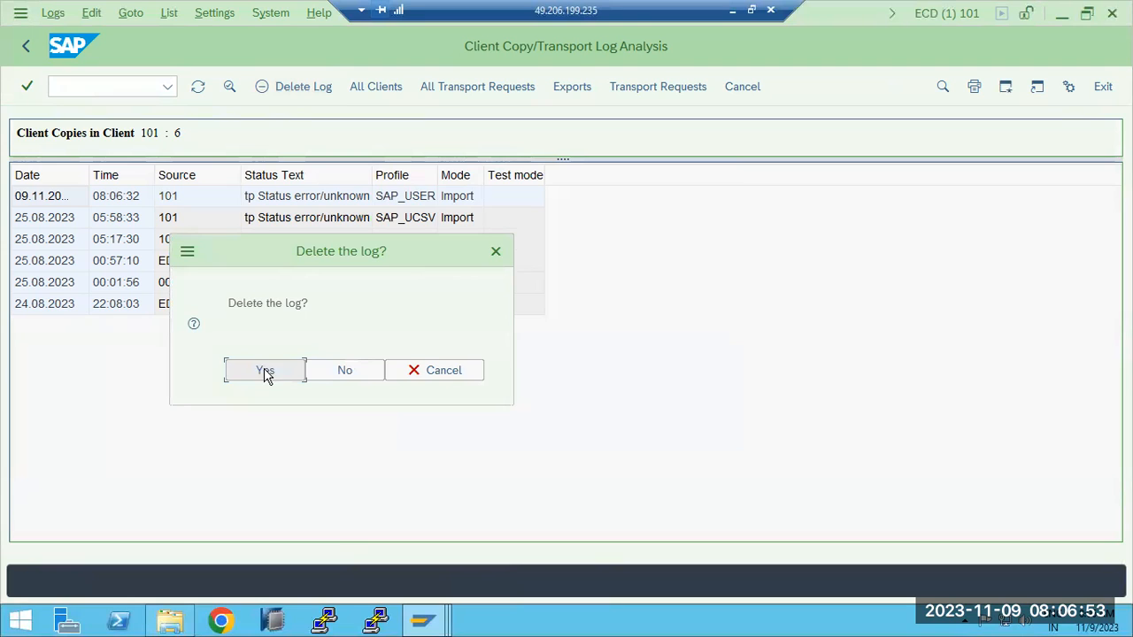
left_click(265, 371)
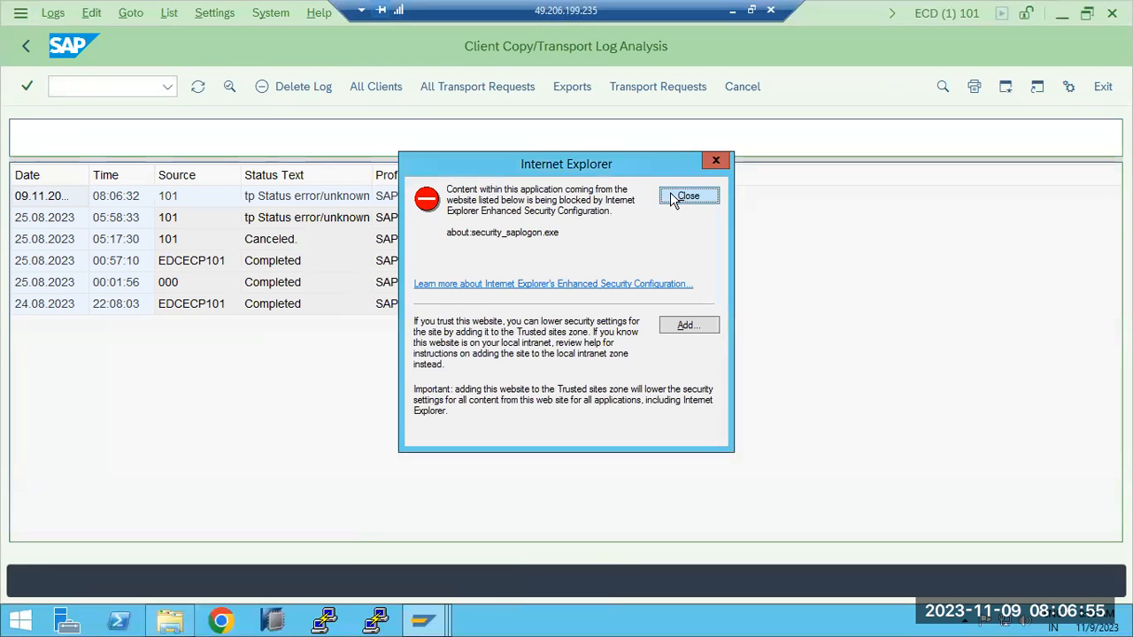
left_click(665, 195)
- Display and refresh the client copy logs of all clients, and display the logs of all transport requests
left_click(384, 88)
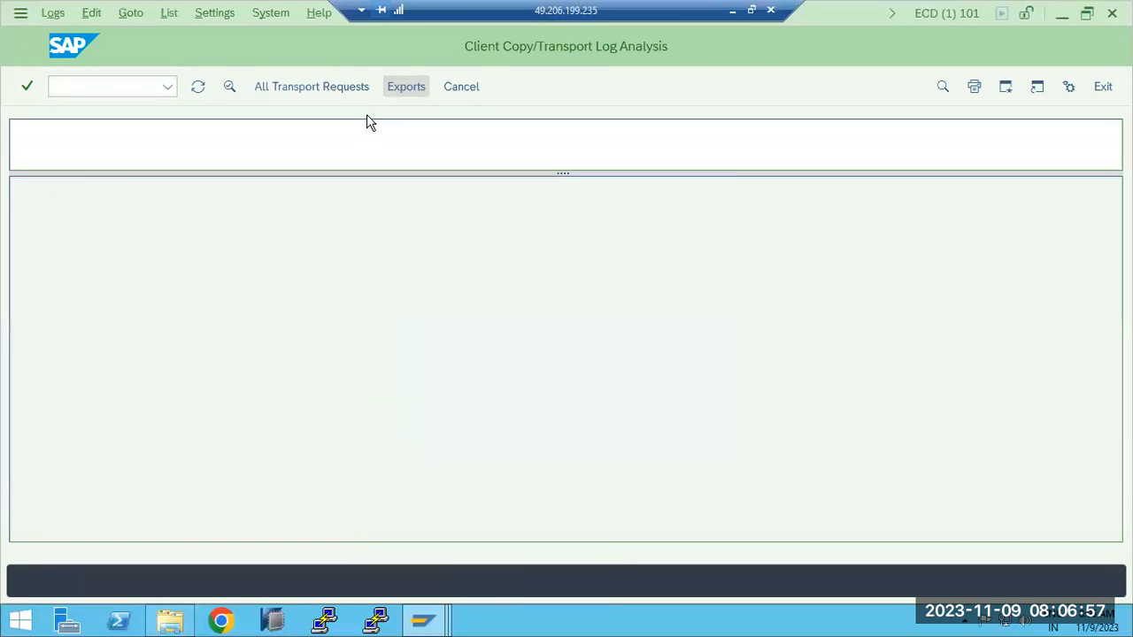
left_click(703, 200)
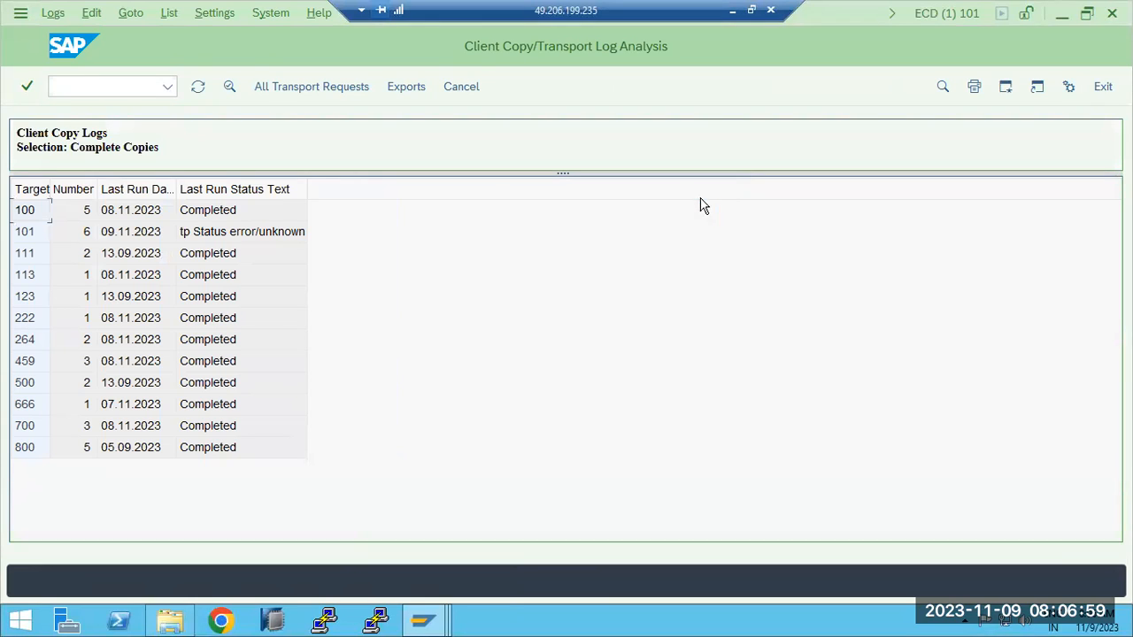
left_click(189, 88)
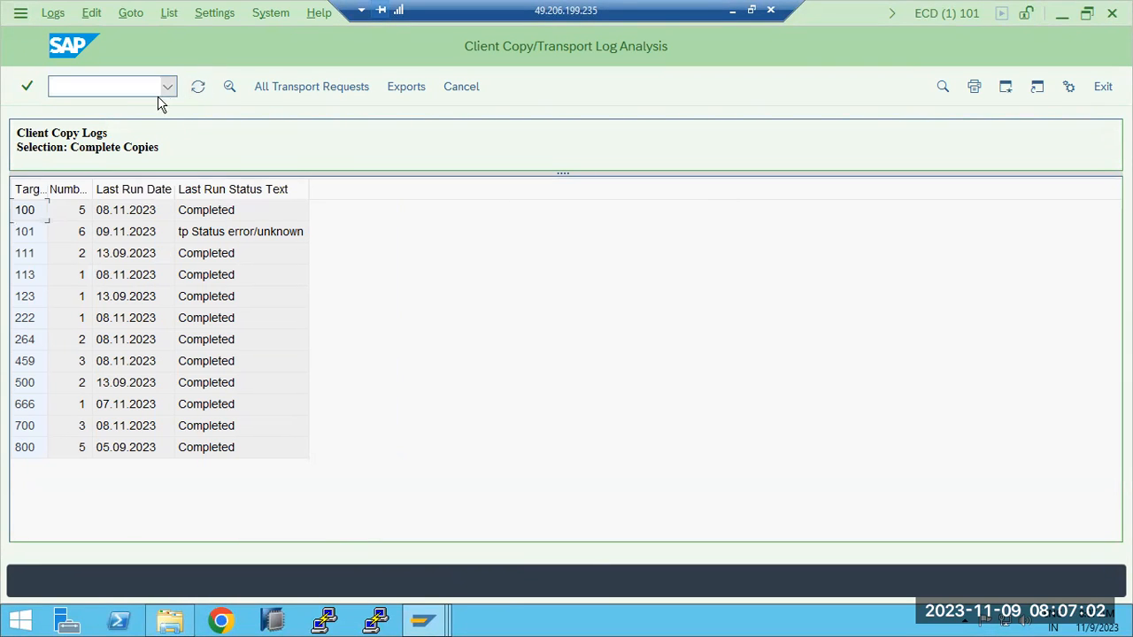
left_click(308, 88)
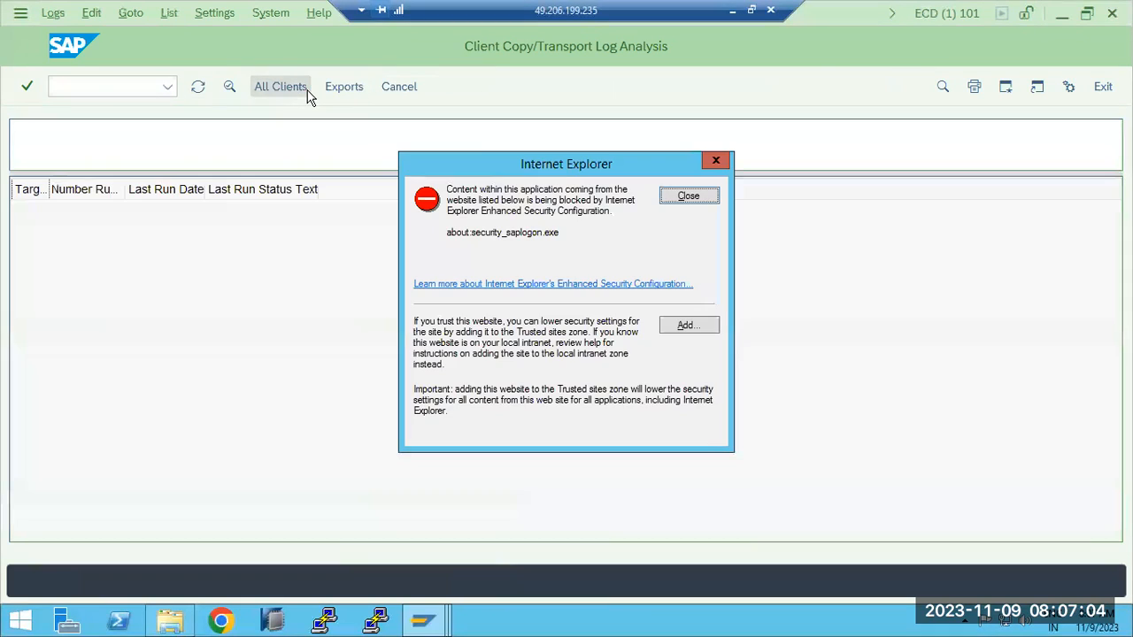
left_click(682, 197)
left_click(26, 86)
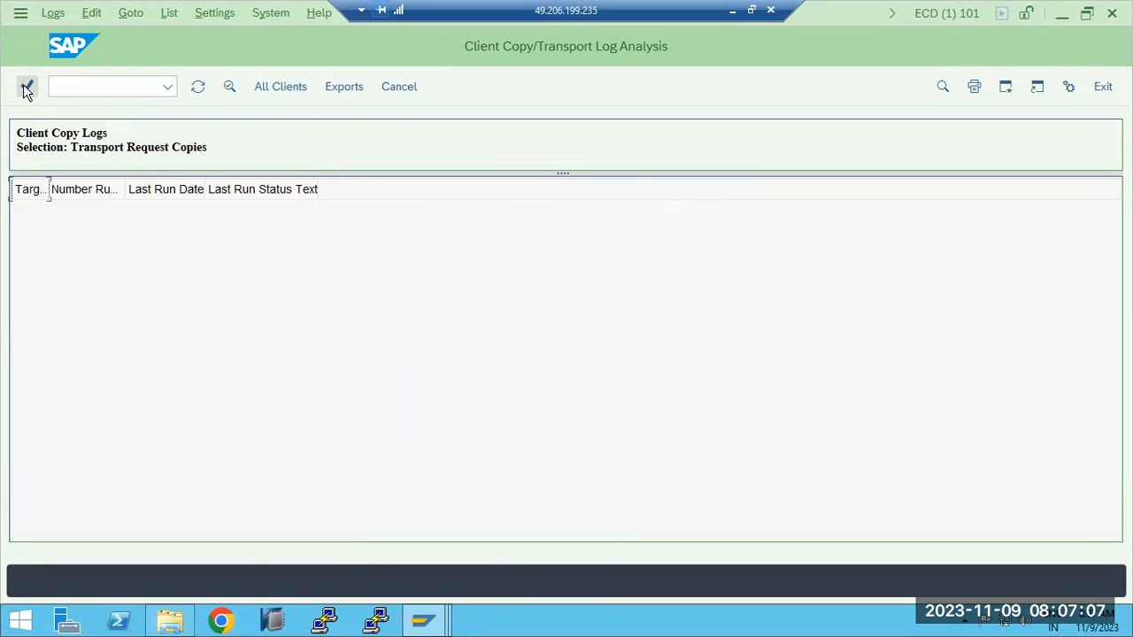
- Switch to File Explorer, try to open file RT00044 from the trans data folder in Notepad, and end the unresponsive process
left_click(423, 620)
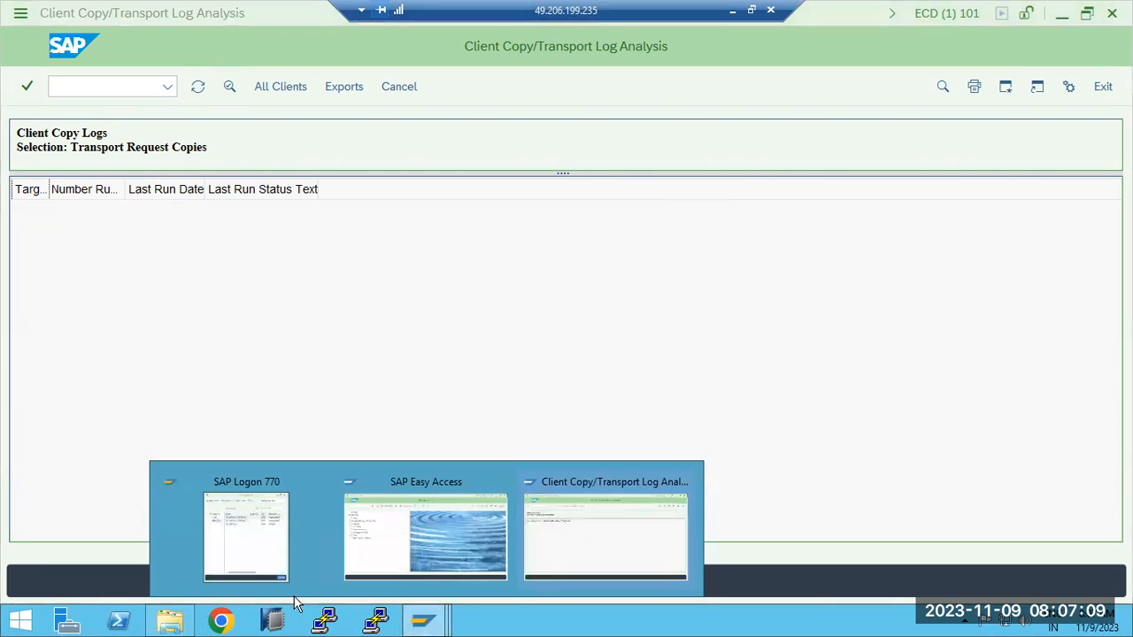
left_click(172, 619)
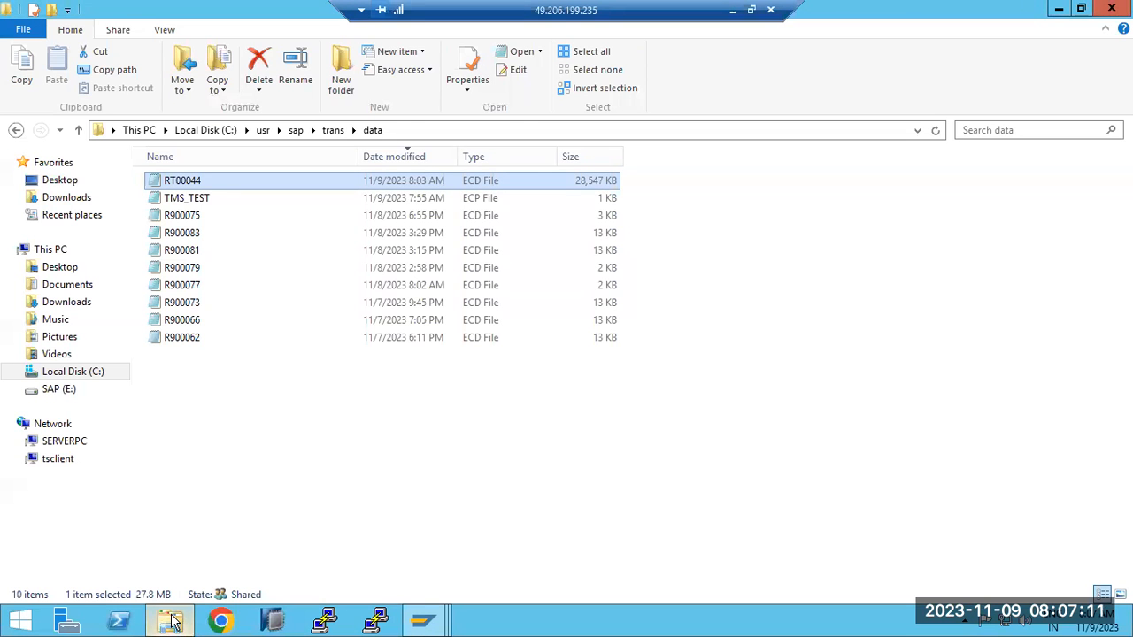
right_click(171, 186)
left_click(203, 208)
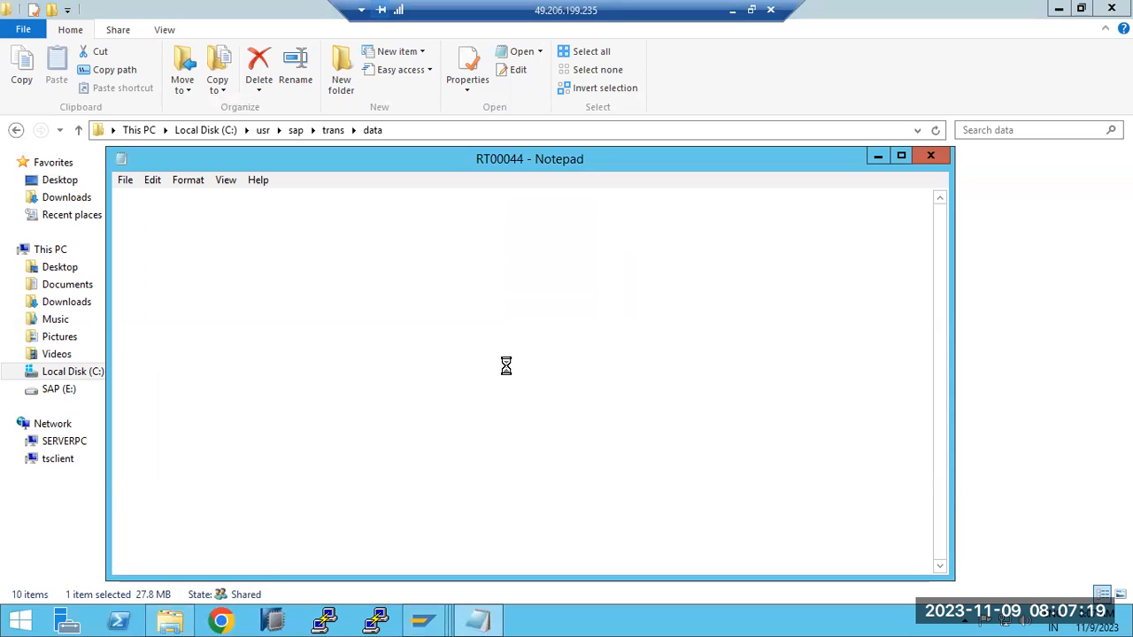
left_click(930, 156)
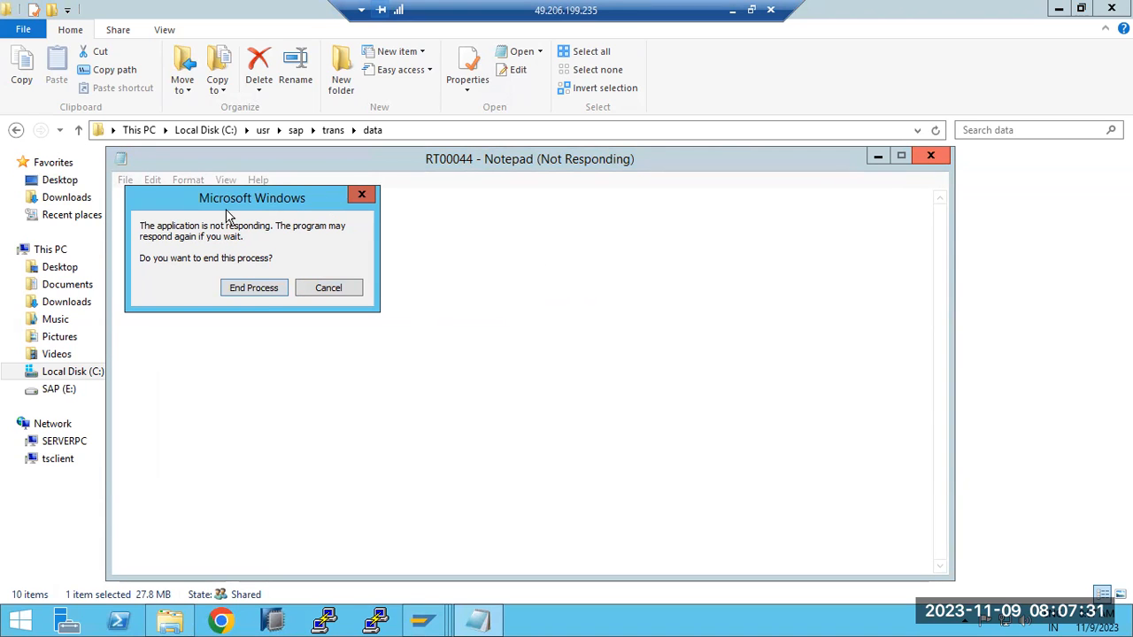
left_click(253, 289)
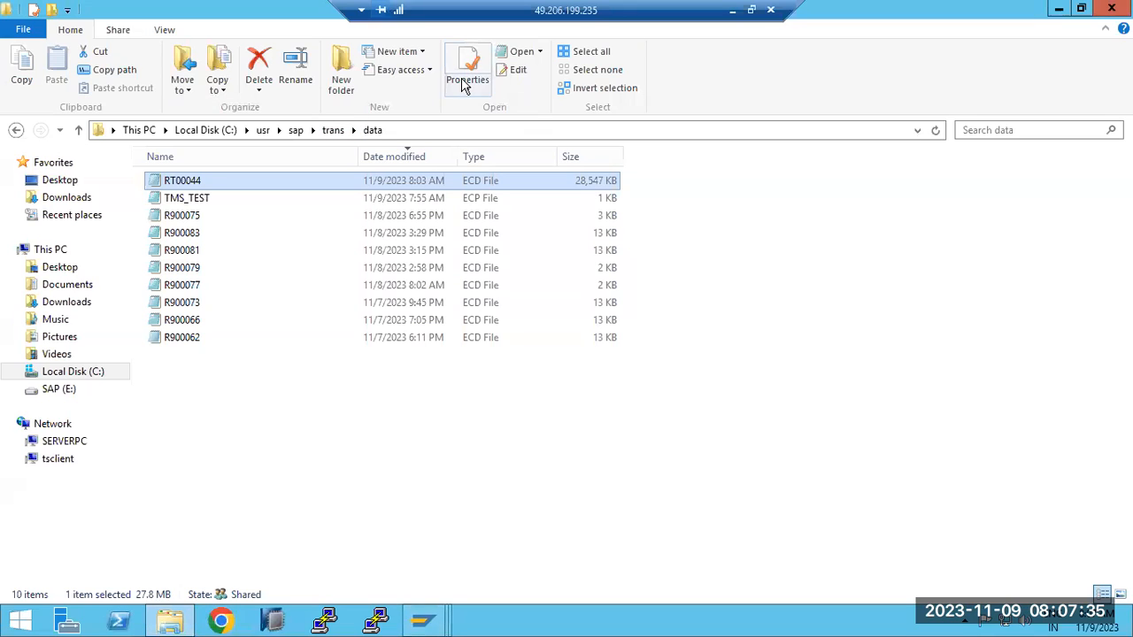
- View the contents of the trans folder and reopen its data folder
right_click(180, 186)
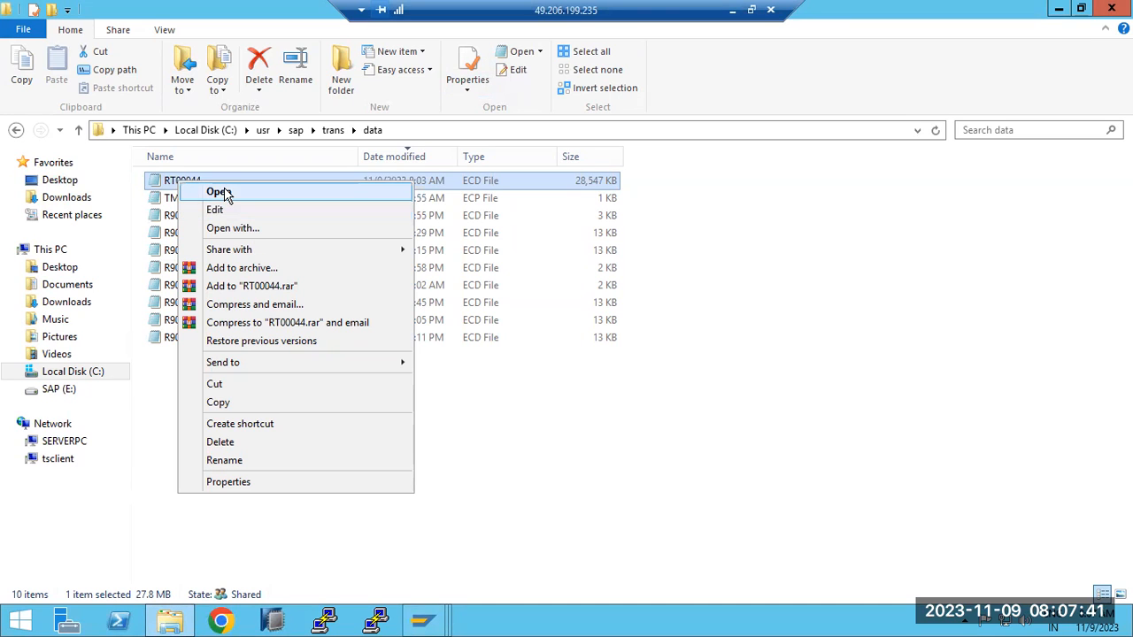
left_click(659, 496)
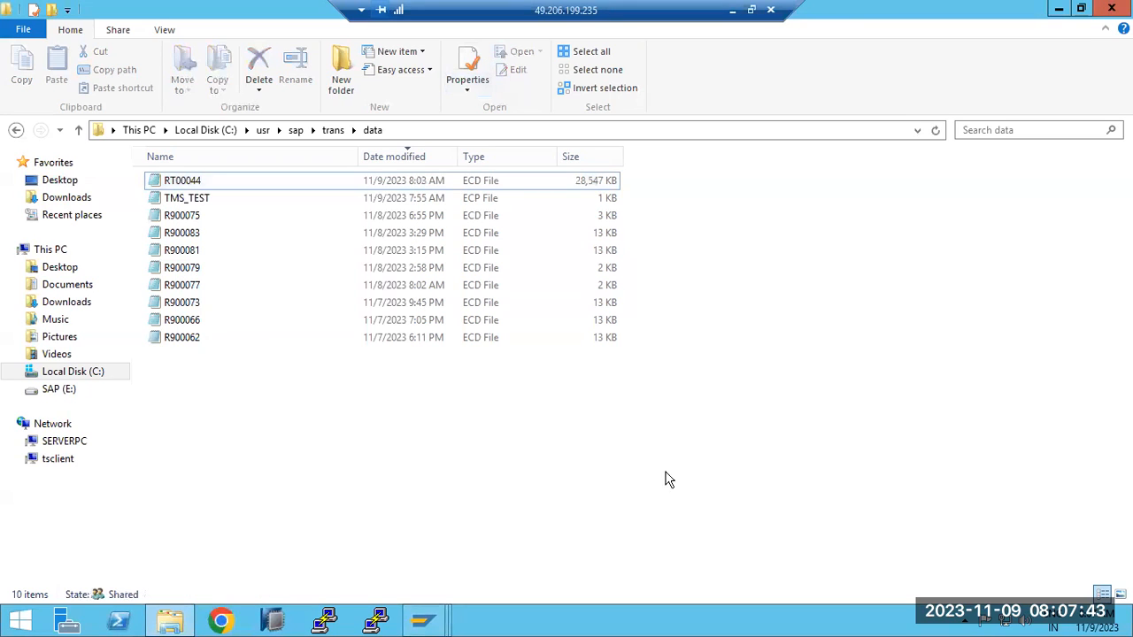
left_click(327, 130)
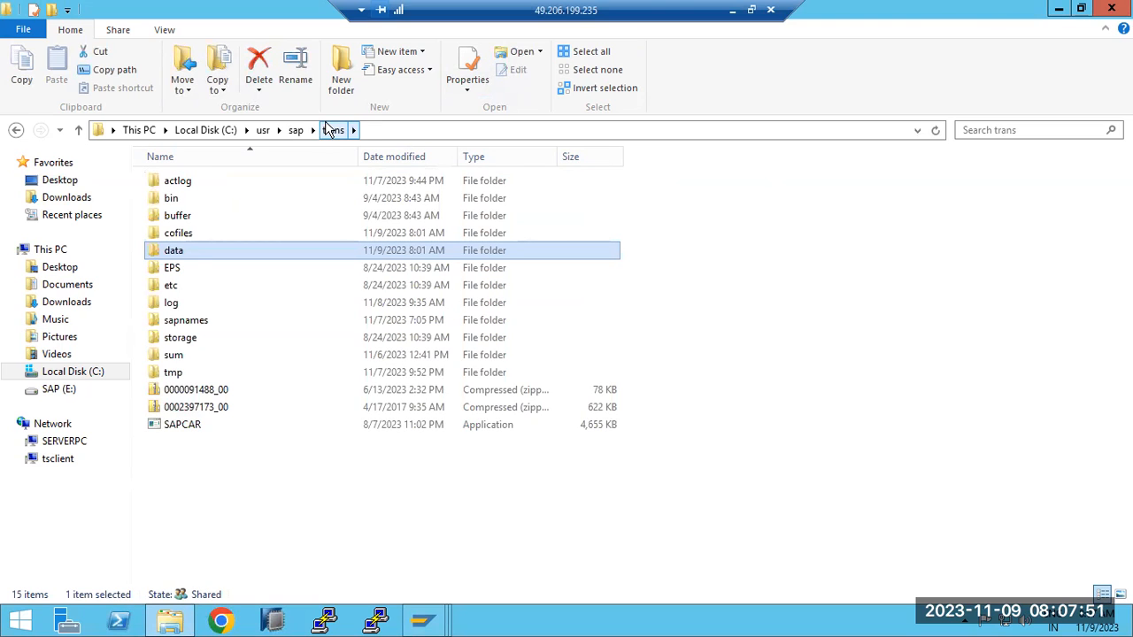
double_click(173, 253)
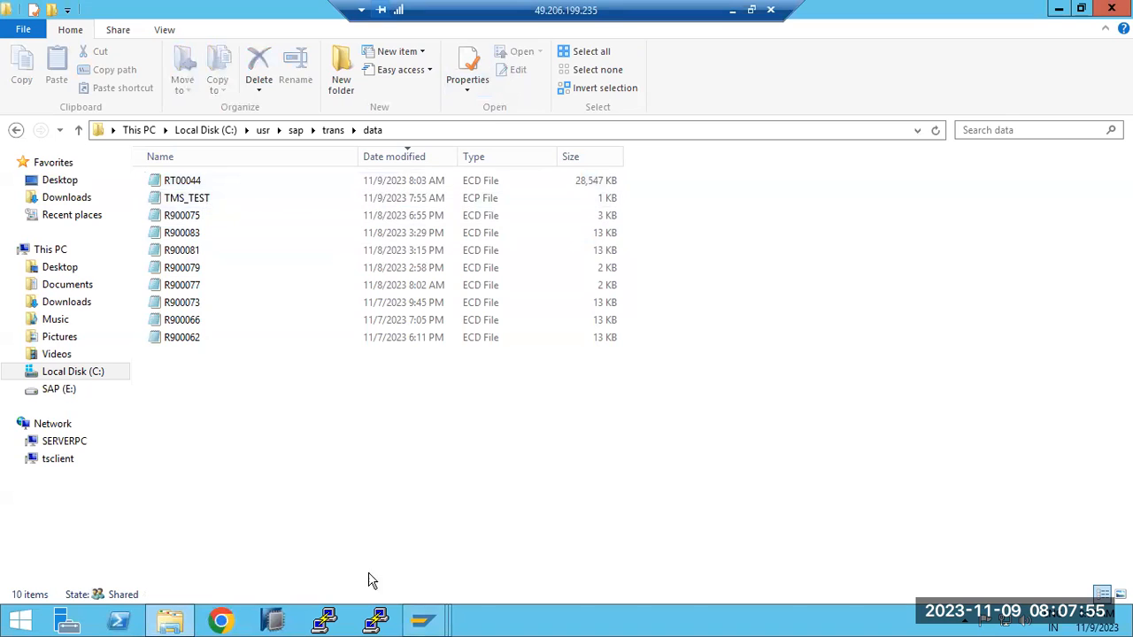
- Switch back to the SAP session, try to reopen the post-client import methods with transaction SCC7, and exit the cancel message
mouse_move(416, 620)
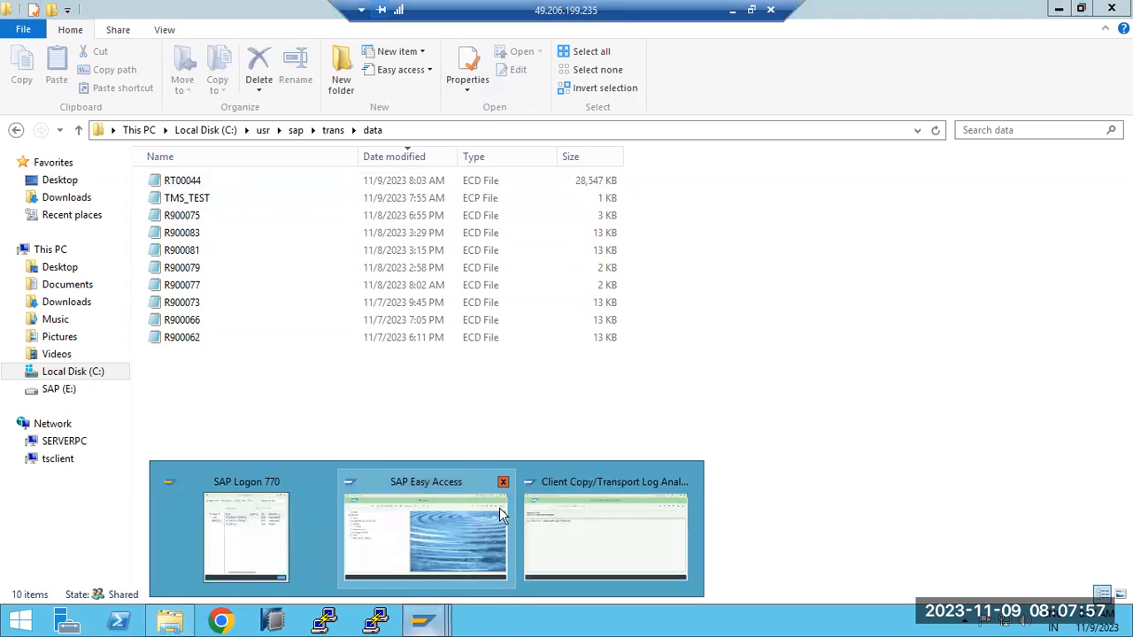
left_click(607, 511)
left_click(76, 82)
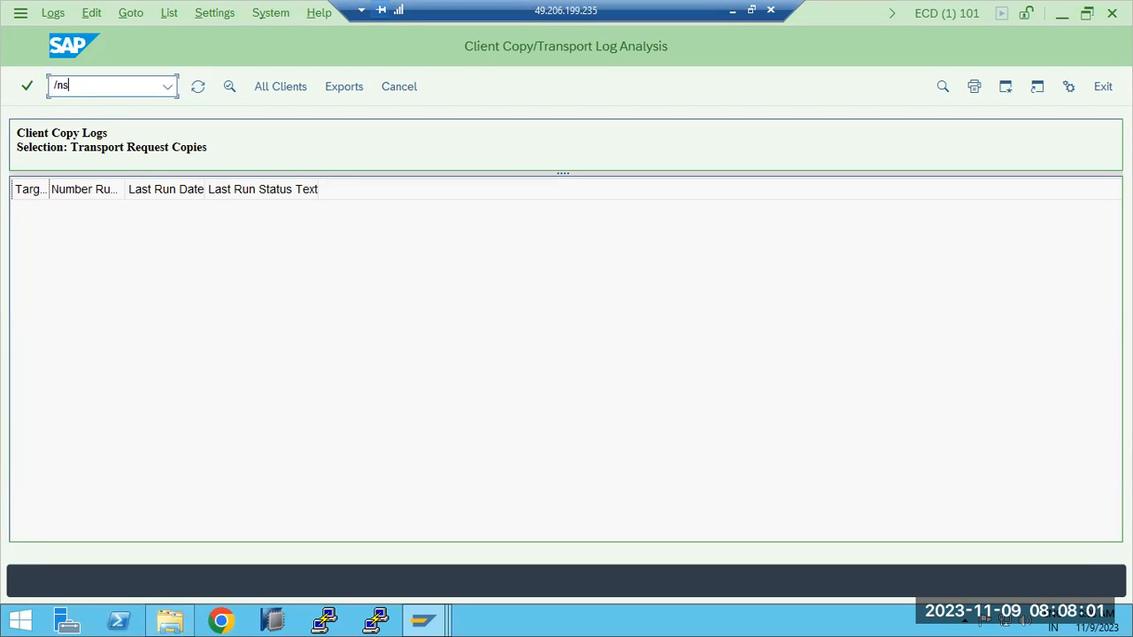
key("Return")
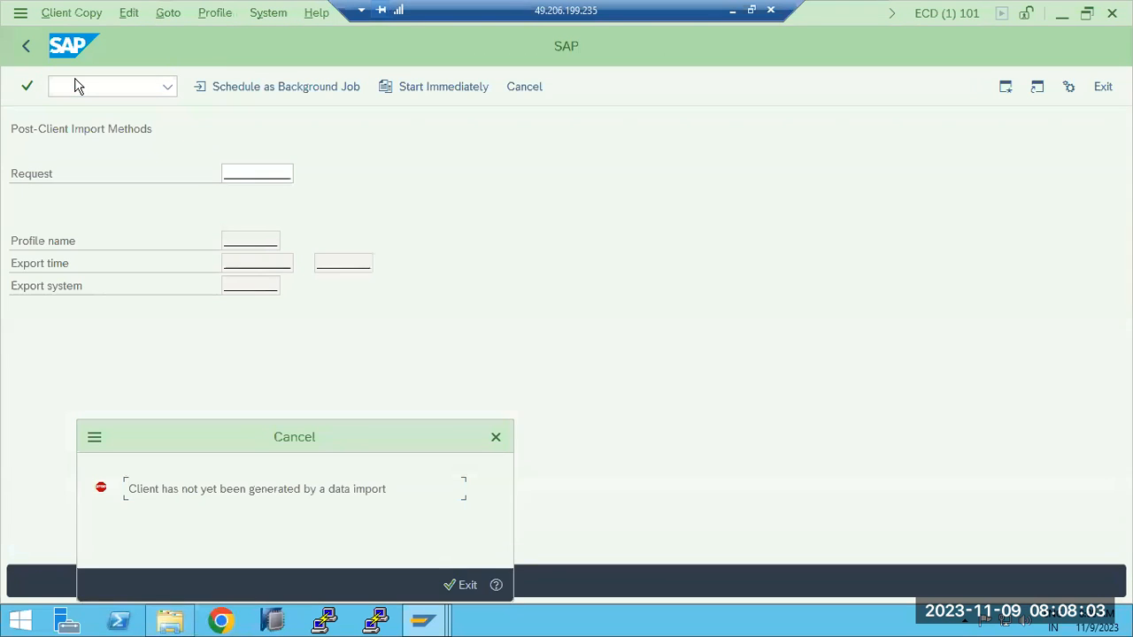
left_click(469, 584)
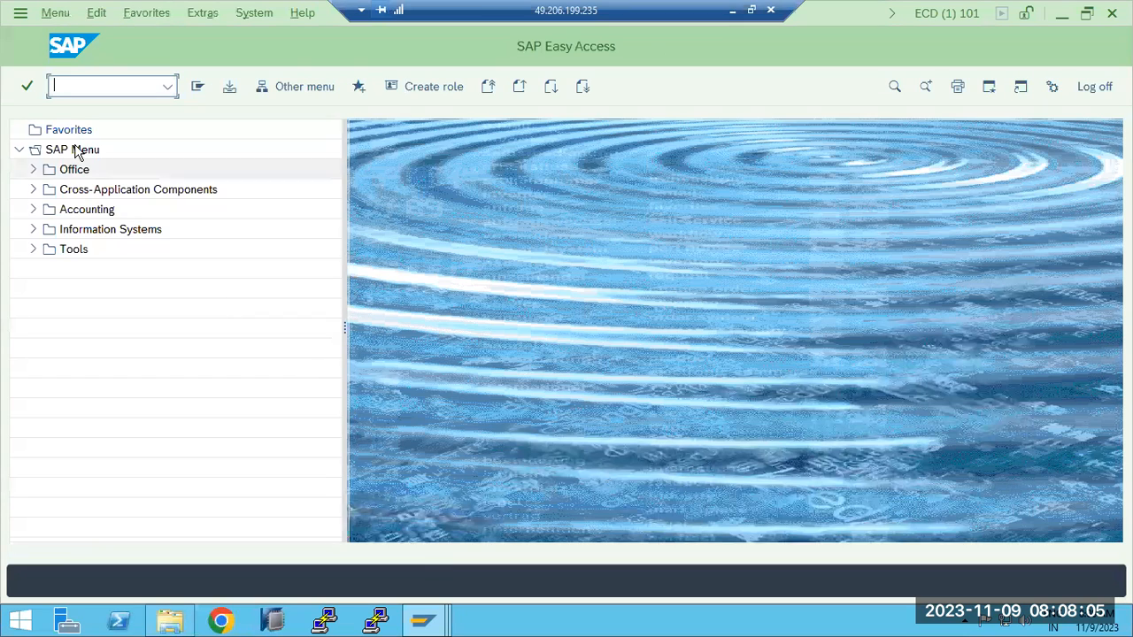
- Recheck the client copy runs of client 101 with transaction SCC3, dismissing the blocked-content warning
type("scc3")
key("Return")
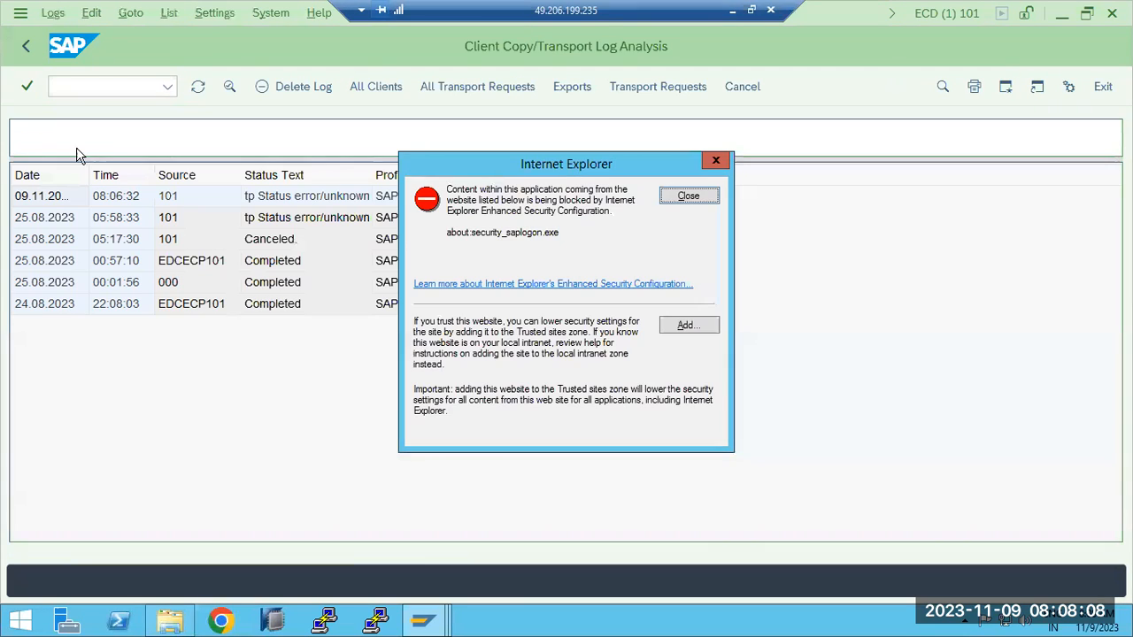
left_click(685, 196)
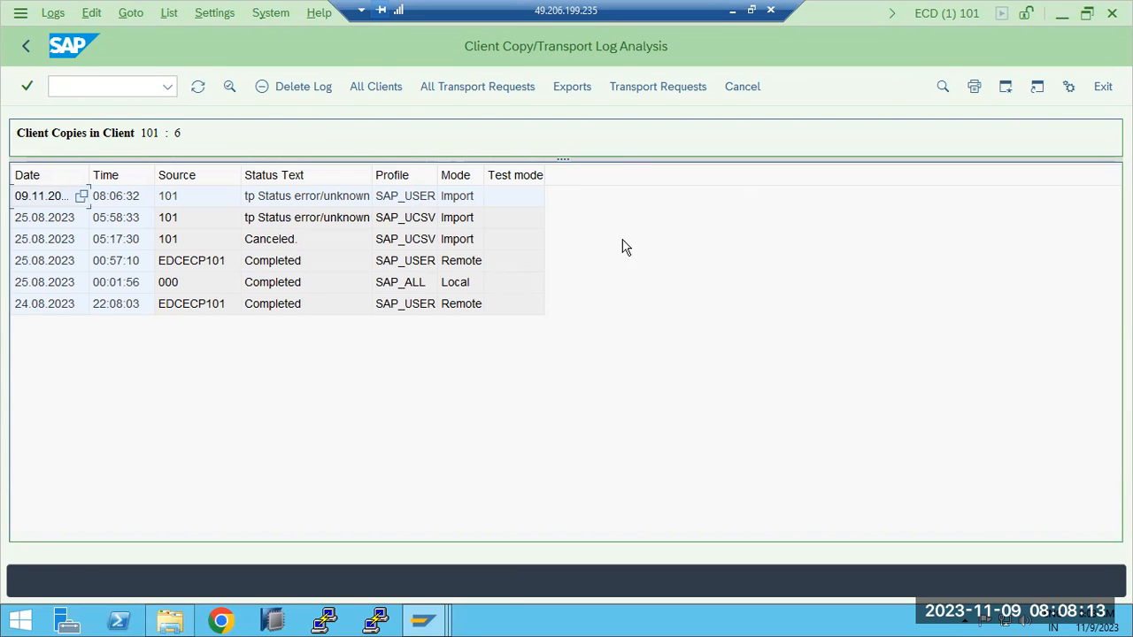
- Leave the client copy log analysis, log off from ECD client 101 and switch to the client copy diagram in Paint
left_click(25, 46)
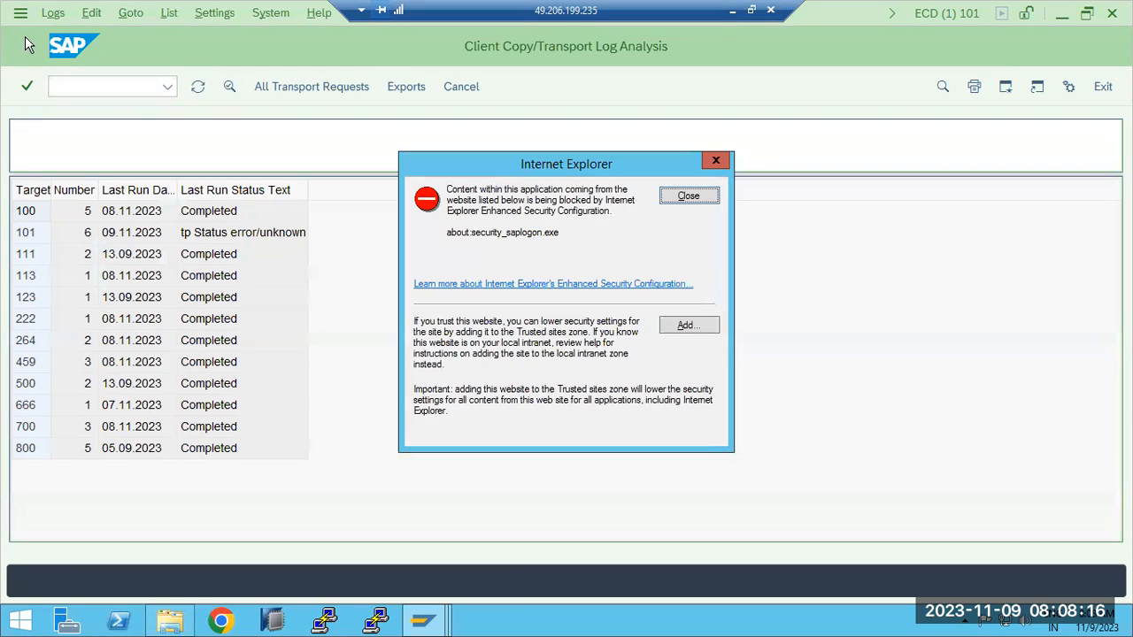
left_click(687, 195)
left_click(1104, 87)
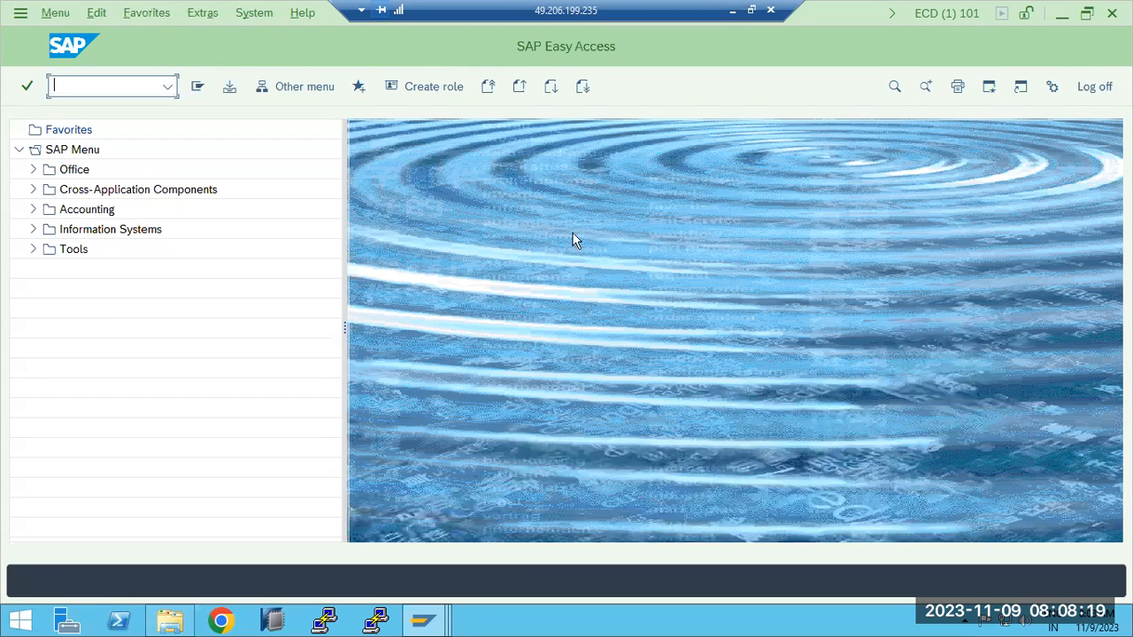
left_click(1104, 87)
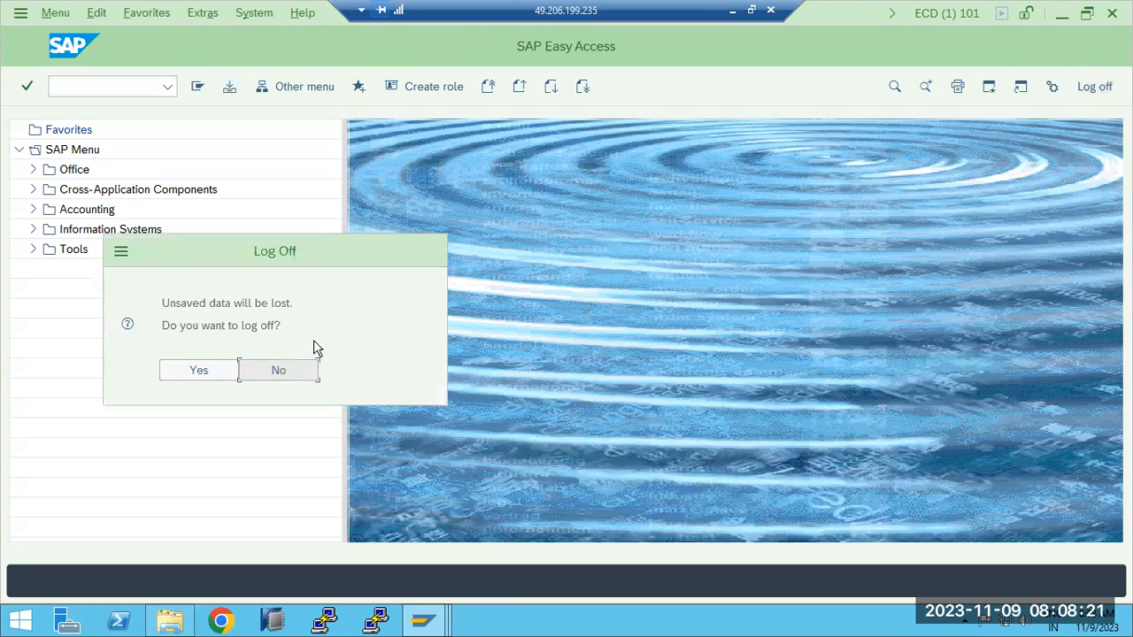
left_click(200, 370)
left_click(729, 10)
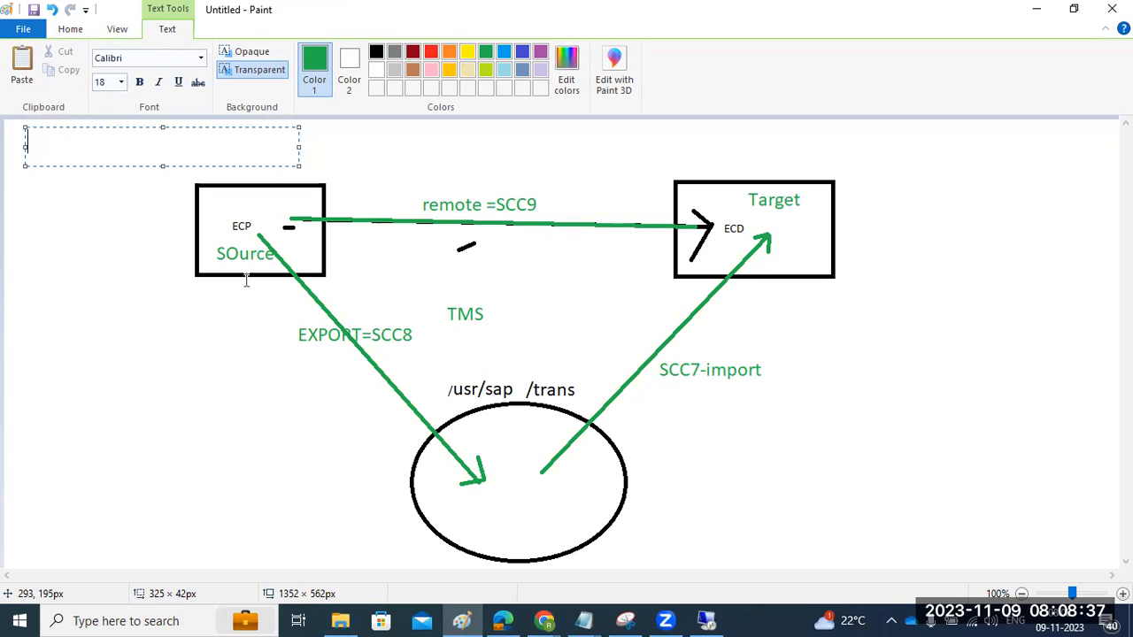
left_click_drag(49, 306, 270, 507)
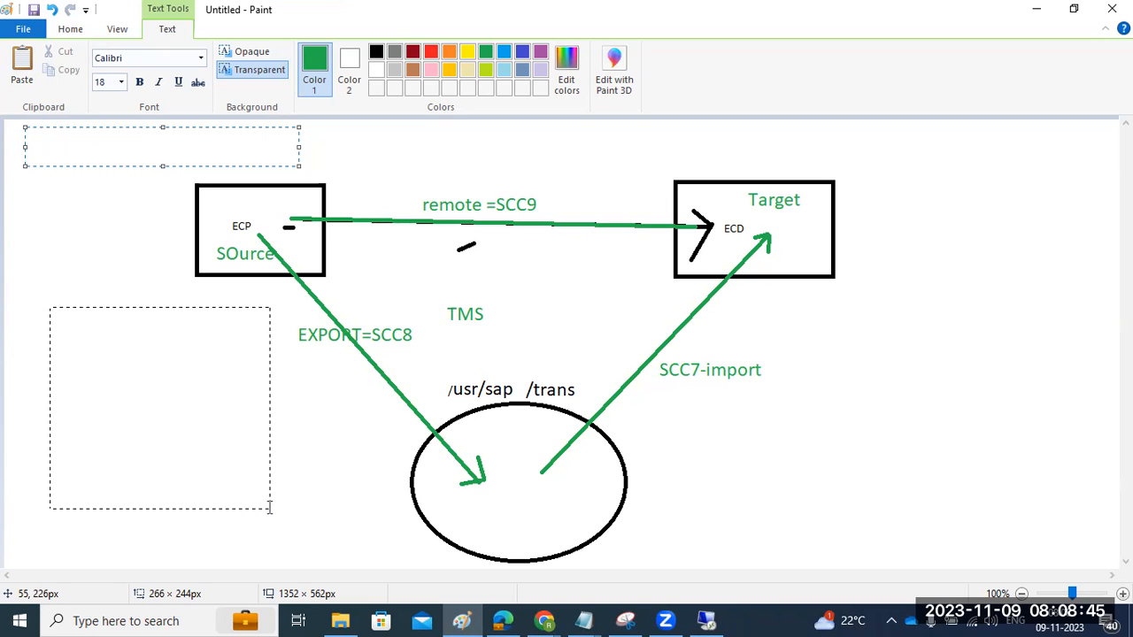
left_click(320, 445)
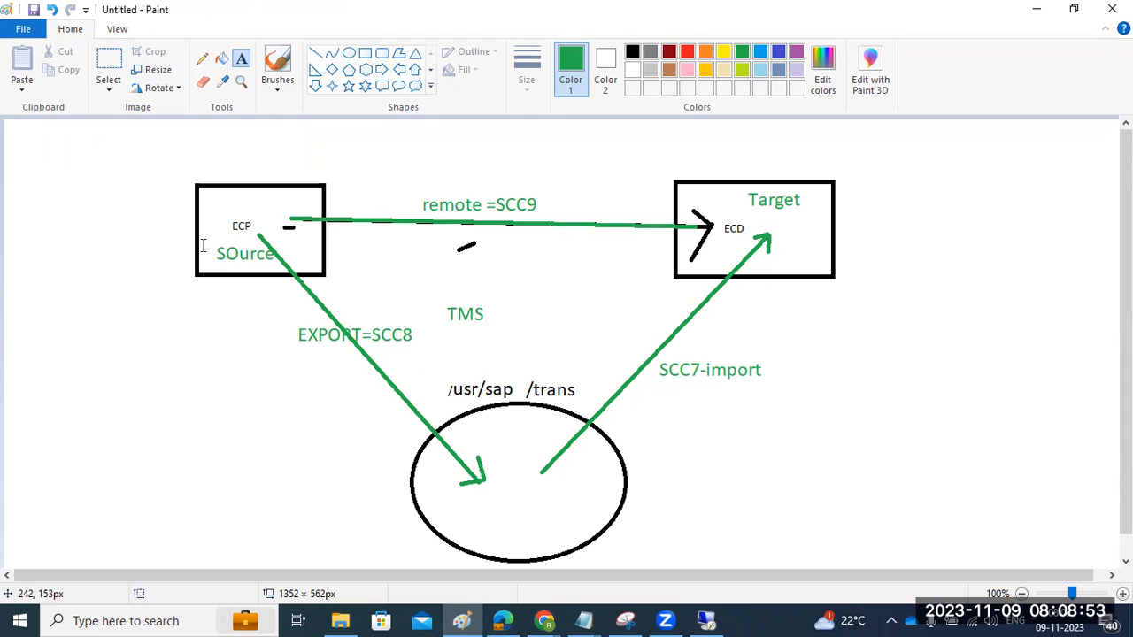
left_click_drag(131, 255, 235, 220)
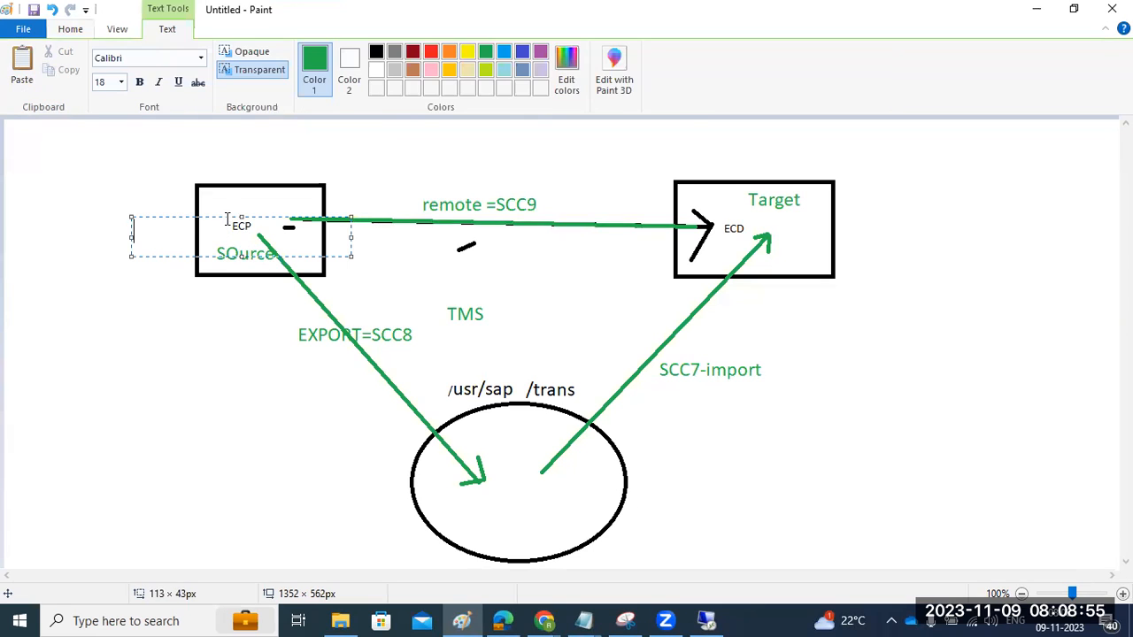
left_click(254, 270)
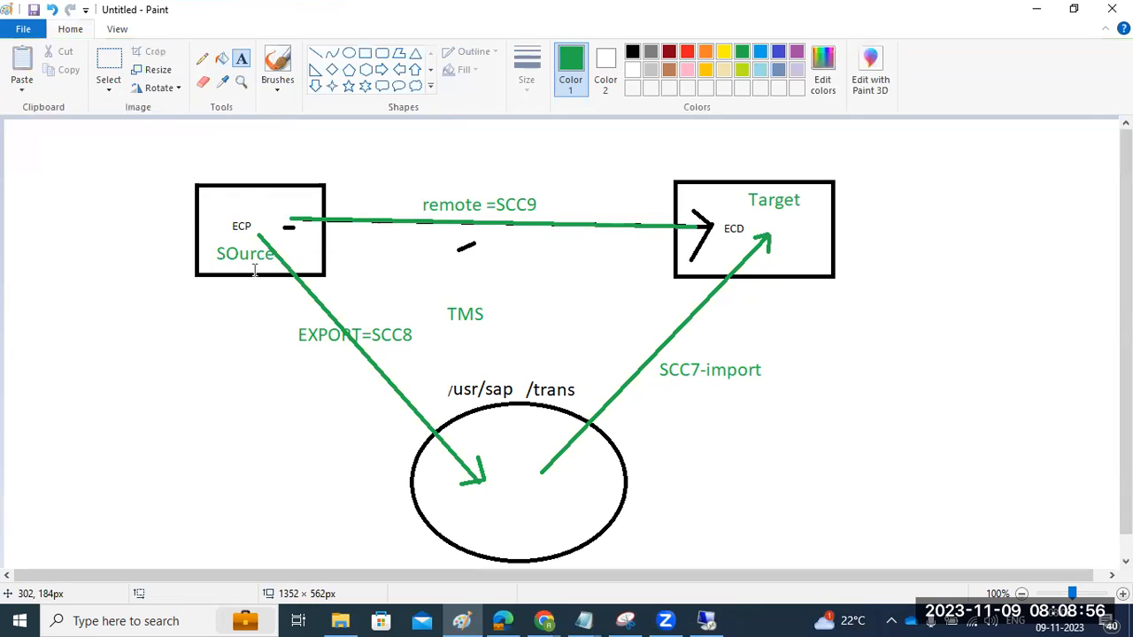
- Draw short green lines marking the ECP source, the transport directory circle, the ECD target and the SCC7-import label
left_click(316, 53)
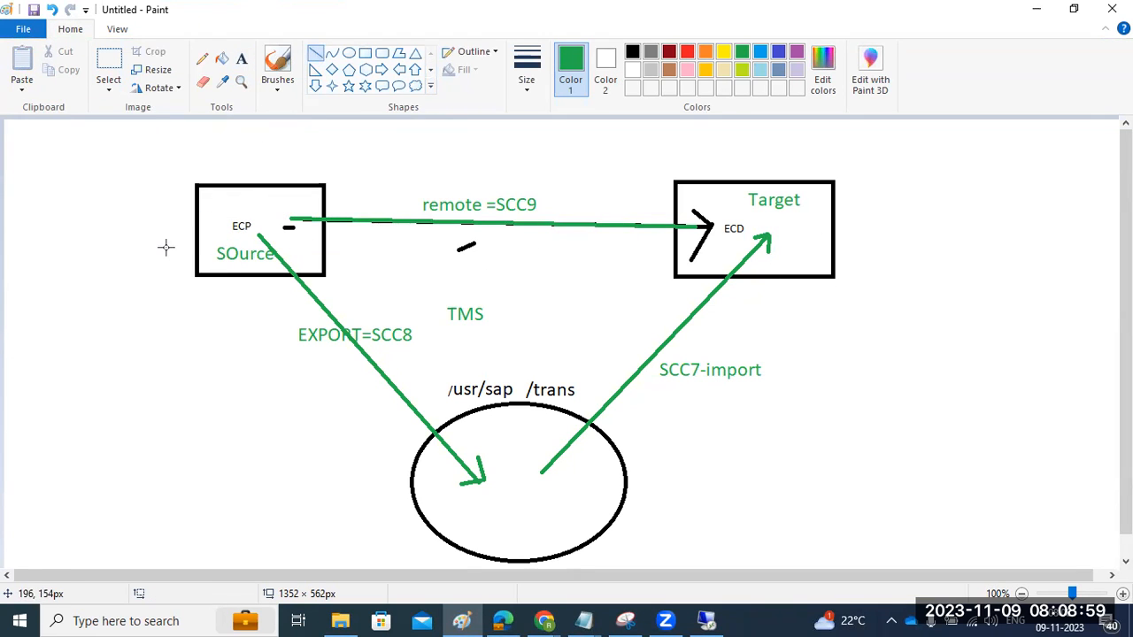
mouse_move(152, 263)
left_mouse_down()
mouse_move(215, 214)
mouse_move(216, 232)
mouse_move(234, 235)
left_mouse_up()
left_click_drag(490, 497, 526, 500)
left_click(827, 223)
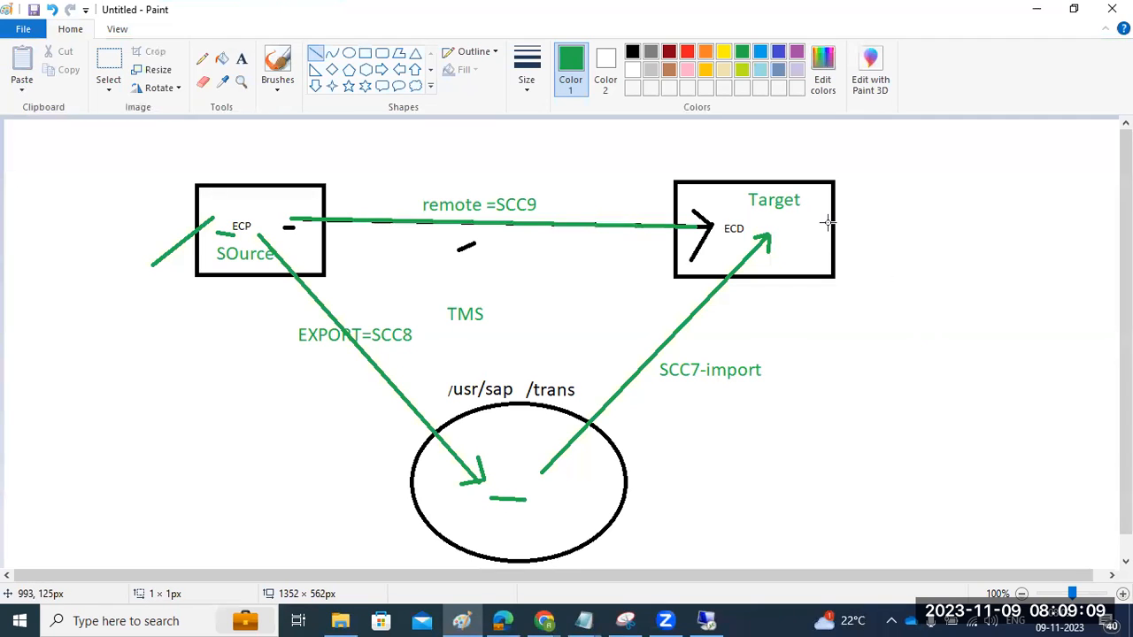
left_click_drag(828, 223, 864, 217)
left_click_drag(665, 390, 701, 385)
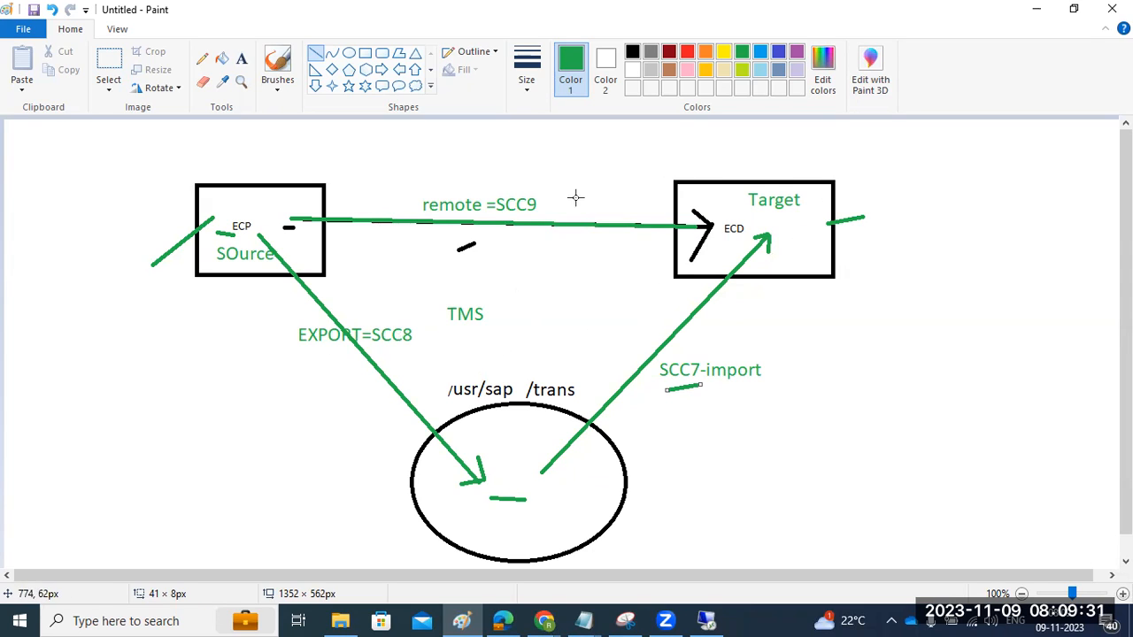
left_click(667, 620)
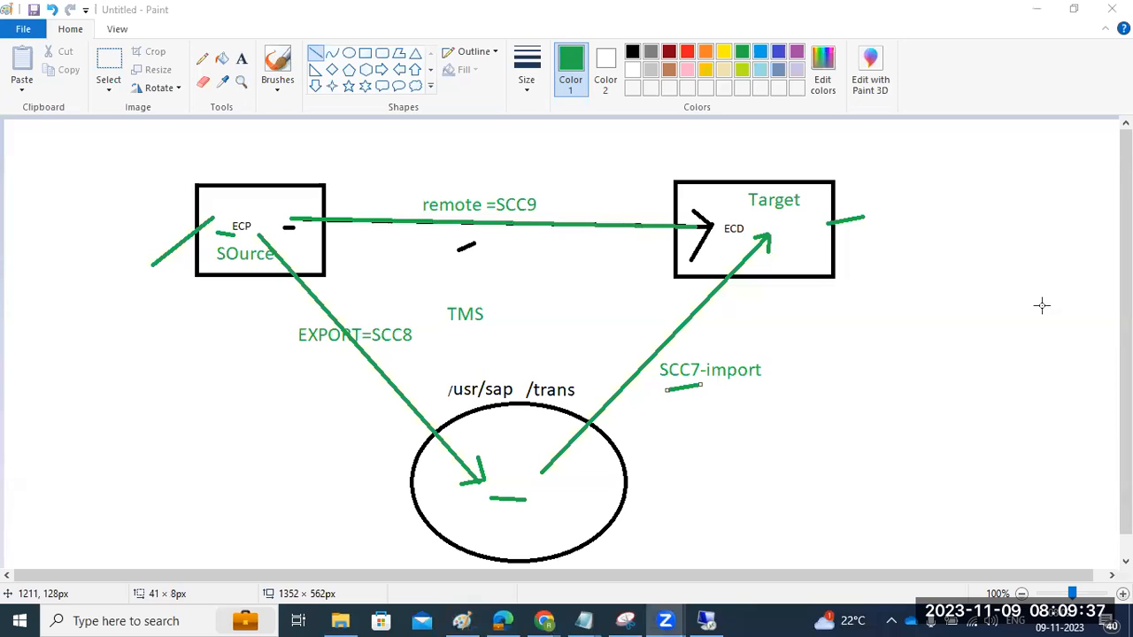
left_click(478, 266)
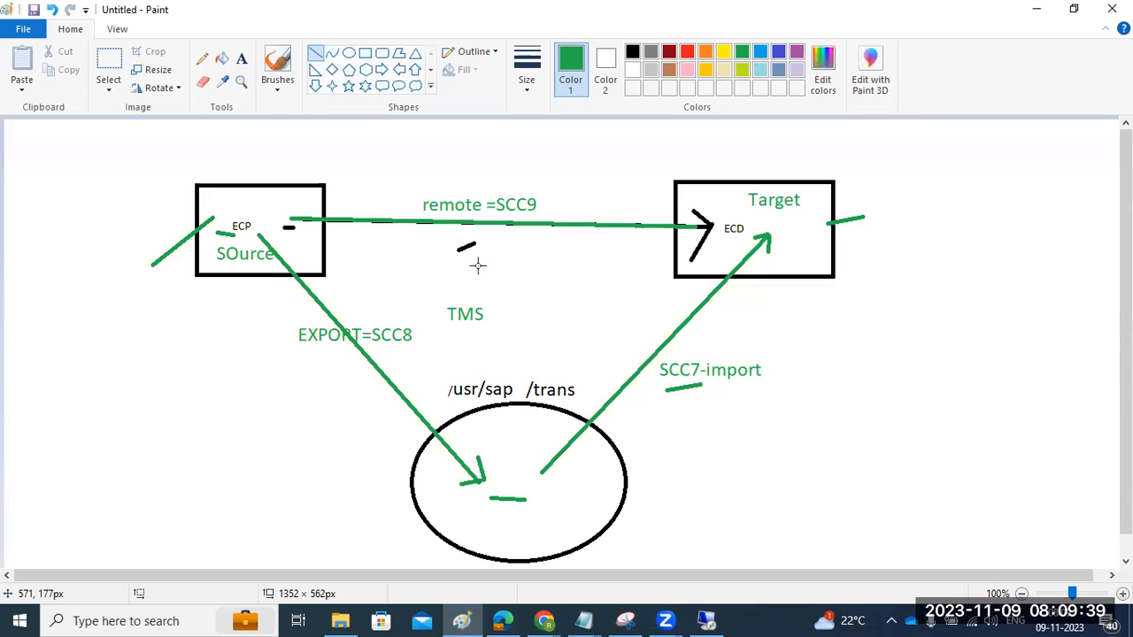
left_click(666, 620)
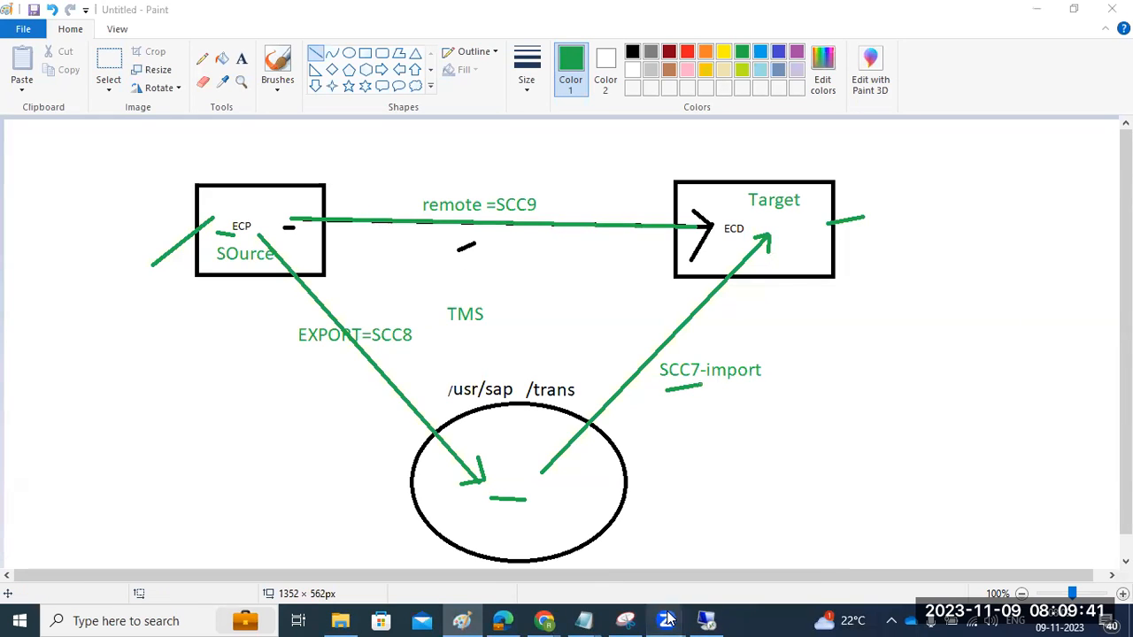